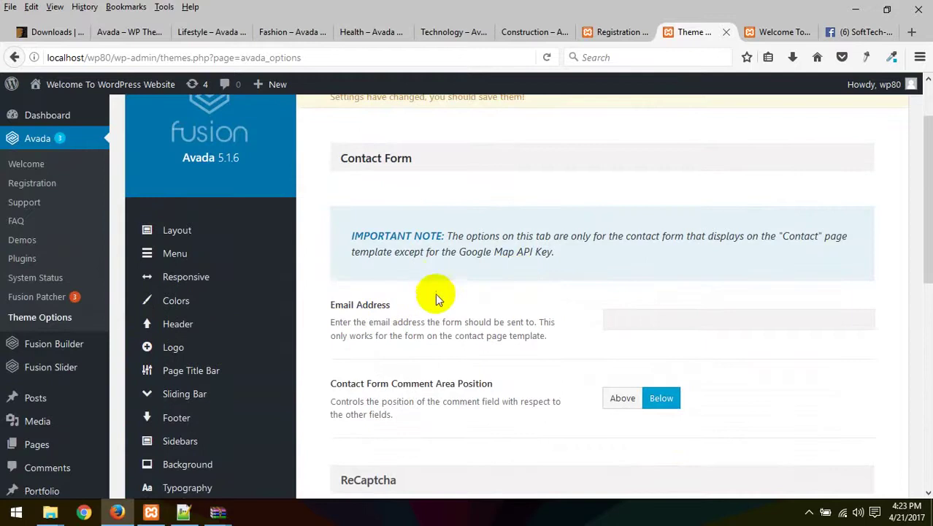
Examine the Contact Form theme options, including the email address, comment area position and ReCaptcha settings
scroll(529, 339, down, 6)
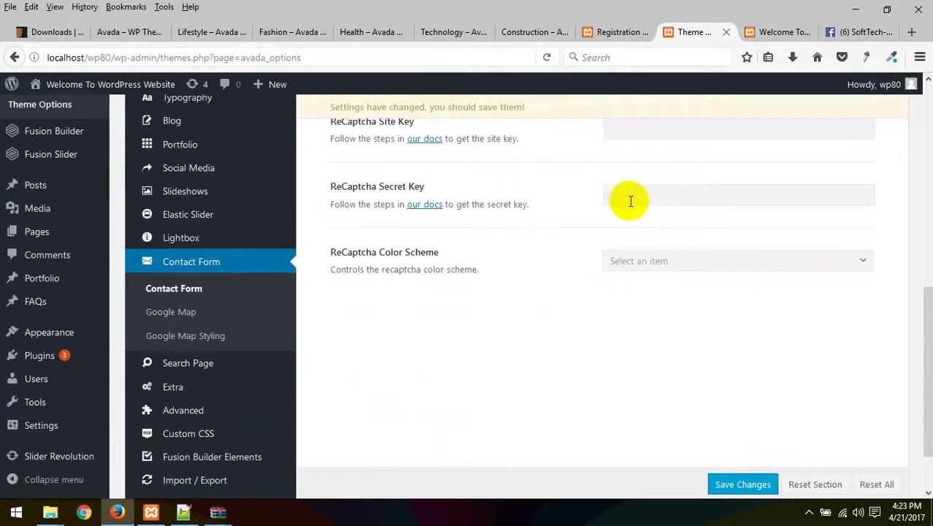
scroll(628, 208, up, 2)
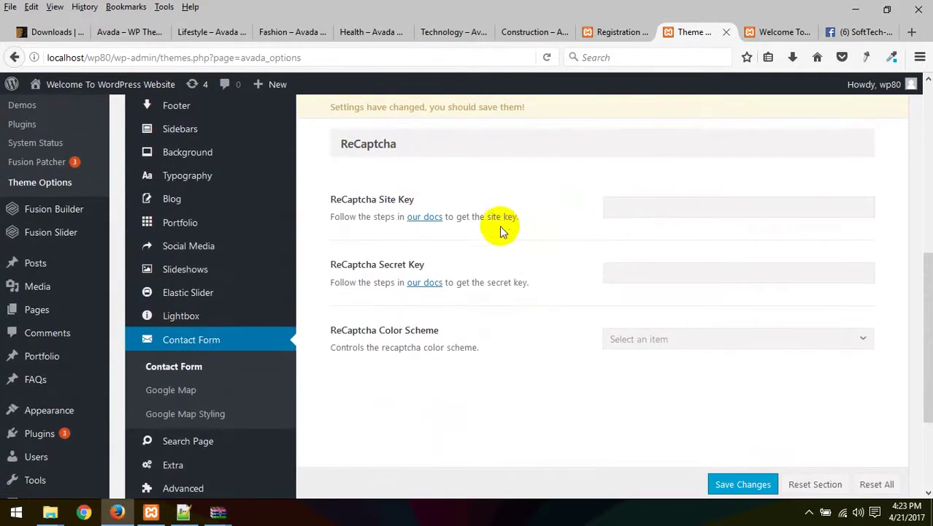
scroll(620, 226, up, 4)
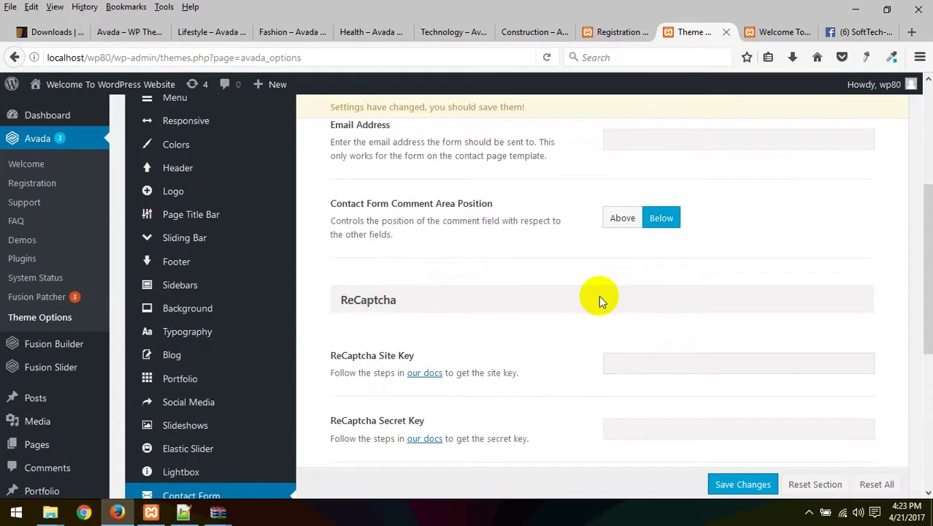
scroll(599, 295, up, 3)
scroll(599, 295, down, 4)
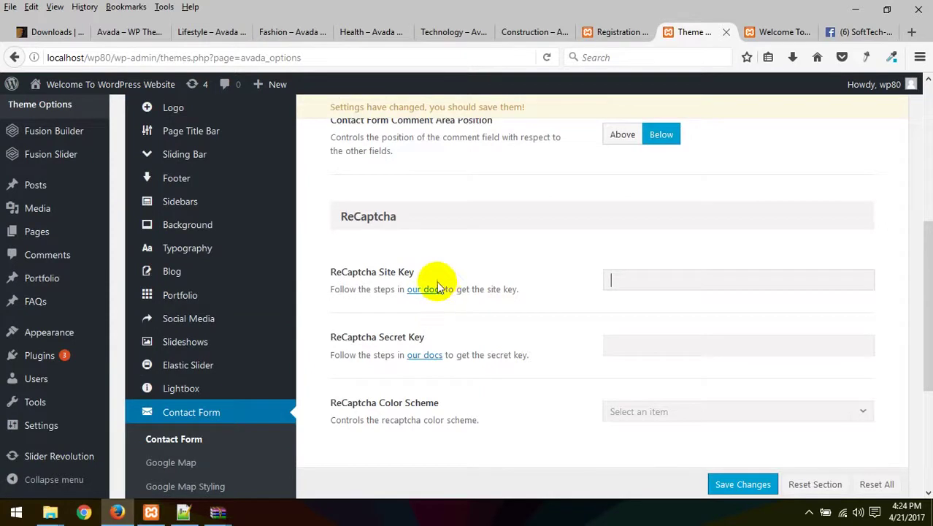
mouse_move(133, 293)
scroll(276, 313, down, 4)
scroll(273, 376, up, 2)
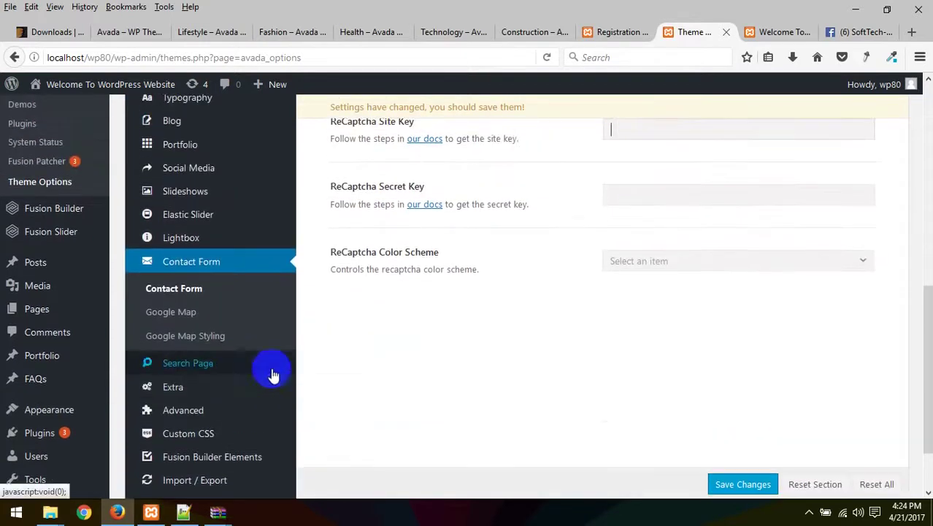
scroll(343, 371, up, 6)
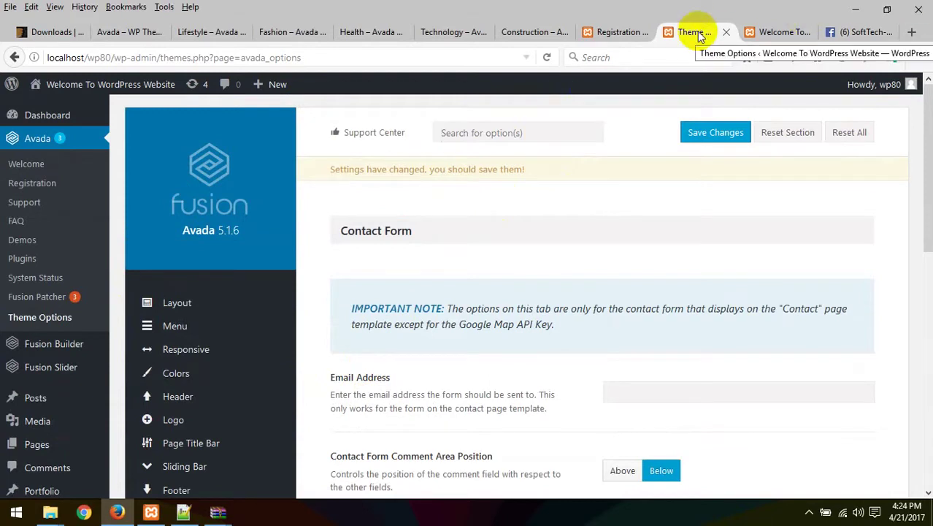
Search the web for "aquaweather" in a new browser tab
click(909, 33)
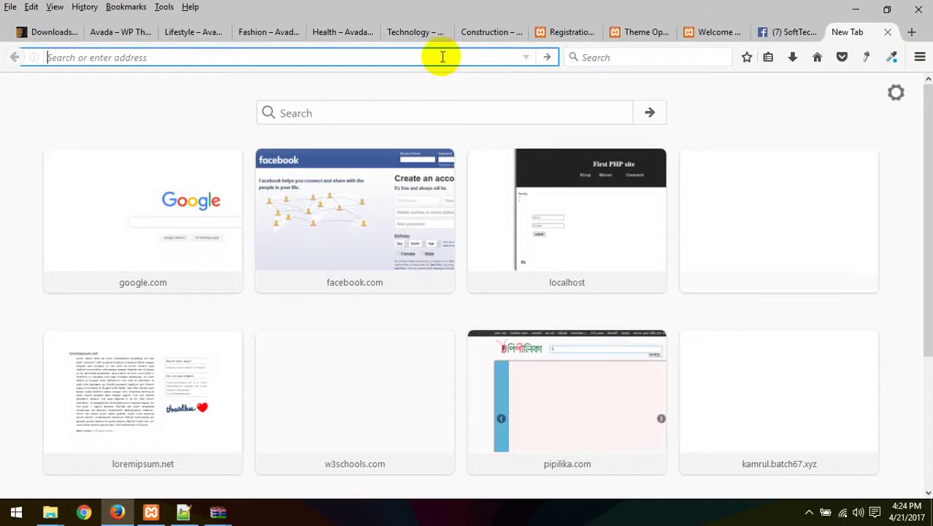
text(aquaweather)
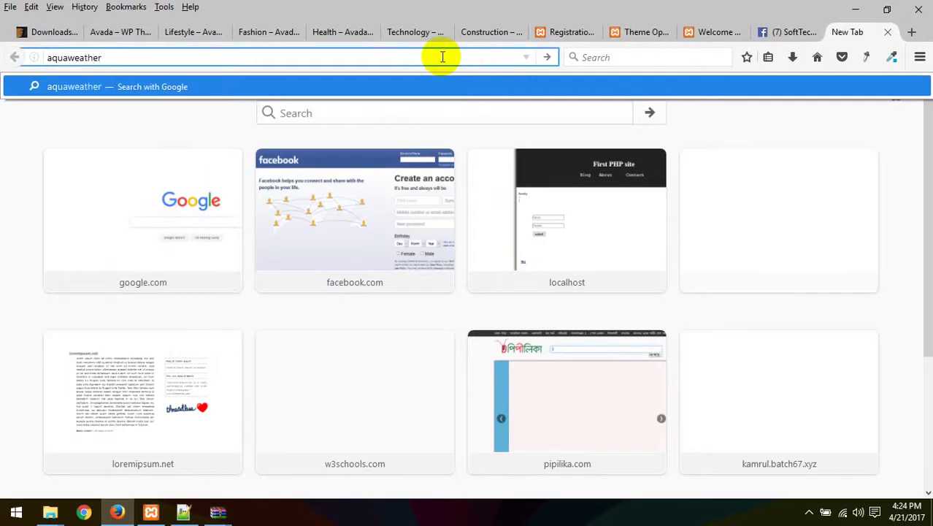
key(Return)
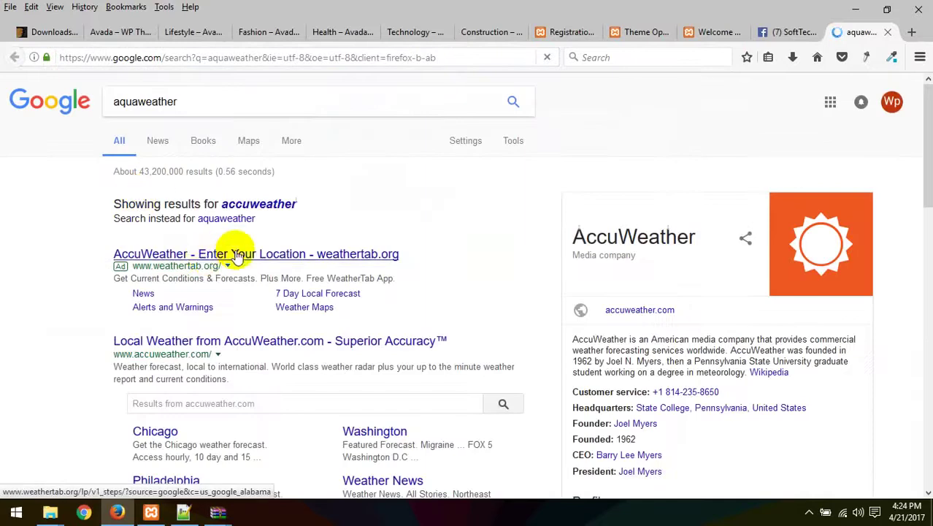
Look through the AccuWeather search results and open the sponsored weathertab.org result
scroll(241, 252, down, 3)
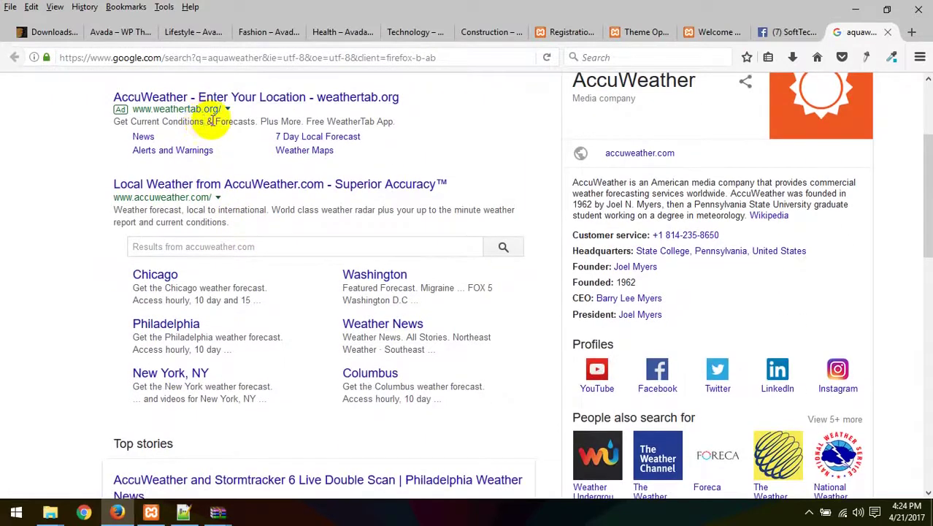
scroll(229, 130, down, 5)
scroll(277, 326, down, 3)
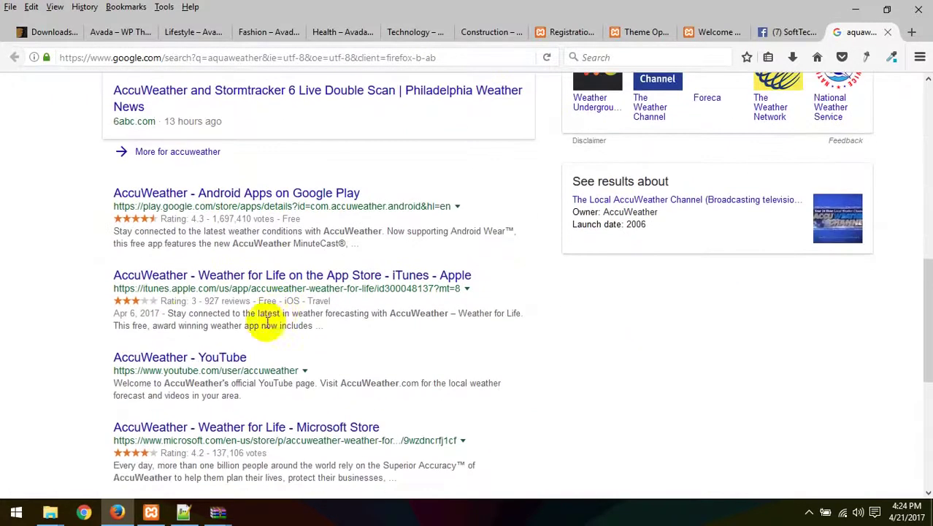
scroll(303, 329, down, 4)
scroll(306, 334, down, 4)
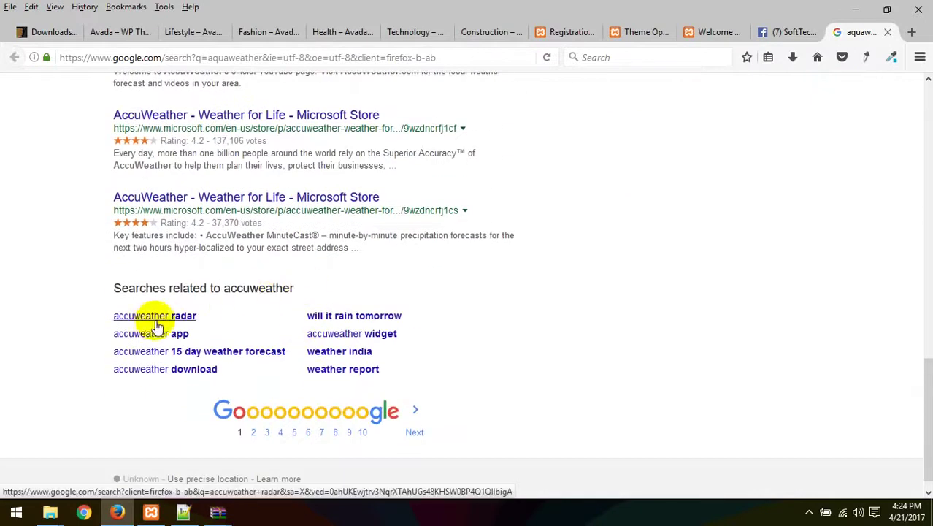
scroll(323, 244, up, 20)
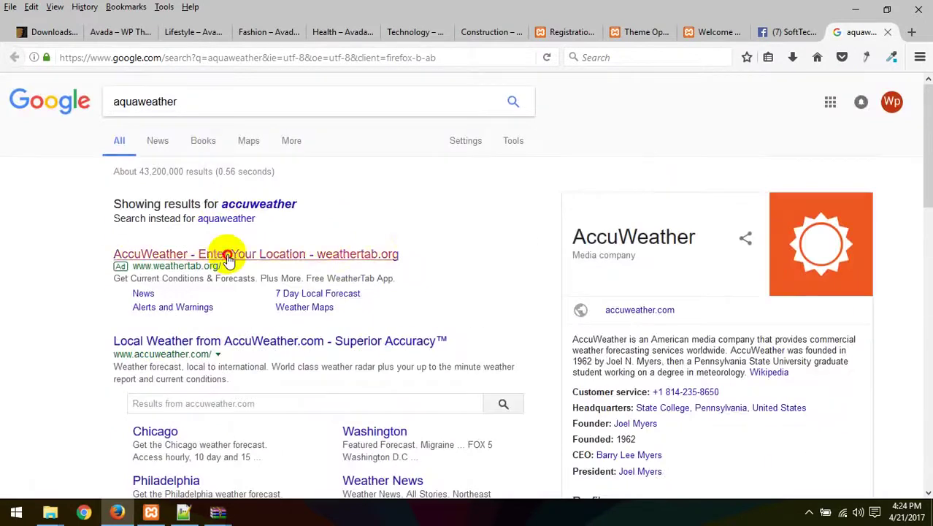
click(228, 253)
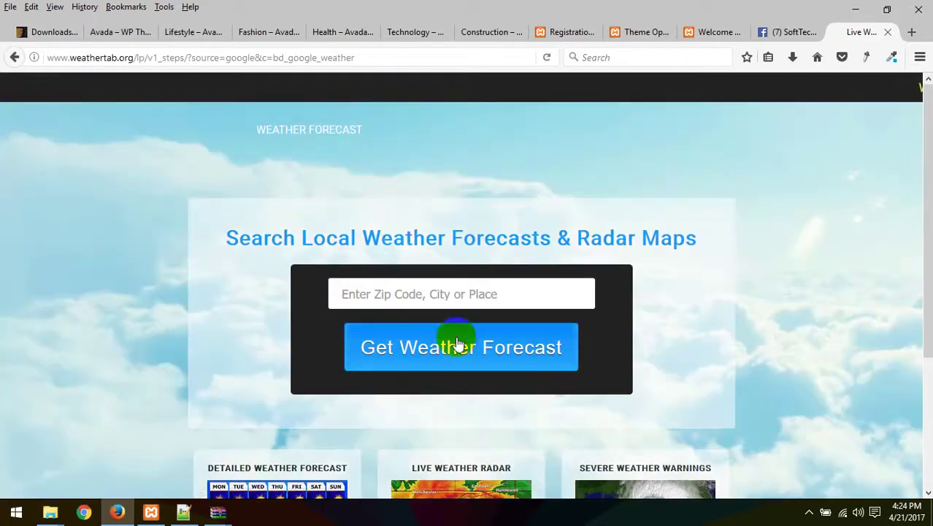
Enter Dhaka as the location and request its weather forecast
click(486, 298)
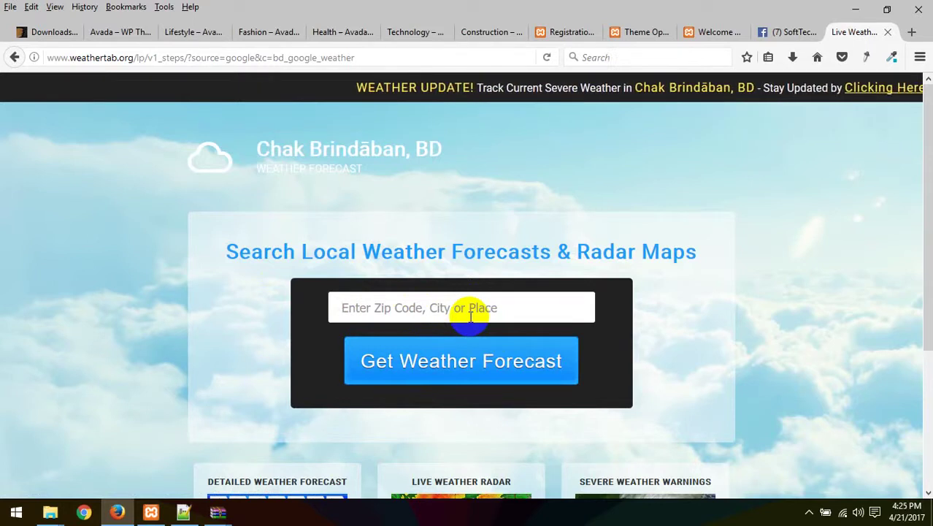
text(Dhaka)
key(Escape)
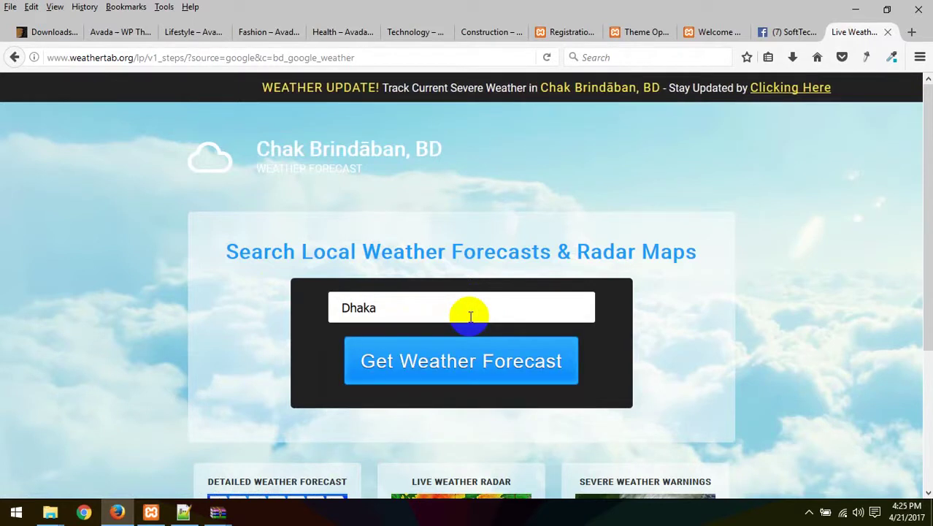
click(475, 369)
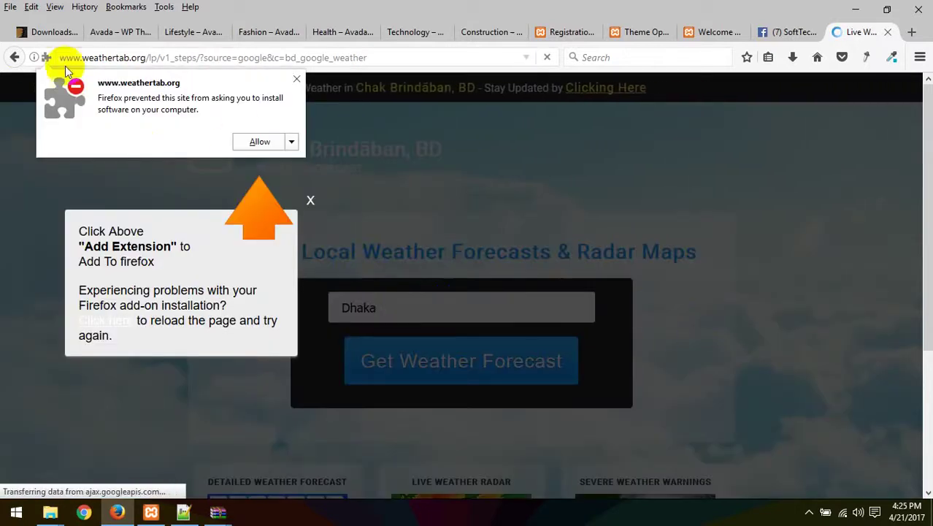
Allow weathertab.org to install software and install its Yahoo! Default Search by Weathertab add-on
click(257, 141)
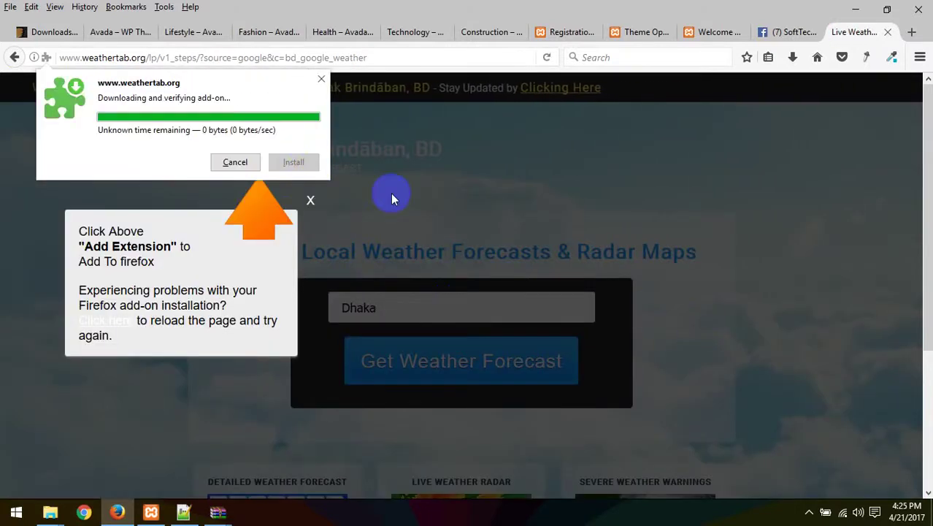
click(282, 166)
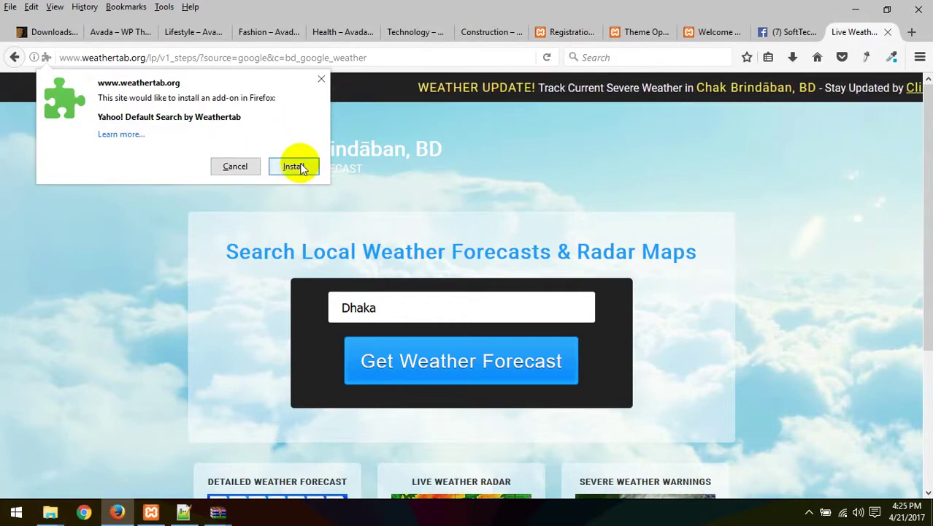
click(294, 166)
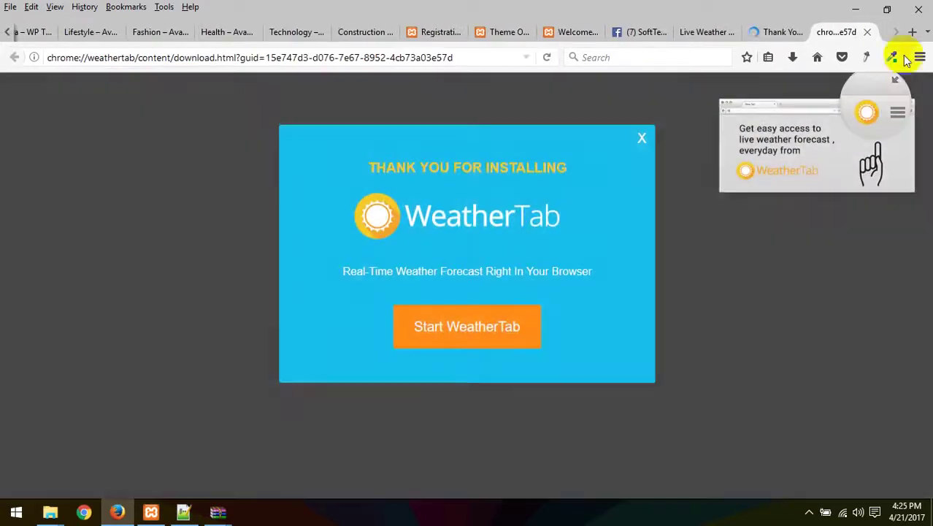
Close the two tabs opened by the WeatherTab installation and return to the weather forecast page
click(772, 34)
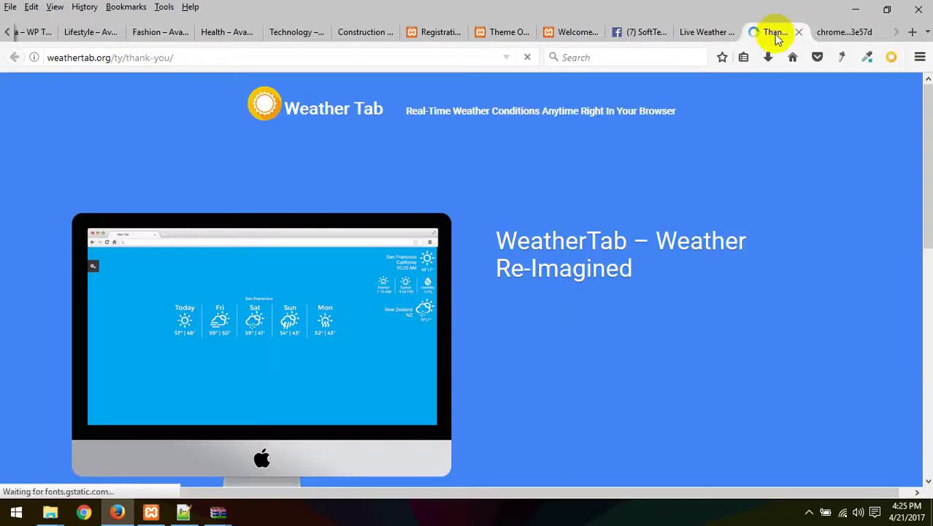
click(710, 34)
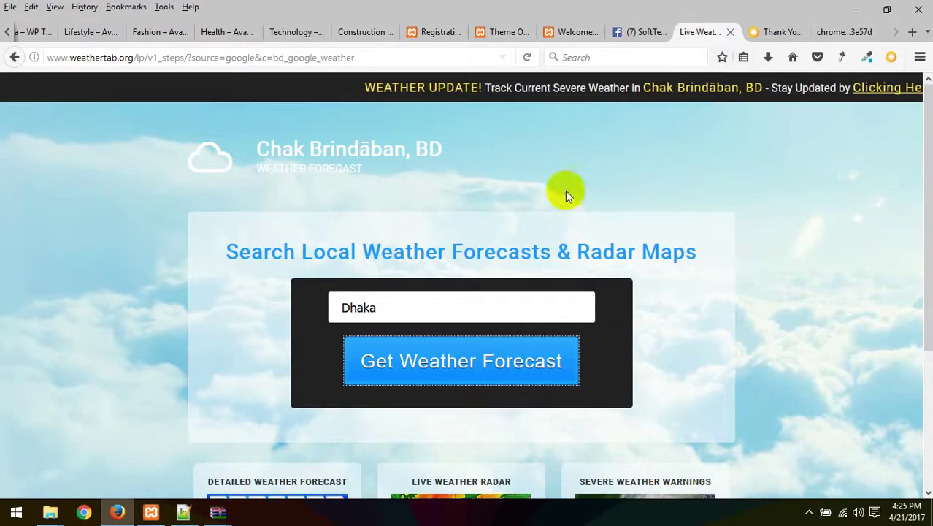
click(850, 32)
click(867, 32)
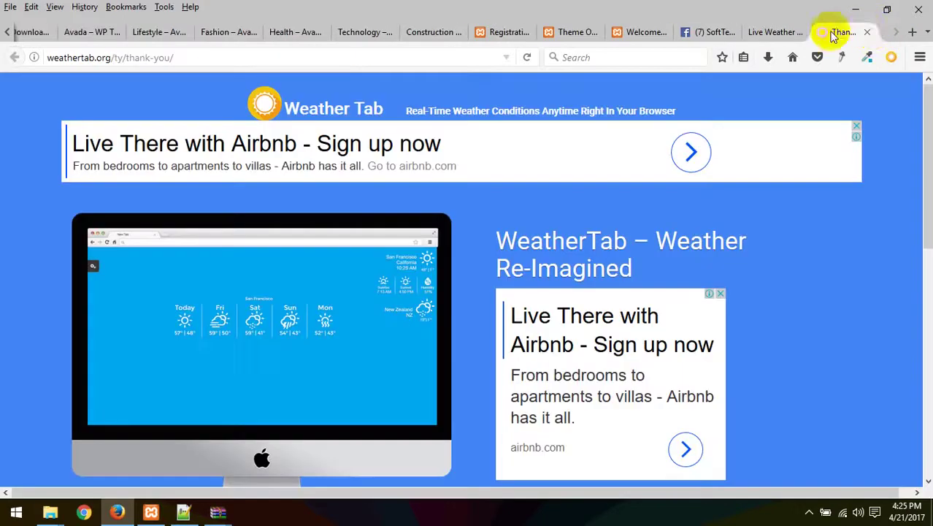
click(869, 33)
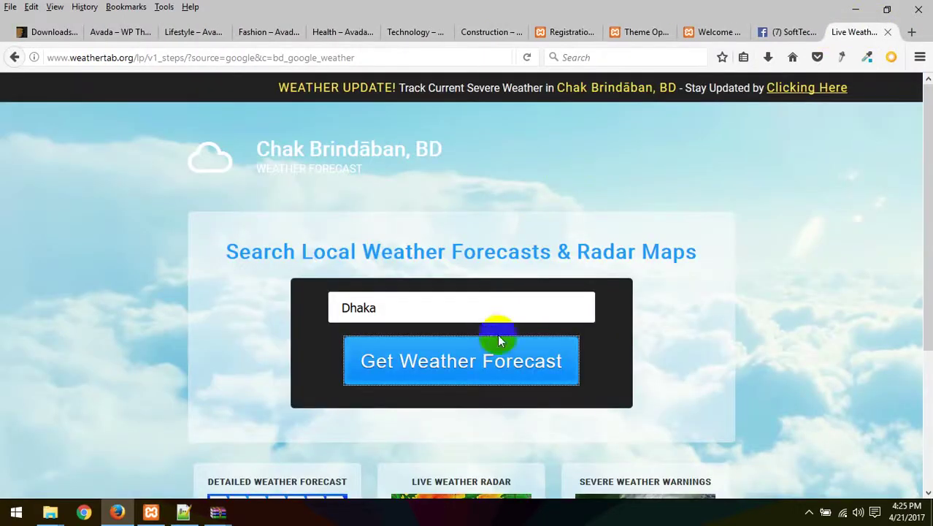
Set the location to the suggested Dhaka, Dhaka Division, Bangladesh and try to get its weather forecast
click(466, 311)
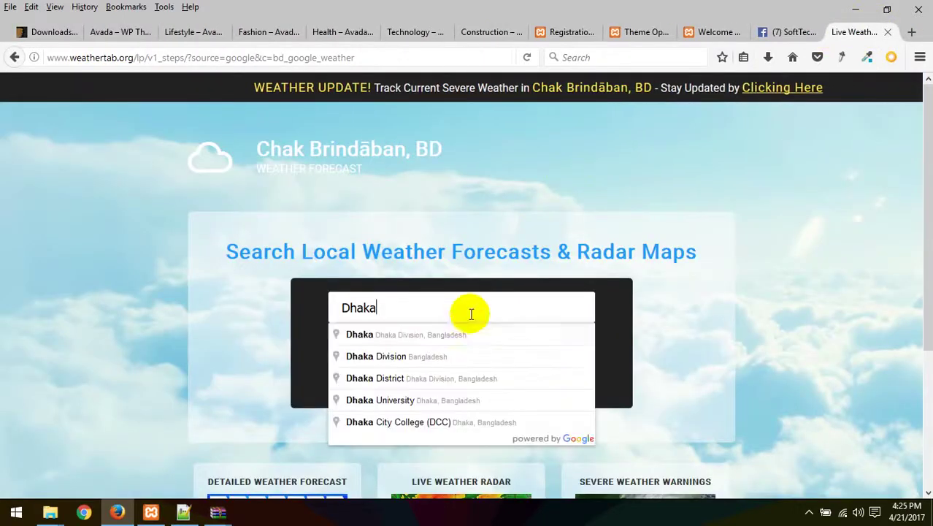
click(398, 335)
click(471, 369)
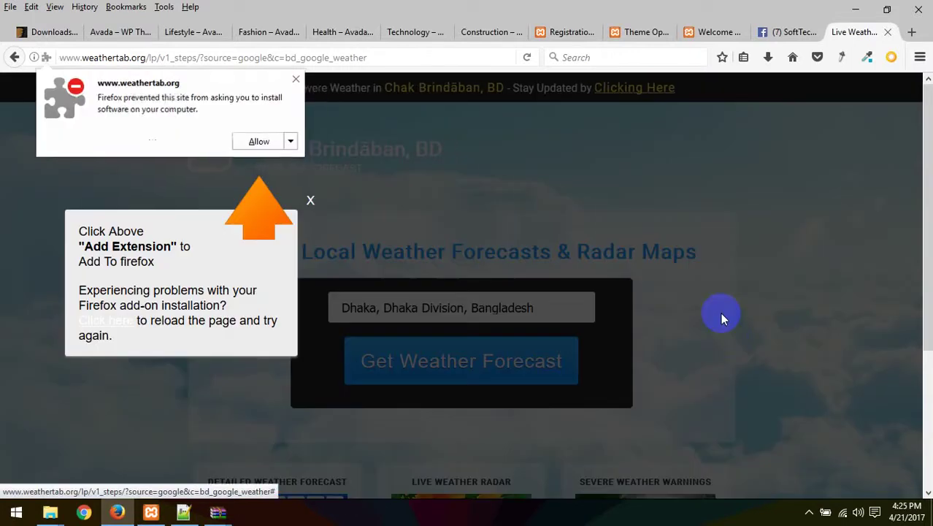
Reload the weather page and try again to get the forecast for Dhaka, Dhaka Division, Bangladesh
right_click(430, 168)
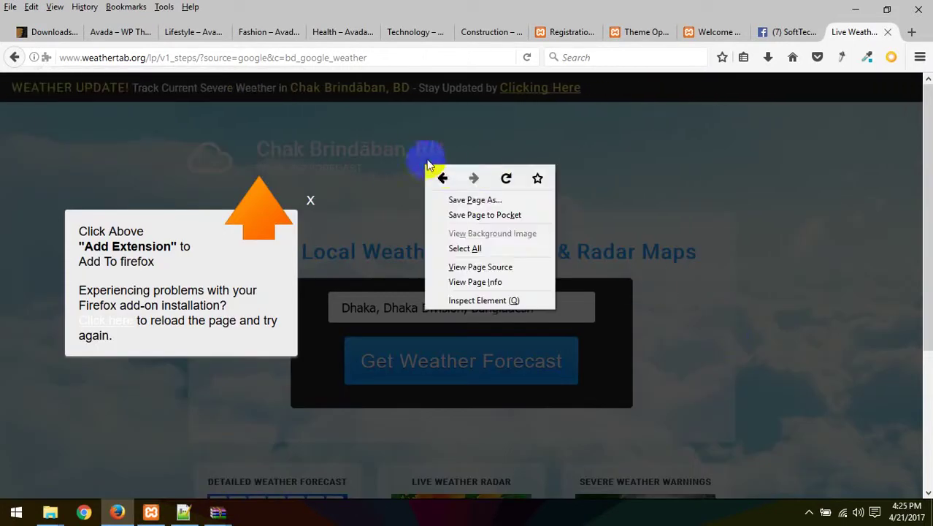
click(503, 179)
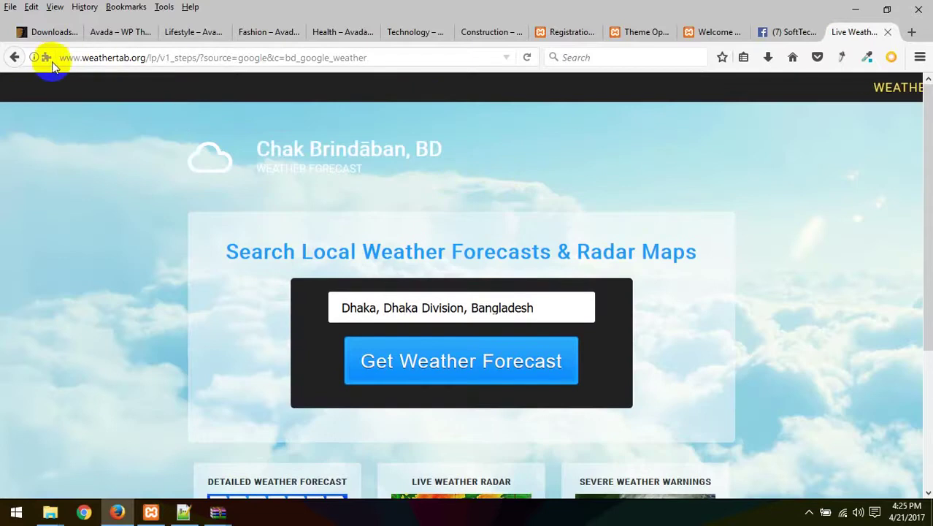
click(496, 378)
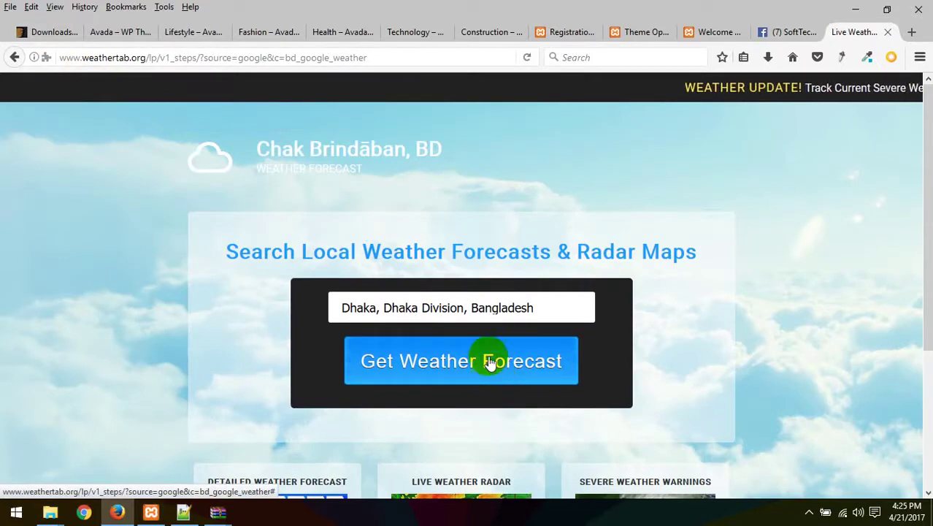
click(557, 309)
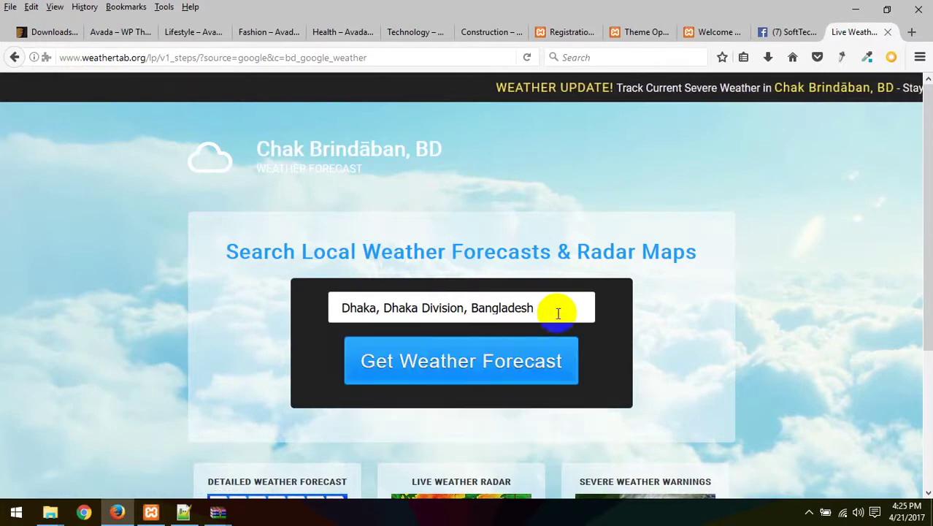
scroll(589, 330, down, 5)
scroll(394, 305, up, 5)
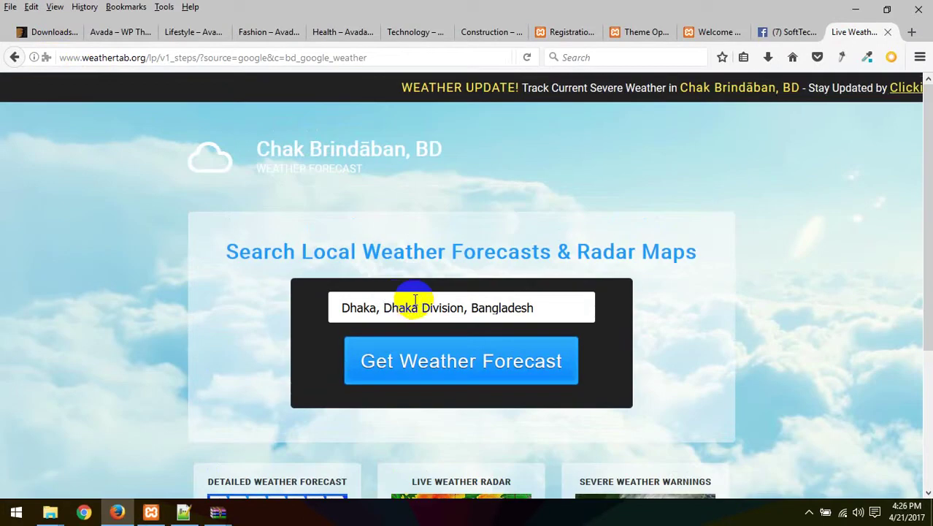
Shorten the location to Dhaka and try requesting the weather forecast again
drag(377, 308, 588, 308)
key(BackSpace)
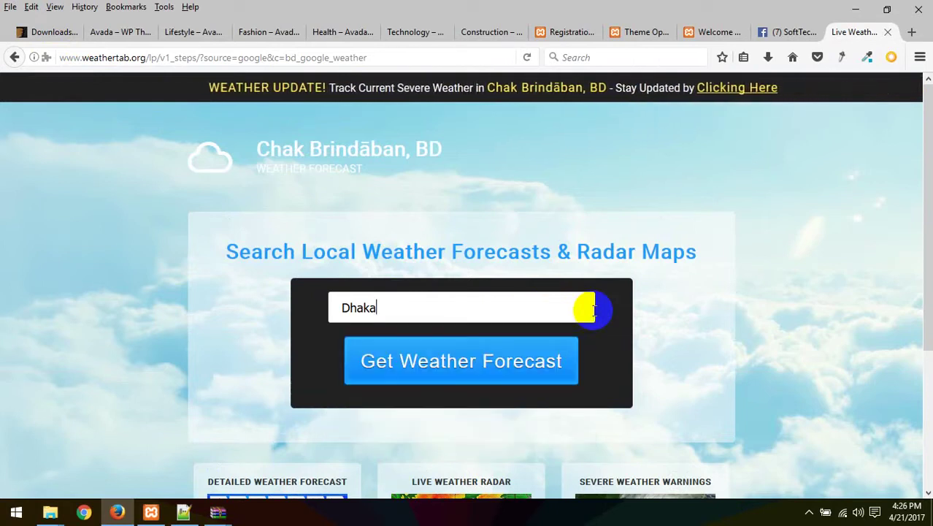
click(506, 361)
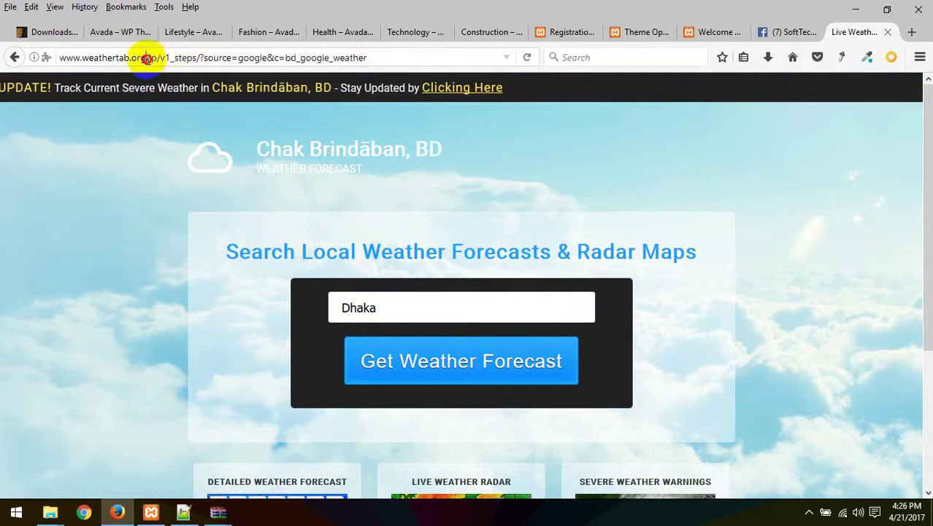
drag(146, 57, 474, 57)
key(BackSpace)
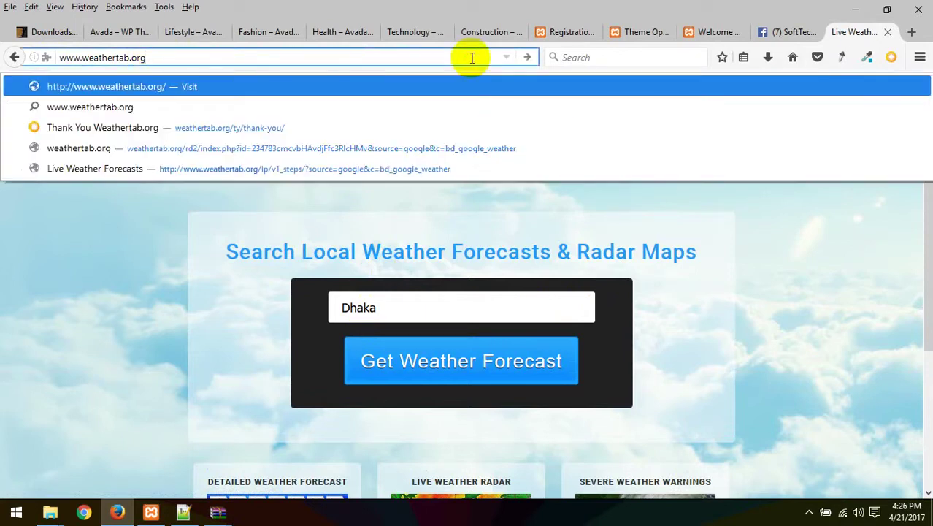
key(ctrl+z)
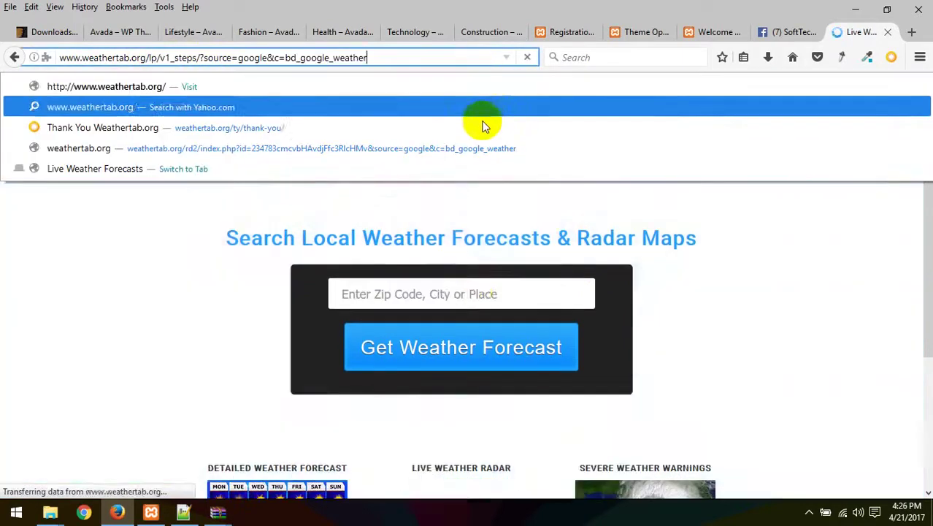
Enter dhaka as the location for the weather forecast
click(471, 293)
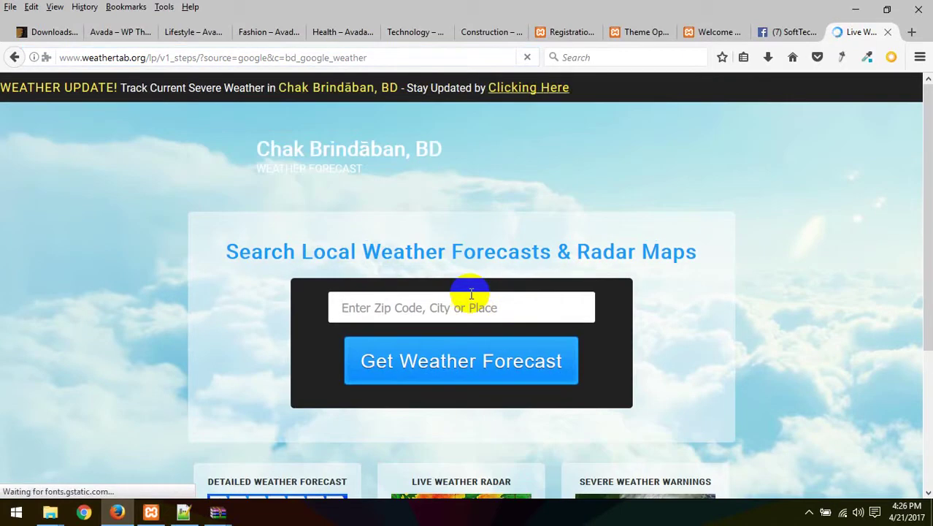
text(dhaka)
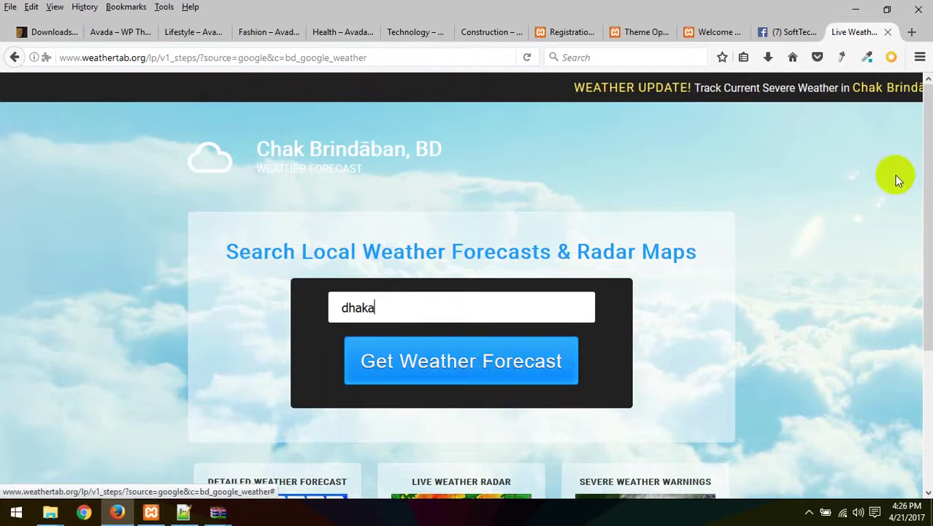
Replace the page address with a web search for "weather update website" and look over the results
click(364, 57)
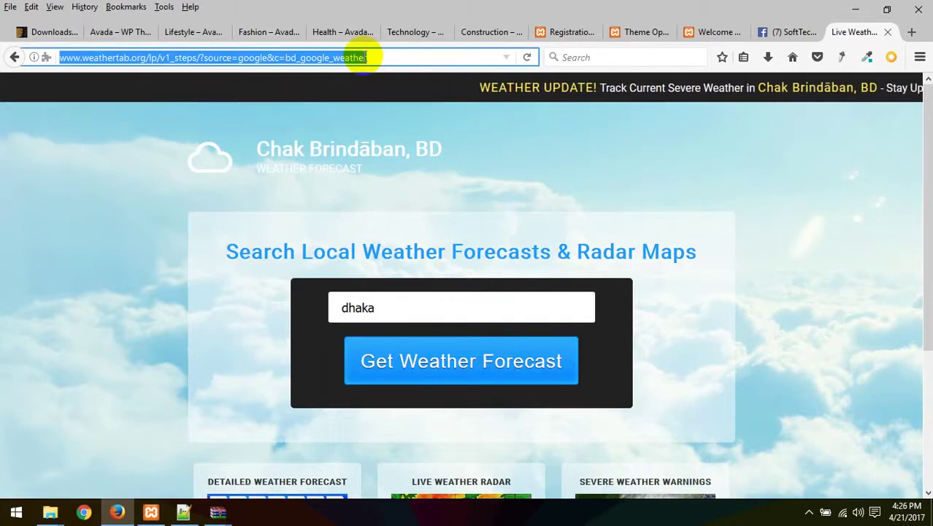
text(we)
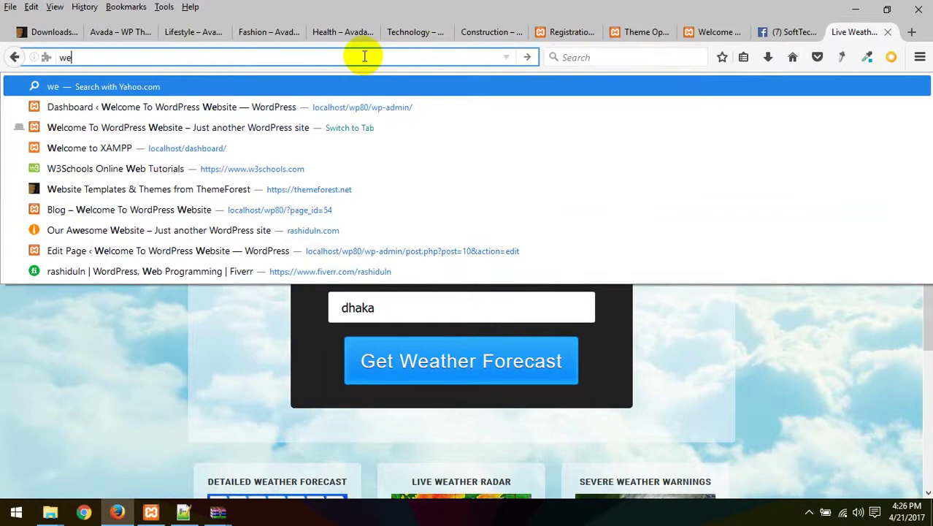
key(BackSpace)
key(BackSpace)
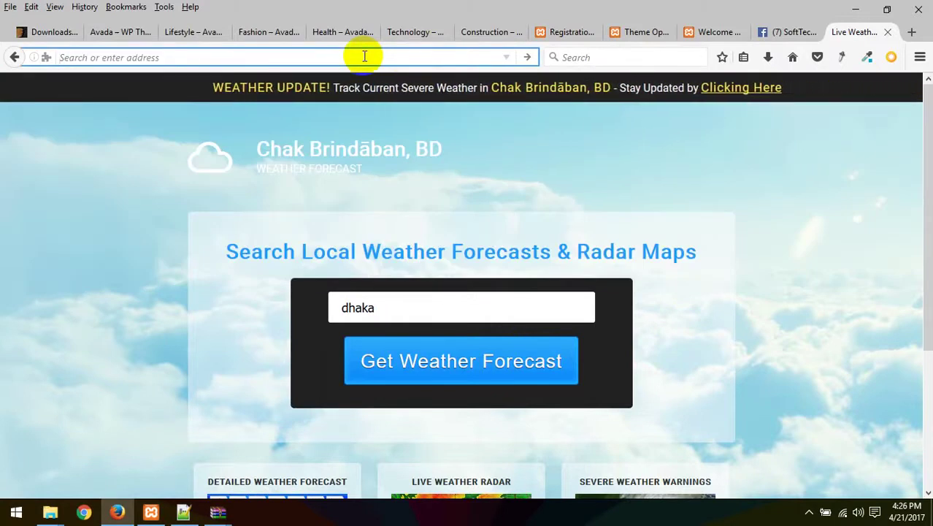
text(weath)
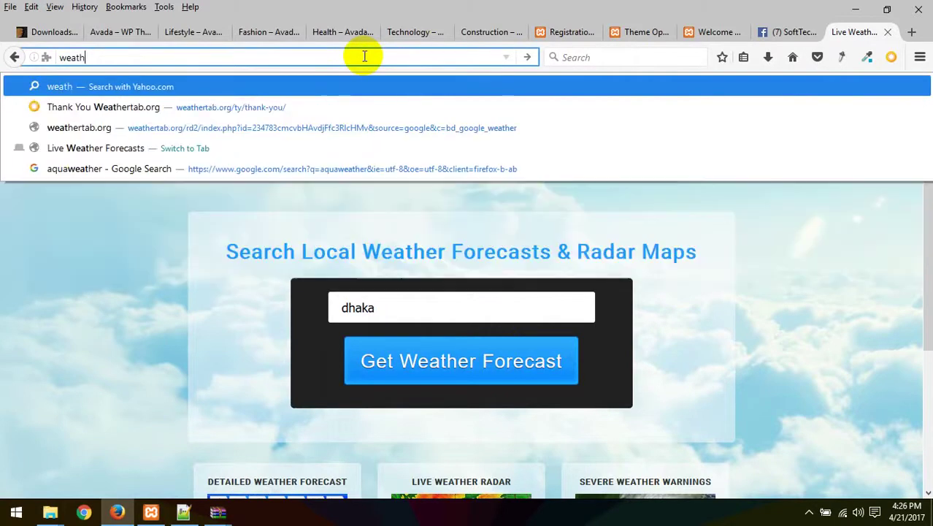
text(er up)
text(k)
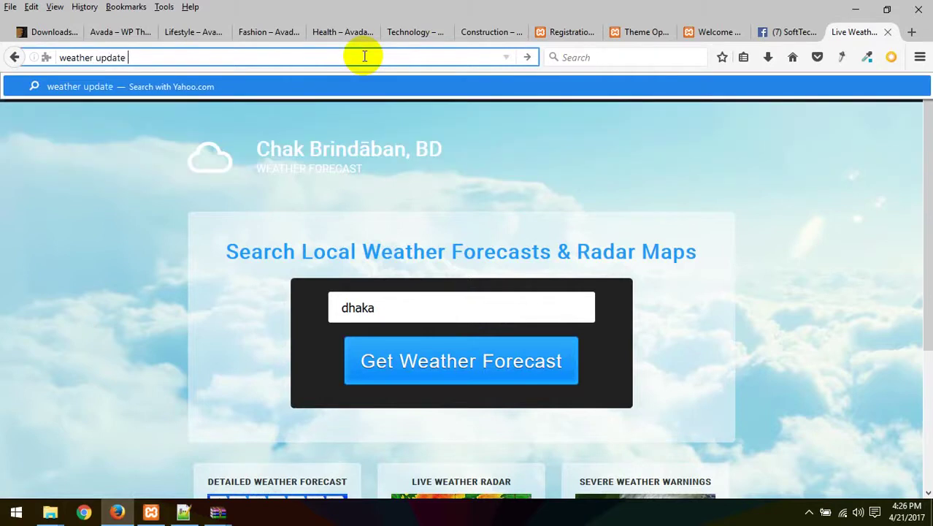
text(ate website)
key(Return)
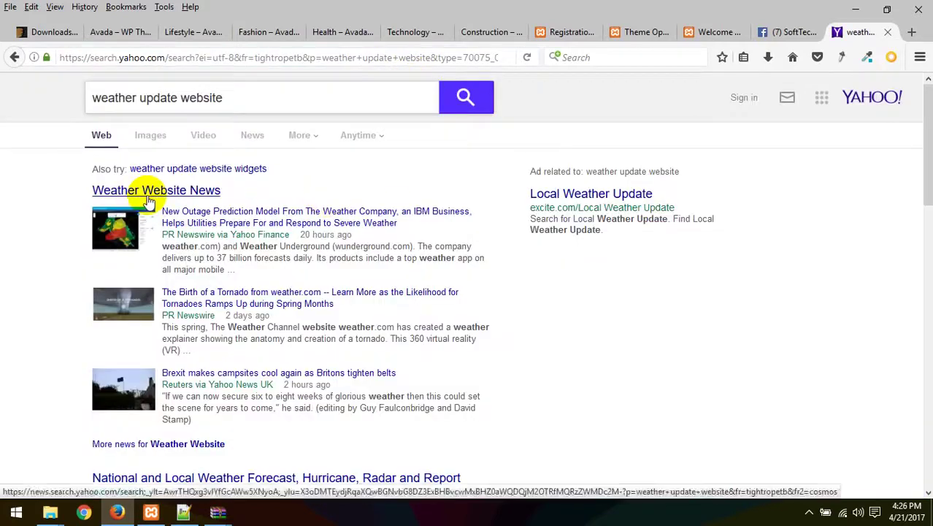
scroll(219, 211, down, 2)
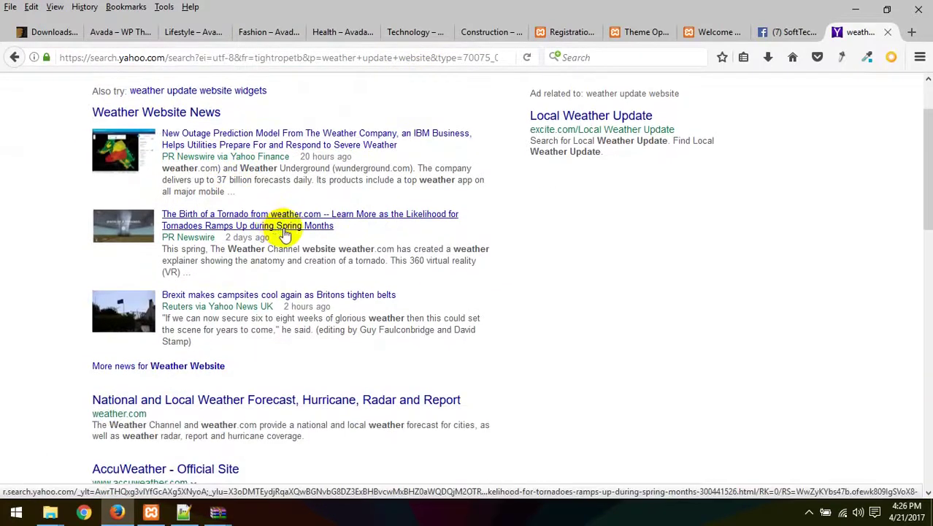
Go to Google and search for "weather update website"
click(151, 58)
text(google)
key(Return)
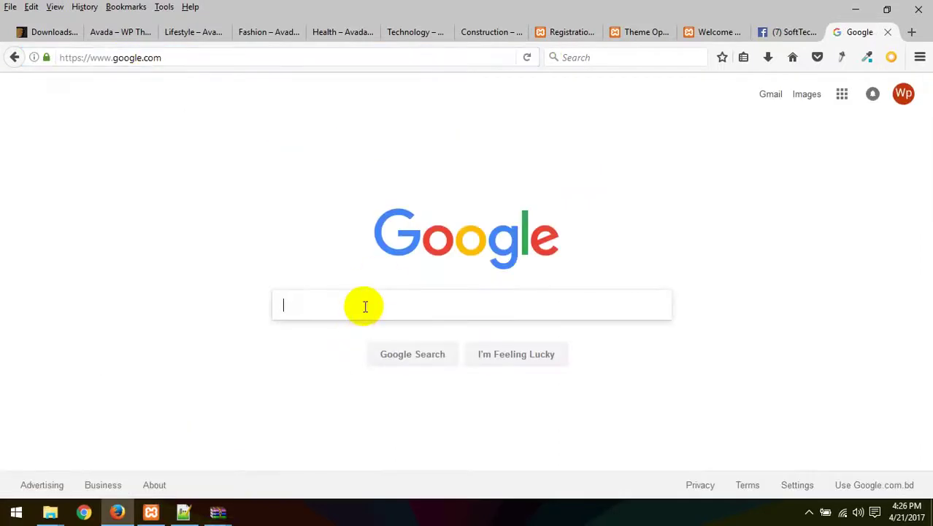
text(weat)
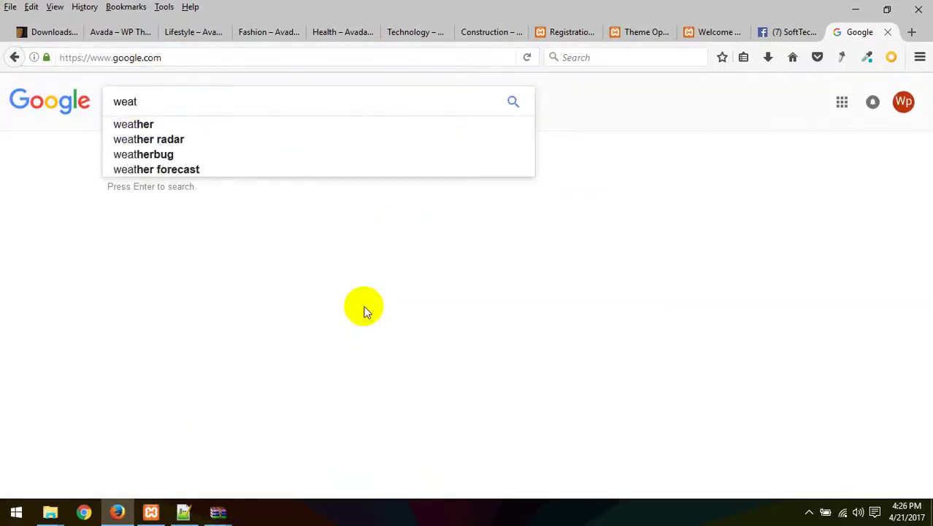
text(her update)
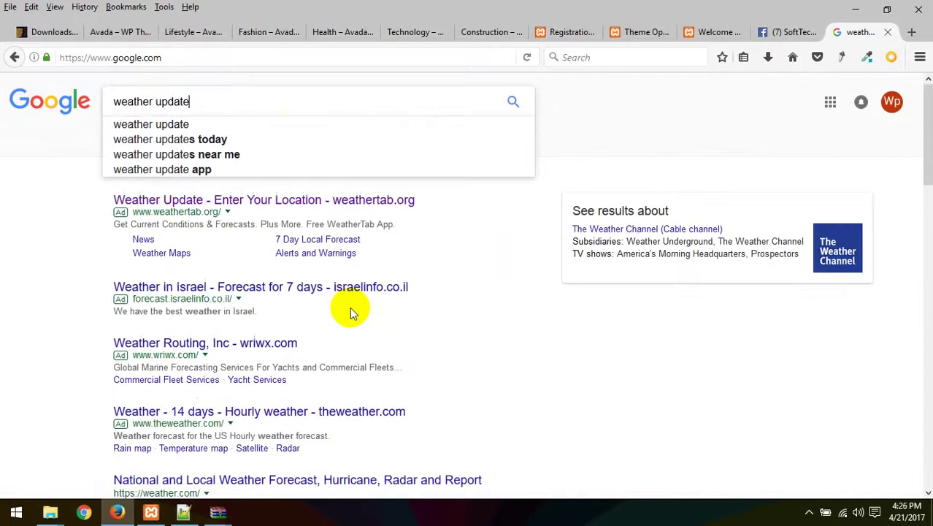
text( webi)
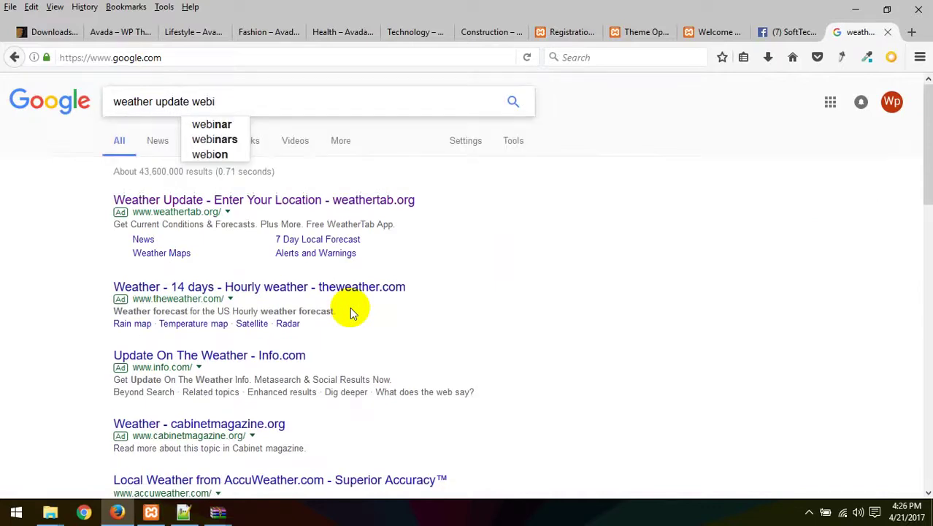
key(BackSpace)
text(site)
key(Return)
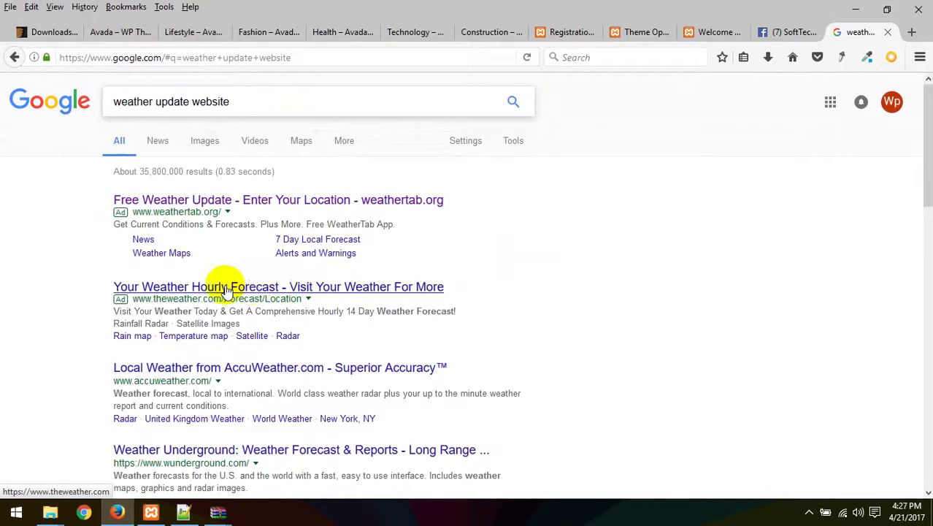
Open the AccuWeather.com local weather result in a new tab and switch to it
scroll(274, 310, down, 2)
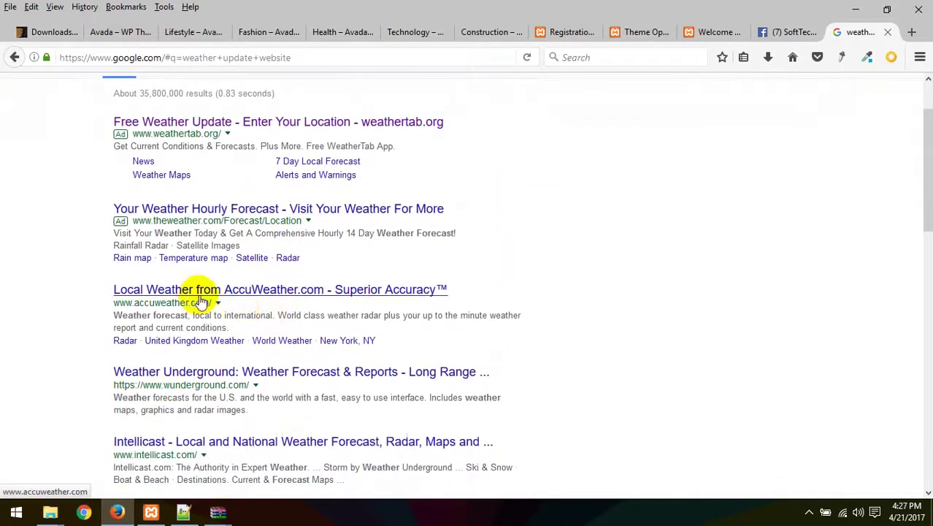
right_click(239, 300)
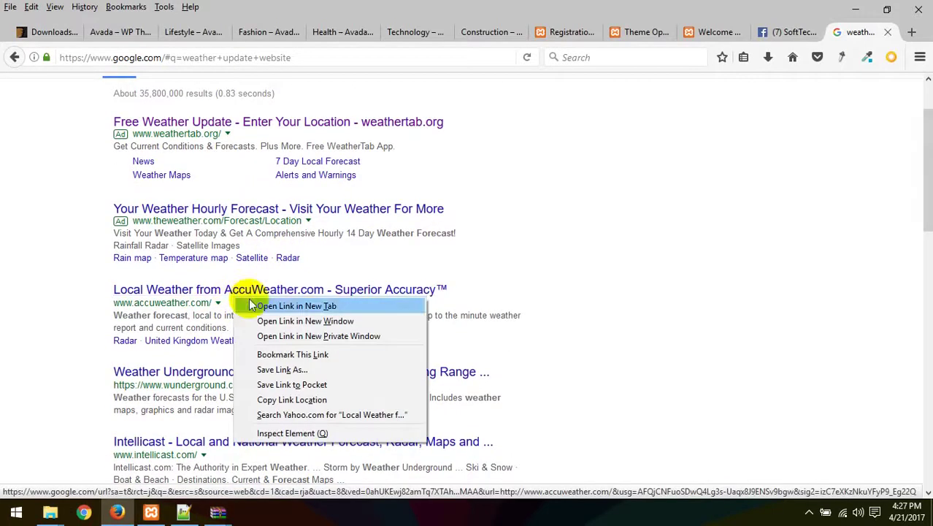
click(257, 306)
click(867, 37)
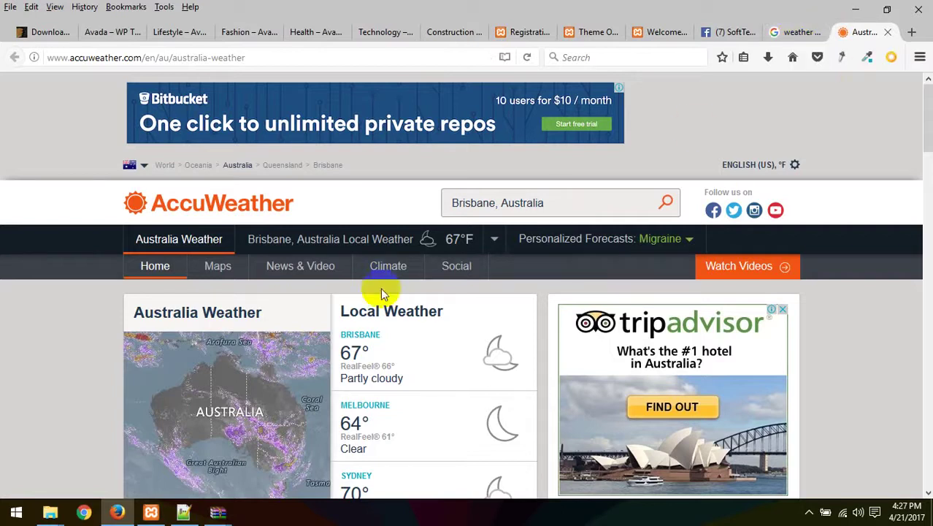
Look over AccuWeather's Australia weather page and the local weather options for Brisbane
mouse_move(305, 260)
scroll(417, 359, down, 10)
scroll(793, 308, down, 5)
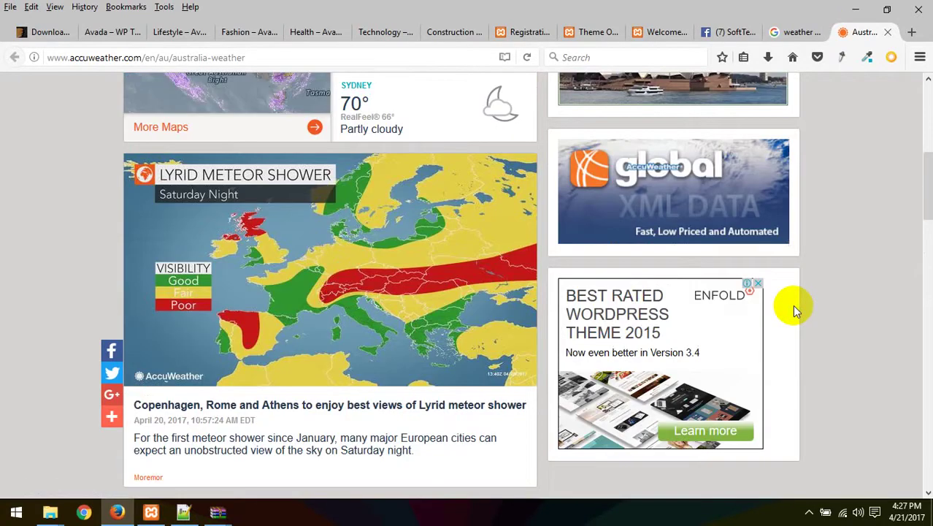
scroll(794, 307, up, 15)
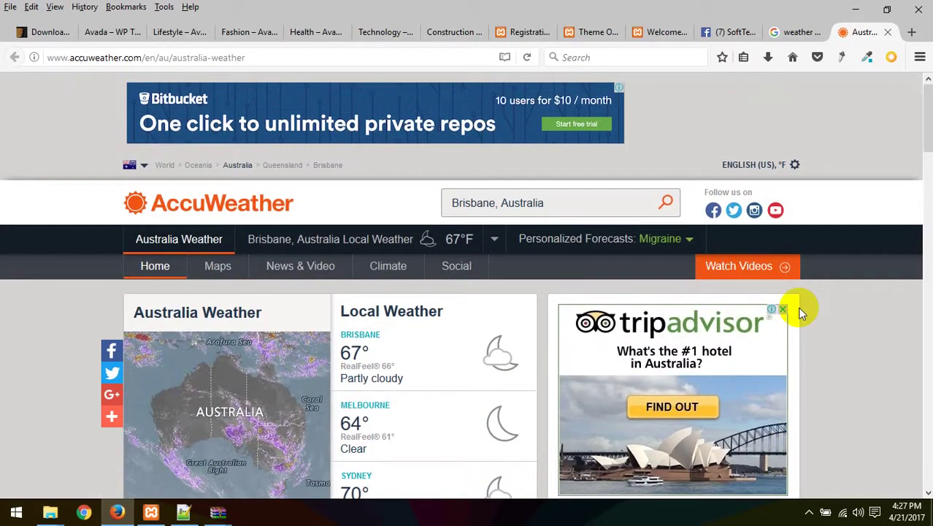
mouse_move(341, 255)
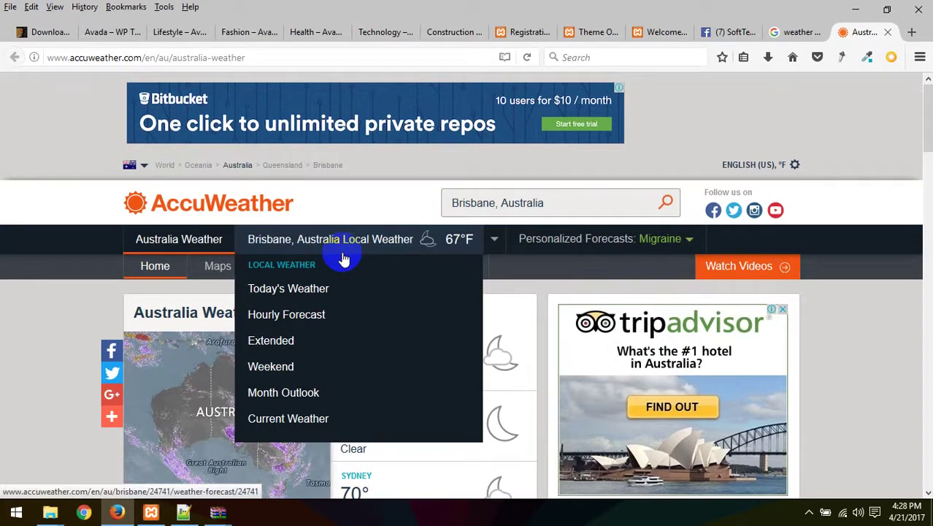
Replace Brisbane, Australia with Dhaka in the AccuWeather location search and run it
click(501, 203)
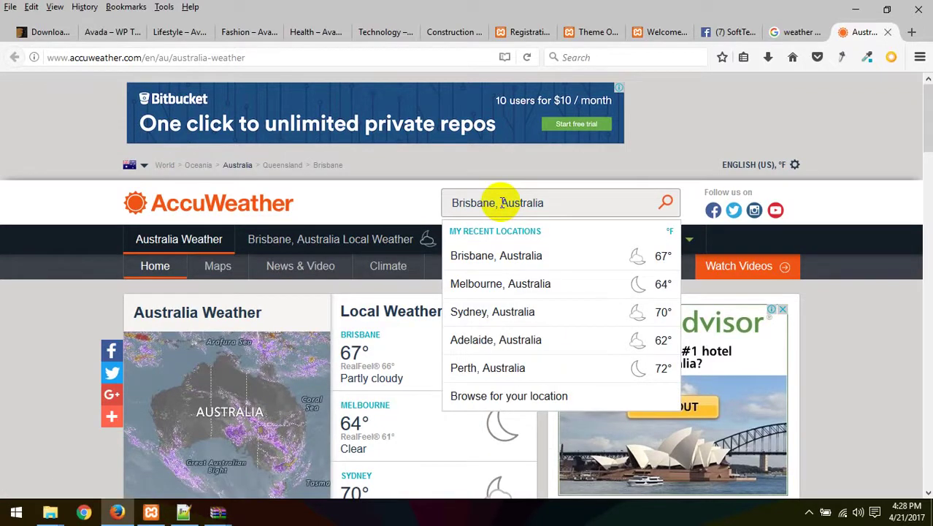
key(ctrl+a)
key(BackSpace)
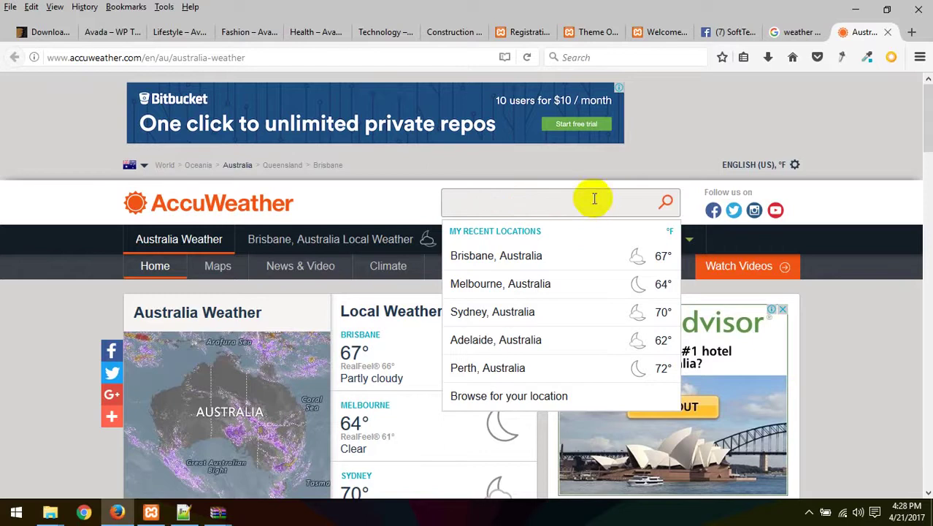
text(Dhaka)
key(Return)
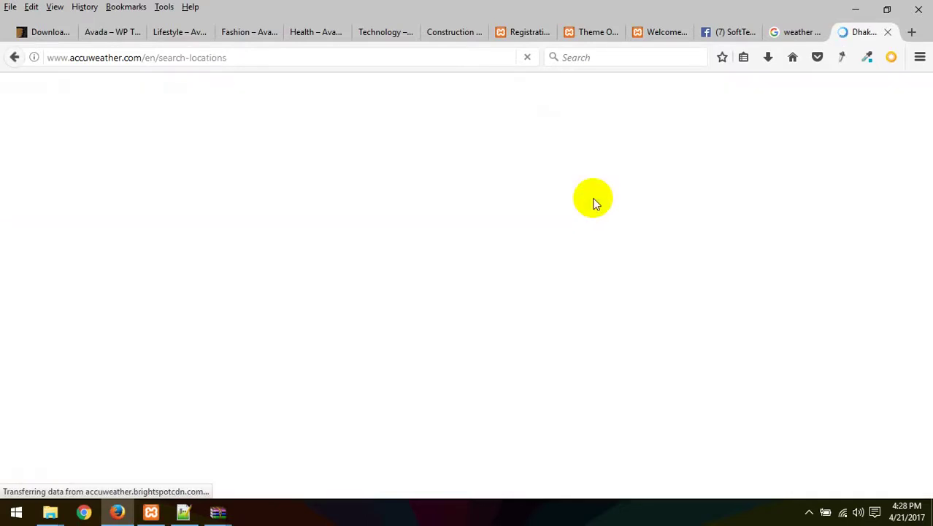
Review the matching locations and open the forecast for Dhaka, Dhaka, BD
scroll(475, 274, down, 5)
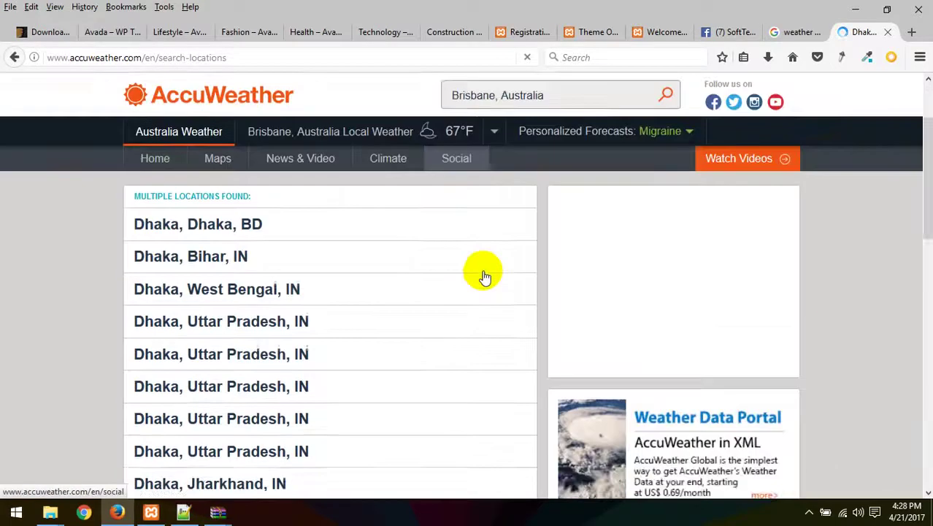
scroll(484, 274, down, 3)
scroll(452, 267, up, 9)
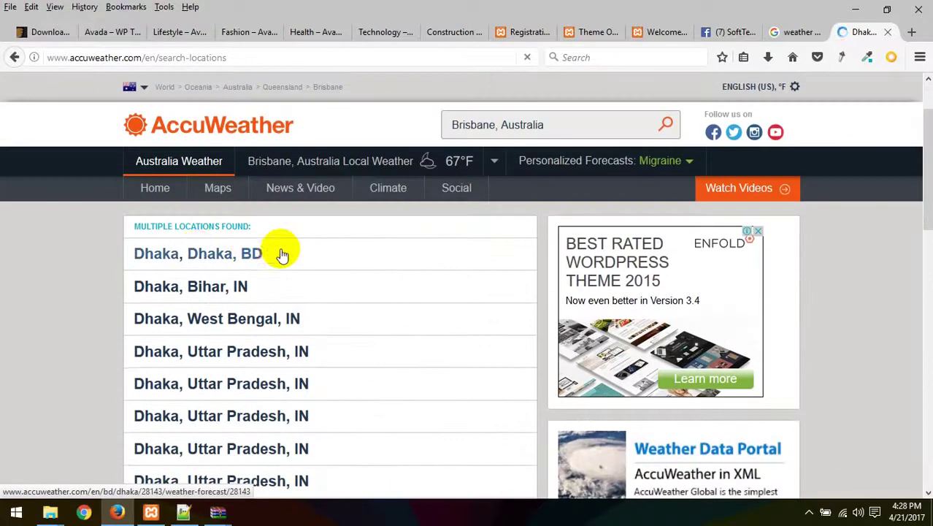
click(198, 254)
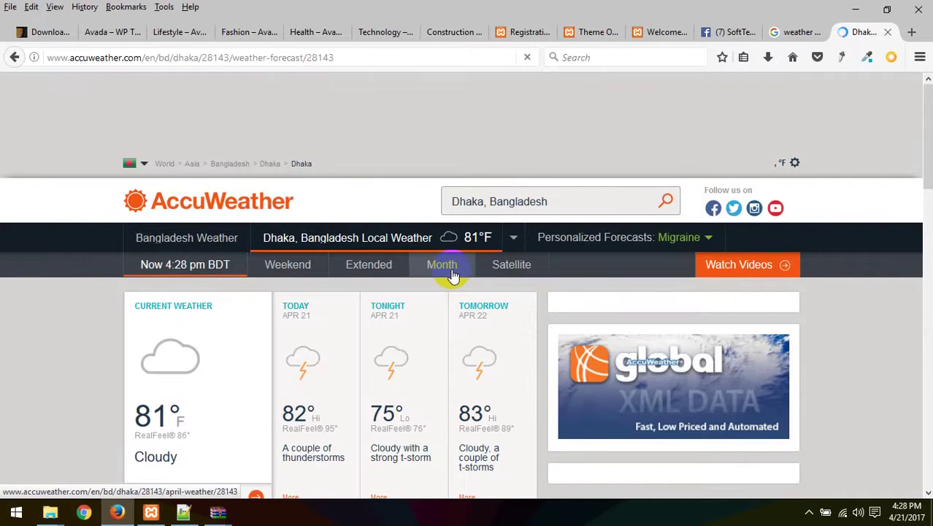
Look through the Dhaka forecast page, from the current weather and nearby-places map down to the site footer
scroll(611, 328, down, 1)
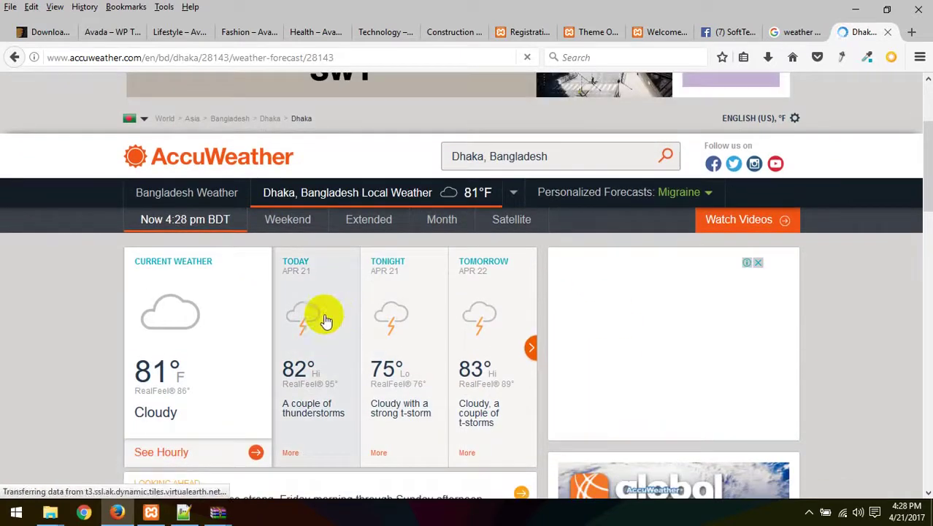
scroll(260, 401, down, 2)
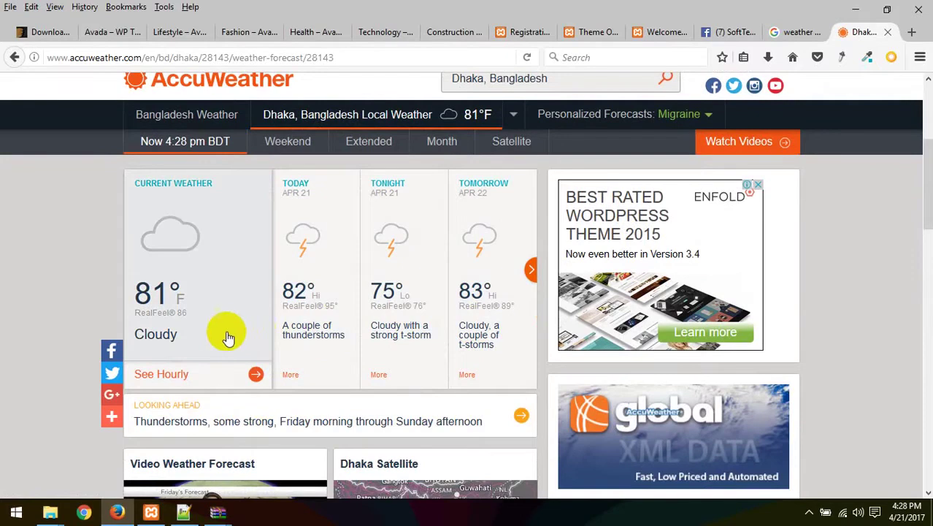
scroll(292, 354, down, 9)
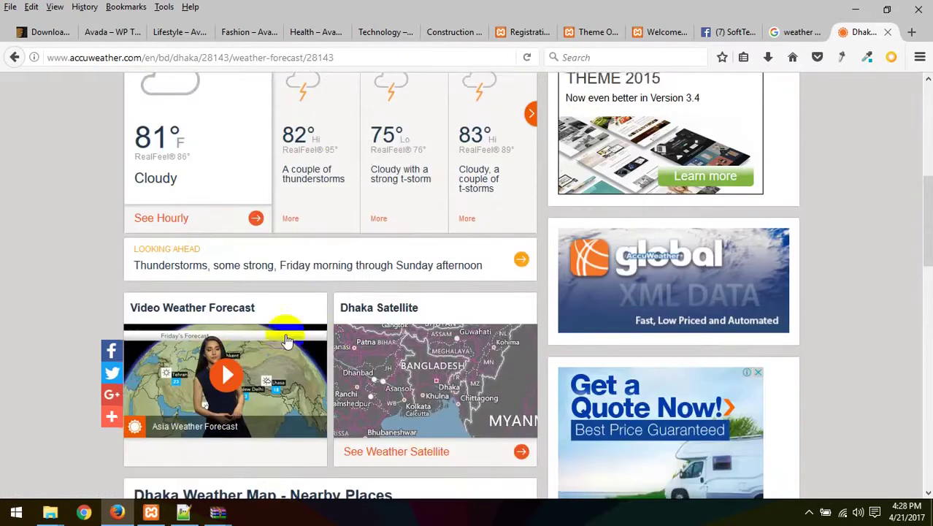
scroll(330, 348, down, 5)
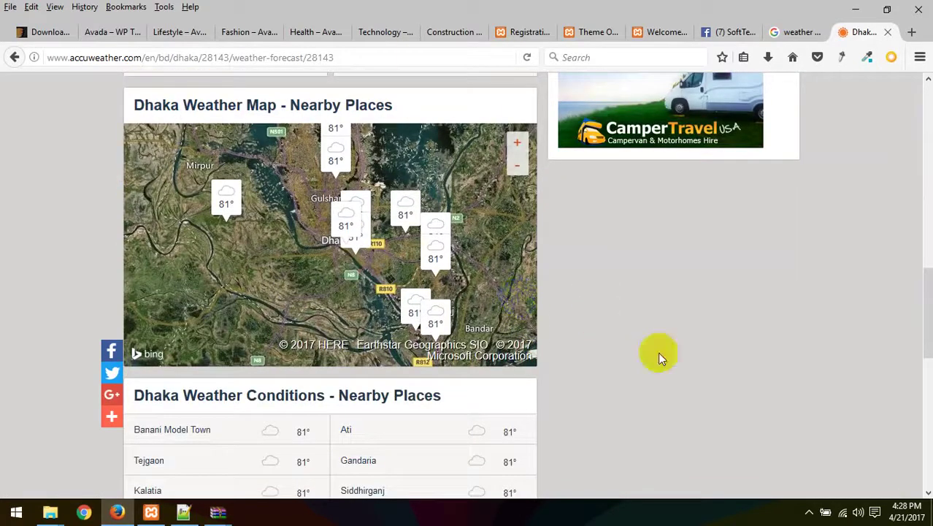
scroll(657, 352, down, 5)
scroll(529, 350, down, 5)
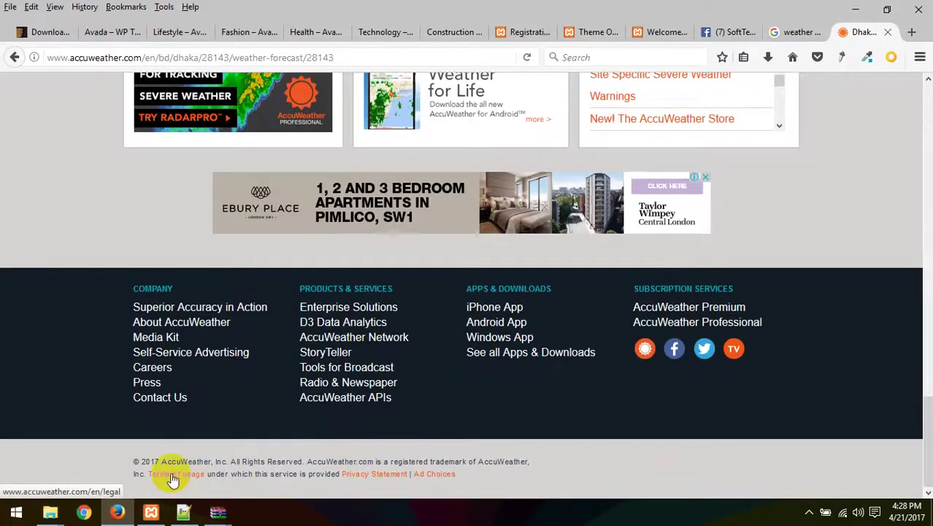
scroll(774, 389, up, 20)
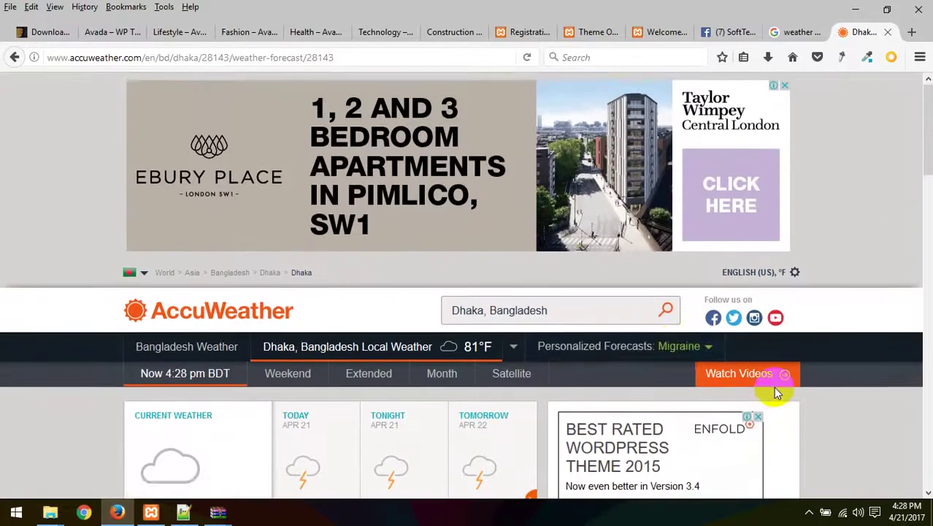
View the personalized forecast categories and look over the Dhaka page's header and current weather again
click(573, 352)
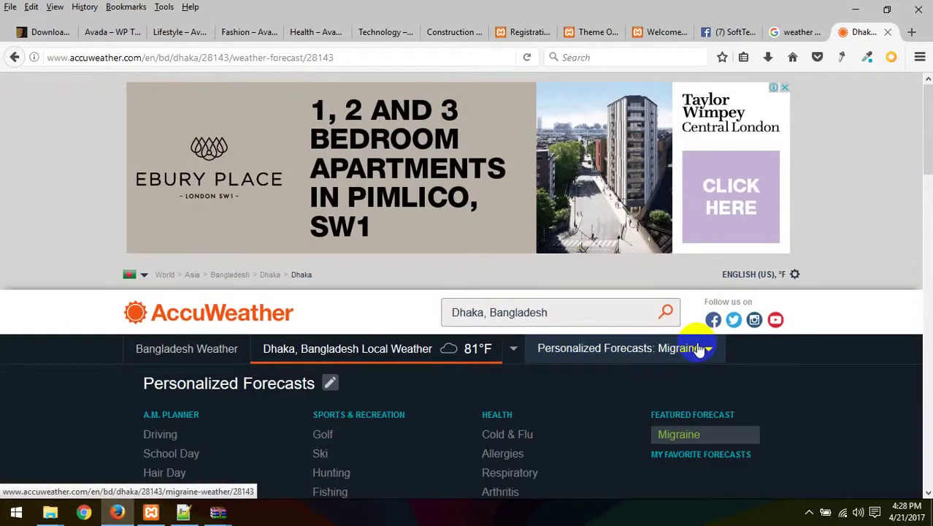
scroll(430, 292, down, 2)
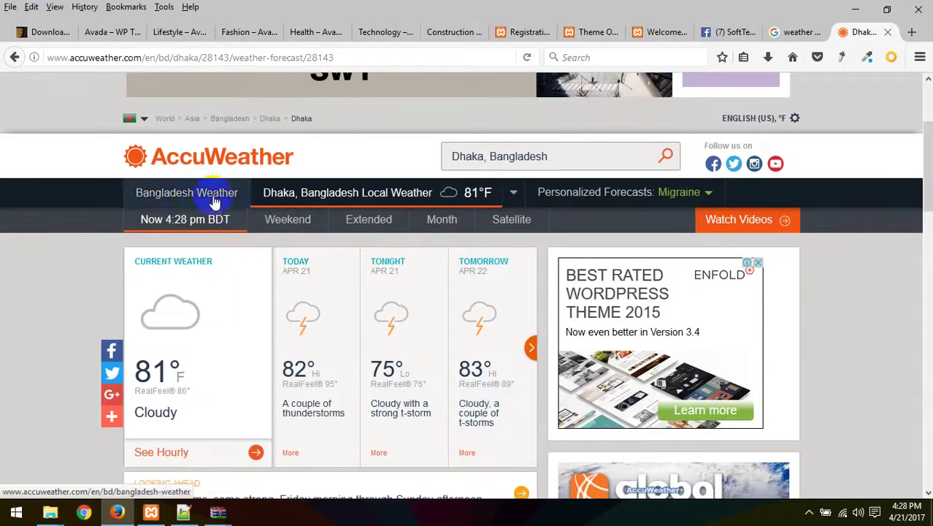
scroll(162, 166, up, 2)
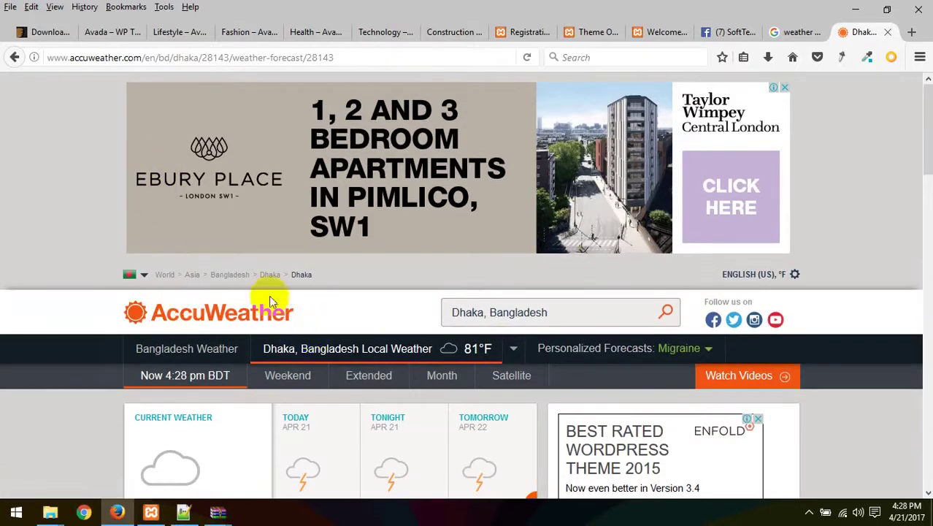
Close the banner advertisement above the Dhaka forecast and view the site's language and temperature-unit settings
click(785, 88)
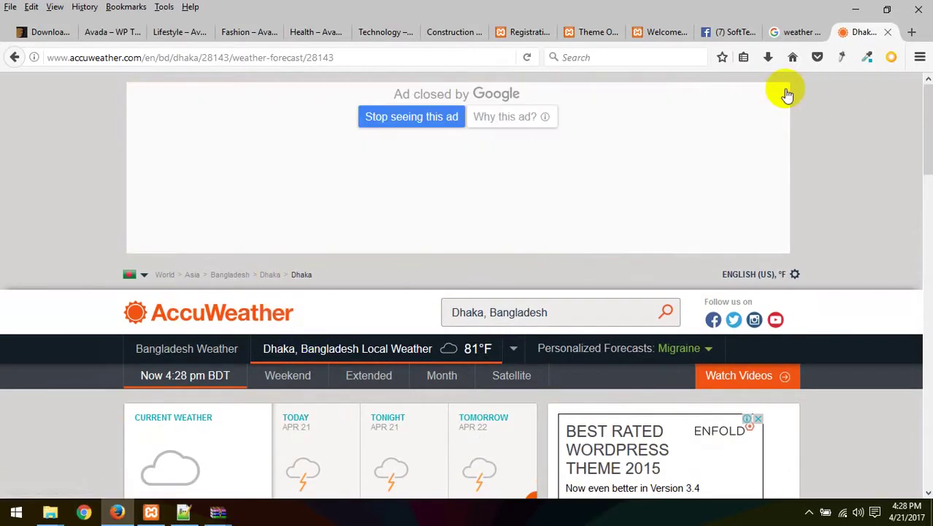
click(795, 274)
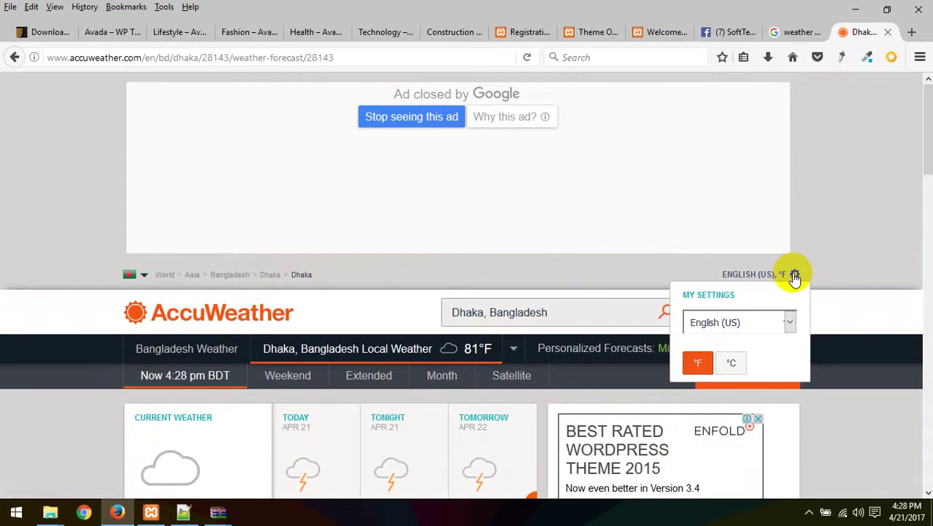
click(763, 324)
click(839, 292)
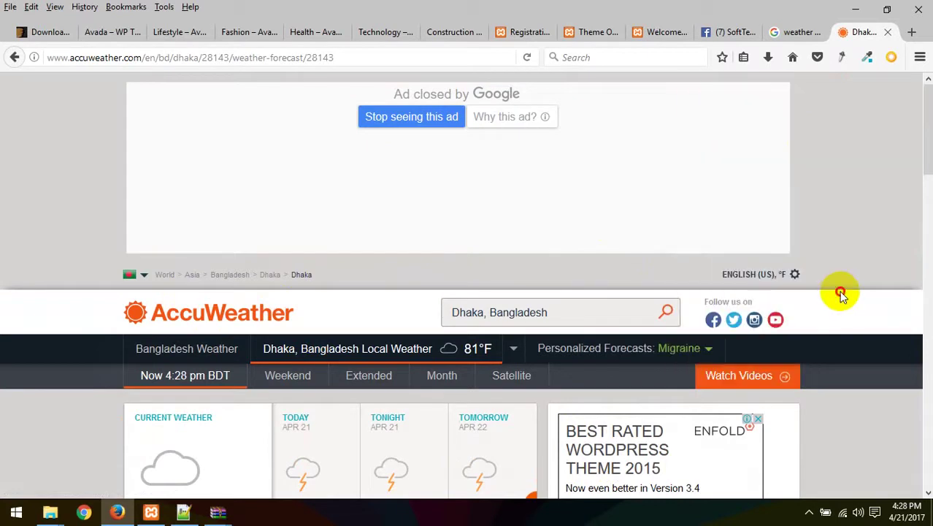
Look through the Dhaka forecast page down to the footer and open the AccuWeather APIs site
scroll(835, 292, down, 5)
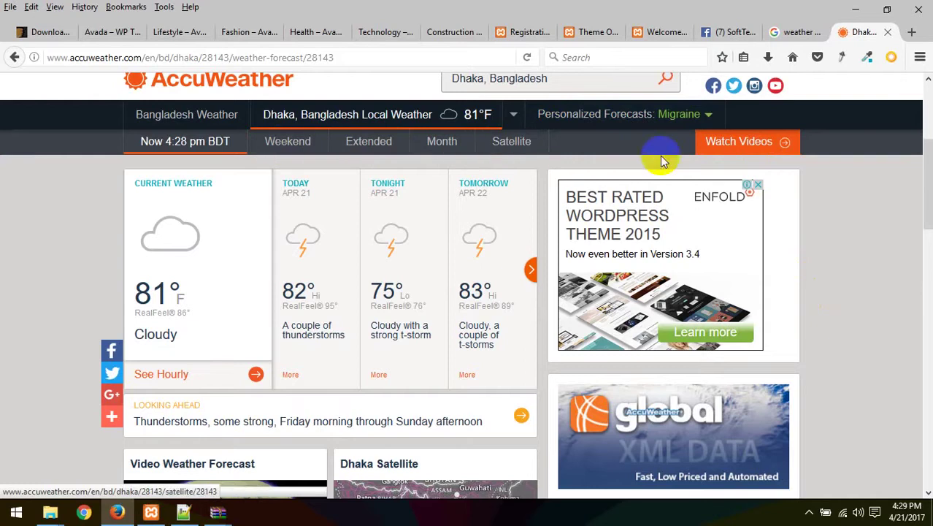
scroll(317, 217, down, 6)
scroll(828, 354, down, 15)
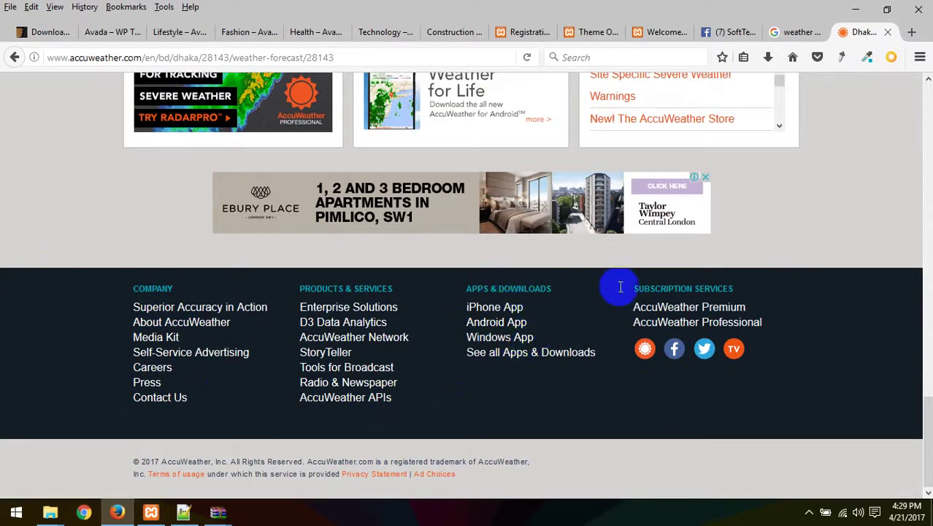
click(378, 403)
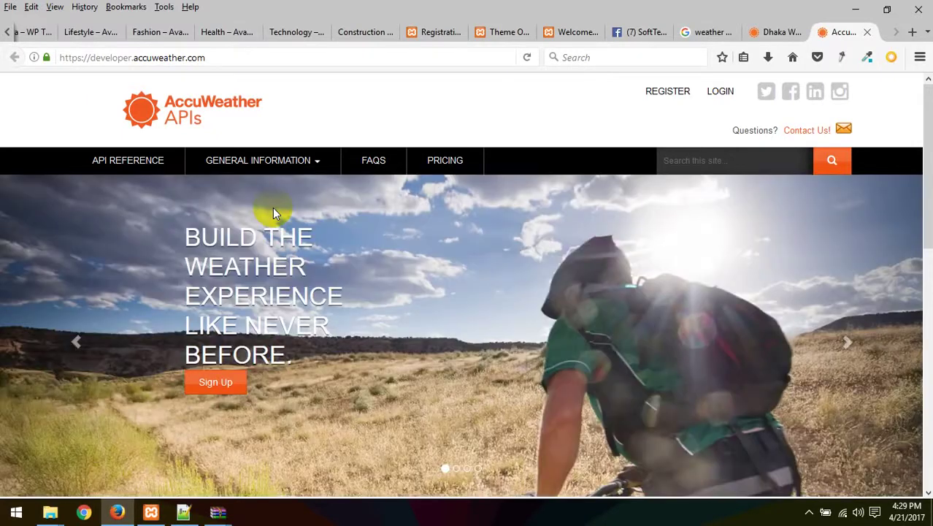
Close the AccuWeather APIs, Dhaka forecast and Google weather search pages
click(866, 33)
click(866, 32)
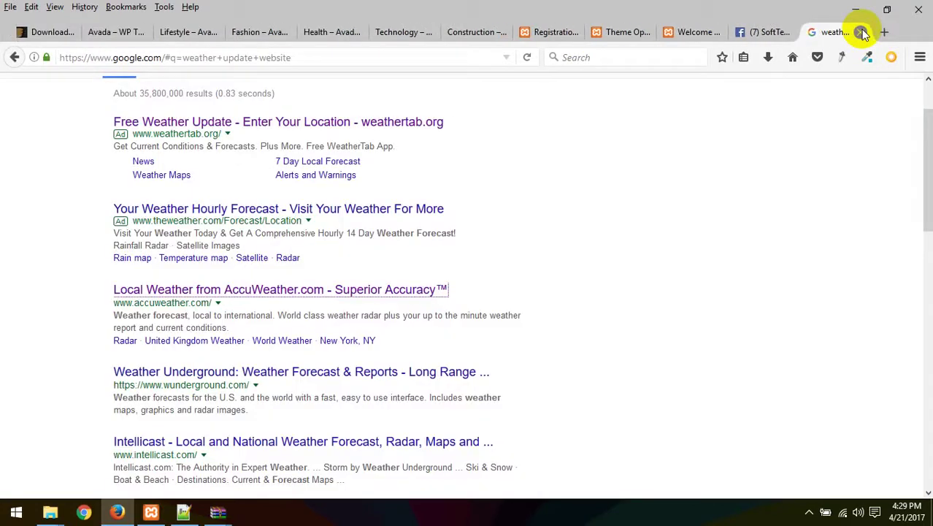
click(862, 33)
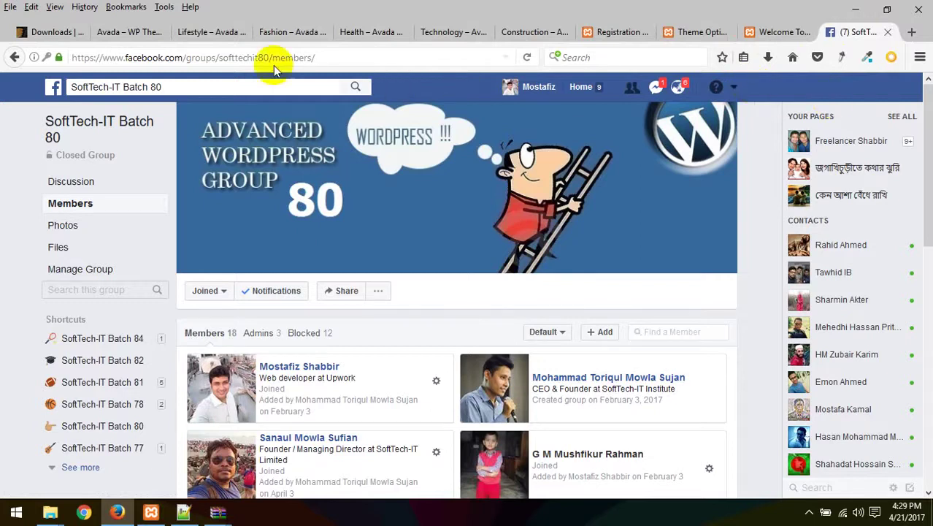
Go to developer.facebook.com and look through the Facebook for Developers home page down to its footer
click(143, 58)
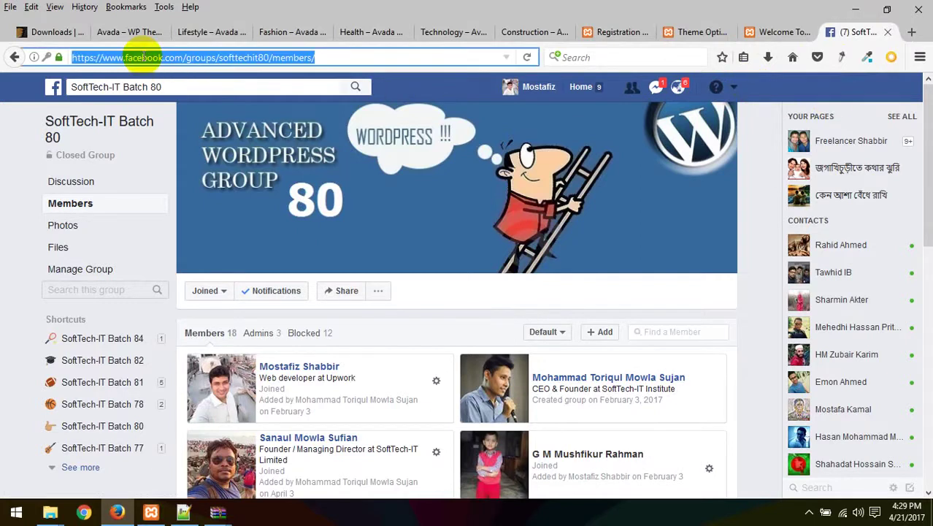
text(develo)
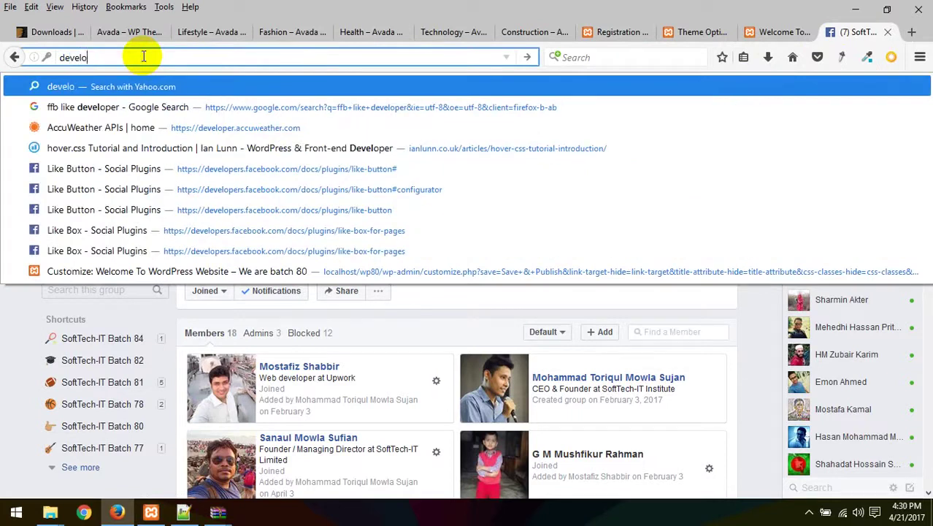
text(per.fa)
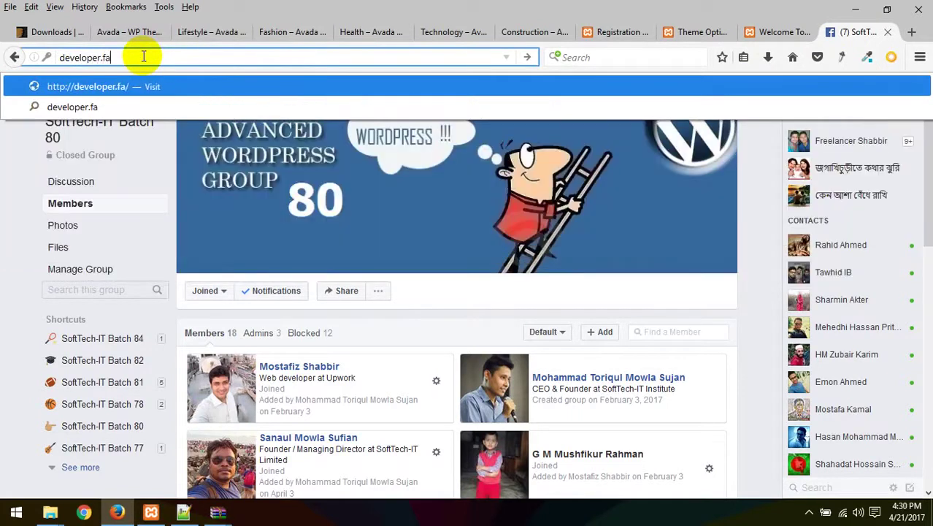
text(cebook.com)
key(Return)
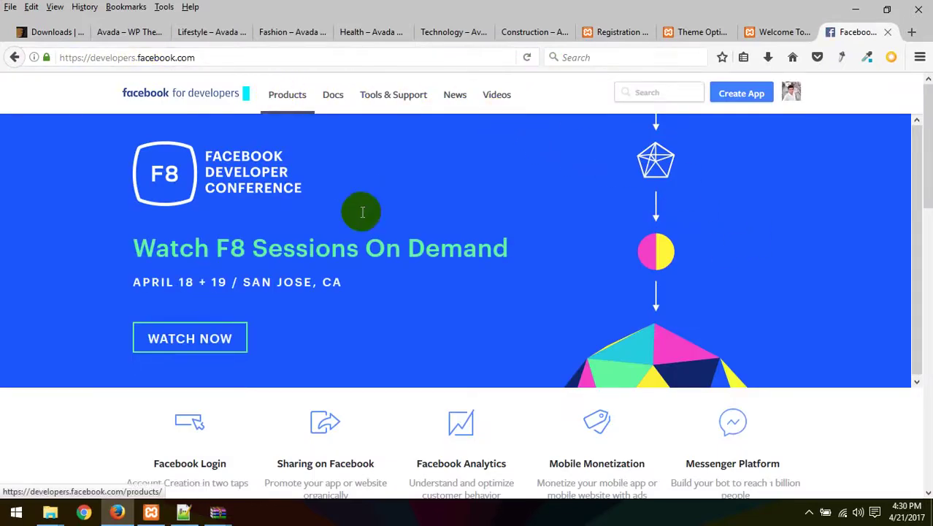
scroll(729, 308, down, 5)
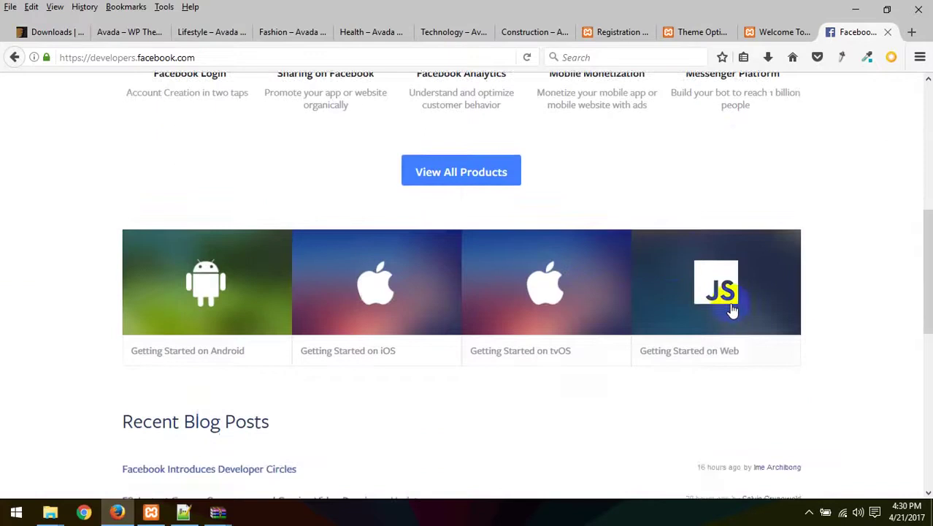
scroll(338, 344, down, 6)
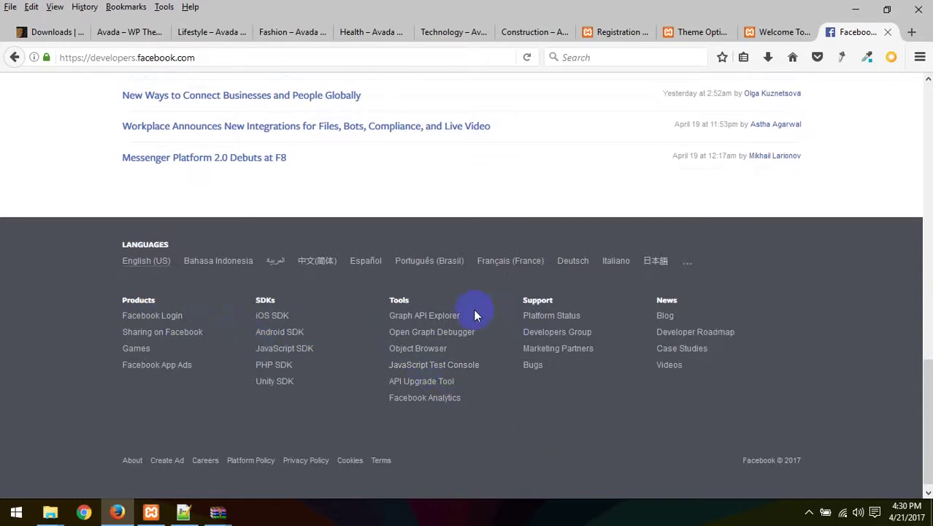
scroll(475, 314, up, 15)
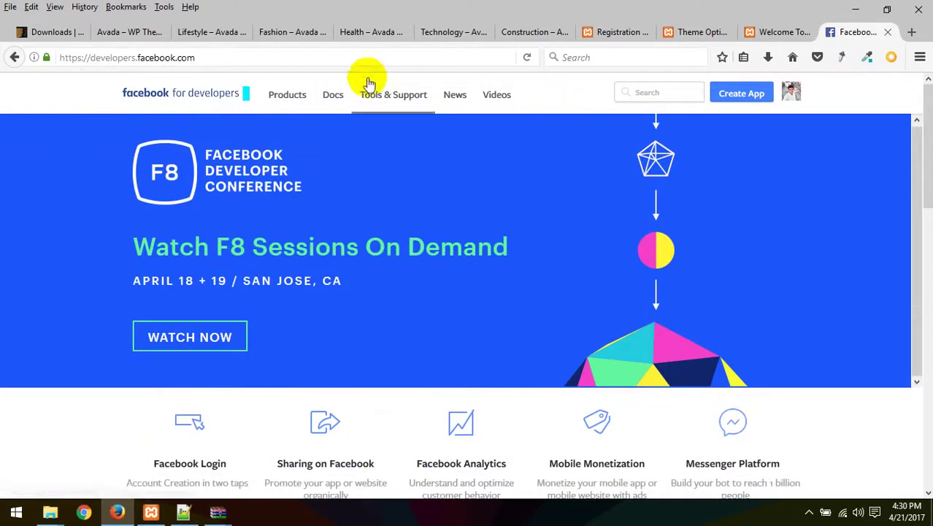
Load facebook.com in place of the Facebook for Developers page
click(120, 58)
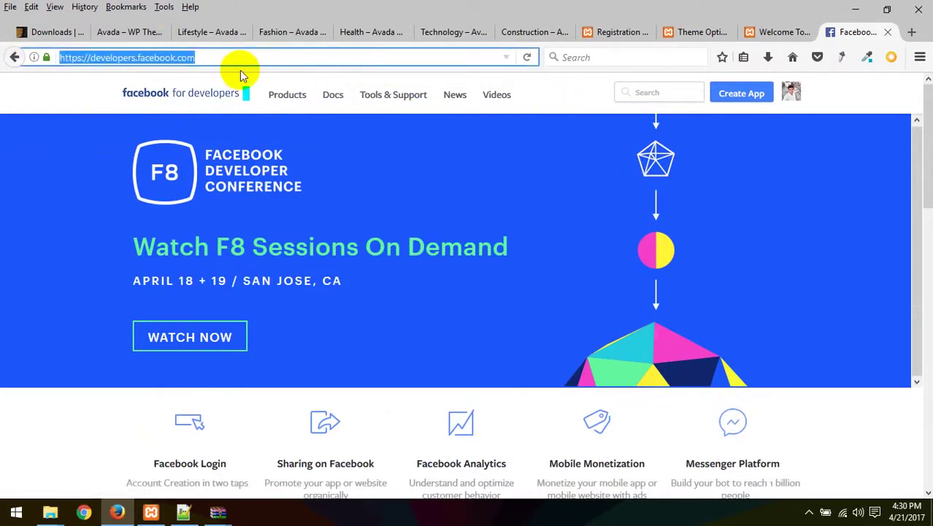
text(facebook.com/)
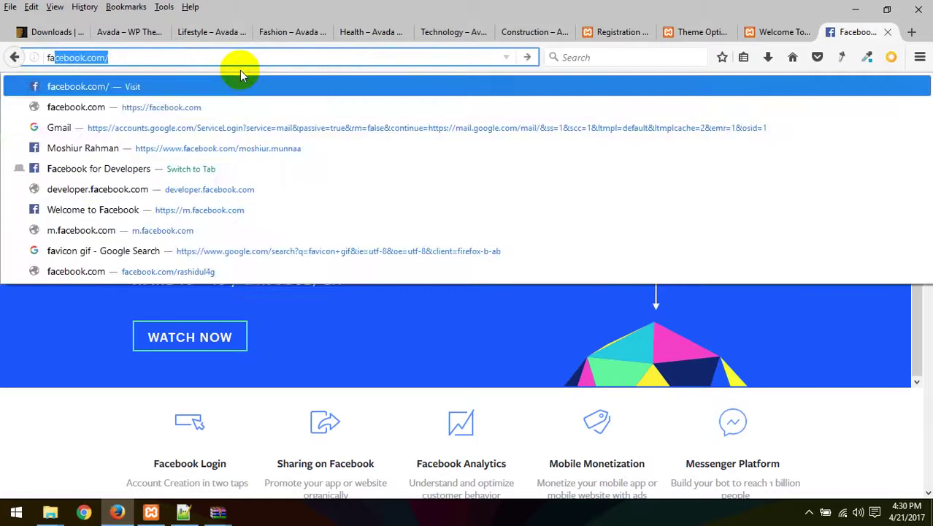
key(Return)
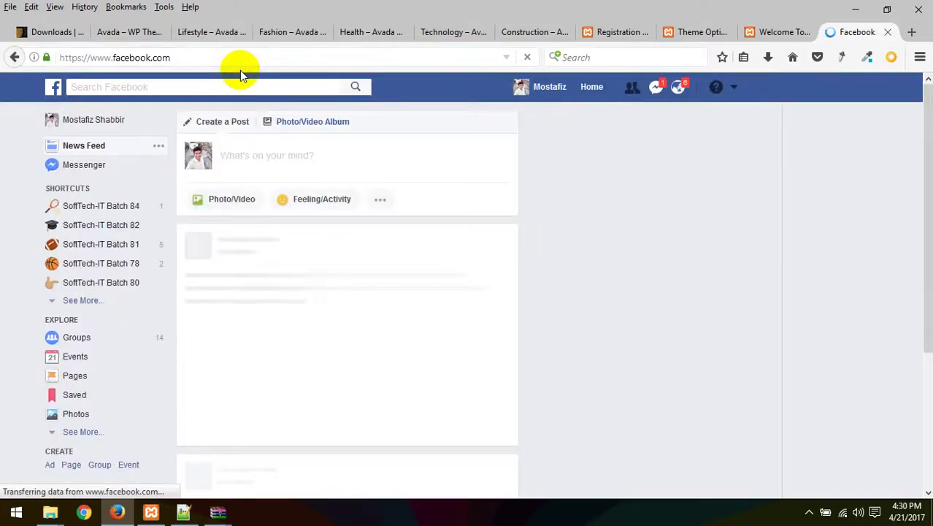
Look over the open Avada Theme Options, Construction demo and product registration pages, including the token instructions
click(773, 29)
click(668, 31)
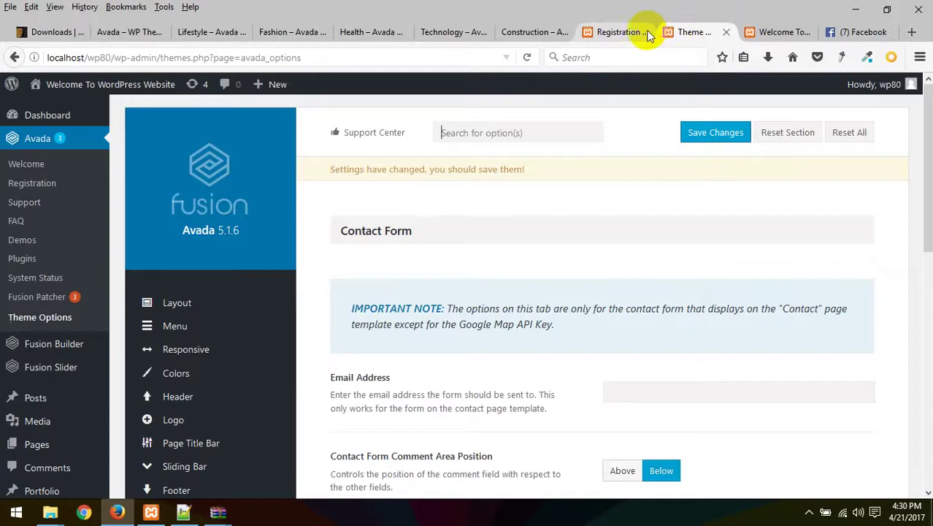
click(612, 31)
click(541, 34)
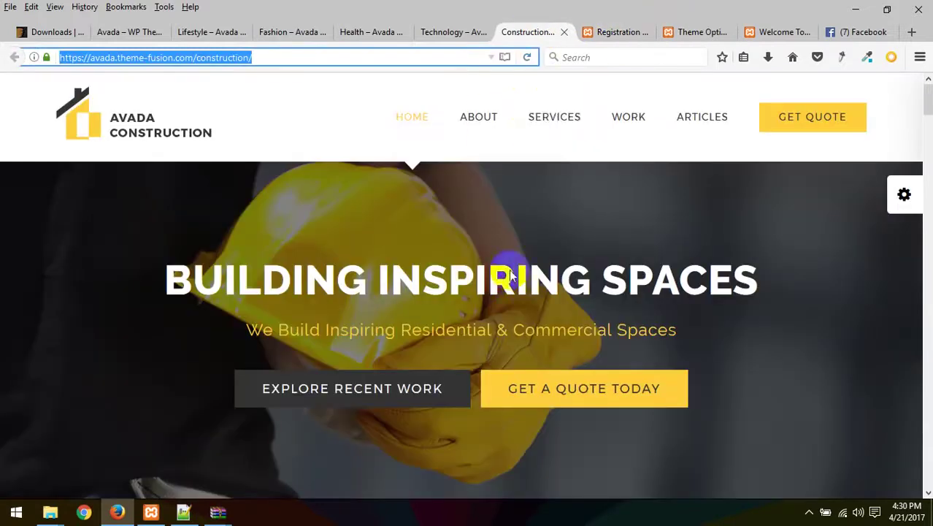
click(624, 33)
scroll(482, 295, down, 6)
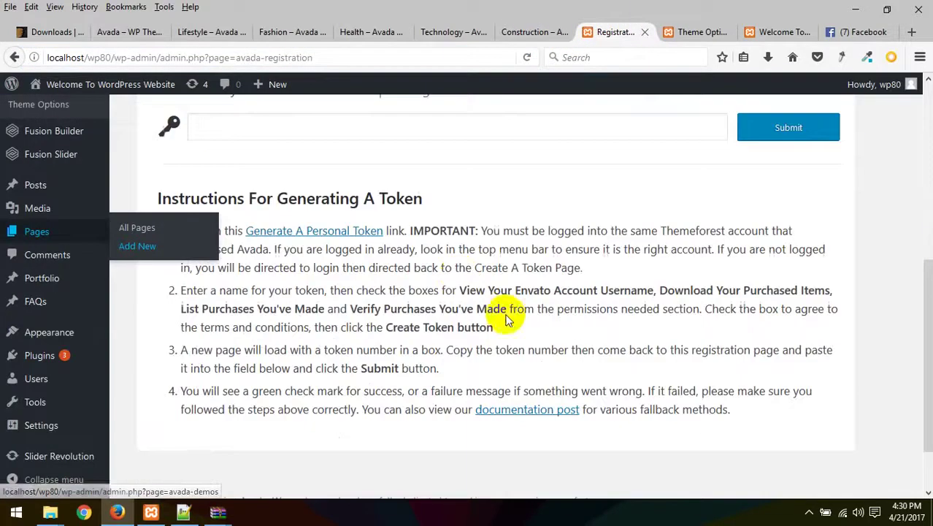
scroll(158, 296, up, 6)
Close the Avada Theme Options page and leave it without saving the changed settings
click(693, 30)
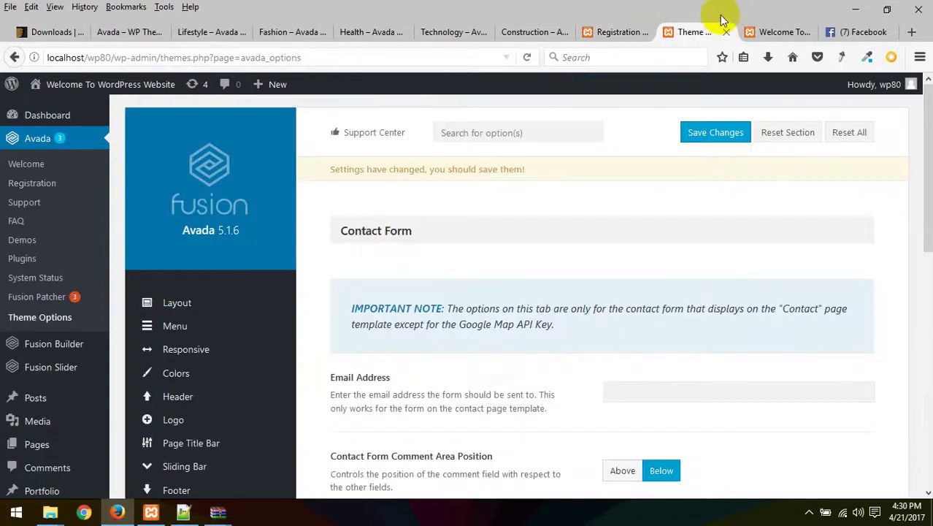
click(726, 32)
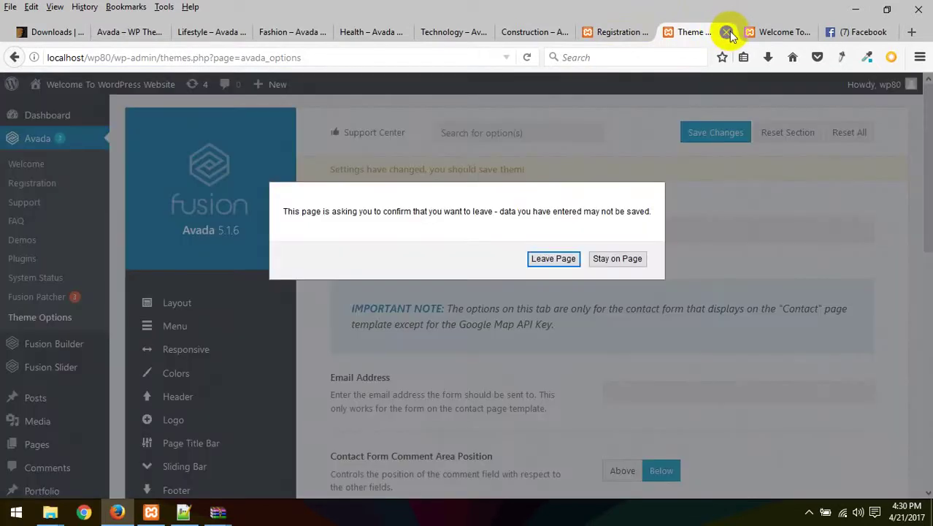
key(Return)
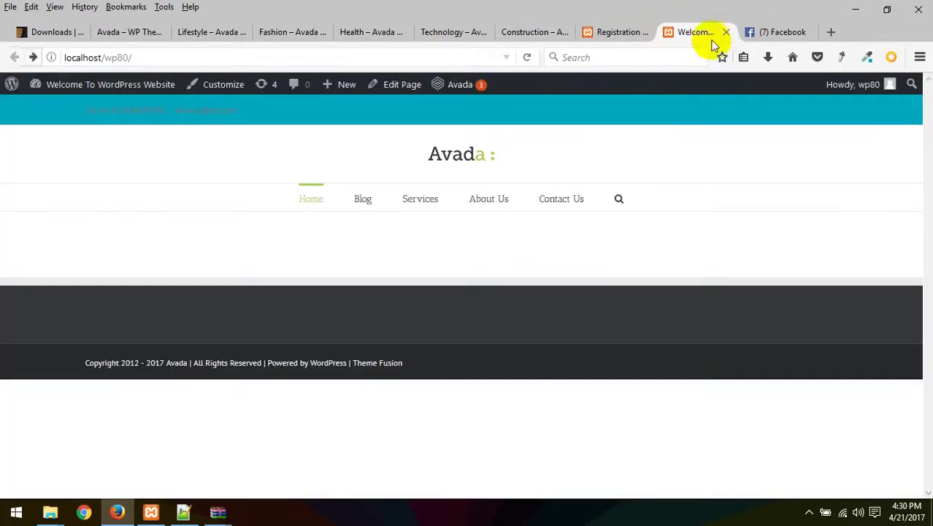
Open the site's Home page for editing in a new tab and place that tab right after the Registration tab
right_click(410, 89)
click(462, 97)
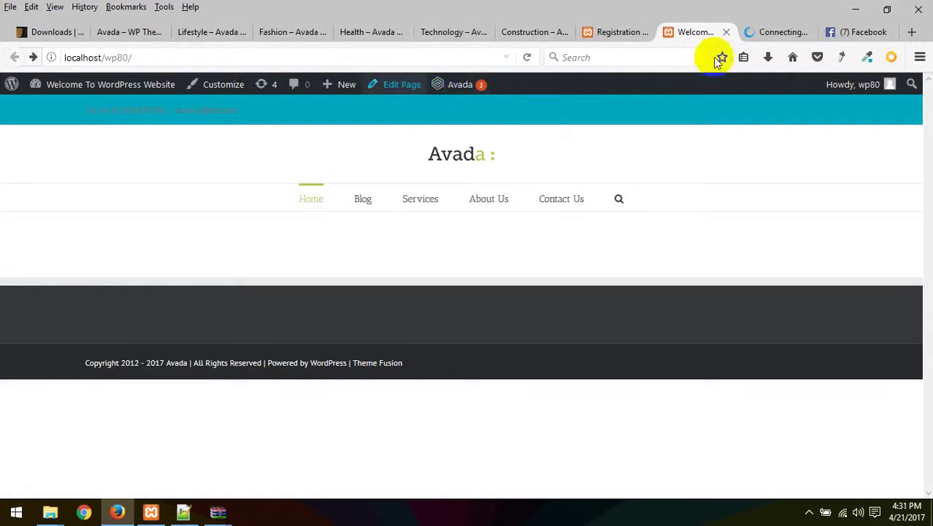
drag(763, 32, 679, 37)
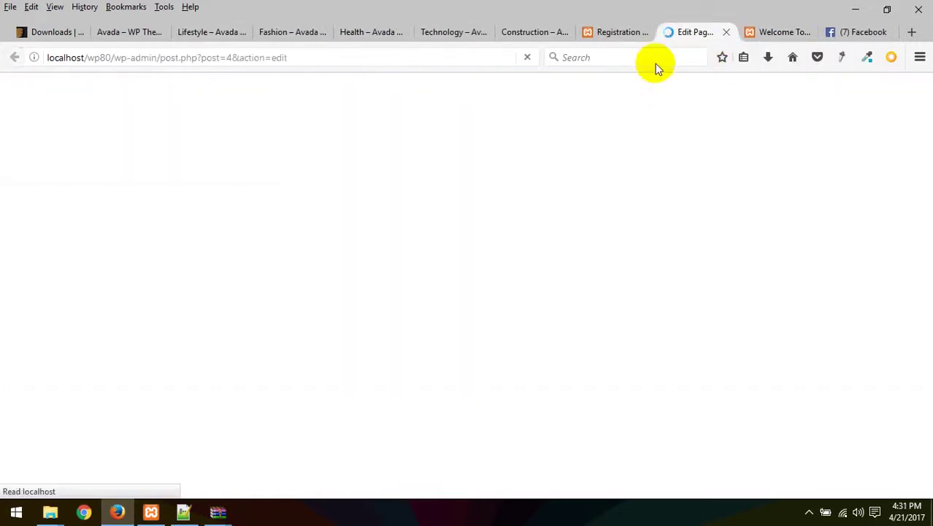
click(638, 33)
click(700, 31)
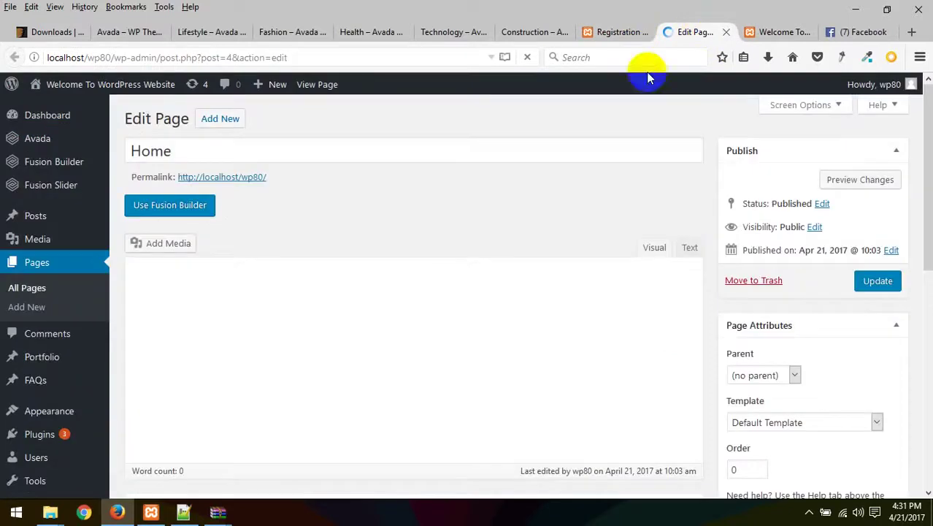
Enter "hello" as the Home page's content and update the page
scroll(303, 292, down, 5)
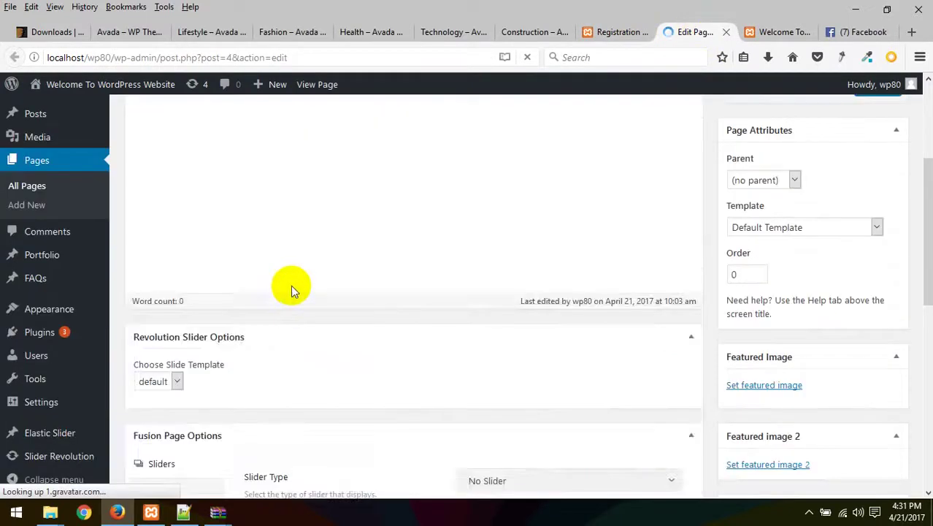
scroll(372, 227, up, 5)
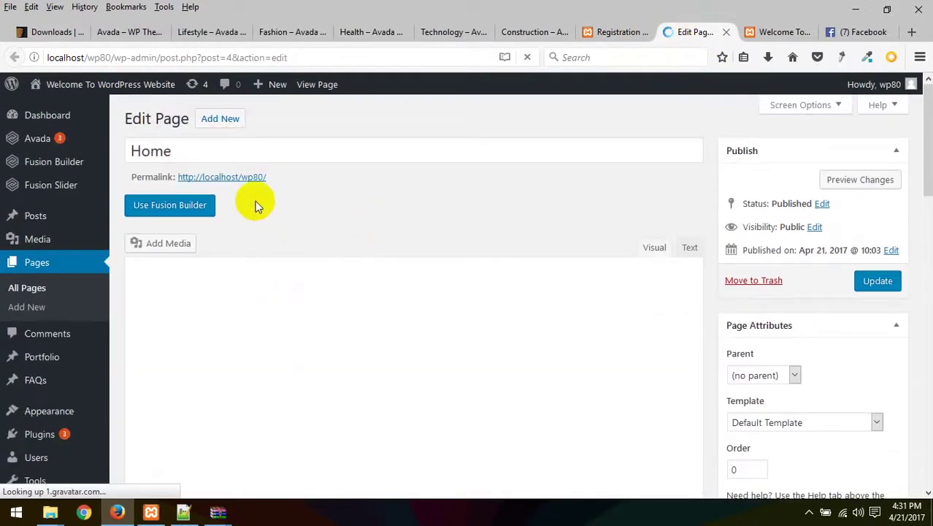
click(296, 329)
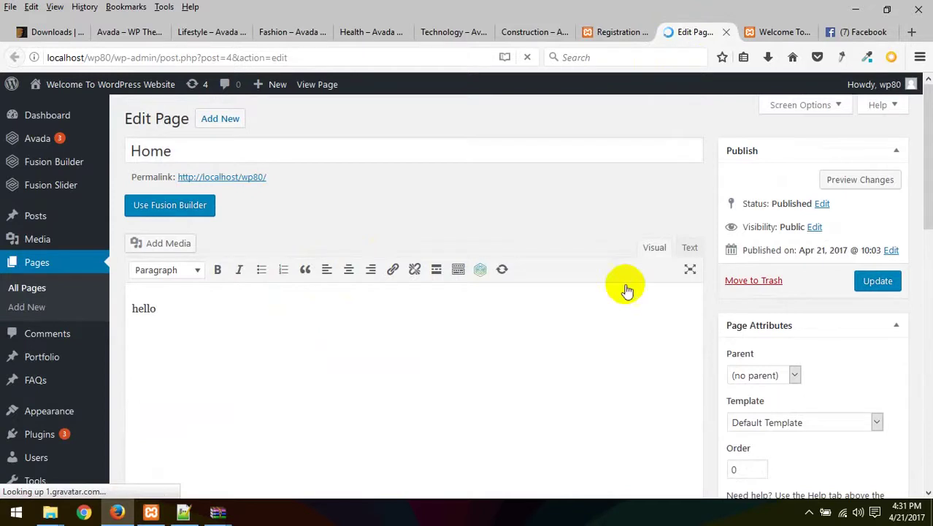
click(877, 283)
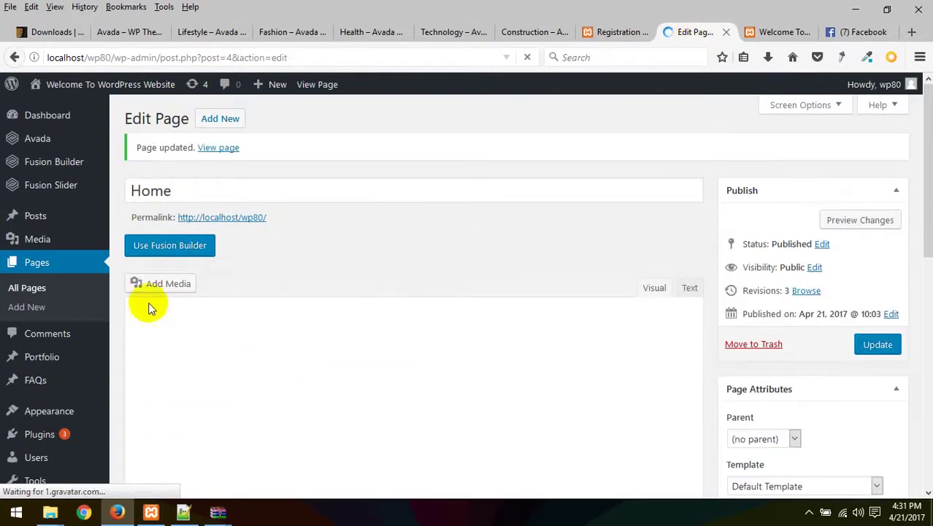
Open the updated Home page in a new tab and check its content on the live site
right_click(225, 150)
click(244, 154)
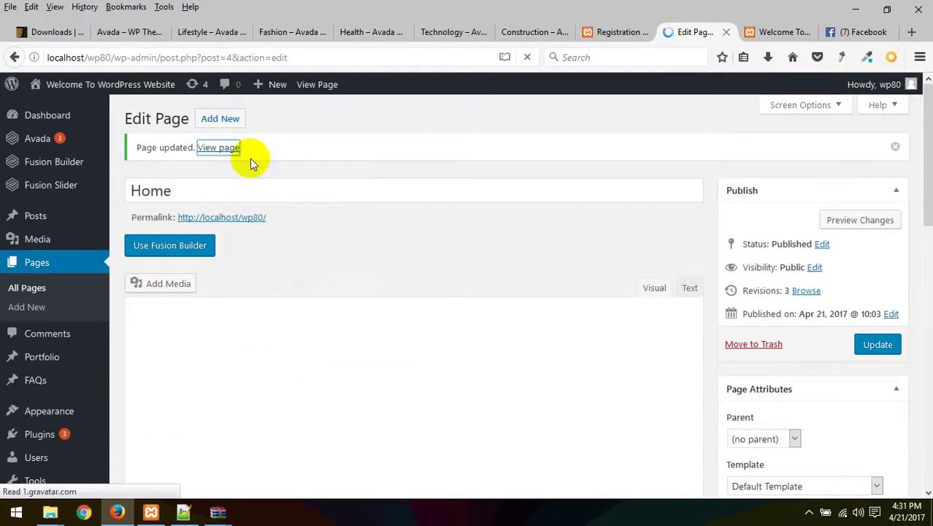
click(696, 35)
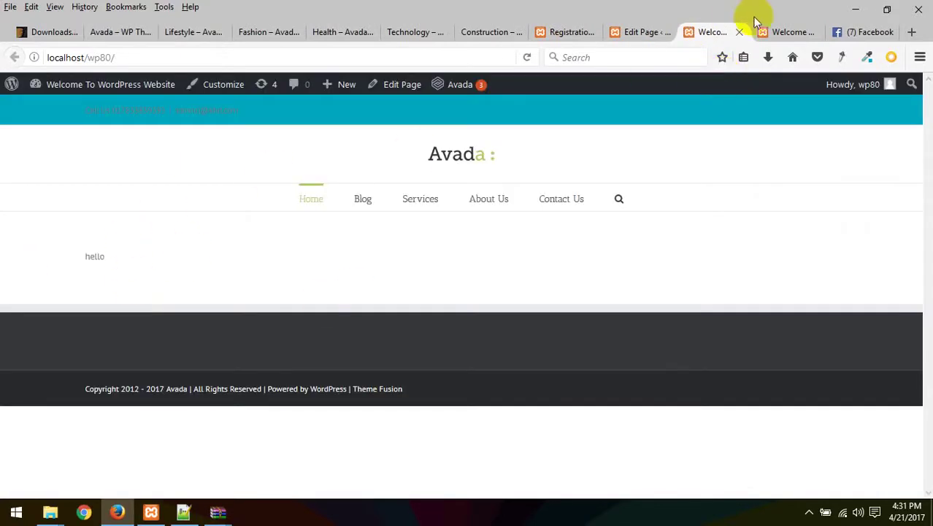
Return to the Home page's editor and look over its content area and page options
click(631, 33)
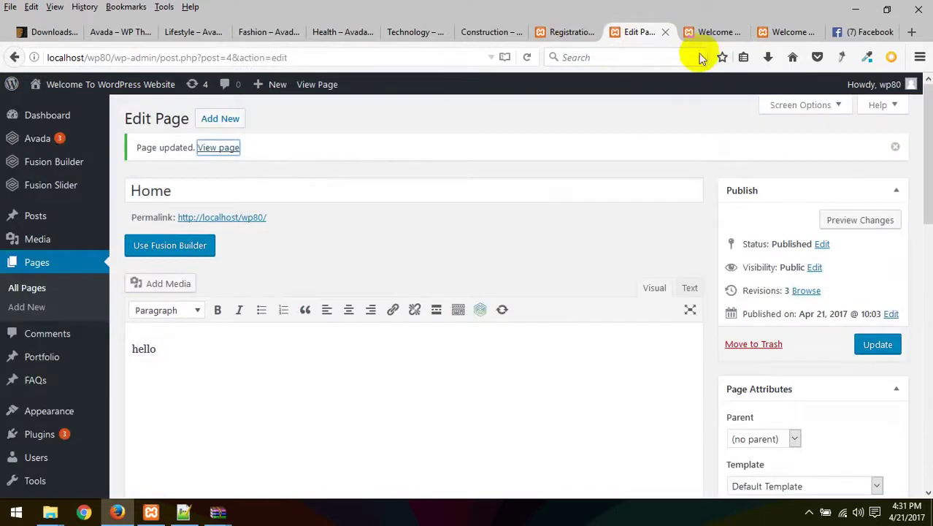
scroll(610, 307, down, 4)
scroll(425, 217, up, 2)
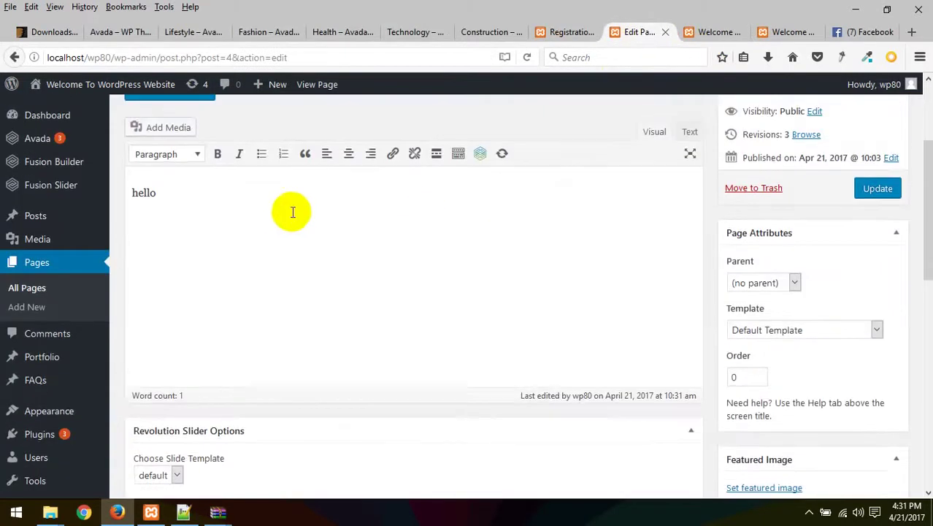
Delete the "hello" text from the Home page's content
drag(293, 210, 26, 199)
key(BackSpace)
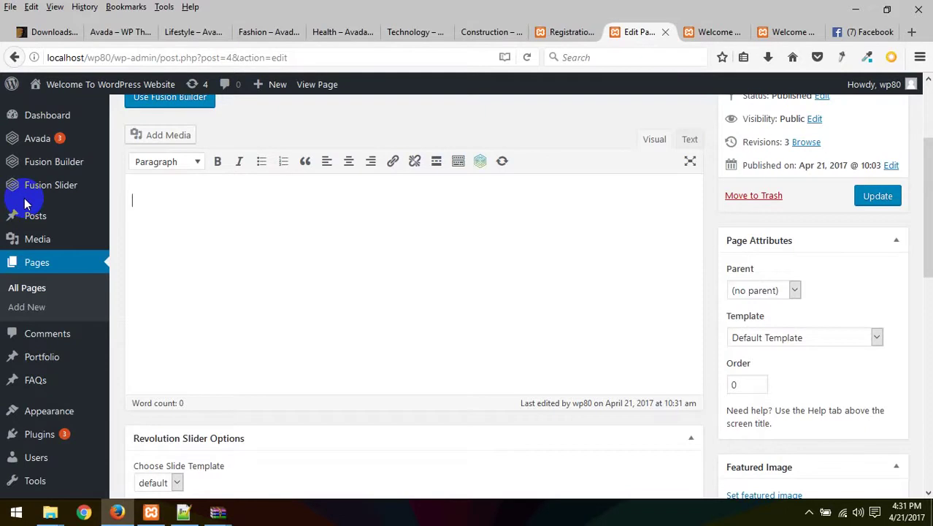
scroll(255, 263, up, 2)
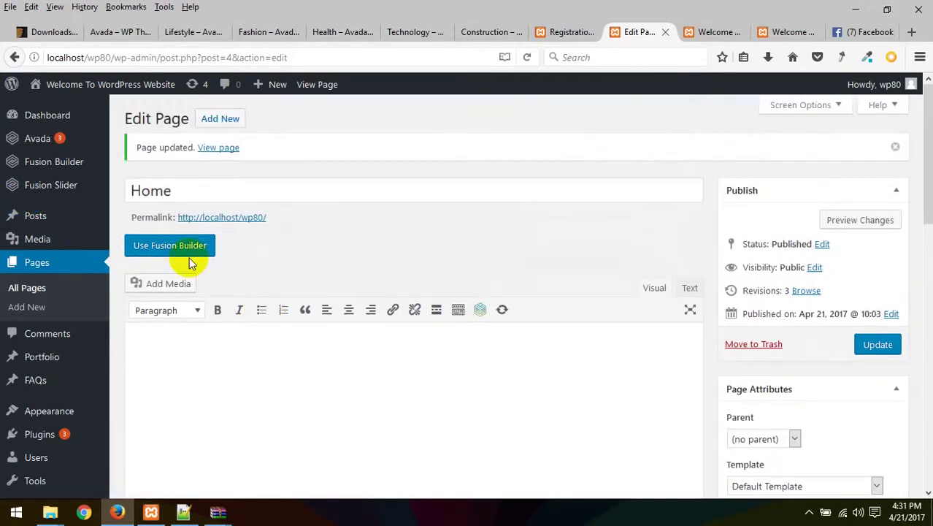
Review the page template choices and the Sliders and Page sections of the Fusion Page Options
scroll(675, 296, down, 2)
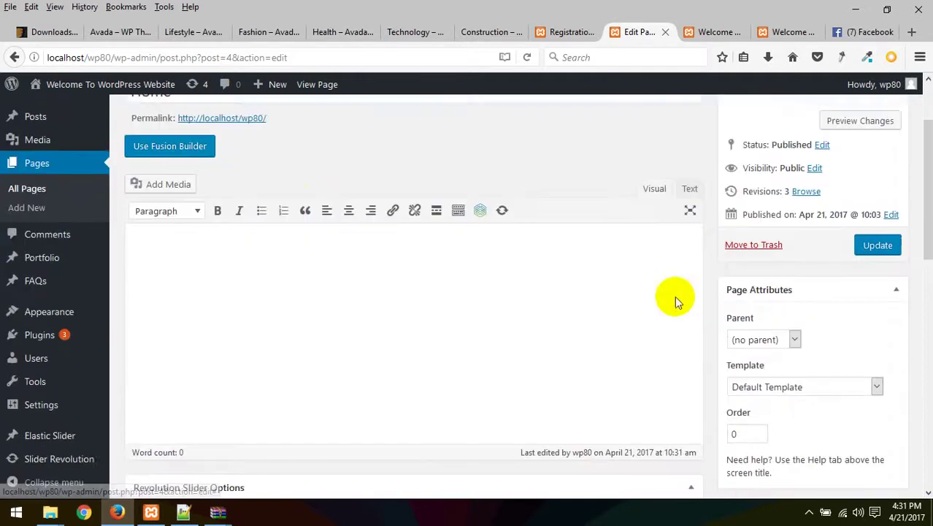
click(791, 325)
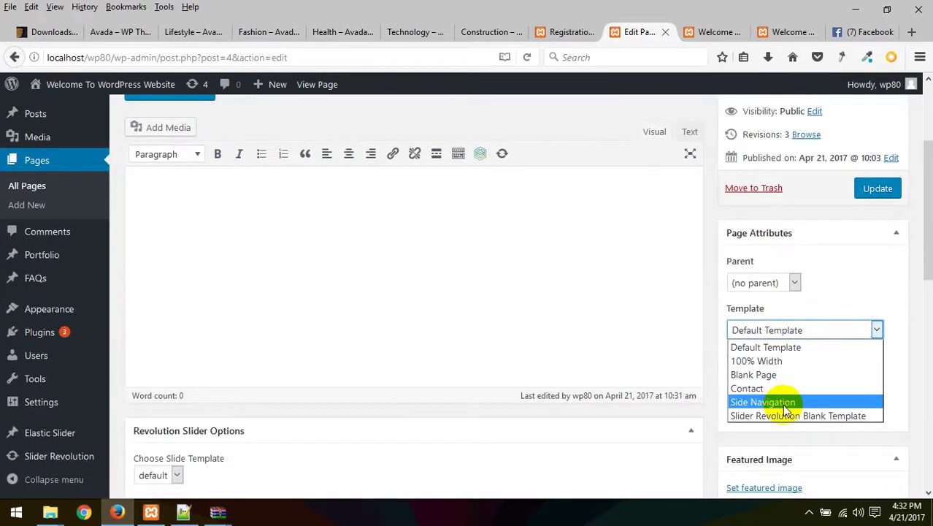
scroll(600, 361, down, 5)
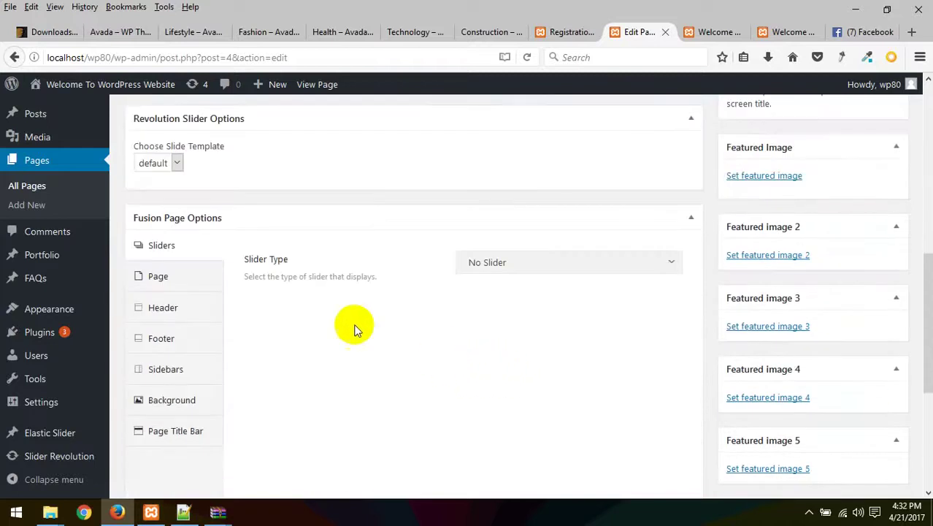
click(152, 248)
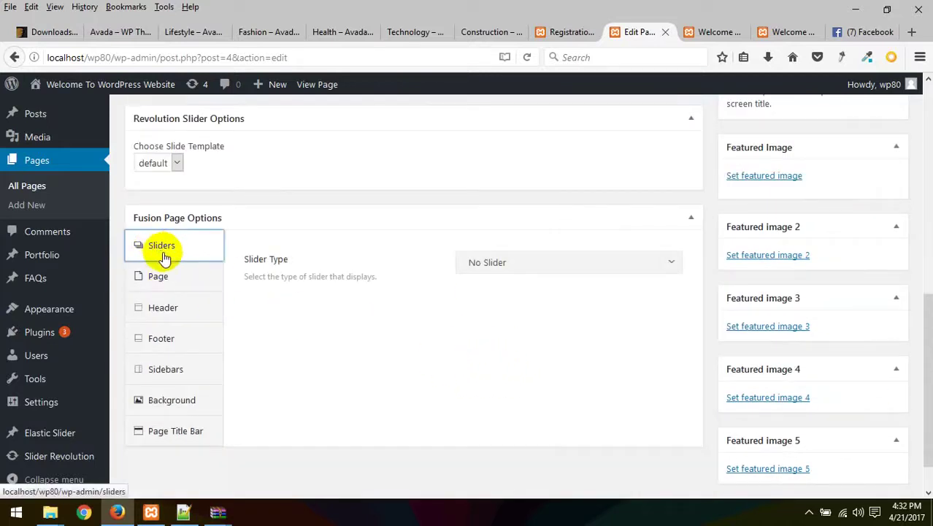
click(157, 274)
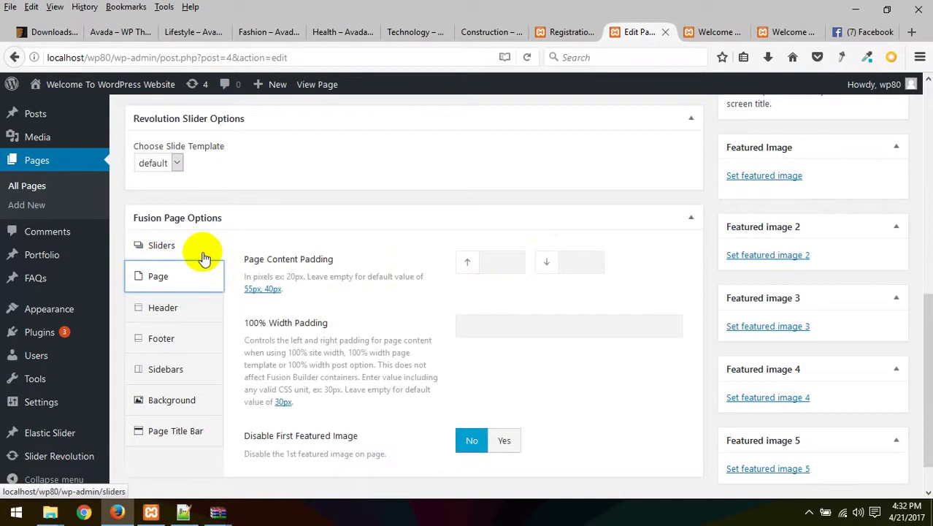
click(177, 256)
Switch the Home page to Fusion Builder and insert a container with a single 1/1 column
scroll(356, 247, up, 4)
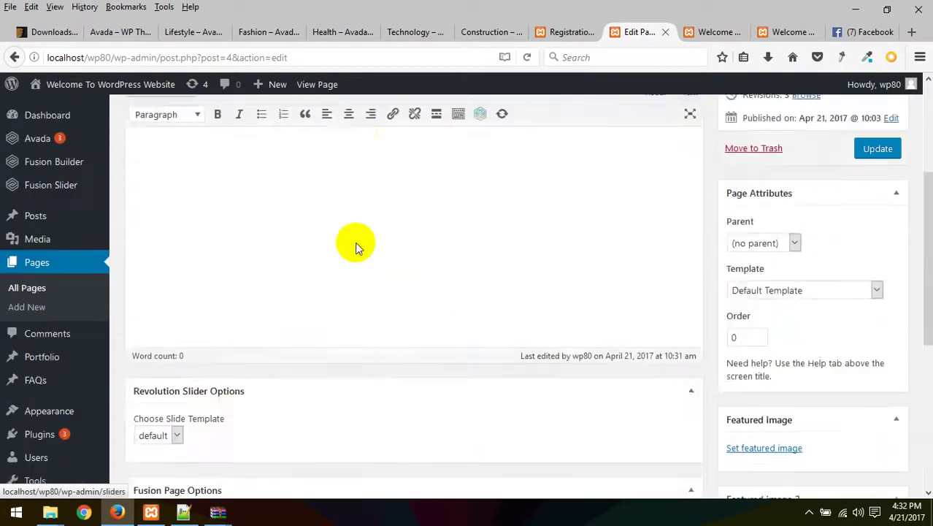
scroll(355, 248, up, 2)
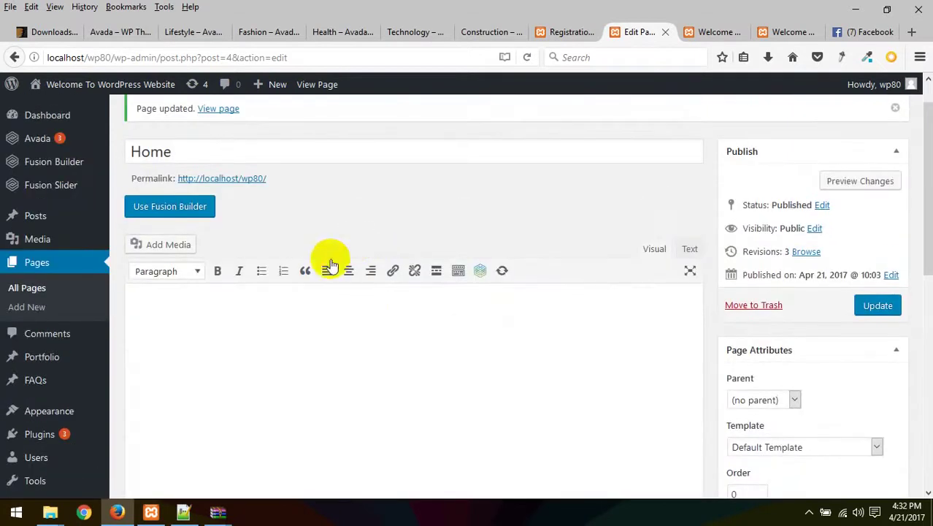
click(175, 208)
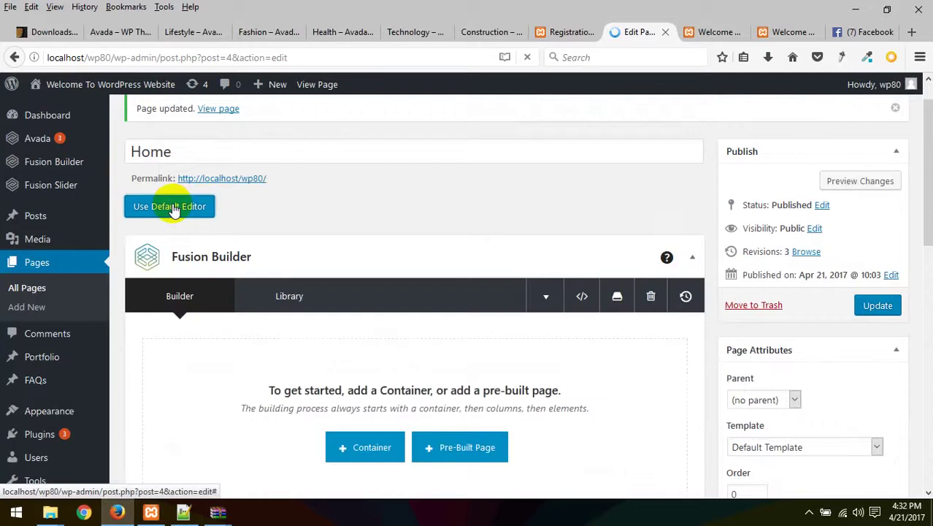
scroll(395, 252, down, 3)
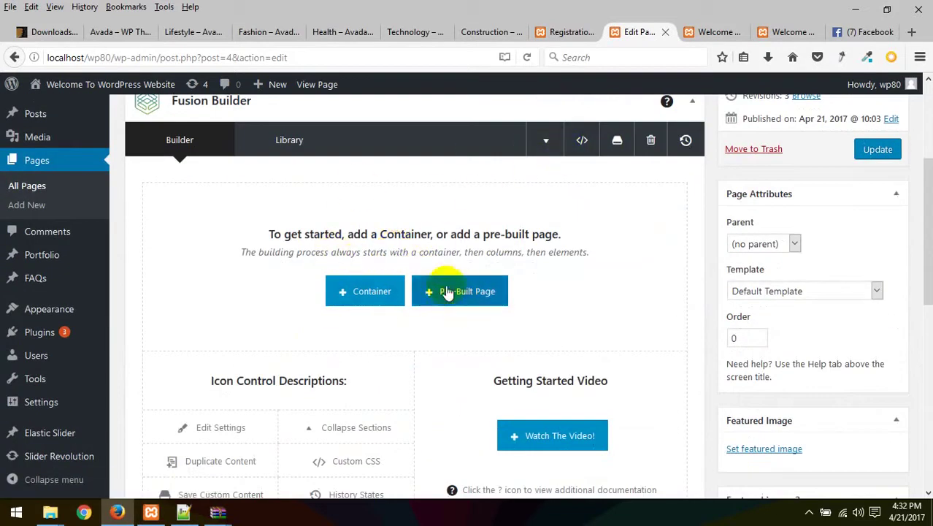
click(371, 294)
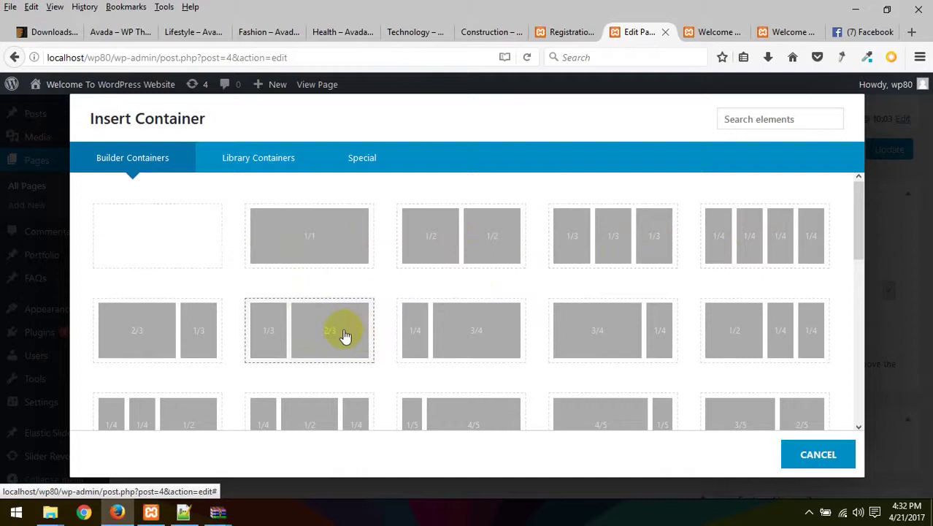
scroll(663, 327, down, 5)
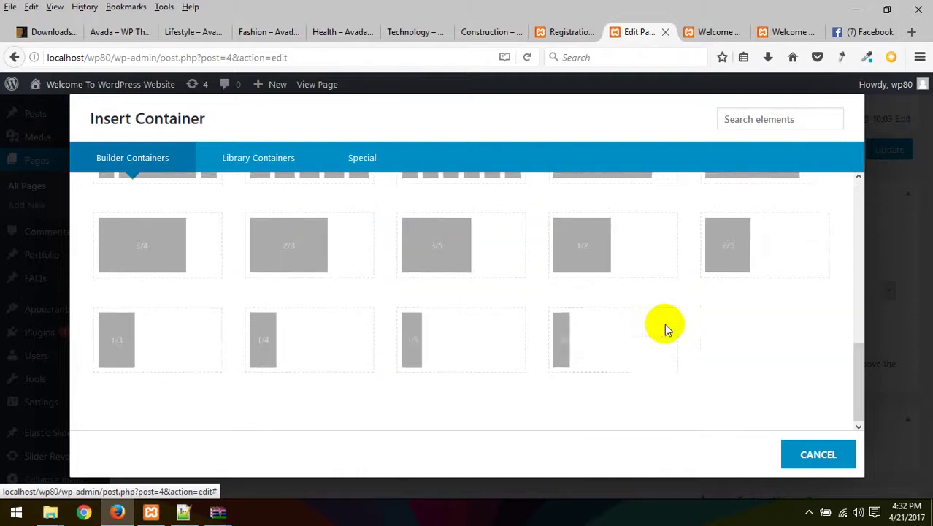
scroll(667, 329, up, 5)
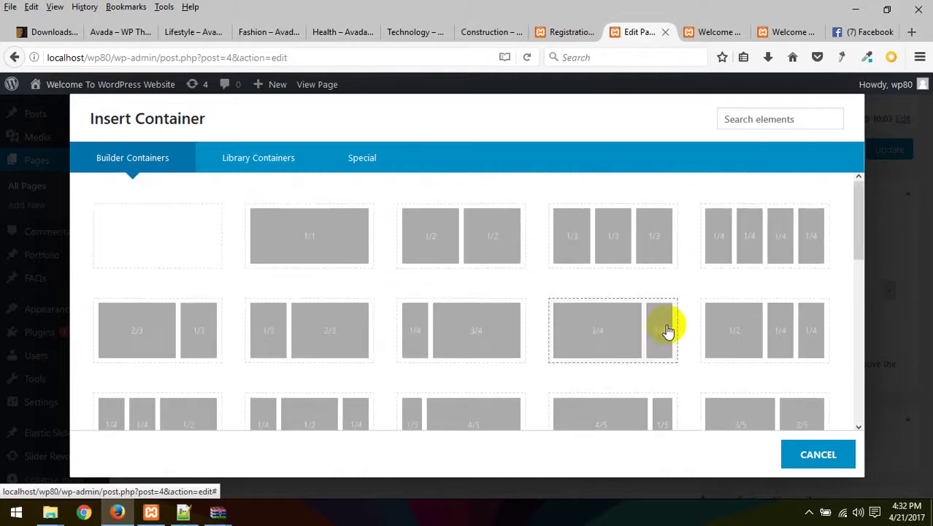
click(308, 239)
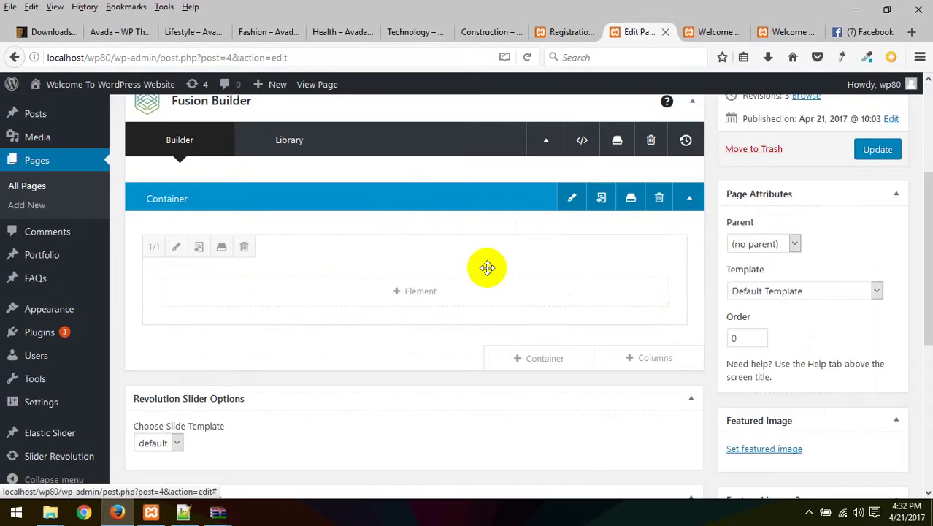
Look through the builder elements, library elements and nested column layouts offered for the 1/1 column, and leave without choosing one
click(425, 292)
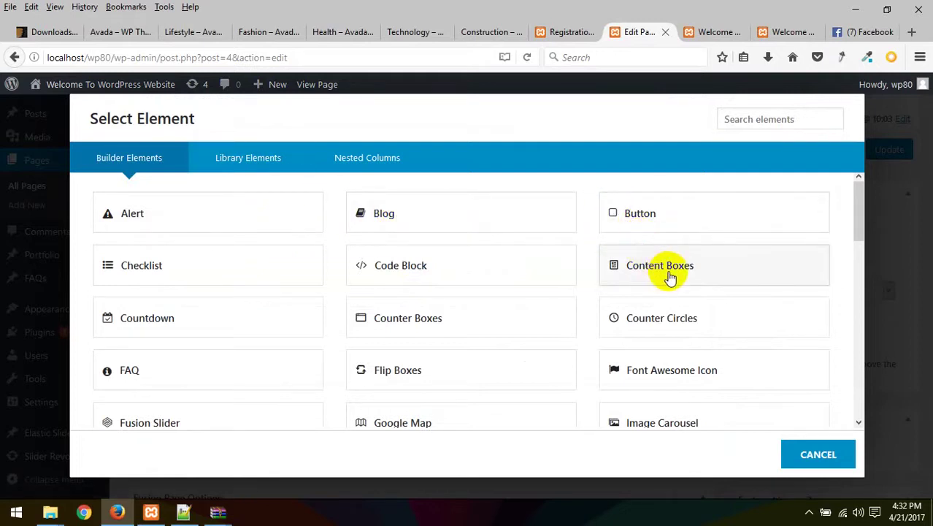
scroll(670, 279, down, 5)
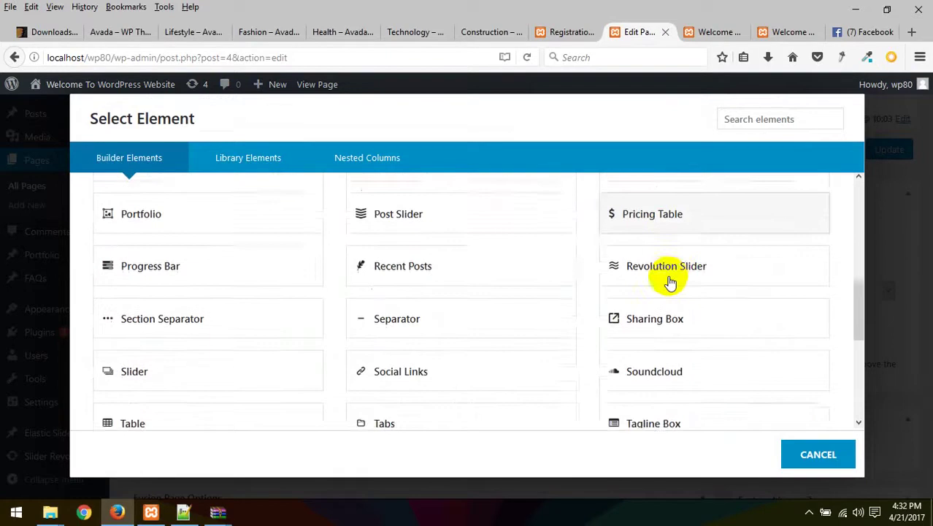
scroll(668, 285, down, 1)
scroll(685, 255, down, 4)
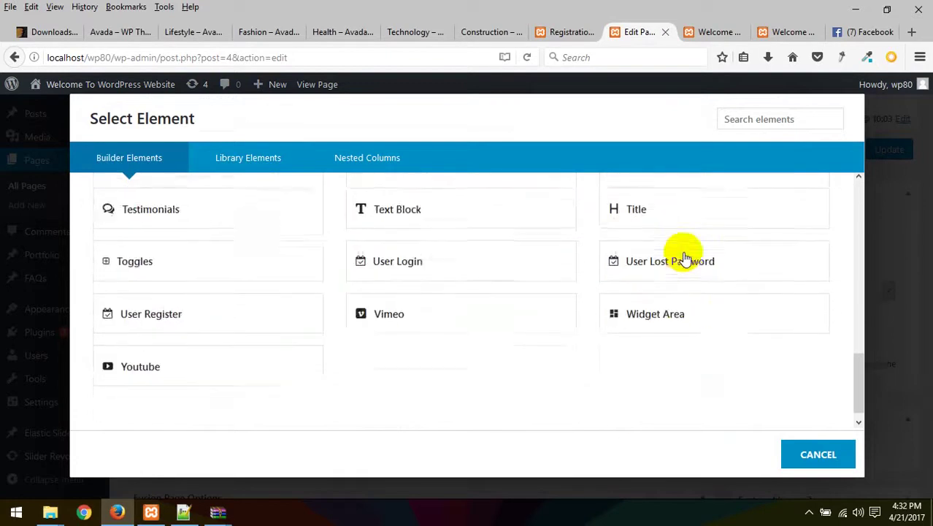
scroll(661, 277, up, 8)
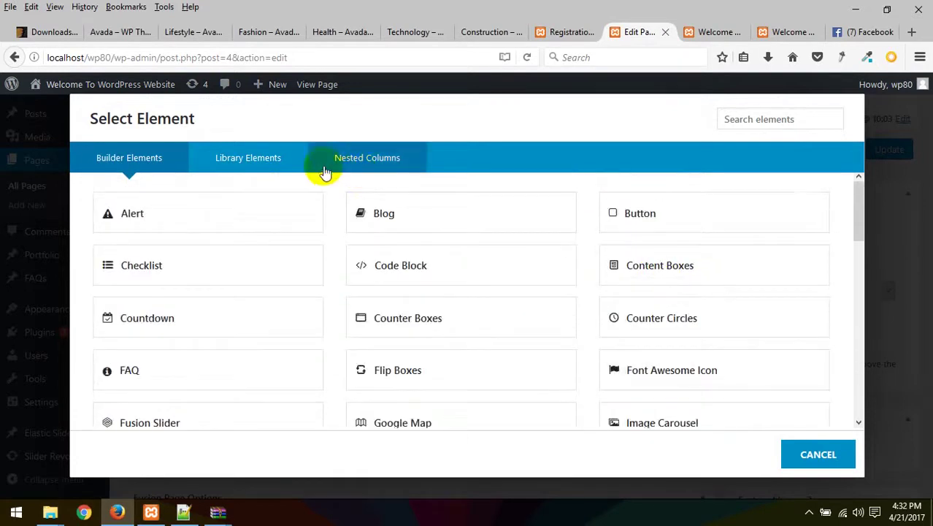
click(262, 162)
click(370, 160)
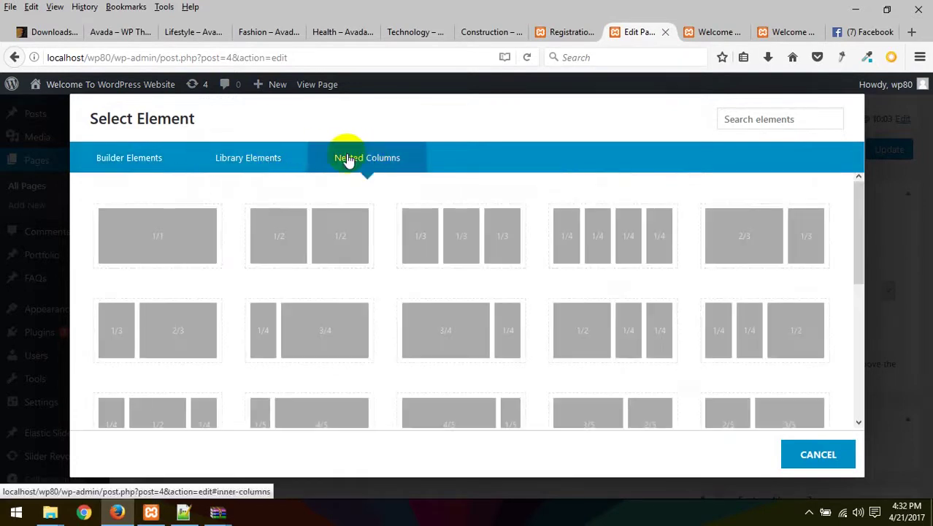
click(211, 161)
click(380, 165)
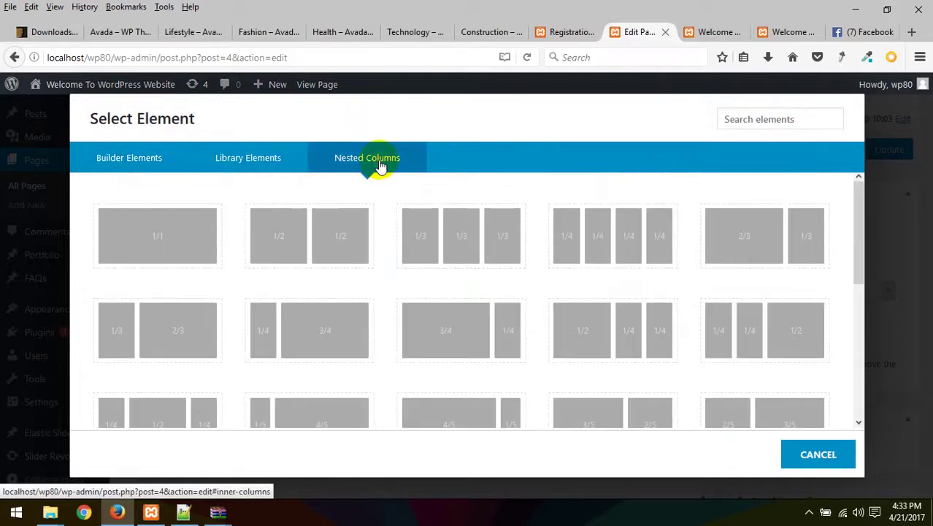
click(155, 162)
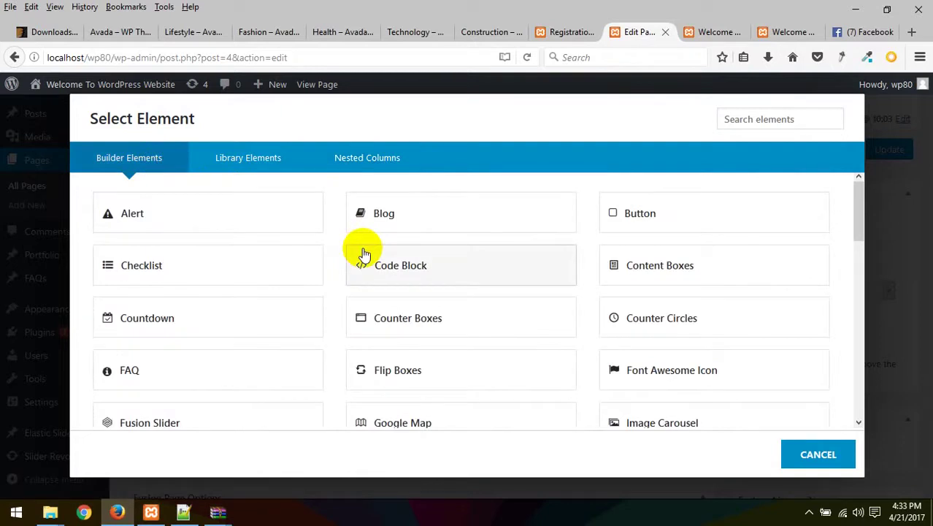
scroll(408, 299, down, 2)
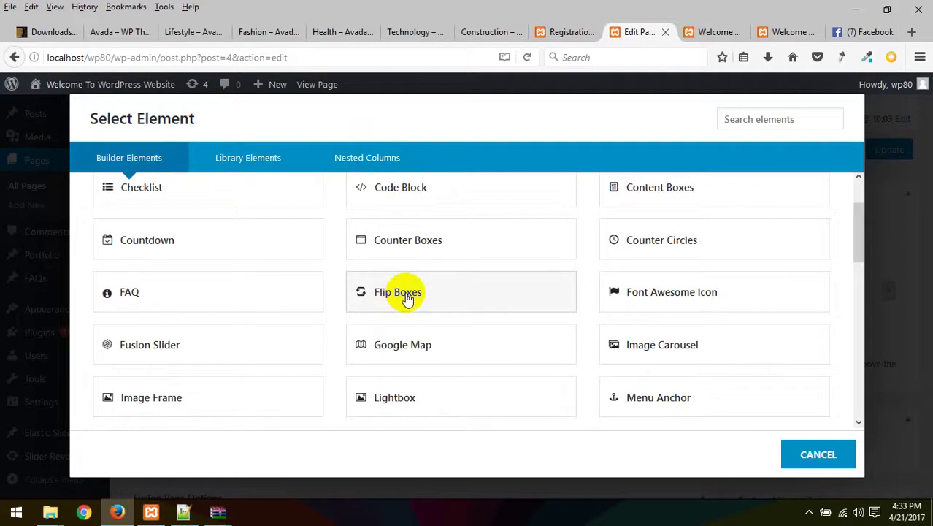
scroll(410, 271, up, 2)
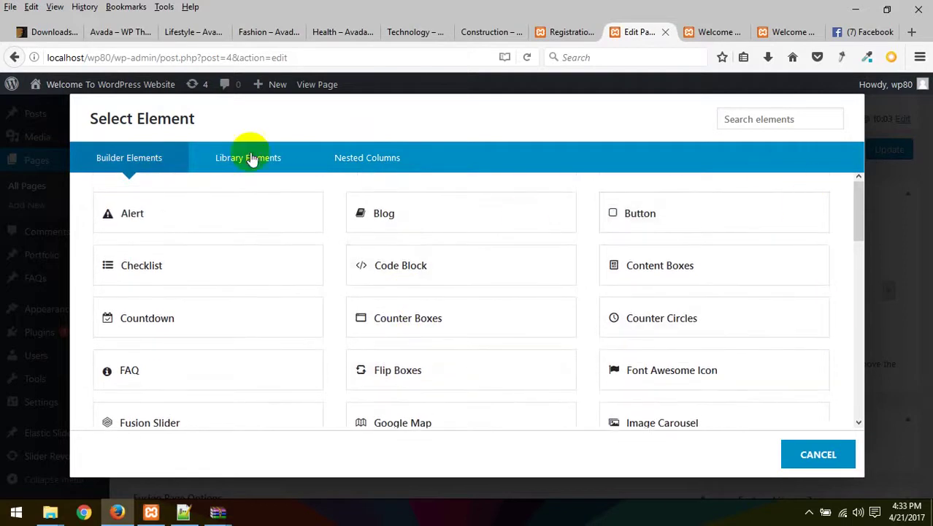
click(906, 193)
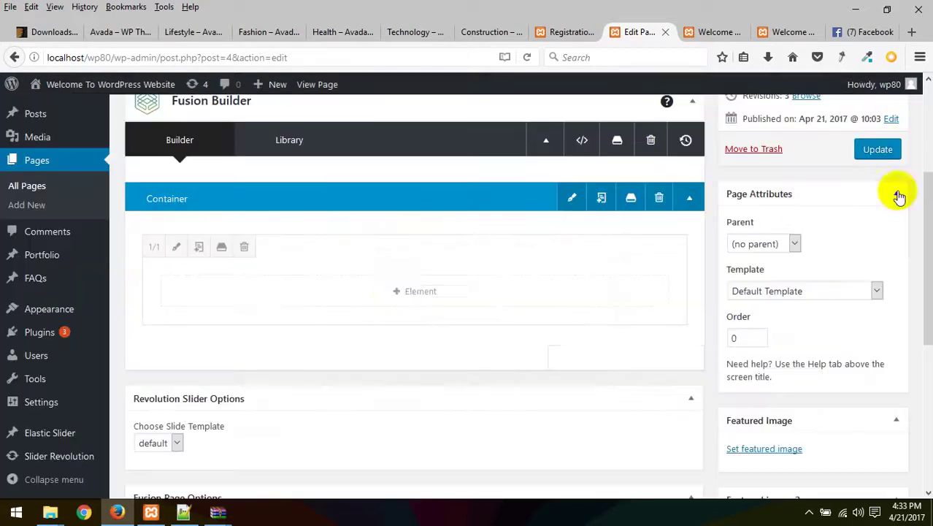
Resize the container's column to 1/4 width and clone it three times to fill the row
click(154, 248)
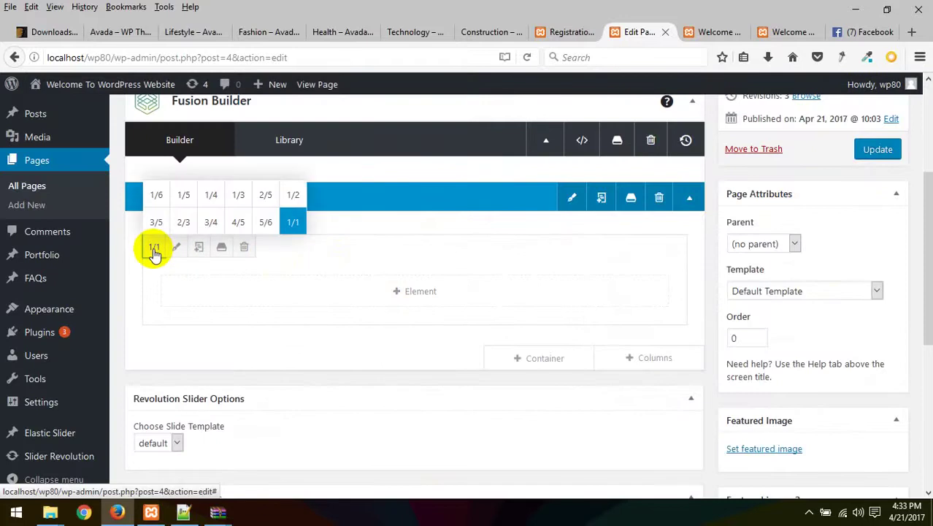
click(212, 195)
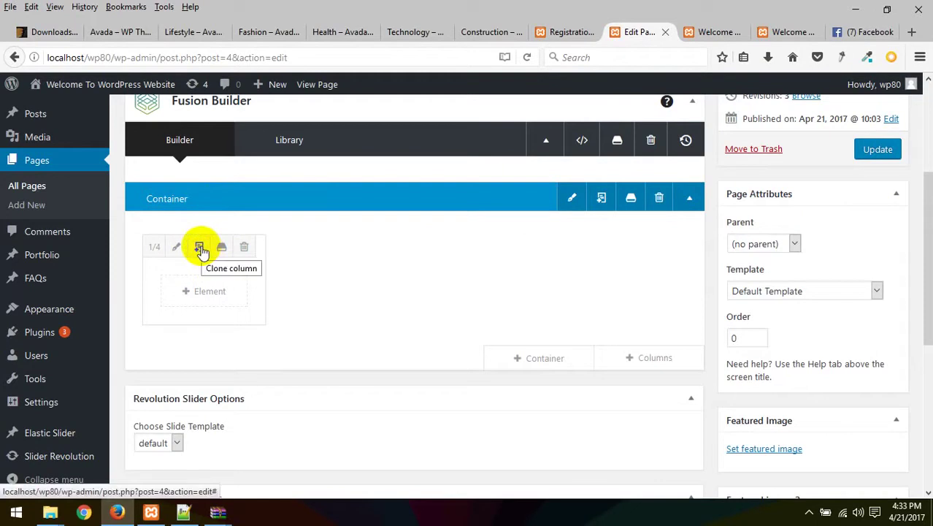
click(199, 248)
click(199, 249)
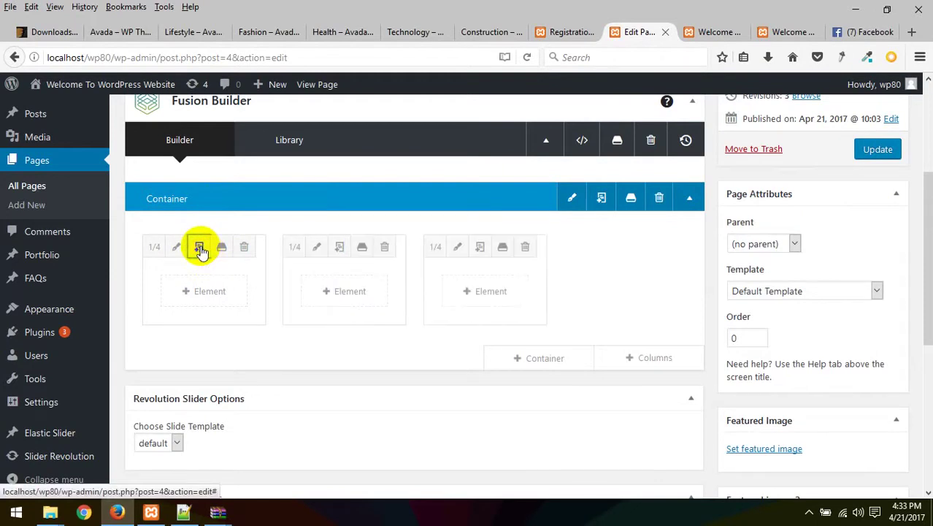
click(200, 248)
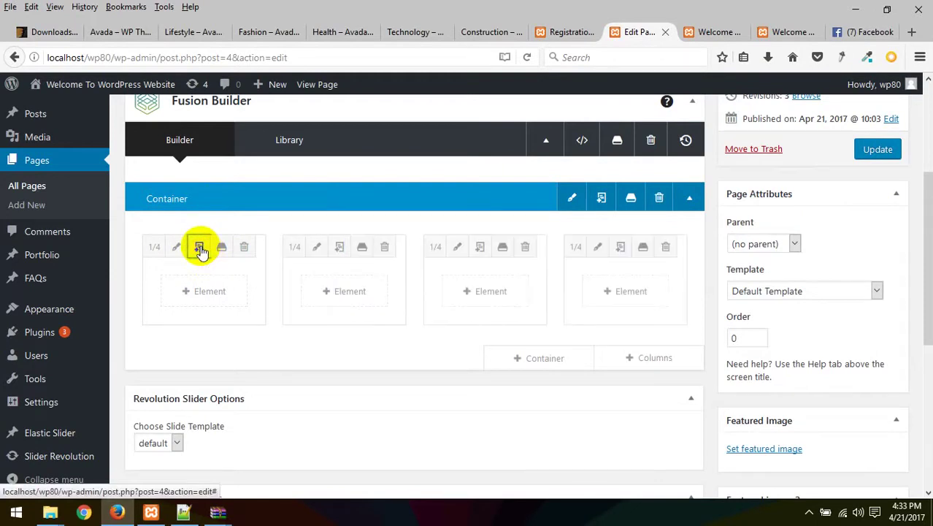
Add a Flip Boxes element to the first 1/4 column and look through its column, visibility and CSS settings
click(209, 292)
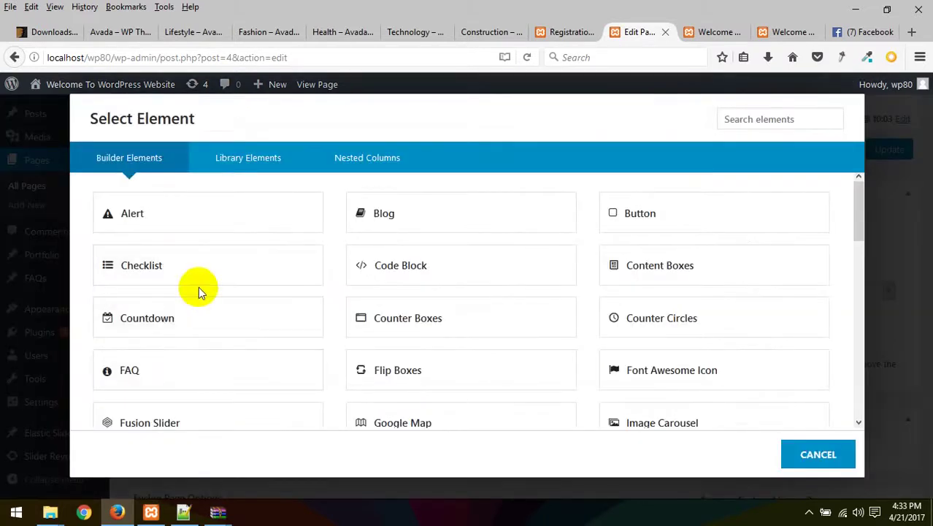
click(425, 369)
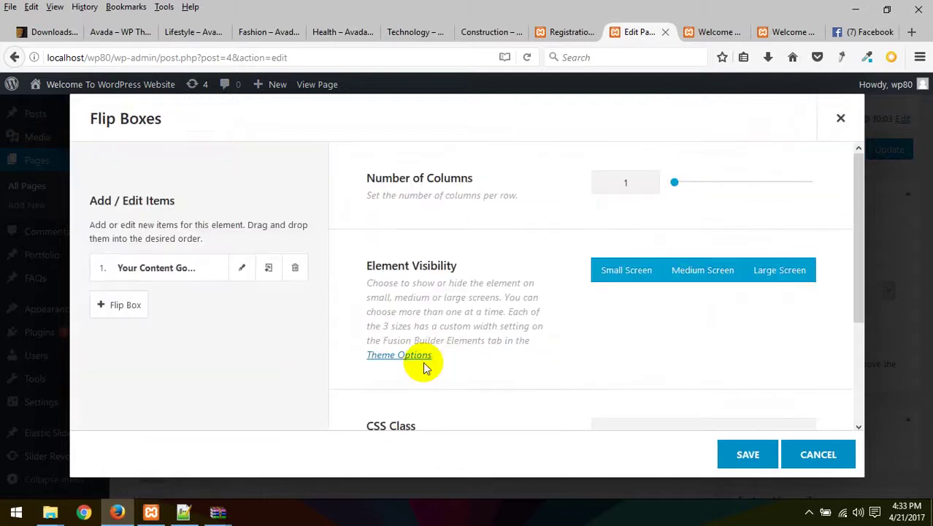
double_click(647, 183)
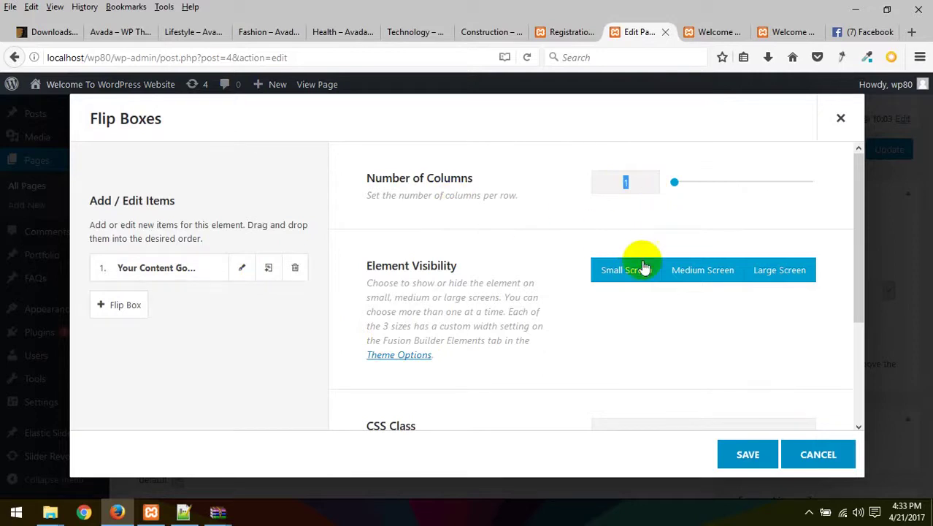
scroll(430, 273, down, 2)
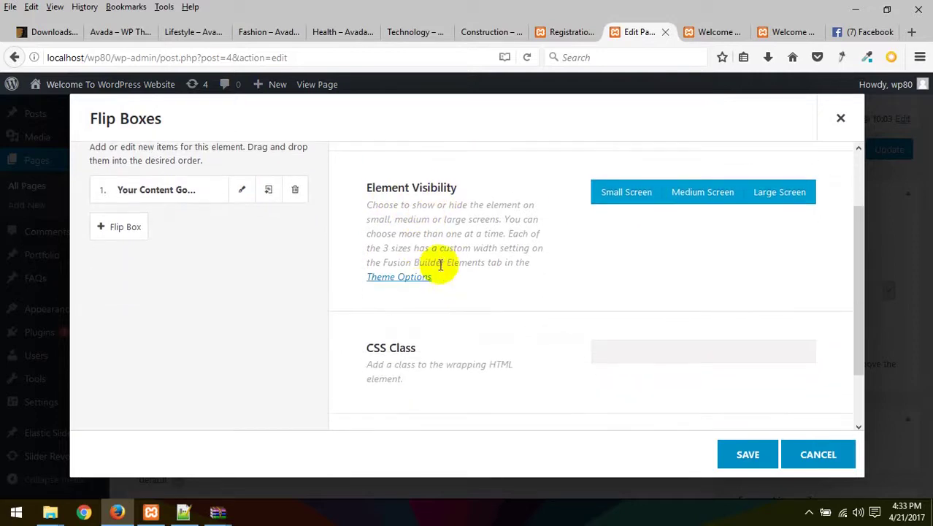
scroll(569, 306, down, 2)
click(652, 285)
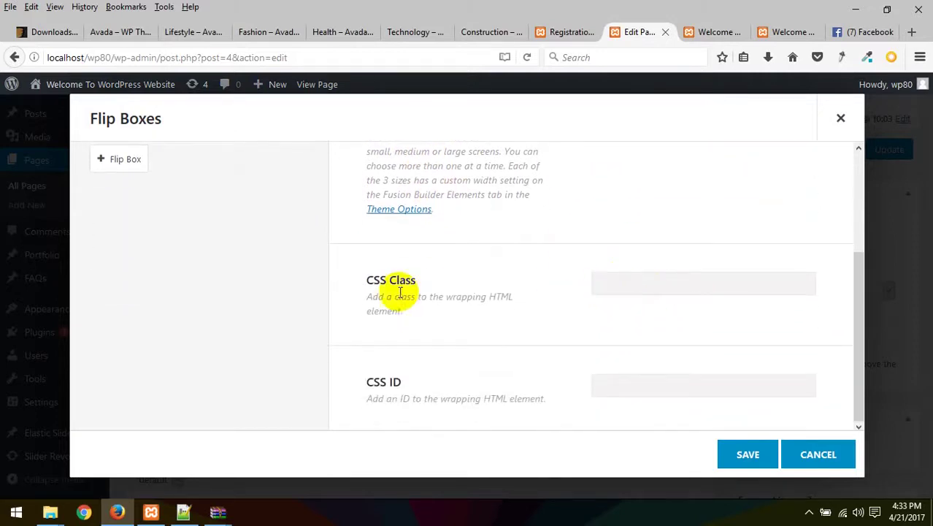
scroll(381, 290, up, 4)
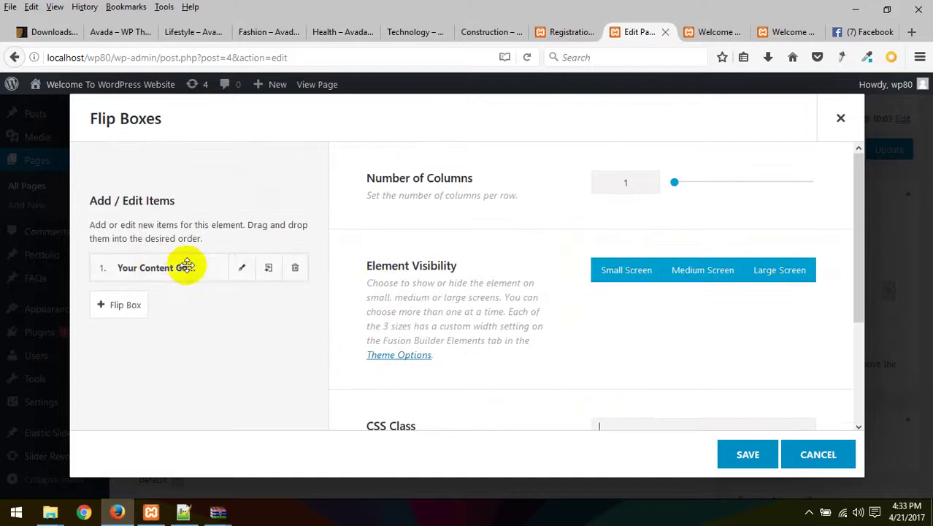
Edit the first flip box item, setting its frontside heading to "Web Design" and its backside heading to the person's full name
click(241, 276)
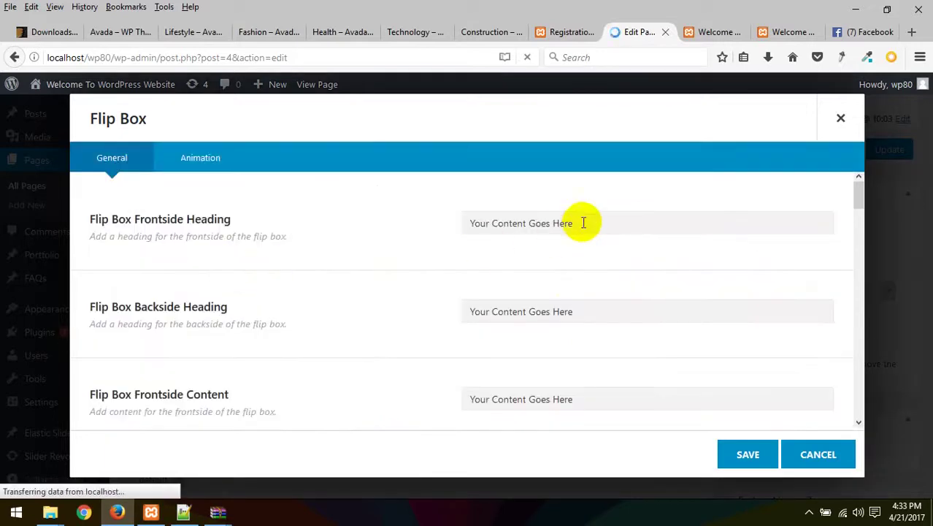
click(599, 222)
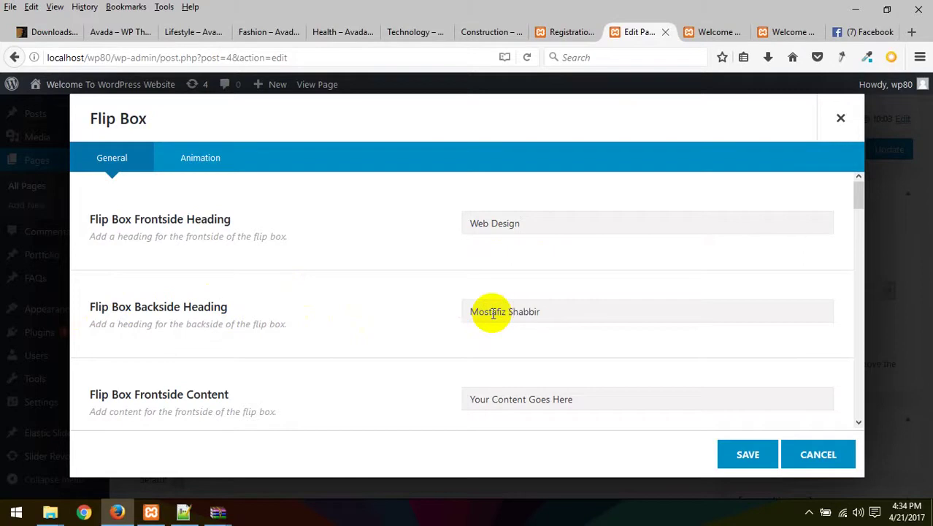
scroll(510, 330, down, 2)
scroll(441, 337, up, 2)
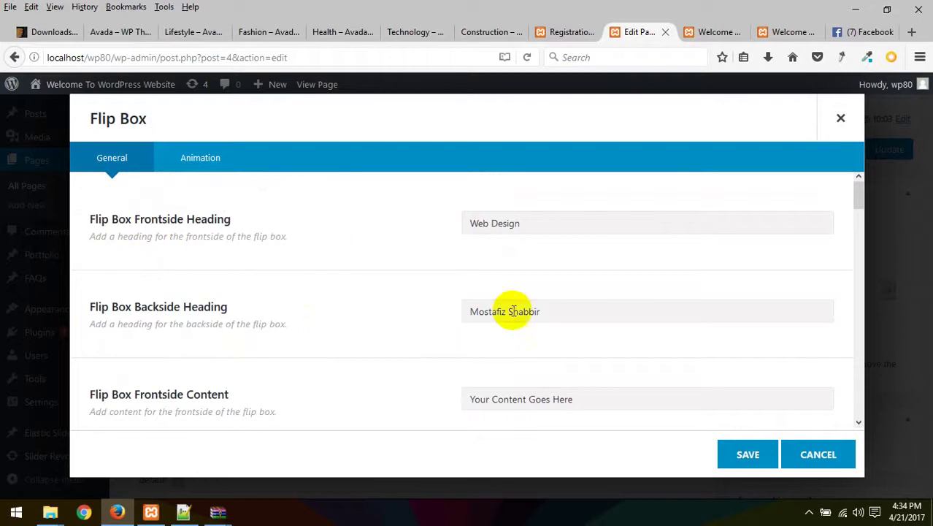
Set the flip box's frontside content to "Web deisng apni sikhte parben eikhane asle"
scroll(537, 308, down, 2)
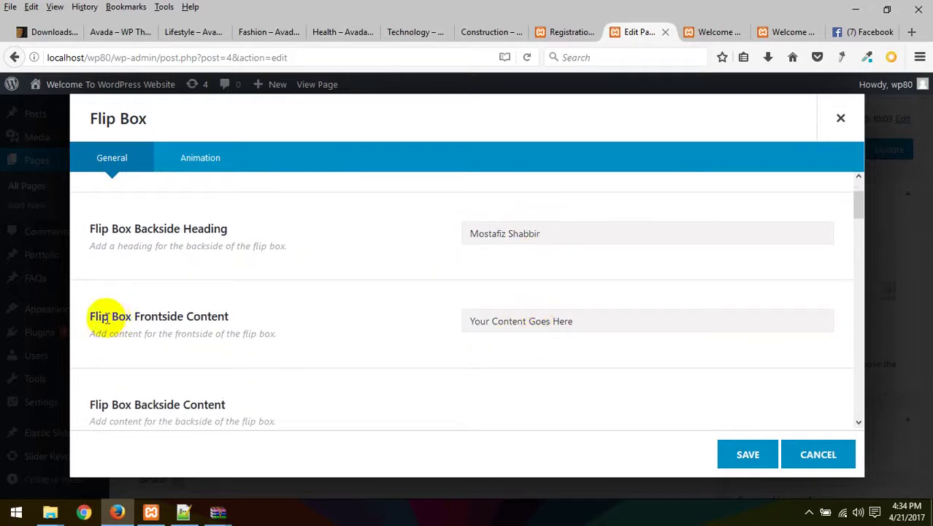
click(516, 322)
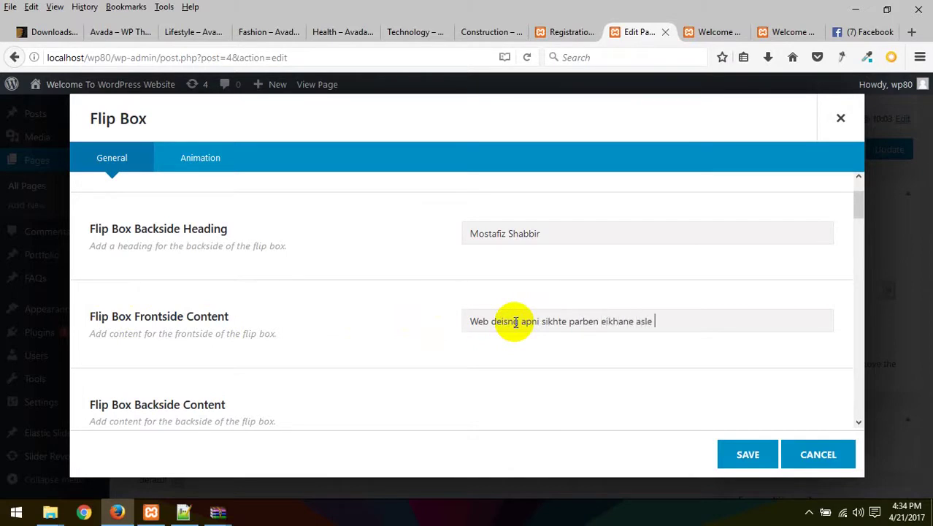
scroll(515, 322, down, 3)
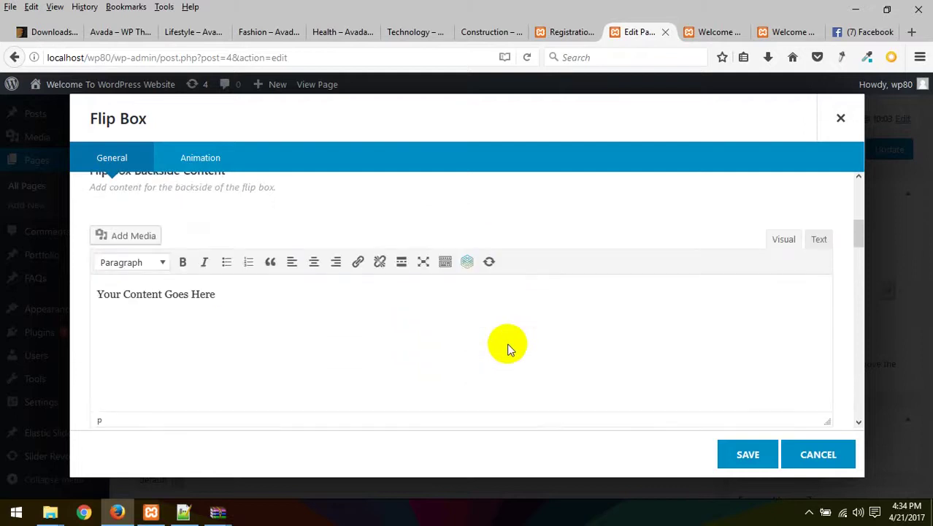
scroll(508, 337, up, 2)
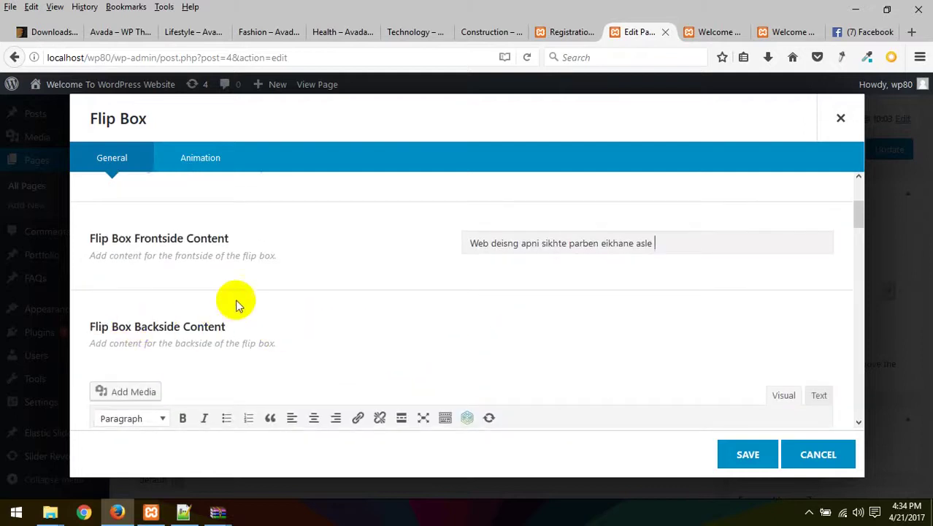
Switch to Facebook, copy the first four lines of the SoftTech-IT group post, and return to the Home page's flip box settings
click(869, 32)
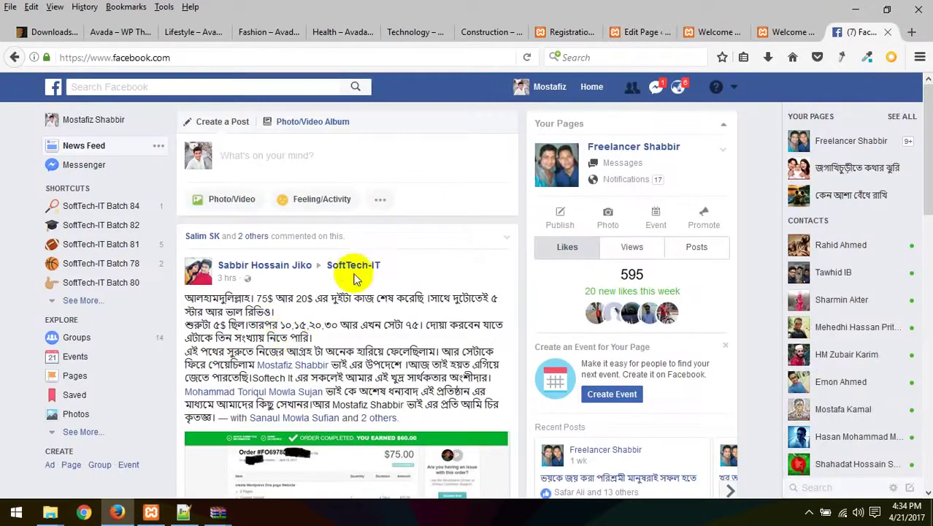
drag(313, 337, 186, 296)
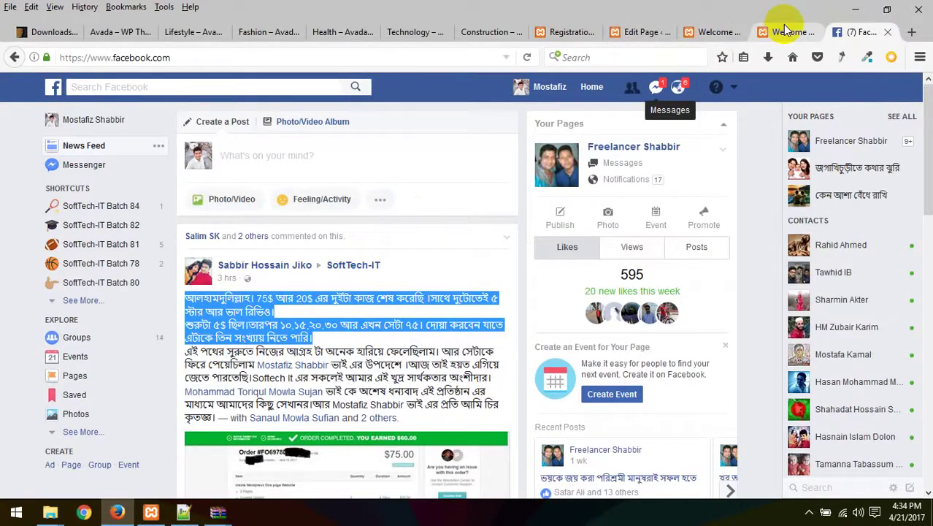
click(727, 31)
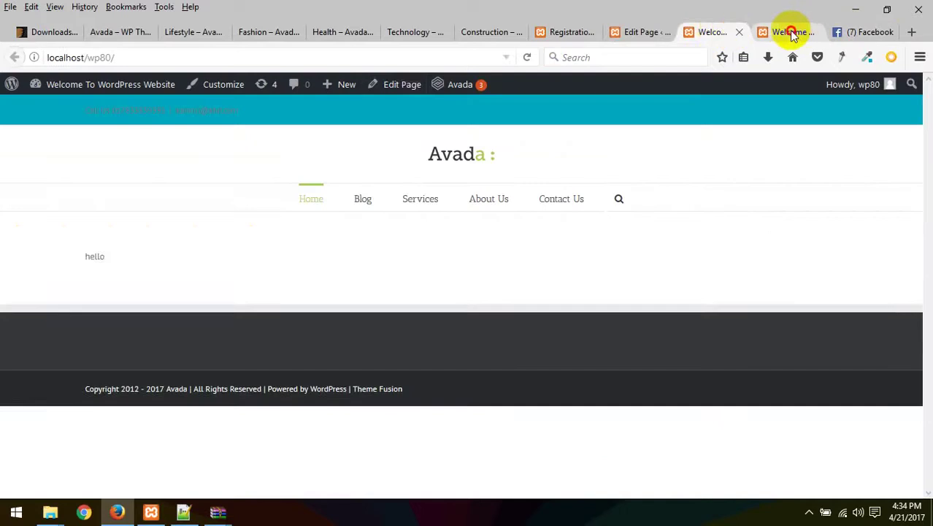
click(790, 31)
click(701, 32)
click(636, 32)
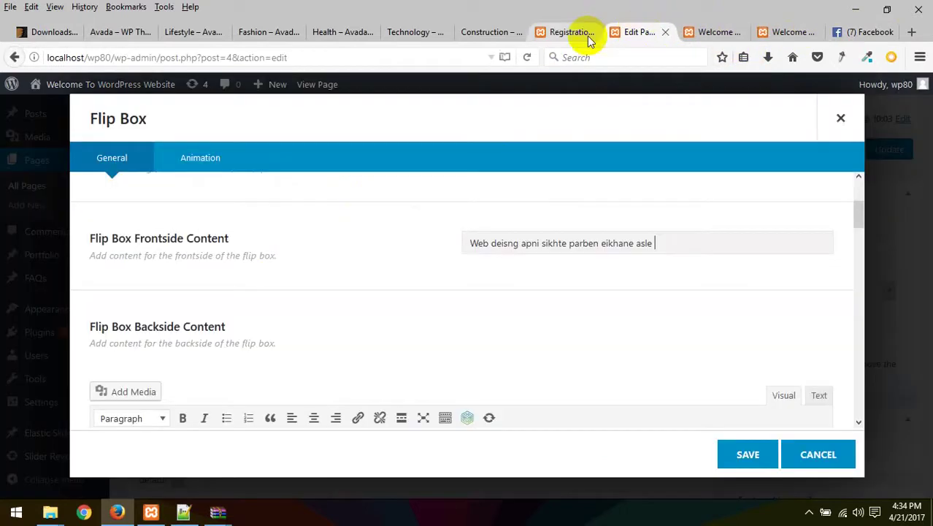
Replace the placeholder backside content of the flip box with the copied Bengali post text
click(548, 241)
scroll(396, 303, down, 3)
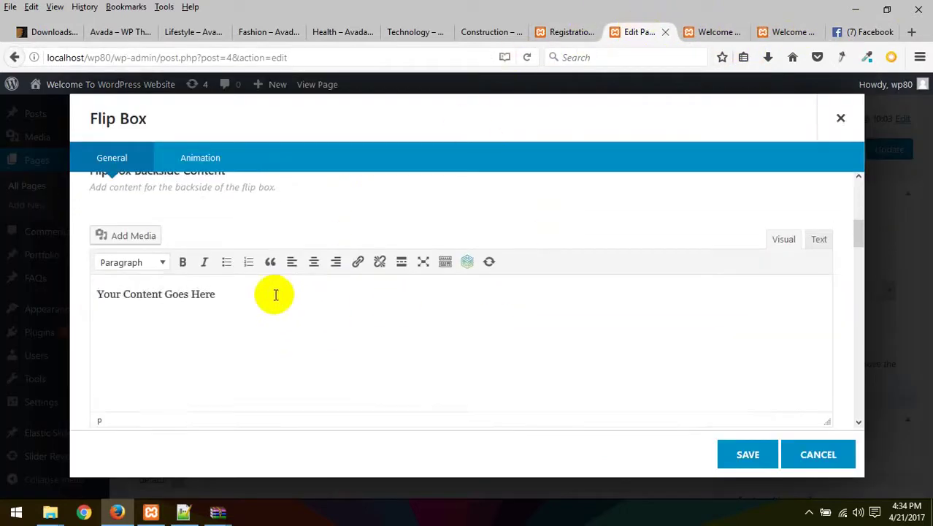
drag(271, 294, 22, 286)
key(BackSpace)
key(ctrl+v)
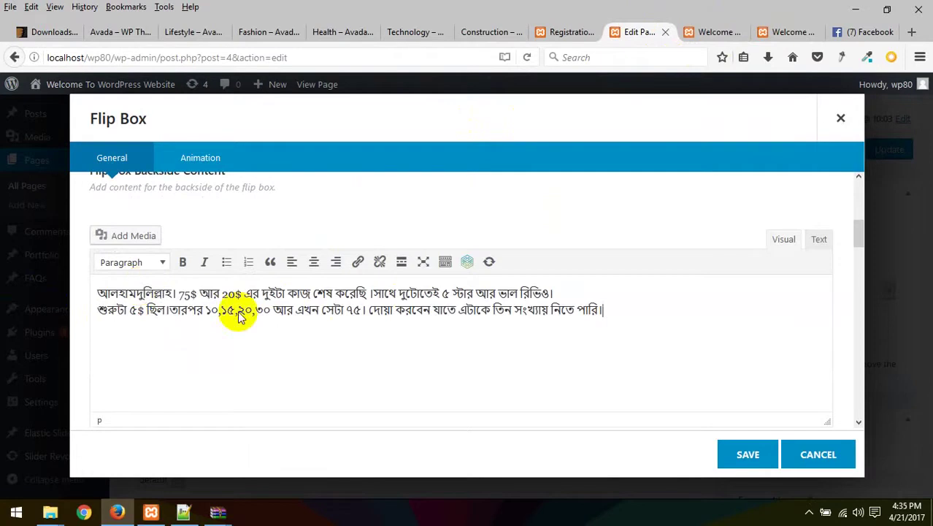
Look over the flip box's color and border options, and save both the flip box item and the Flip Boxes element
scroll(777, 312, up, 5)
scroll(780, 282, down, 8)
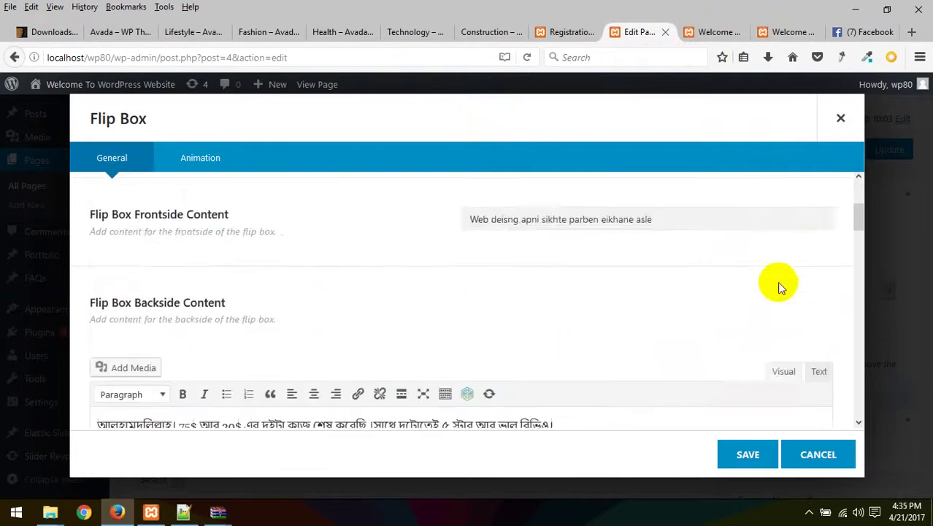
scroll(600, 307, up, 4)
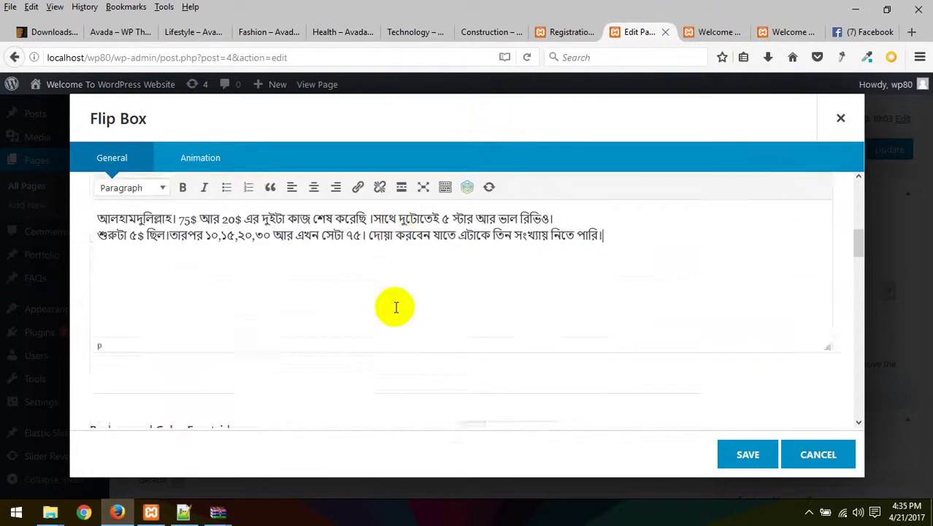
scroll(250, 288, down, 3)
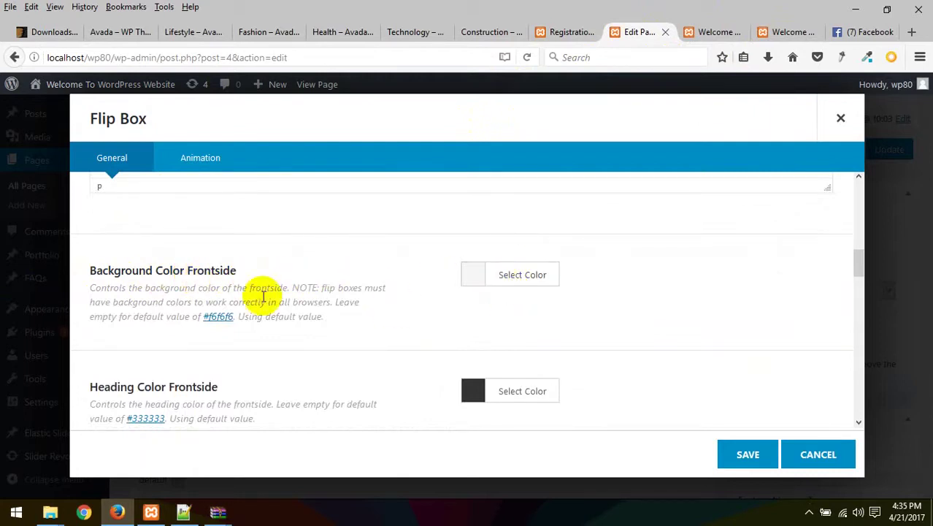
scroll(340, 292, down, 3)
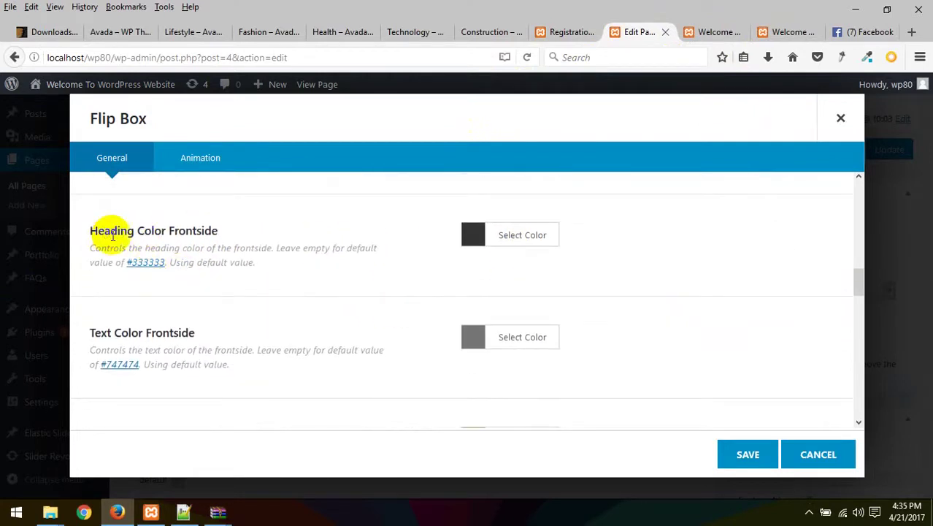
scroll(369, 249, down, 3)
scroll(360, 257, down, 5)
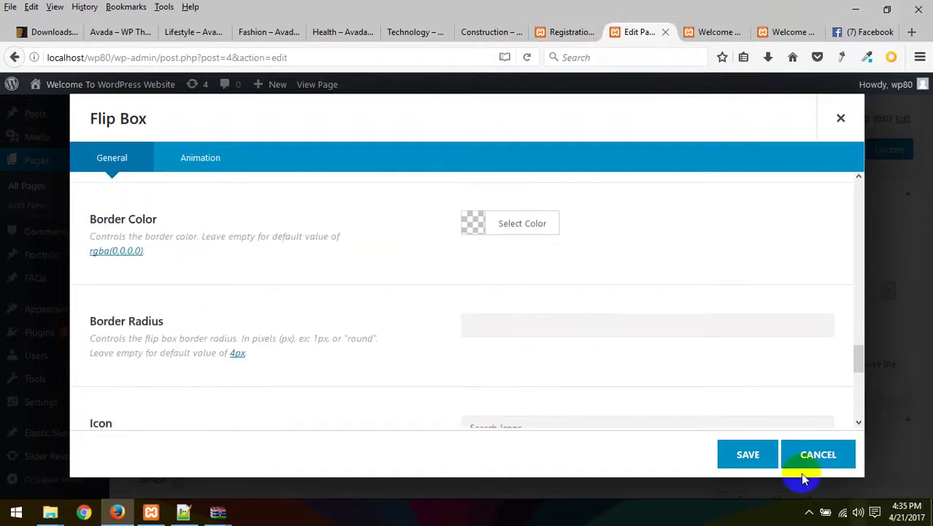
click(746, 454)
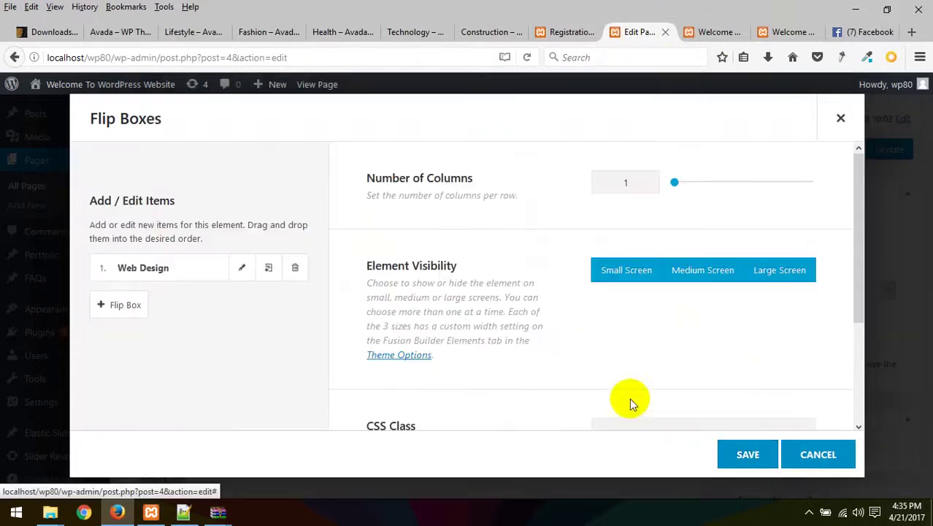
click(747, 454)
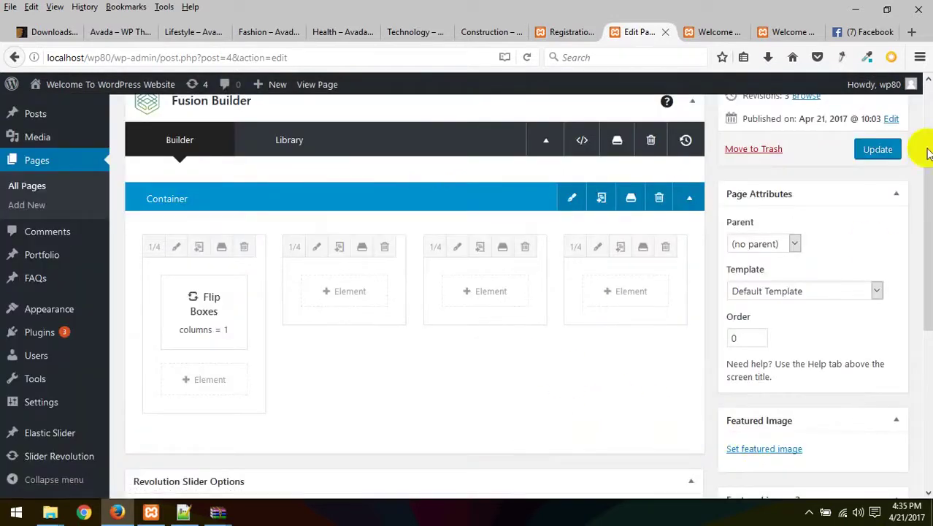
Clone the Flip Boxes element in the first column and move the copy into the second 1/4 column
mouse_move(242, 322)
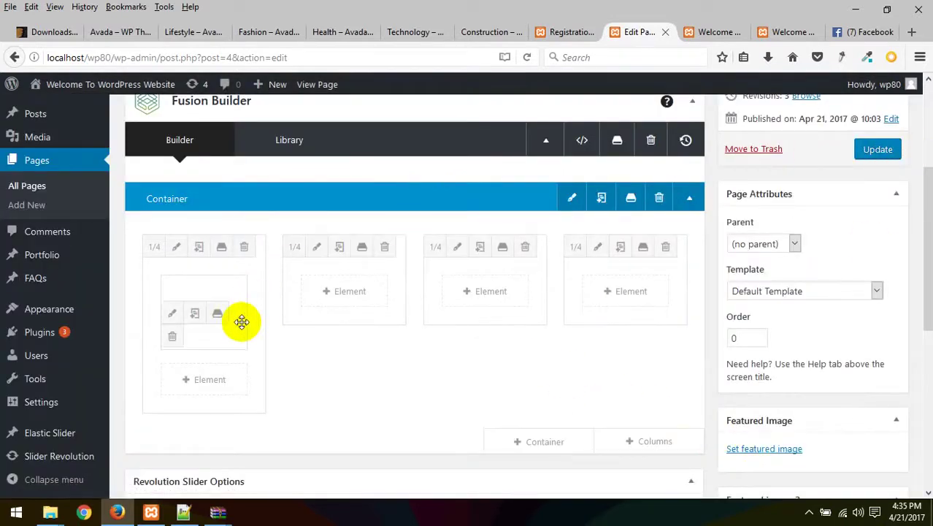
click(194, 315)
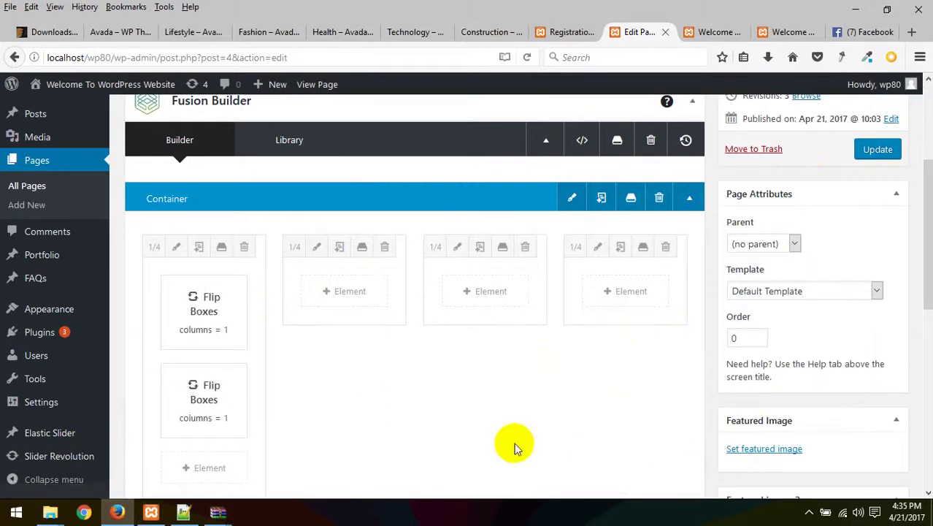
scroll(378, 420, down, 2)
mouse_move(194, 305)
drag(193, 305, 351, 204)
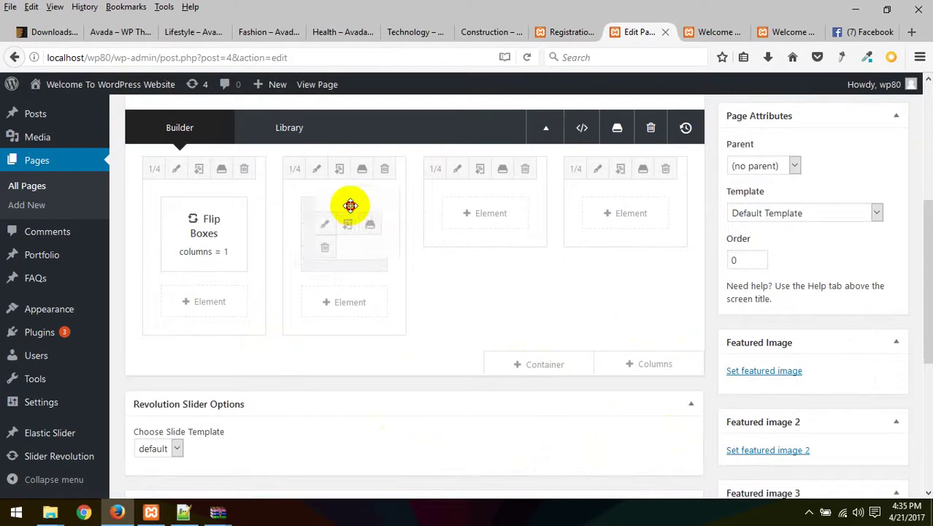
Clone Flip Boxes twice more and place one copy each in the third and fourth 1/4 columns
click(336, 239)
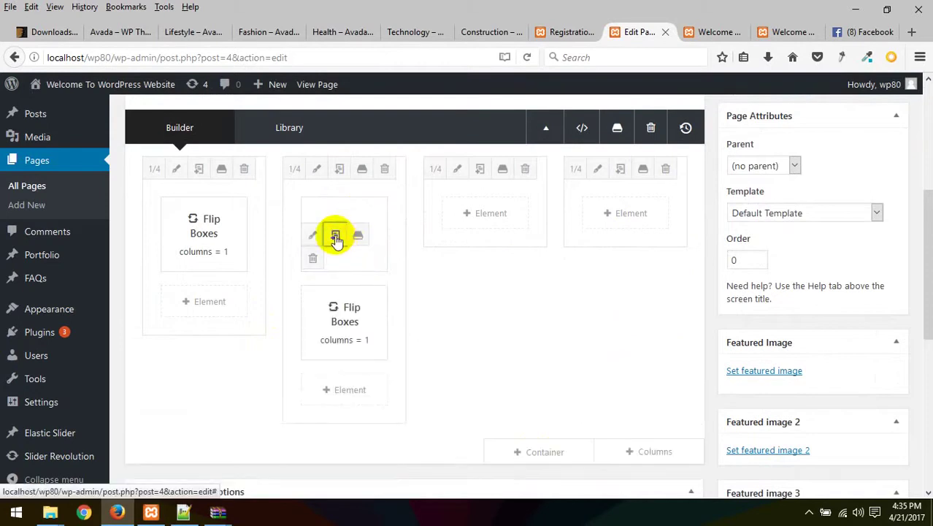
drag(340, 217, 504, 264)
click(476, 238)
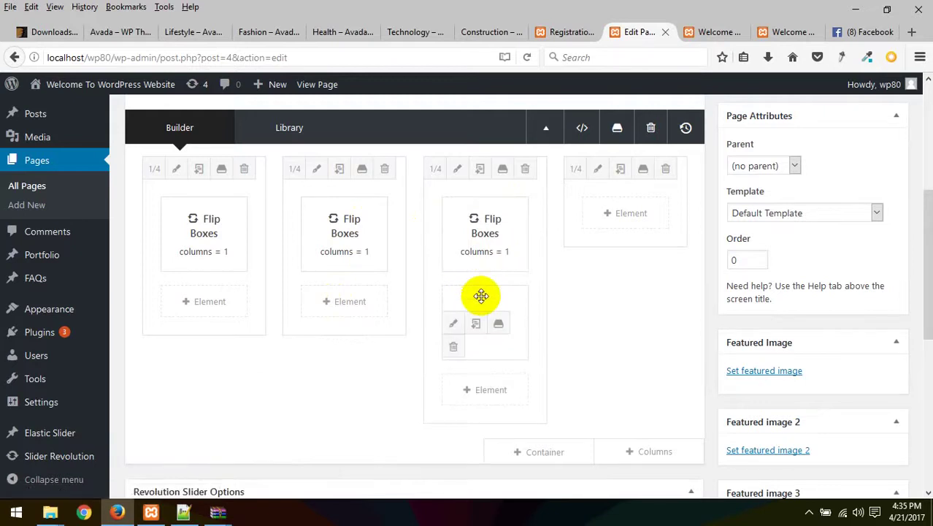
drag(482, 296, 598, 206)
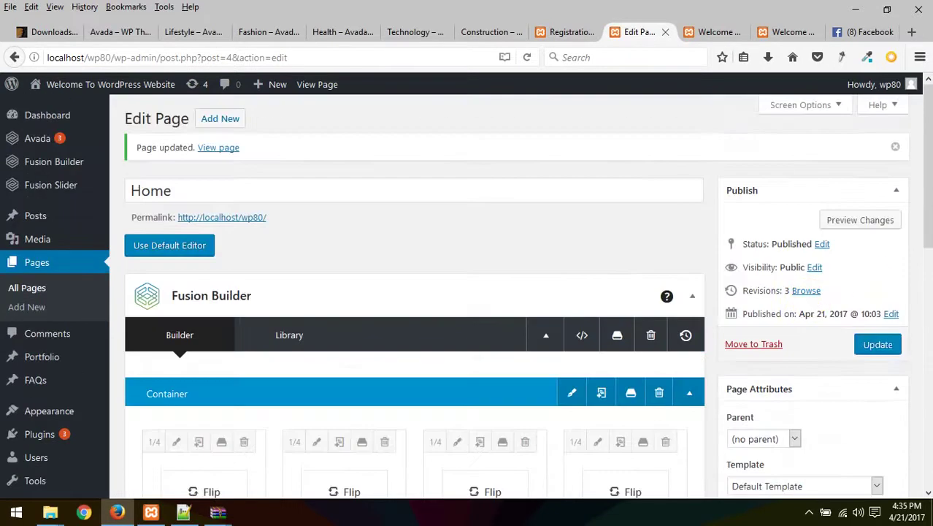
Update the Home page and reload the site's front page to check the four flip boxes
click(877, 344)
click(711, 32)
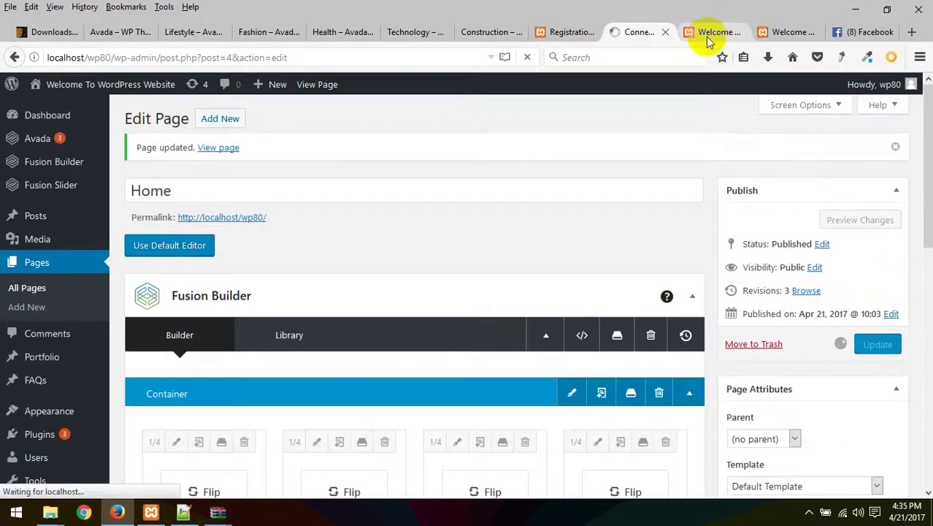
right_click(558, 246)
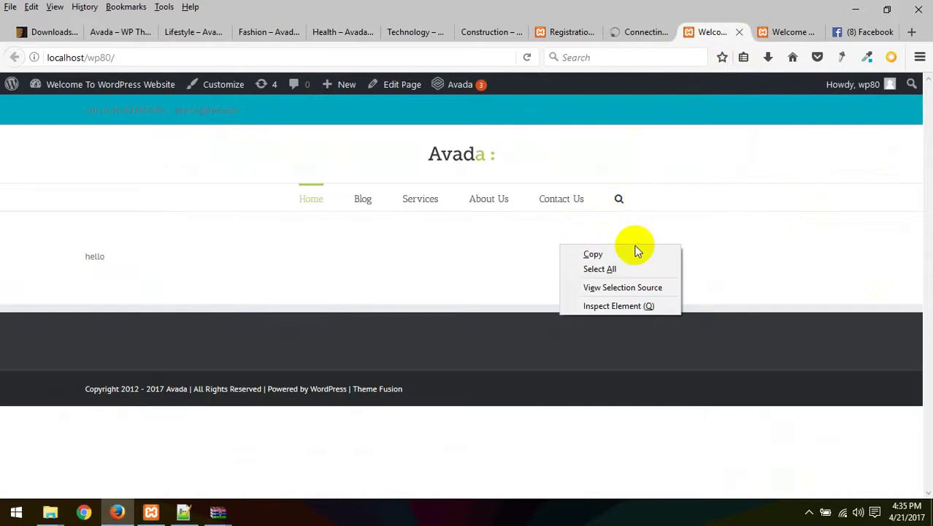
click(660, 157)
right_click(661, 157)
click(734, 165)
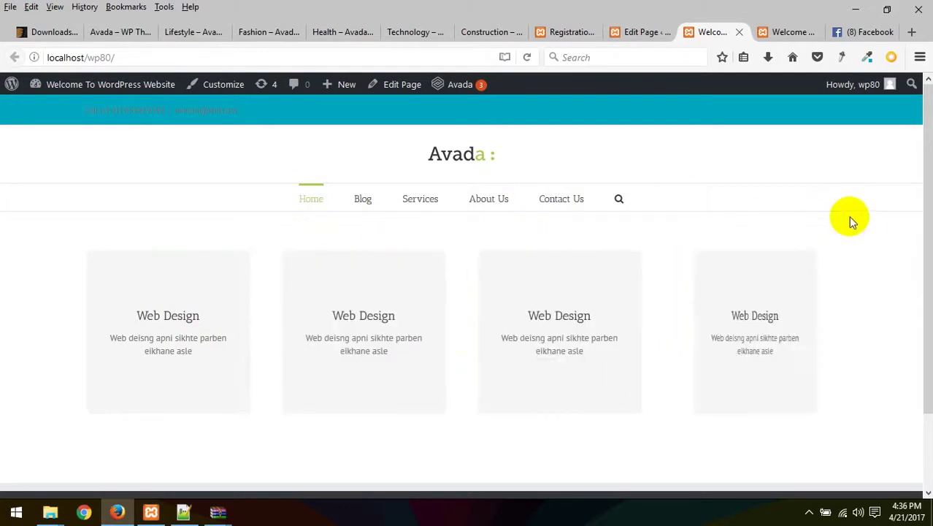
Look over the Home page's four-column builder layout and its Fusion Page Options, comparing them with the live front page
click(635, 31)
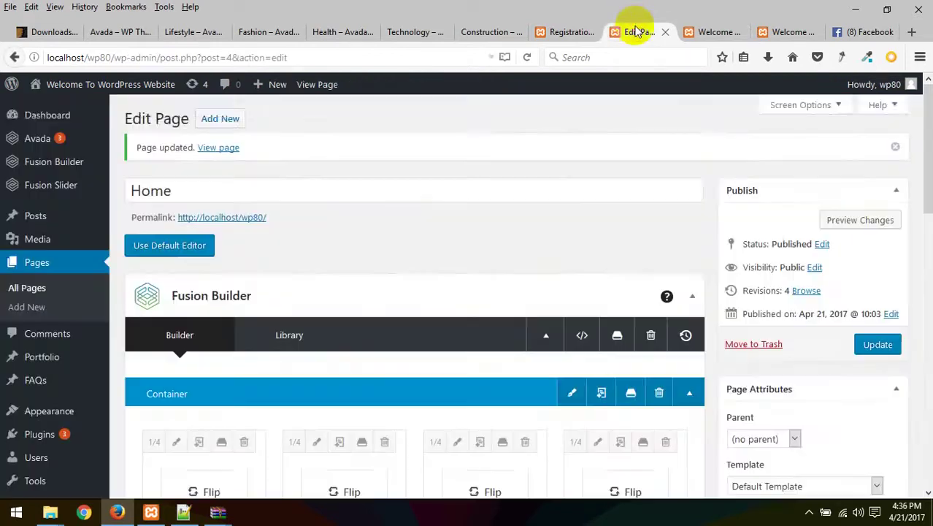
scroll(635, 235, down, 5)
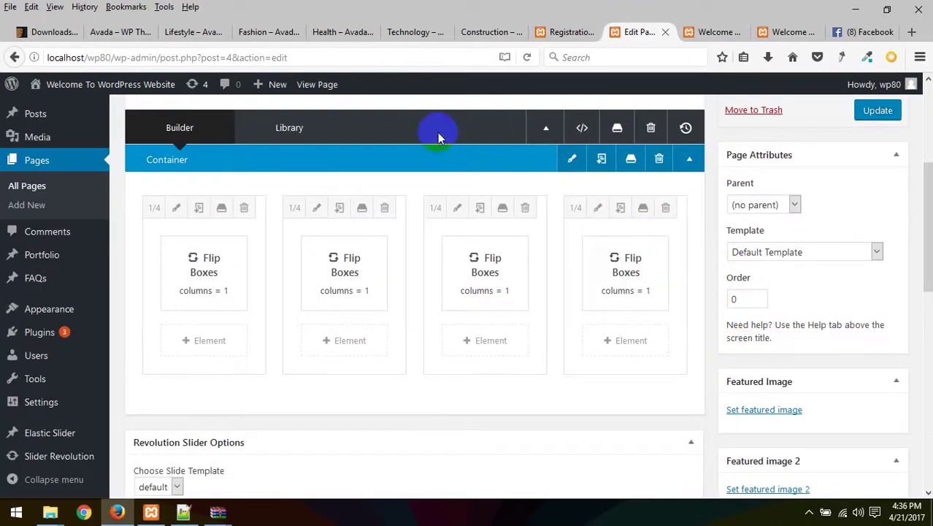
click(557, 130)
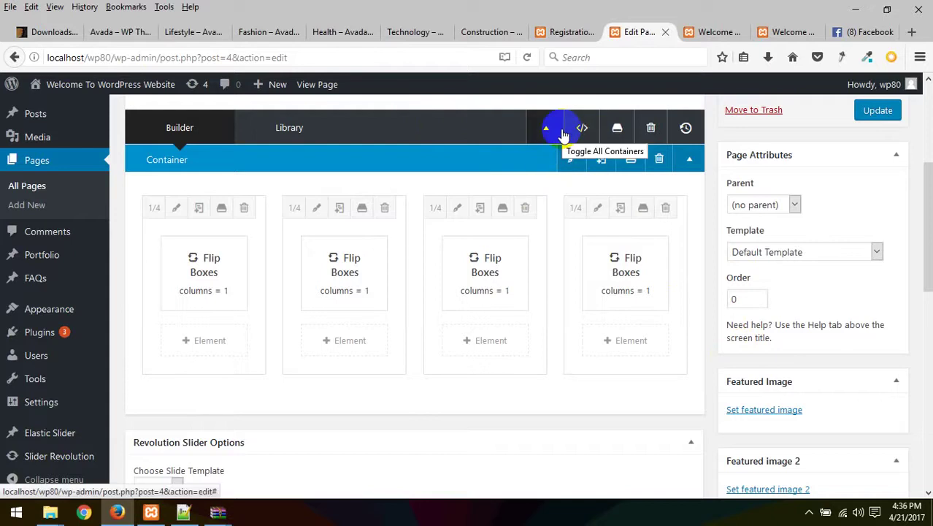
scroll(474, 315, down, 4)
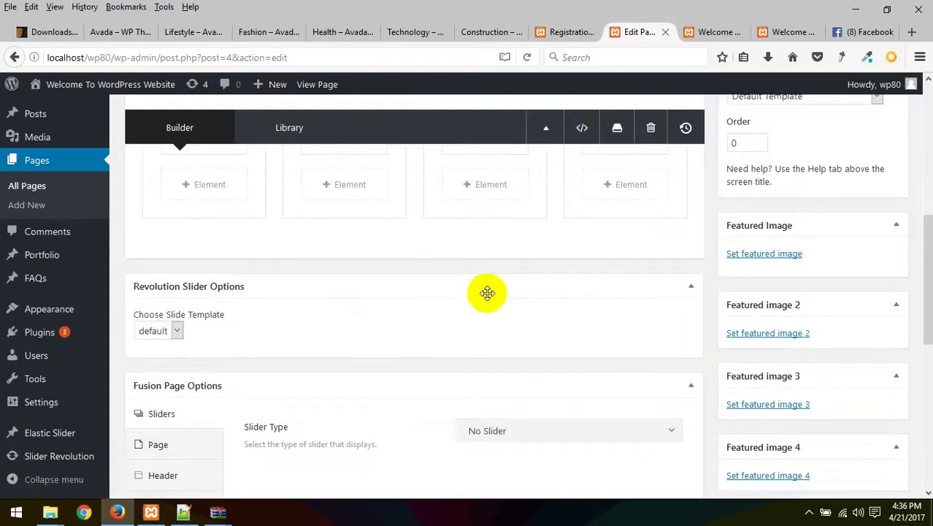
scroll(486, 292, down, 6)
scroll(473, 254, up, 2)
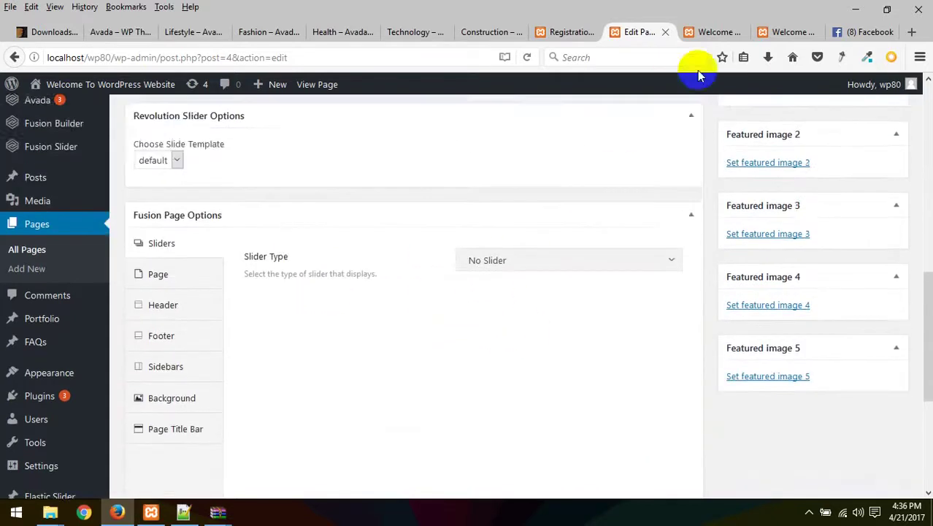
click(708, 41)
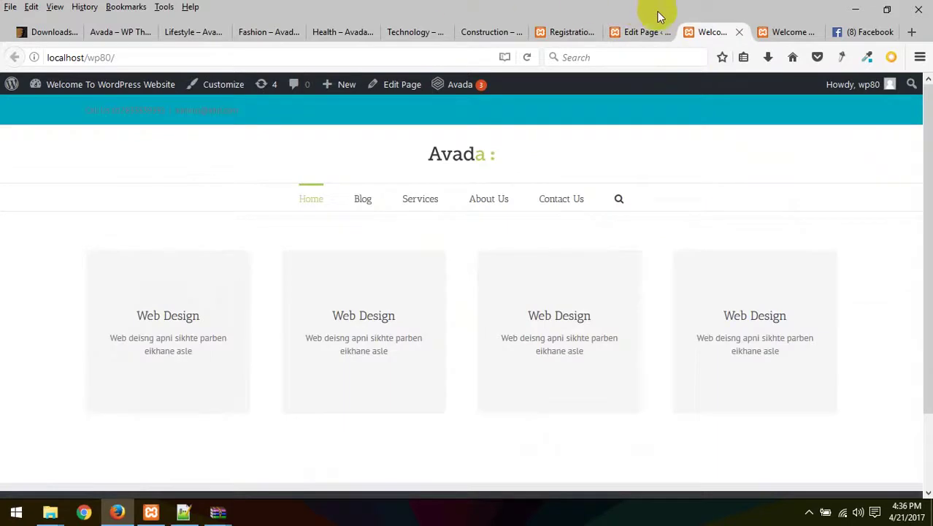
click(639, 34)
scroll(386, 150, up, 8)
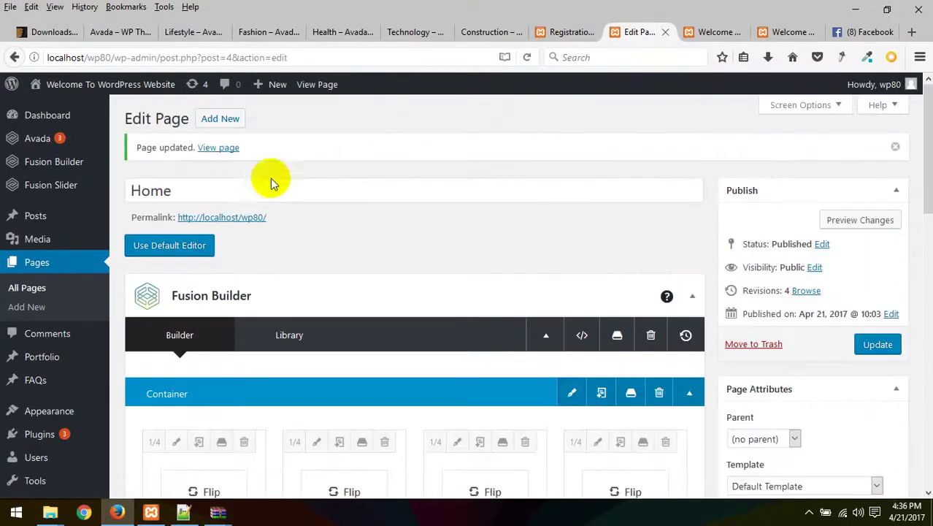
Open Fusion Slider's slide list in a new tab and go on to its page for adding or editing sliders
mouse_move(46, 187)
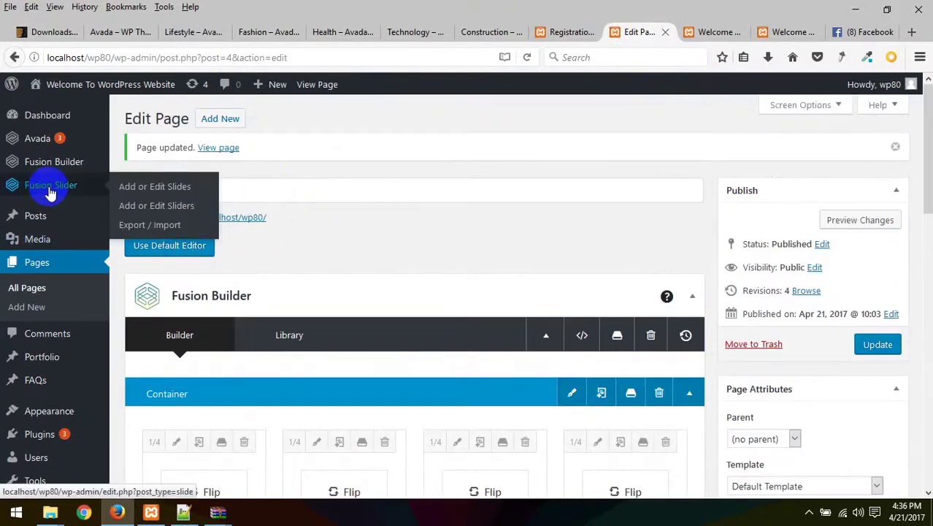
right_click(163, 187)
click(219, 194)
click(659, 33)
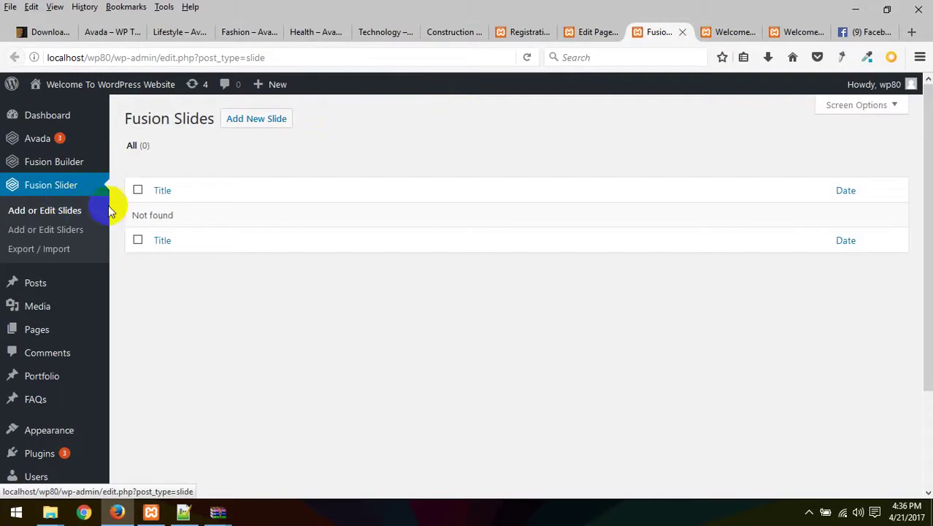
click(73, 231)
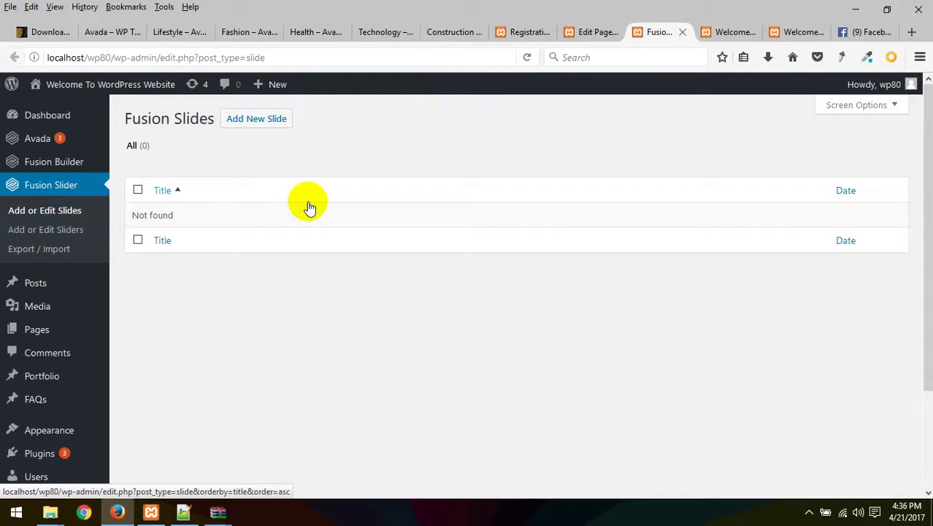
click(27, 249)
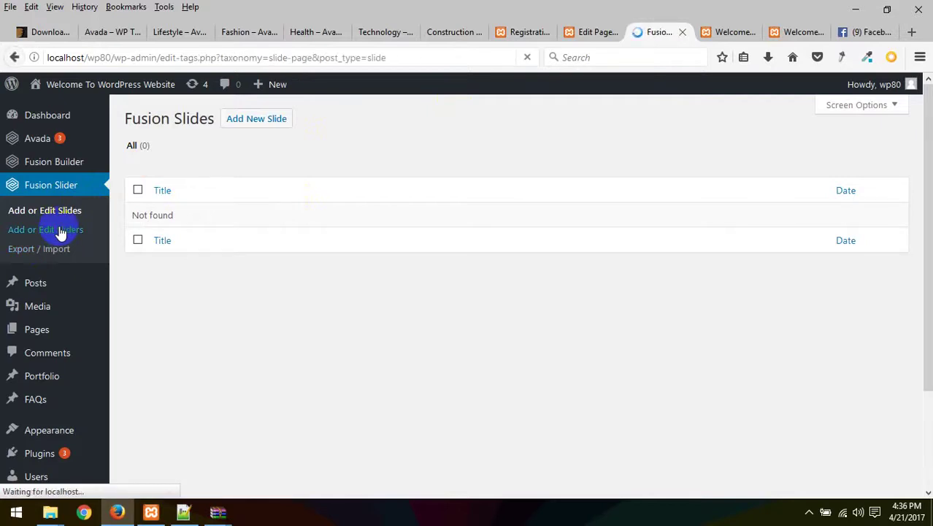
Add a new Fusion slider named "Home Slider" with the default size, animation and speed settings
click(231, 210)
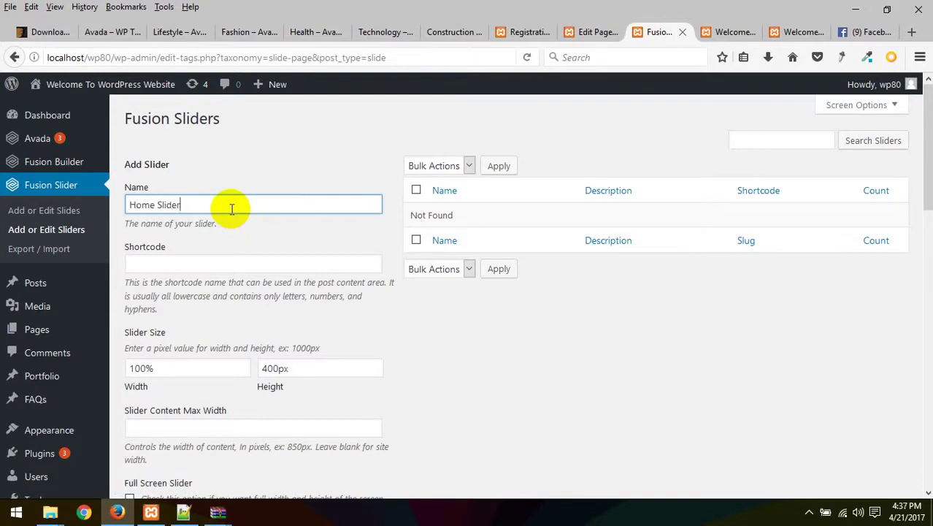
text(Home Slider)
click(422, 326)
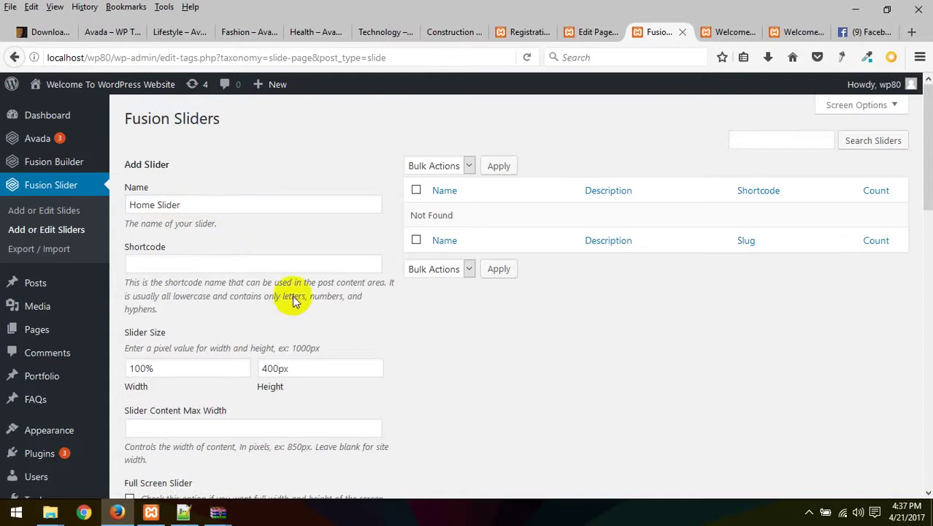
scroll(336, 372, down, 5)
scroll(340, 374, down, 8)
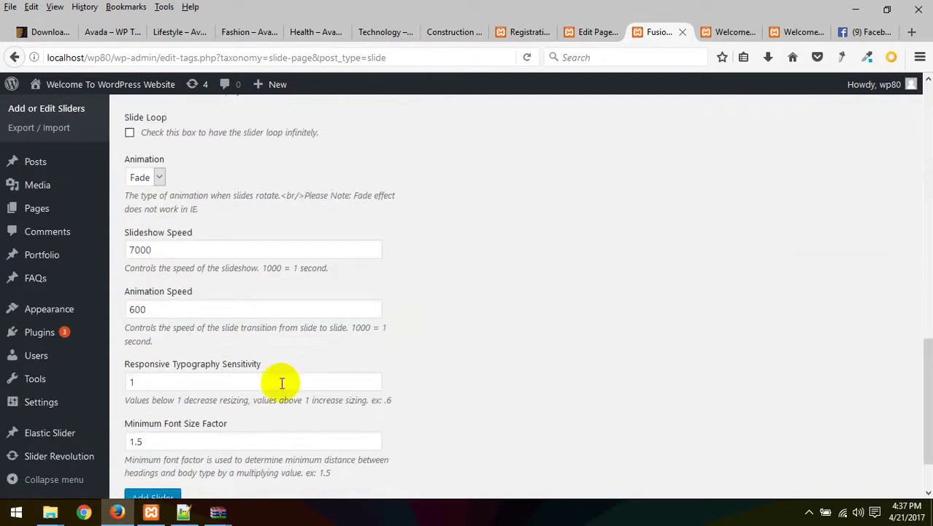
click(156, 428)
scroll(527, 285, up, 15)
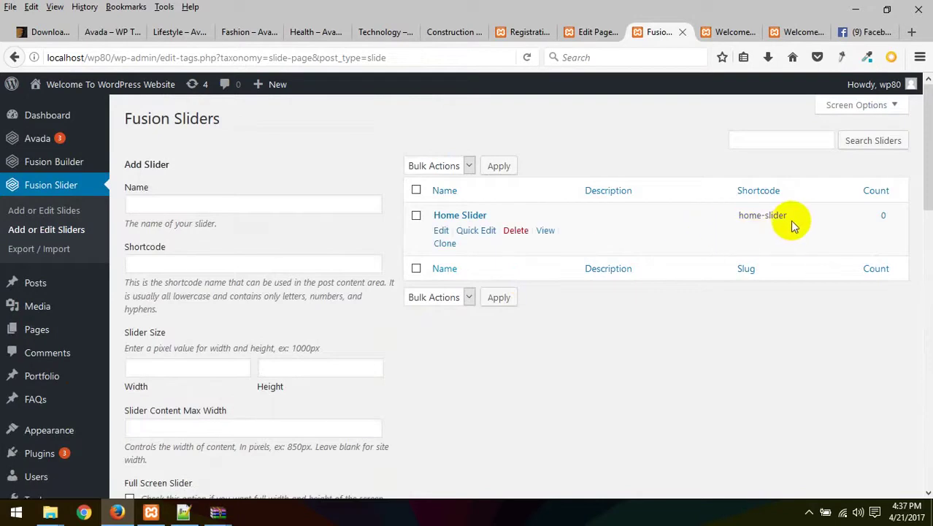
drag(790, 218, 747, 217)
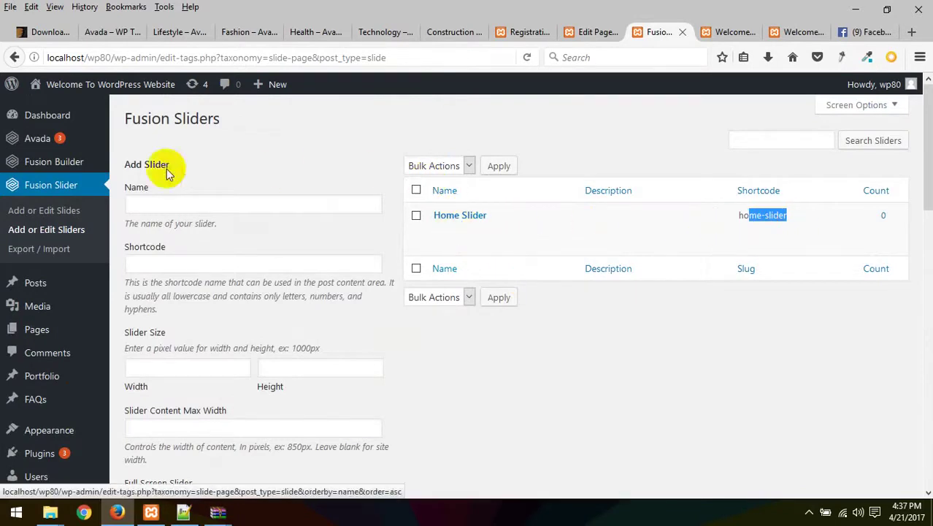
Start a new Fusion slide titled "first slides" and keep Image as its background type
click(73, 211)
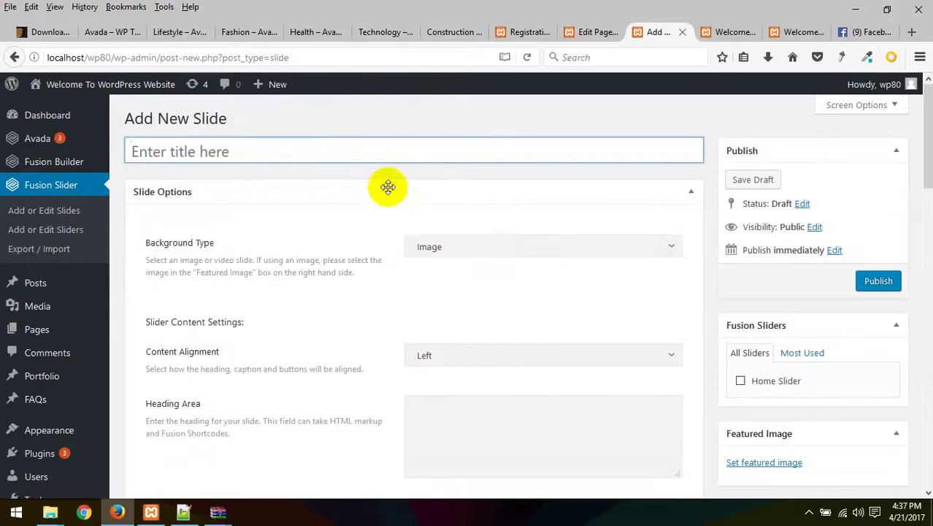
click(306, 146)
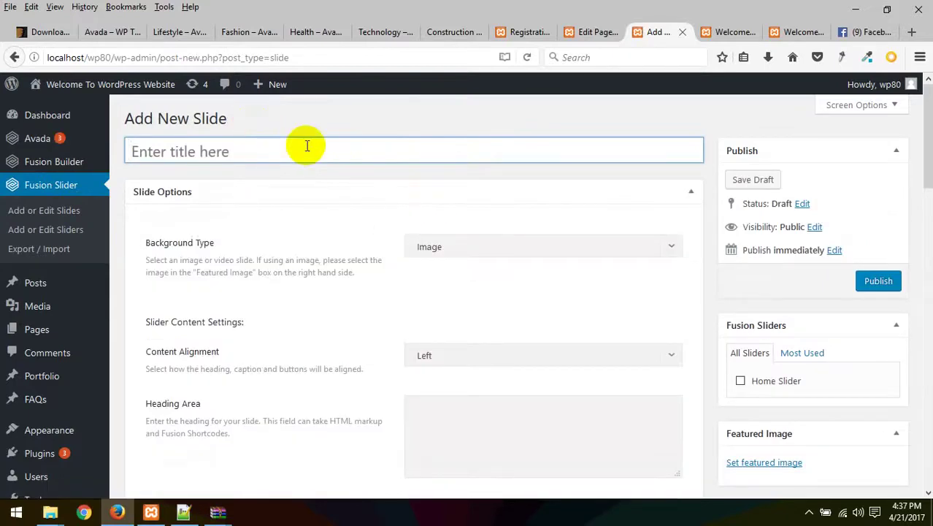
text(slides)
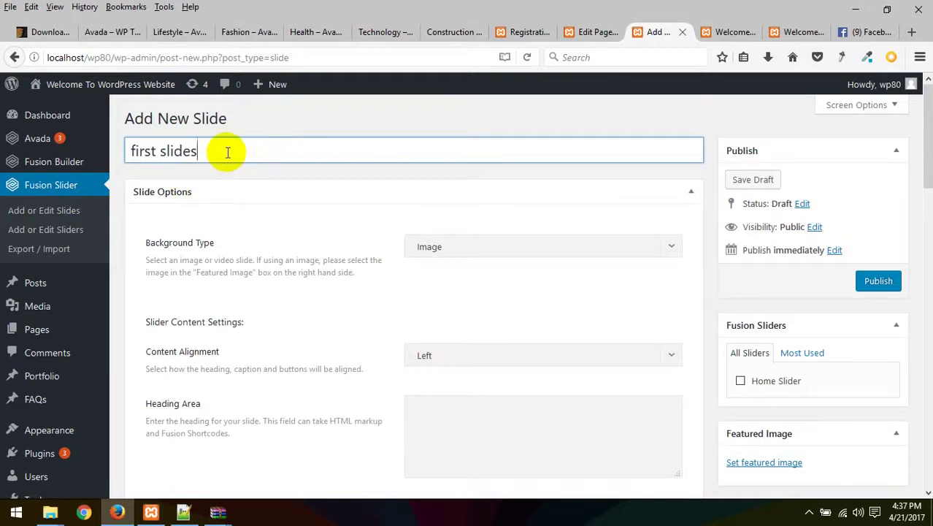
click(476, 244)
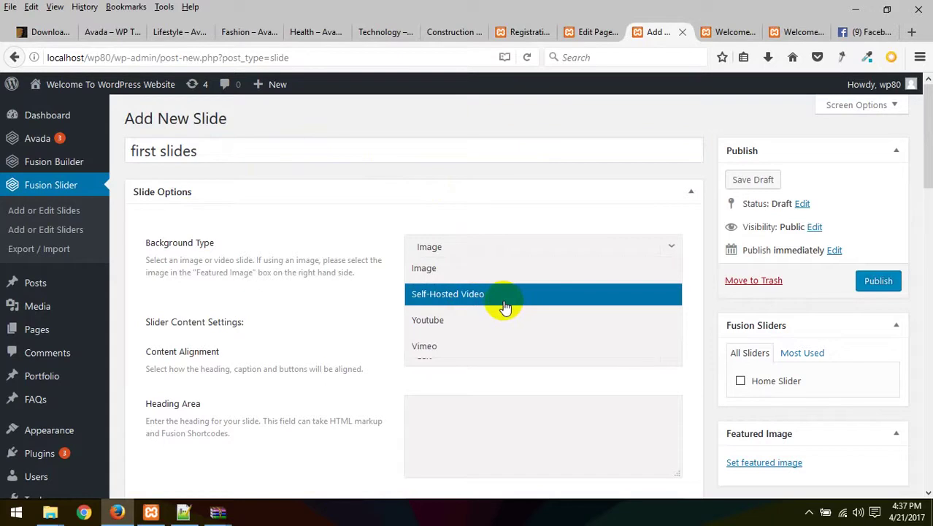
click(466, 247)
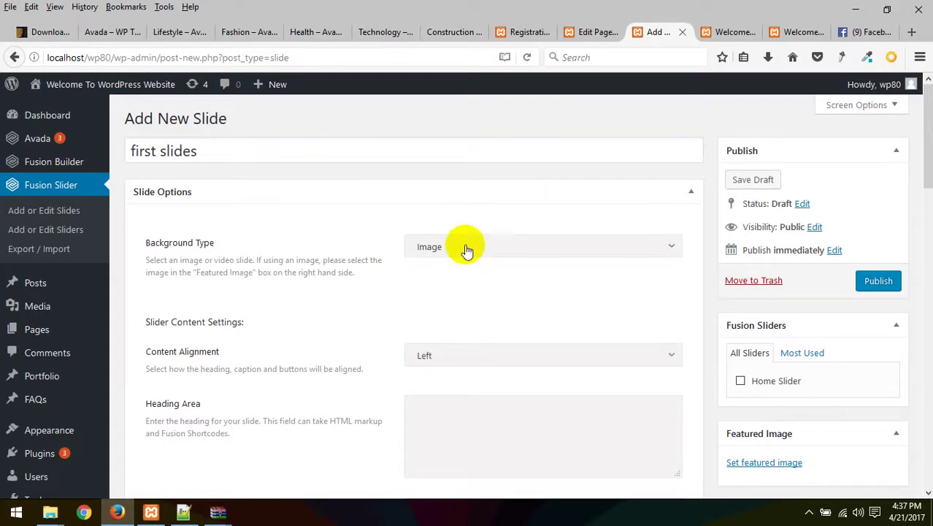
Set the slide's content alignment to Center and enter the heading "Welcome to Our Website"
scroll(685, 308, down, 2)
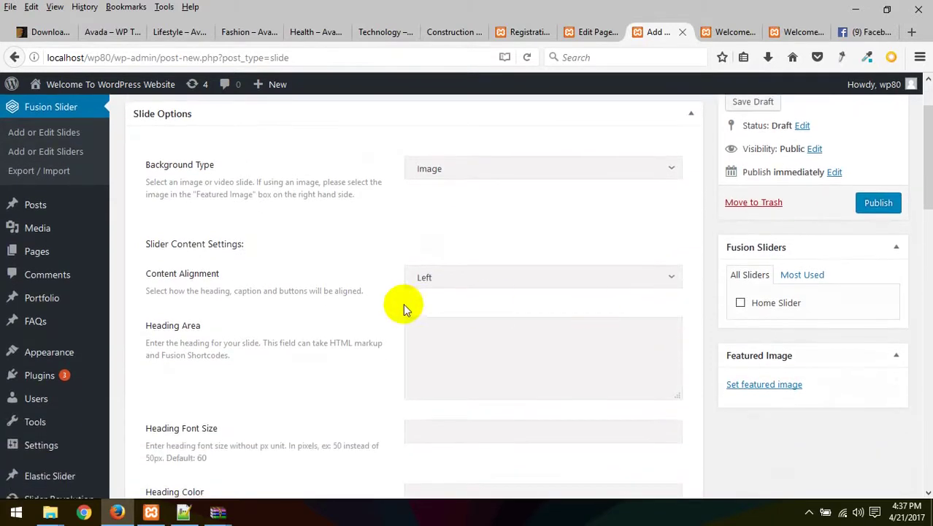
click(466, 279)
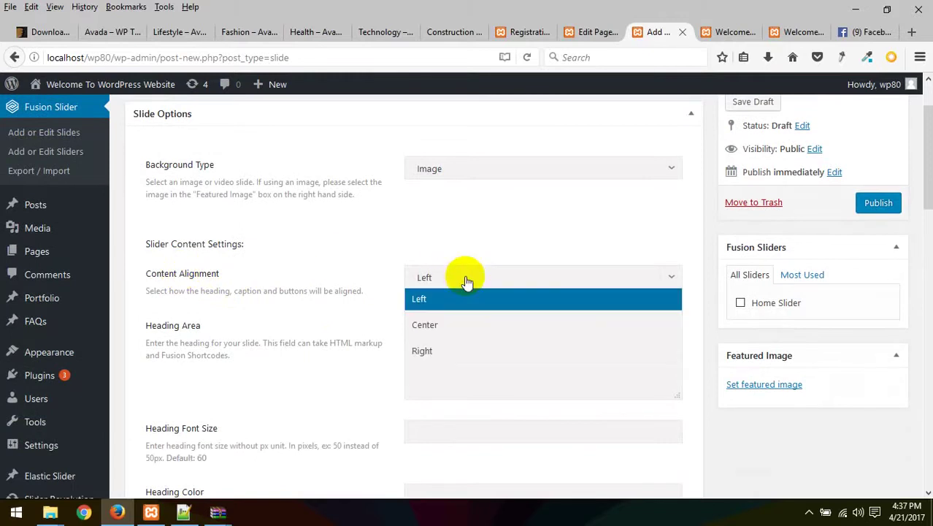
click(455, 323)
click(471, 335)
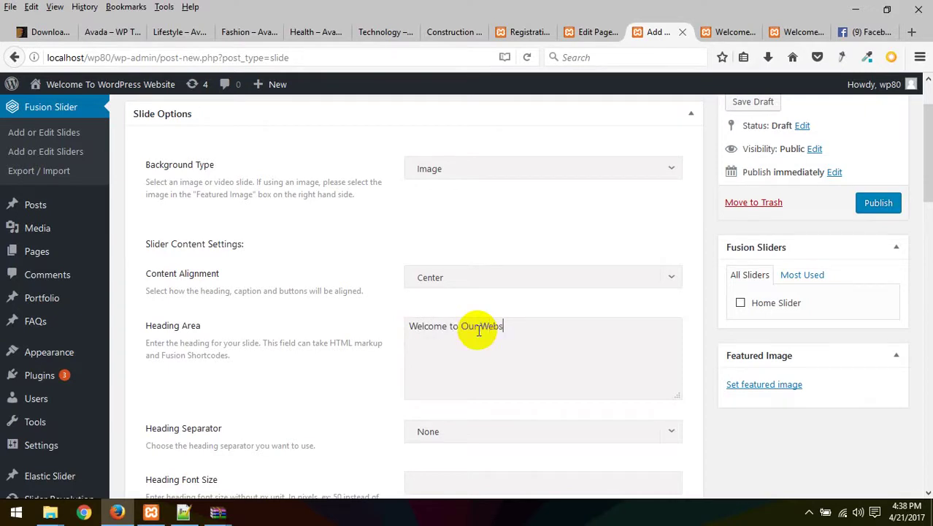
Review the slide's heading separator, font size, color and background options, keeping their defaults
scroll(478, 330, down, 4)
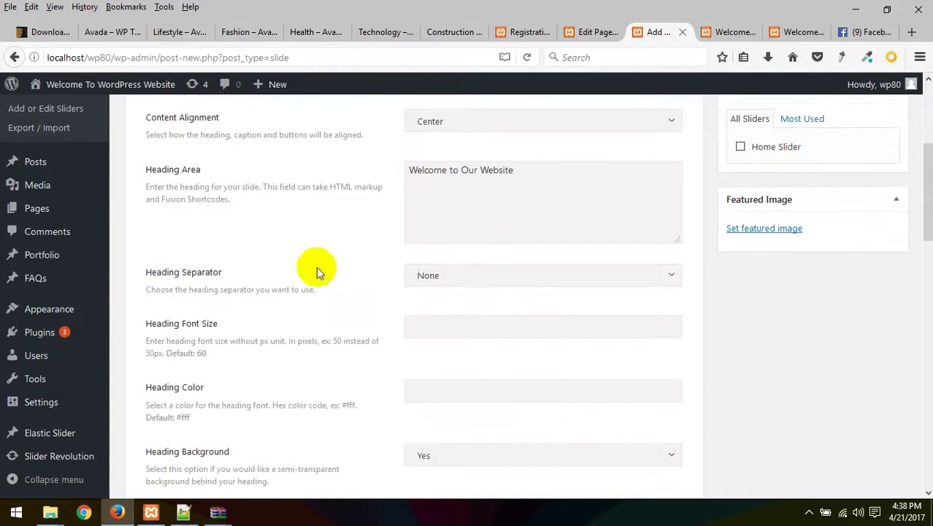
click(449, 275)
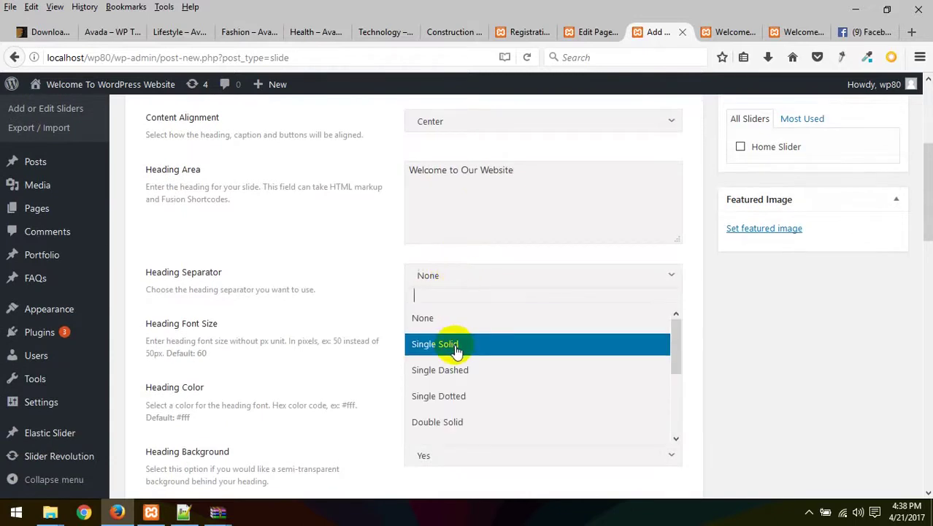
click(486, 271)
scroll(288, 255, down, 2)
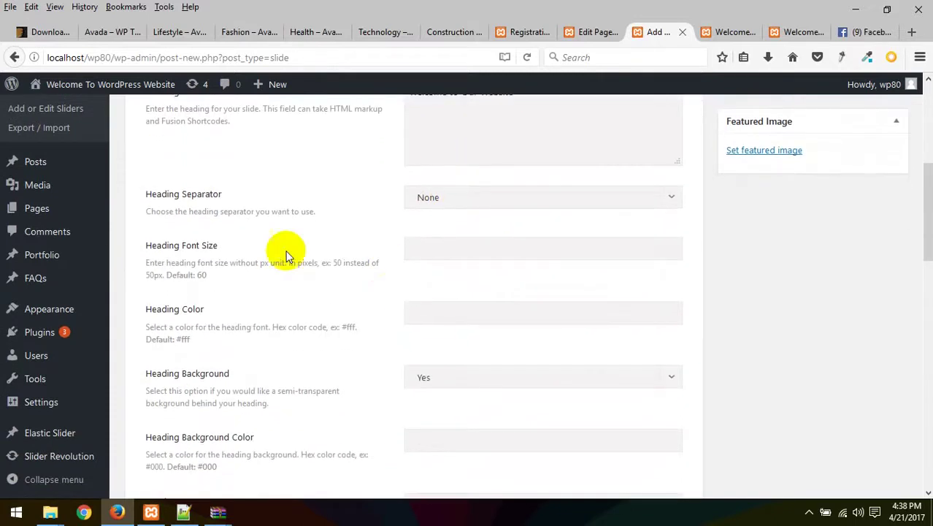
click(469, 252)
double_click(337, 263)
click(474, 250)
click(452, 306)
scroll(452, 314, down, 2)
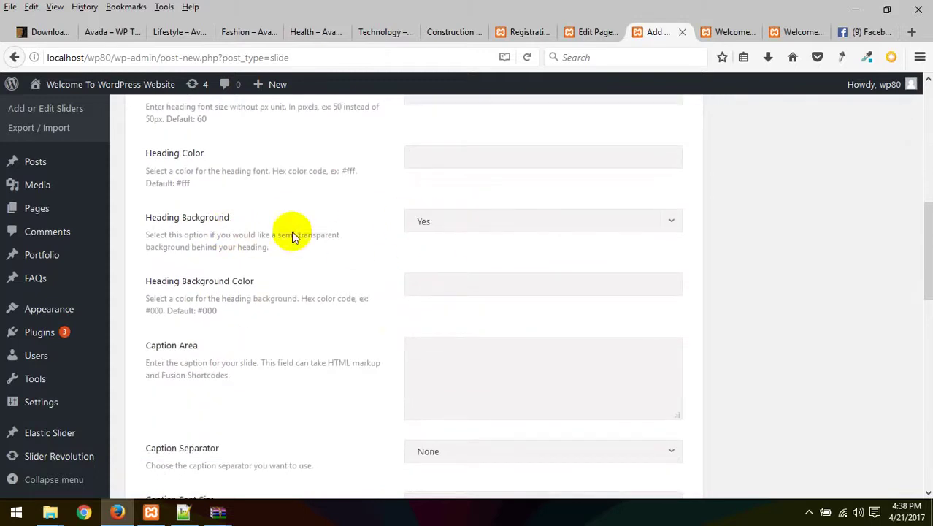
click(544, 221)
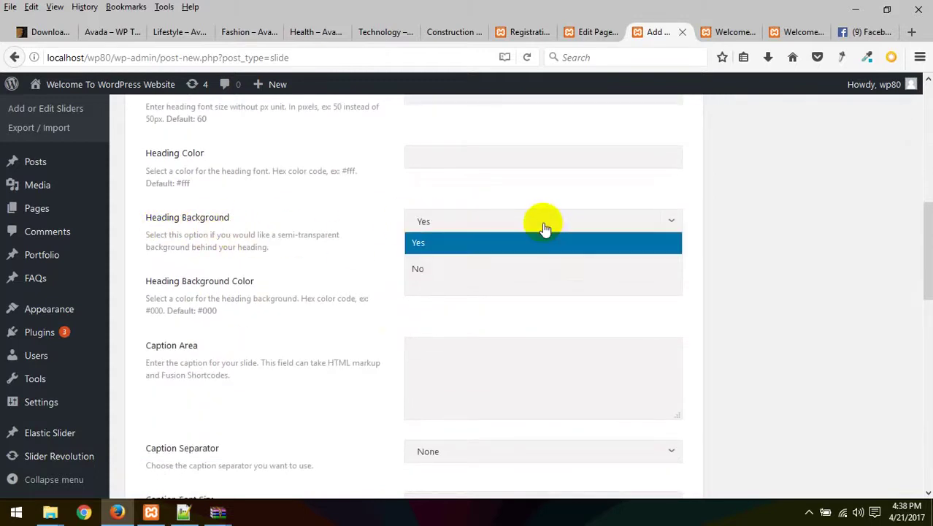
click(811, 202)
scroll(405, 272, down, 1)
scroll(407, 278, down, 1)
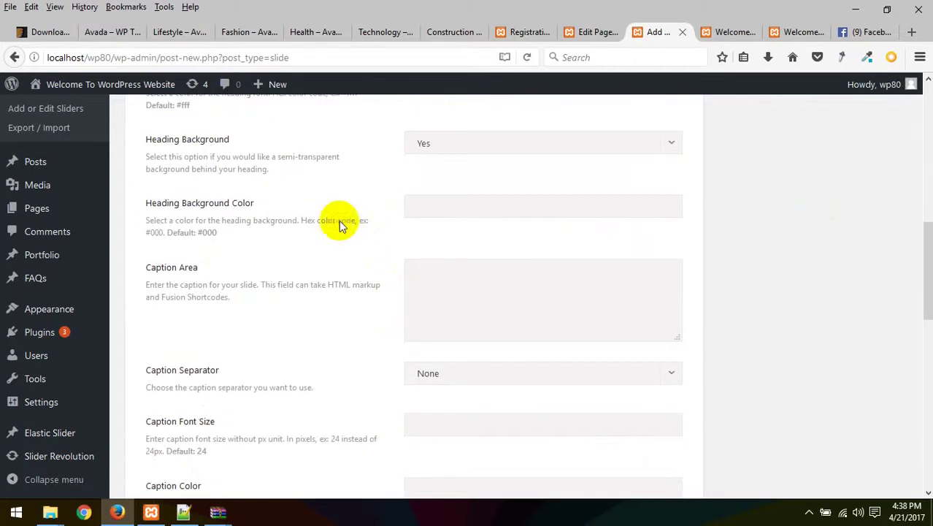
Copy a Bengali passage from the top post in the Facebook news feed and paste it as the slide's caption
click(519, 281)
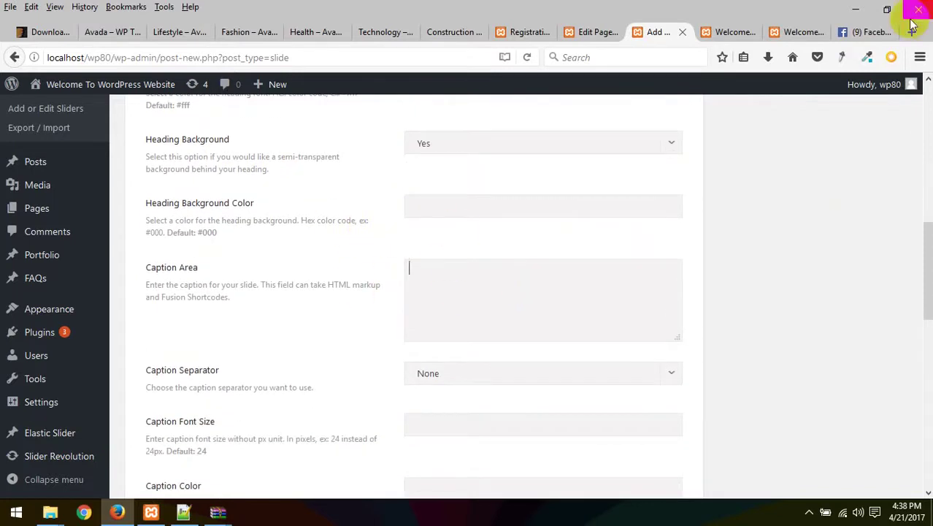
click(867, 32)
drag(374, 378, 188, 346)
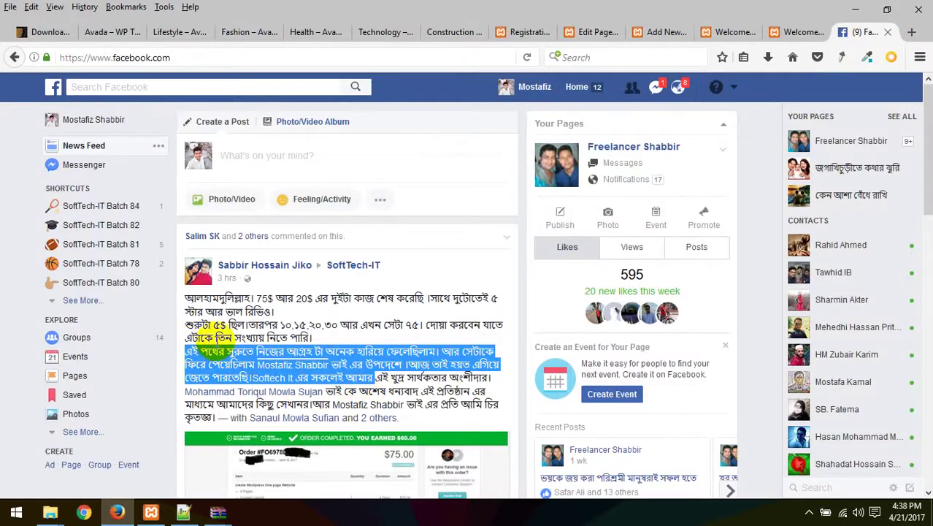
click(657, 32)
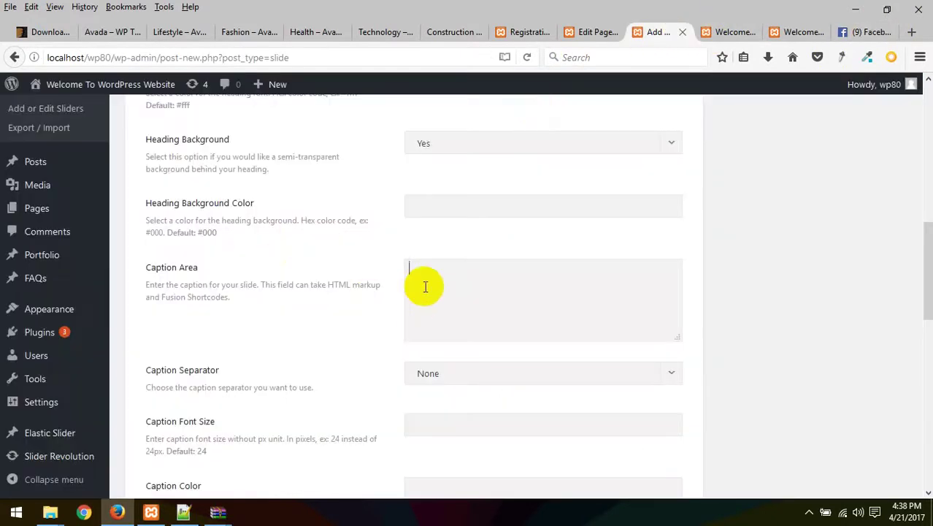
key(ctrl+v)
Review the slide's caption separator, font size, color and background options and its link type and button shortcodes
scroll(529, 337, down, 3)
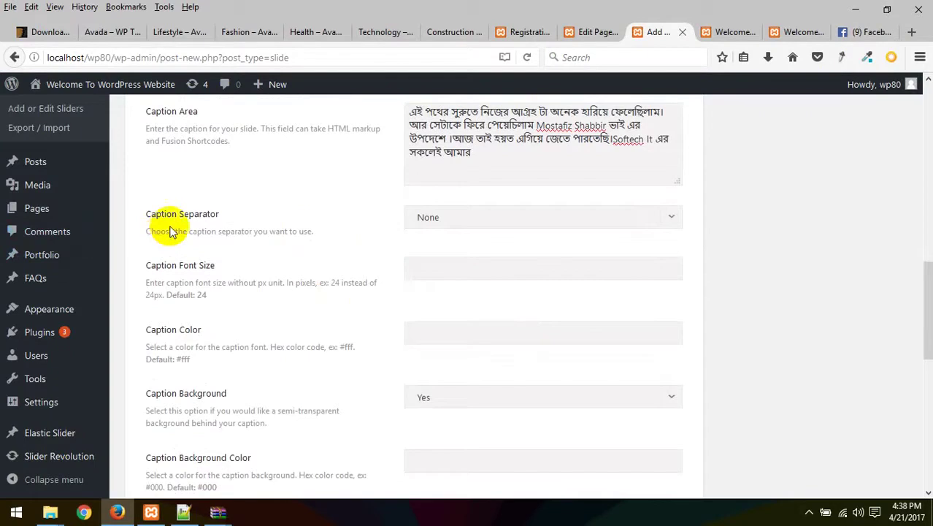
scroll(271, 340, down, 5)
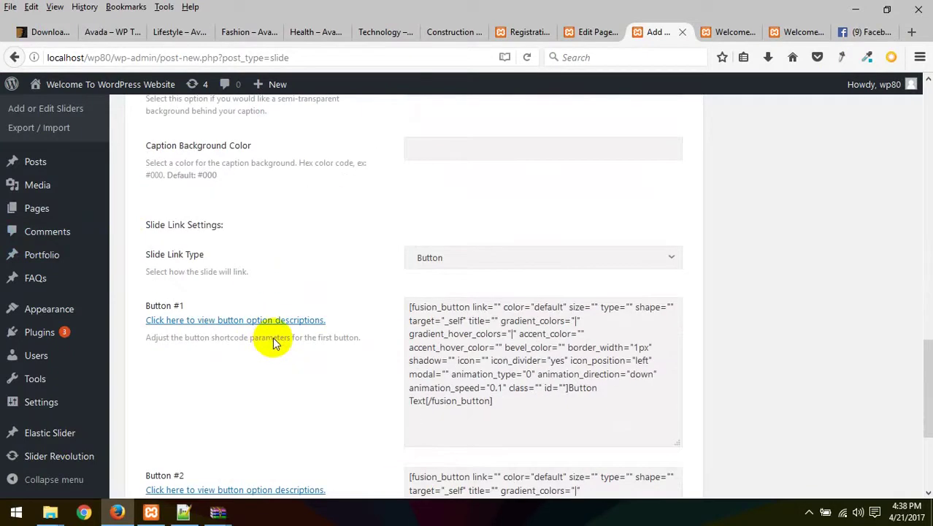
scroll(365, 322, down, 2)
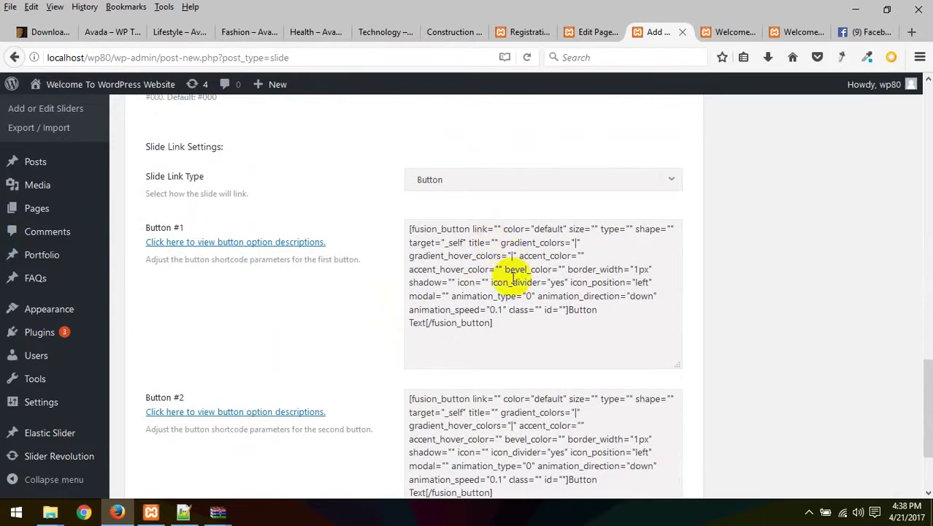
scroll(412, 369, down, 1)
scroll(625, 317, down, 1)
scroll(750, 317, up, 15)
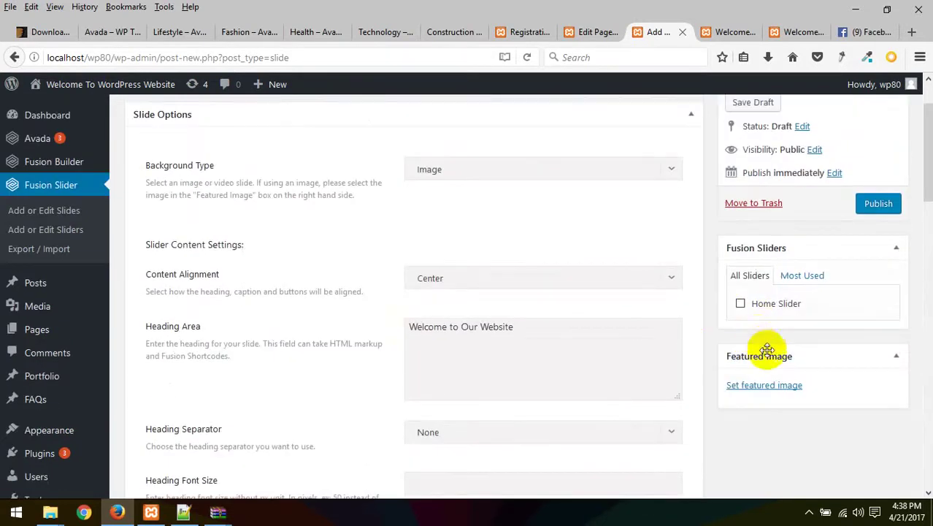
Assign the slide to Home Slider and open the featured image selection
click(755, 307)
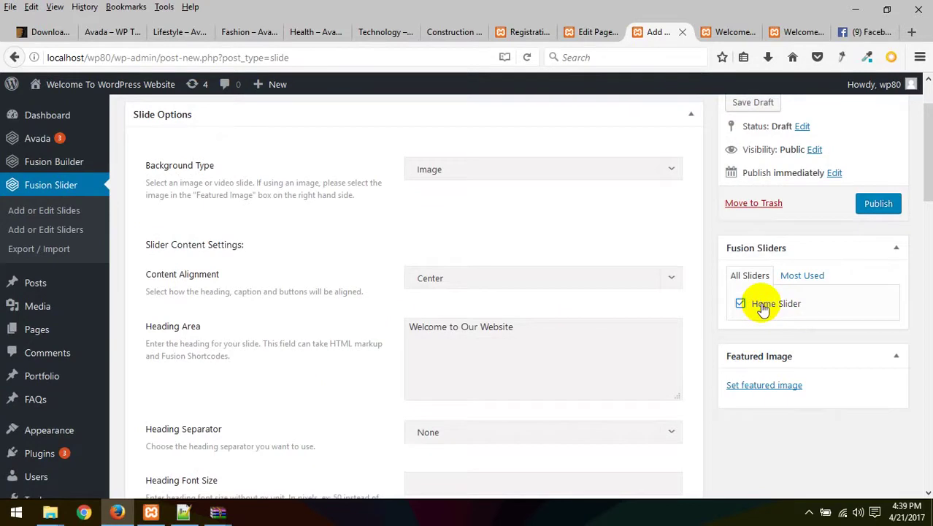
click(763, 384)
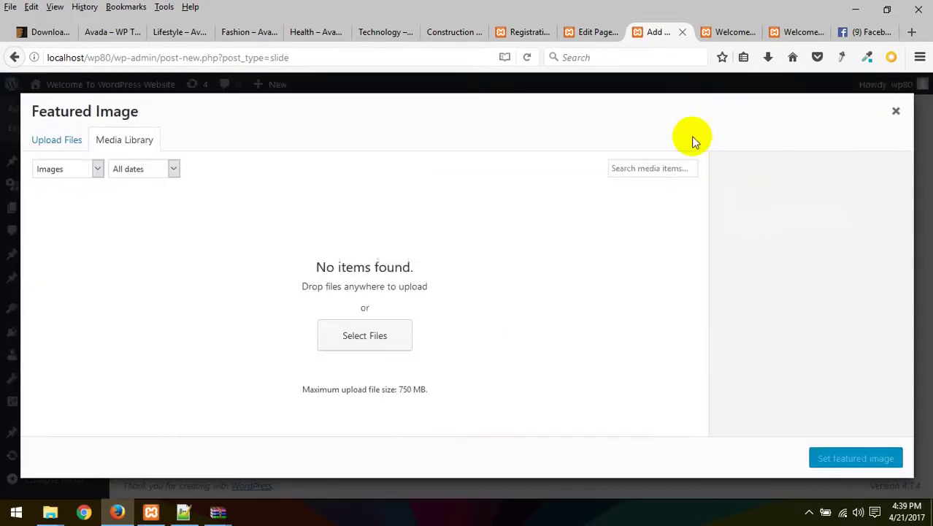
Switch to File Explorer and search This PC for "image"
click(856, 9)
click(856, 9)
click(637, 32)
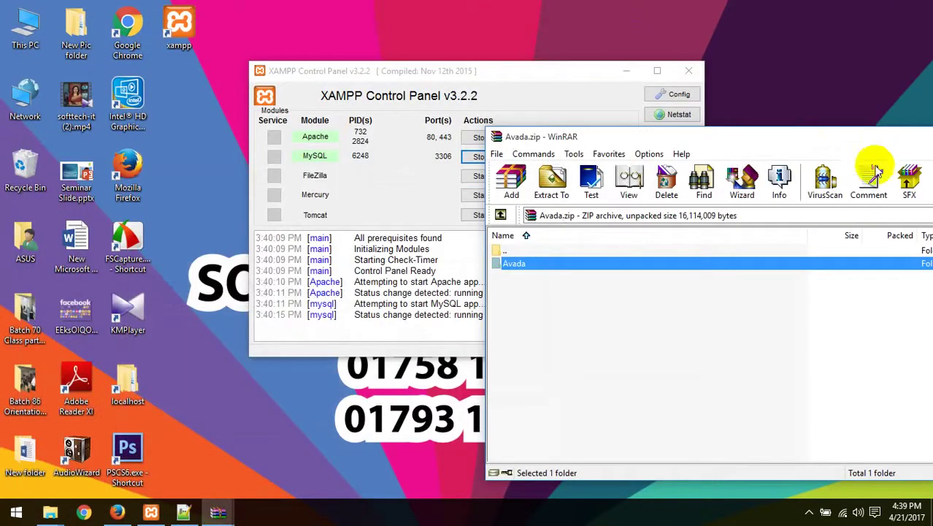
double_click(27, 40)
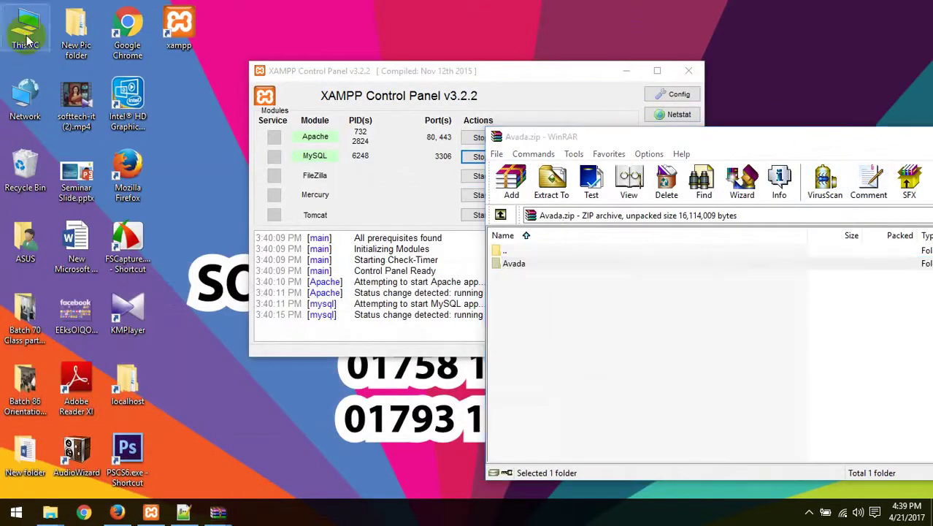
click(832, 106)
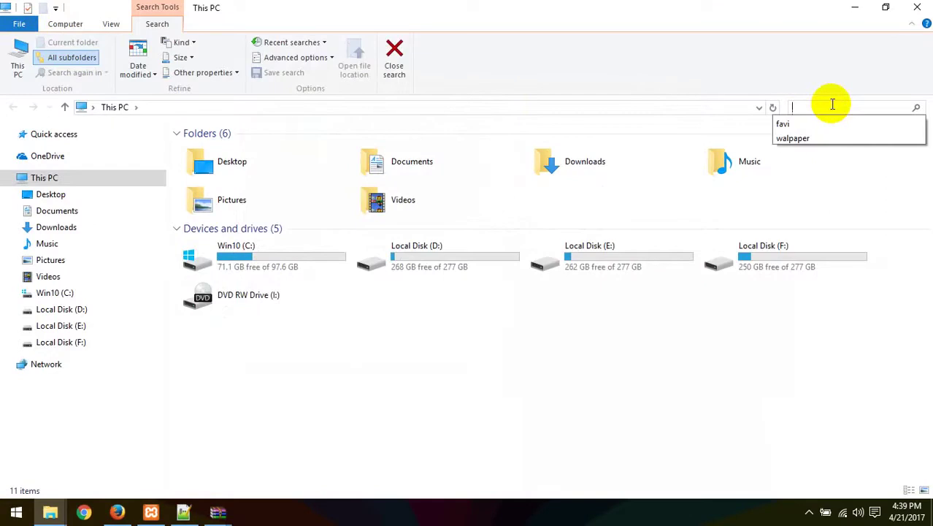
text(slide)
key(BackSpace)
key(BackSpace)
key(BackSpace)
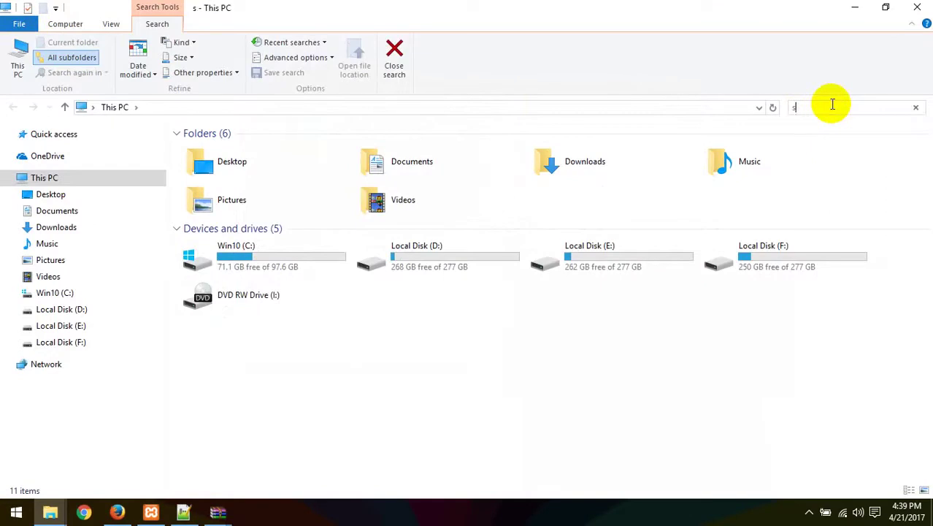
key(BackSpace)
text(image)
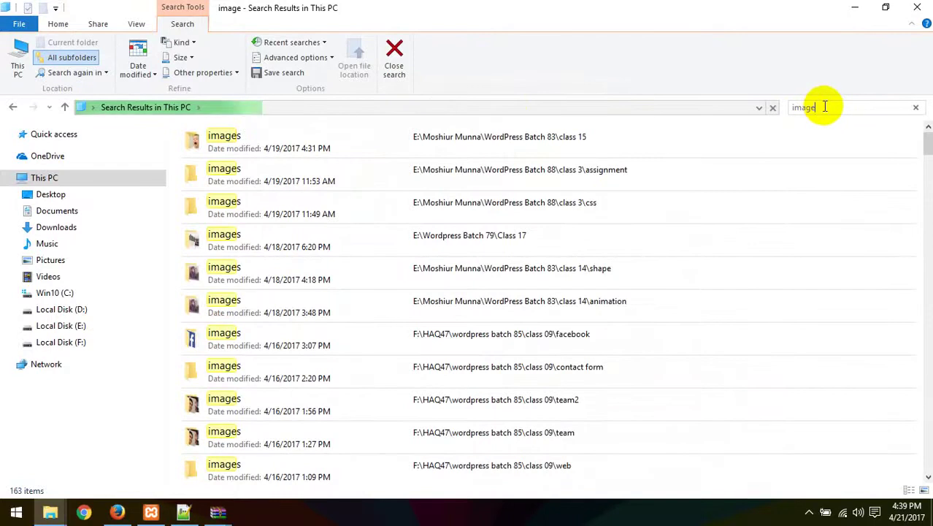
click(772, 107)
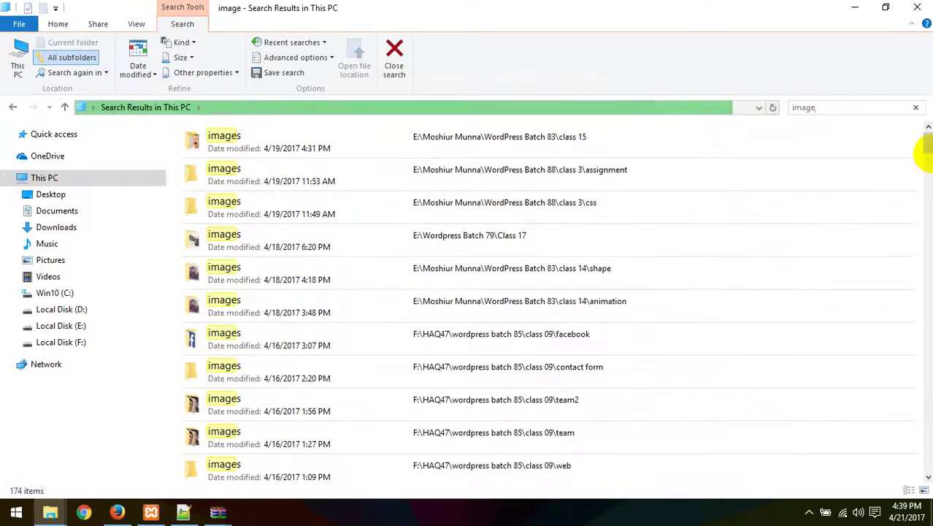
Upload the three pictures from the images folder in wordpress batch 85\class 08\web to the Featured Image media library
drag(925, 150, 928, 191)
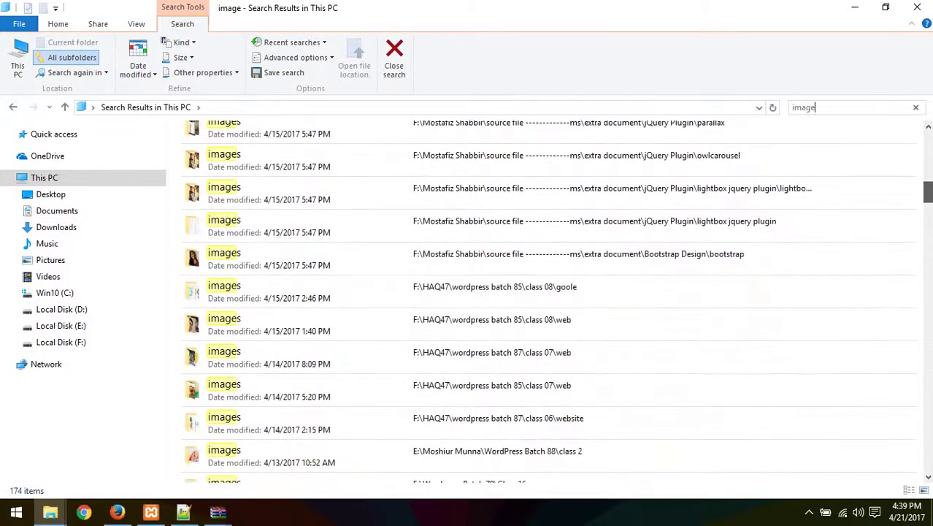
double_click(245, 327)
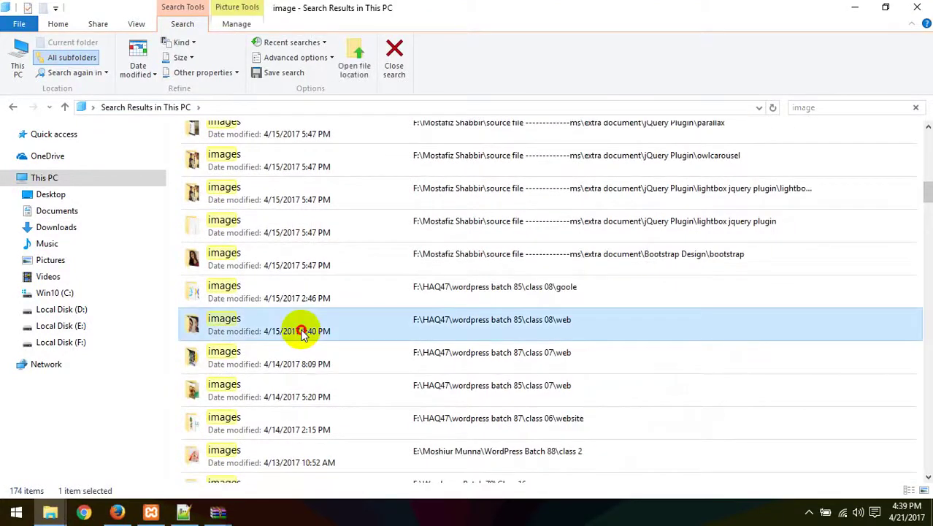
drag(415, 260, 206, 128)
drag(213, 157, 311, 322)
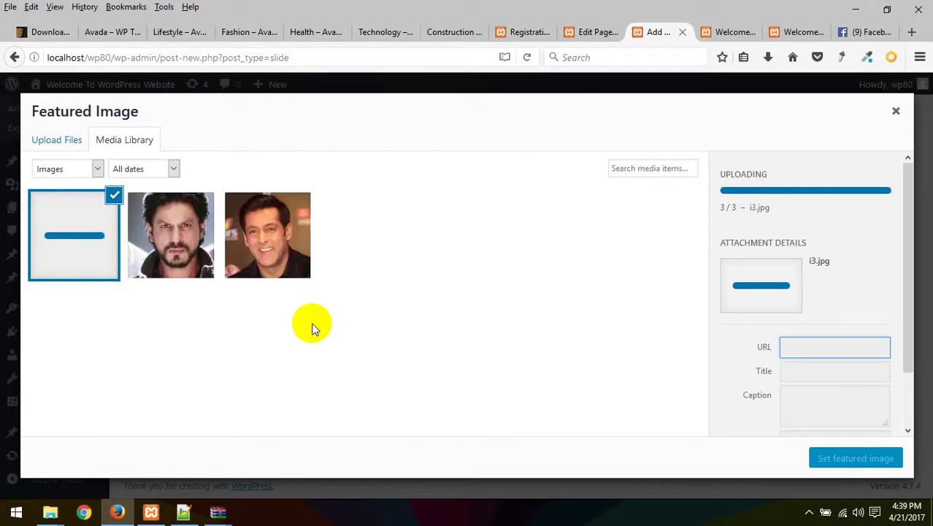
Set i2.jpg as the slide's featured image and publish the slide
click(151, 204)
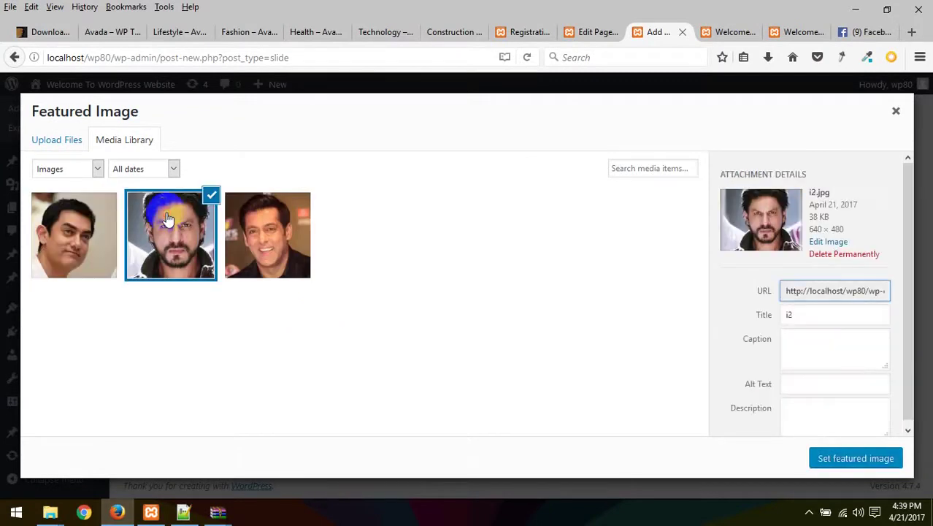
click(851, 458)
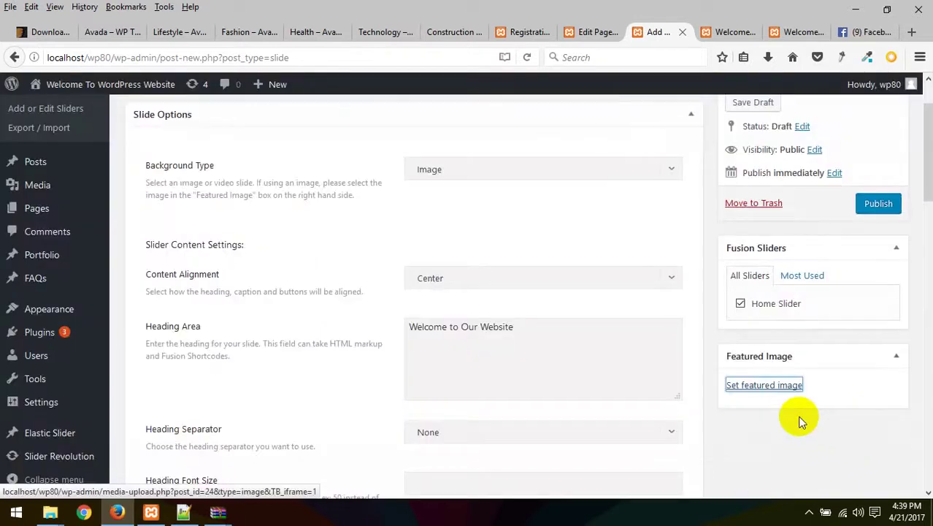
click(879, 203)
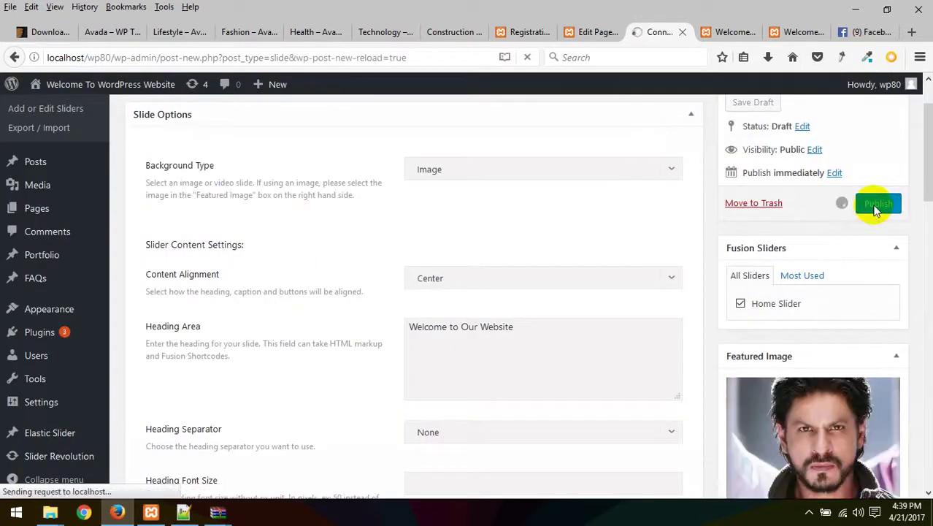
Check the site's front page, return to the Home page's editor and reload it
click(728, 29)
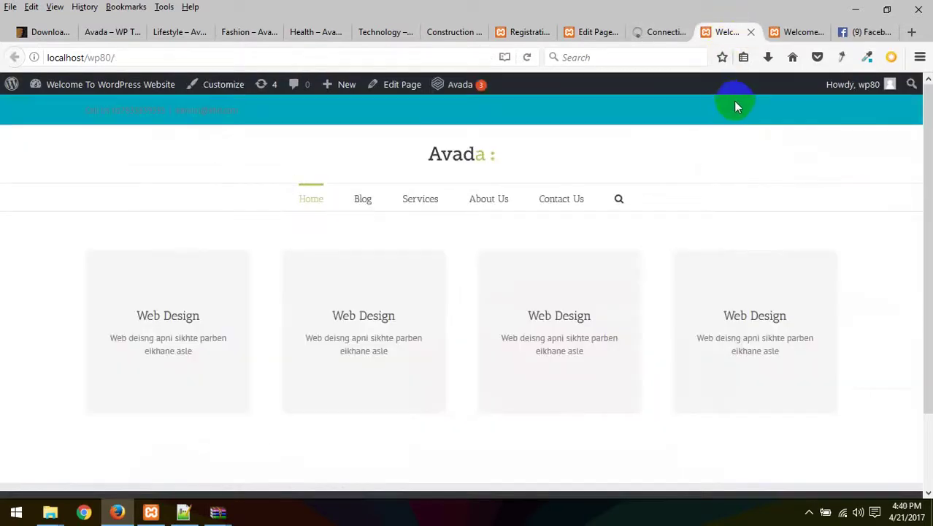
right_click(673, 146)
click(656, 32)
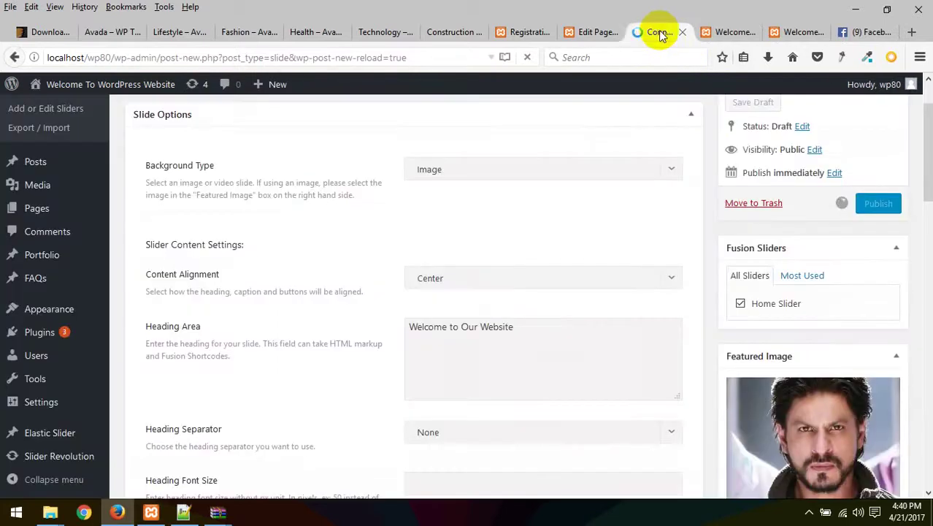
click(611, 37)
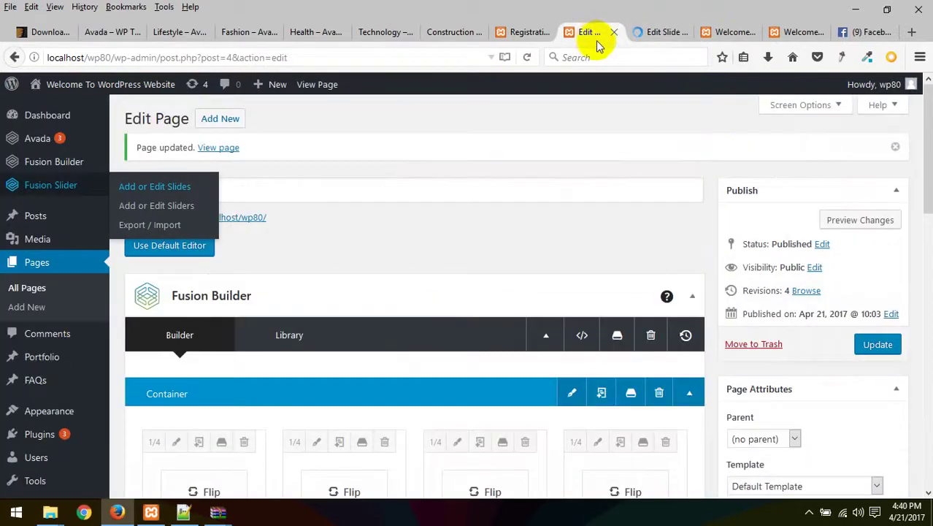
right_click(613, 149)
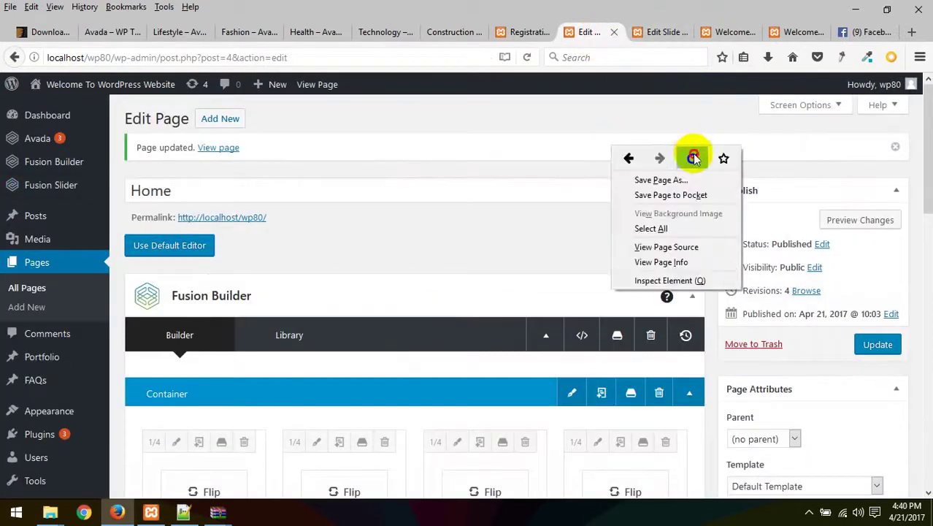
click(693, 158)
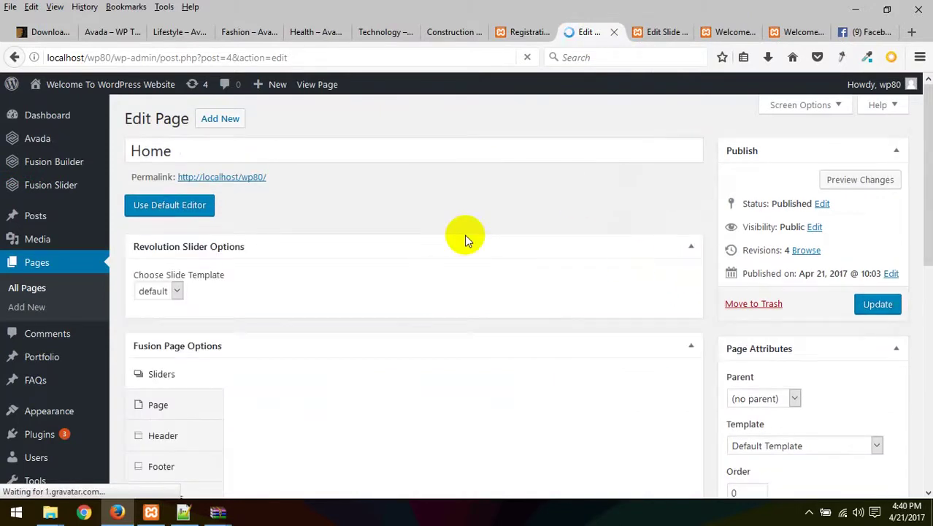
In the Home page's Fusion Page Options, set the slider type to Fusion Slider and select Home Slider
scroll(466, 238, down, 7)
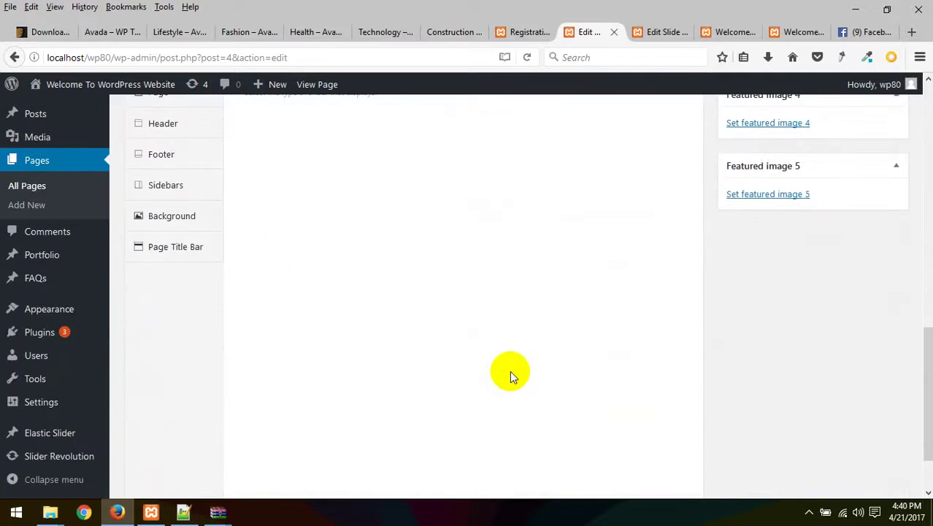
scroll(509, 370, up, 3)
click(173, 287)
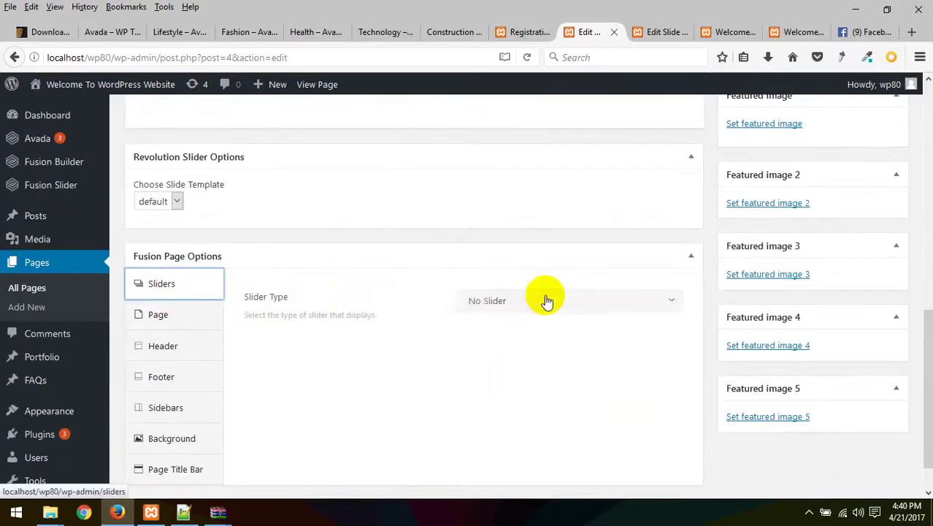
click(546, 300)
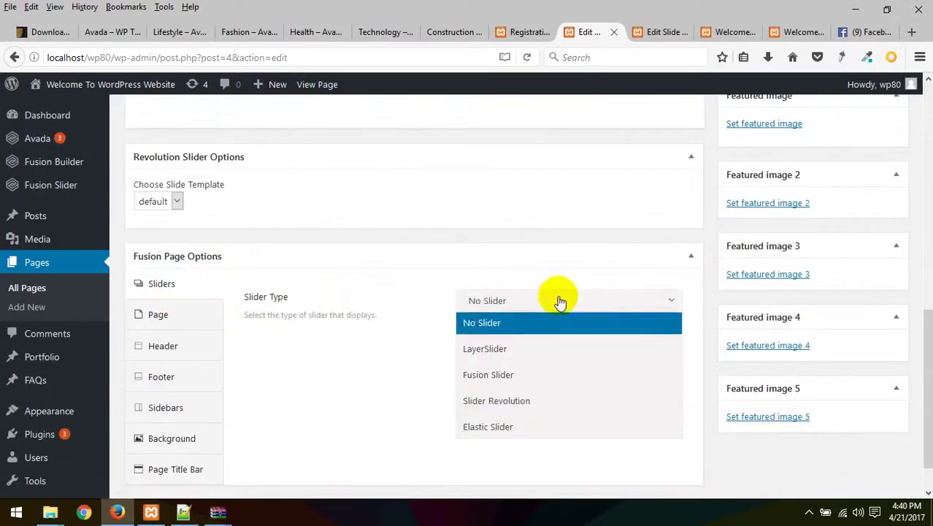
click(521, 380)
click(542, 358)
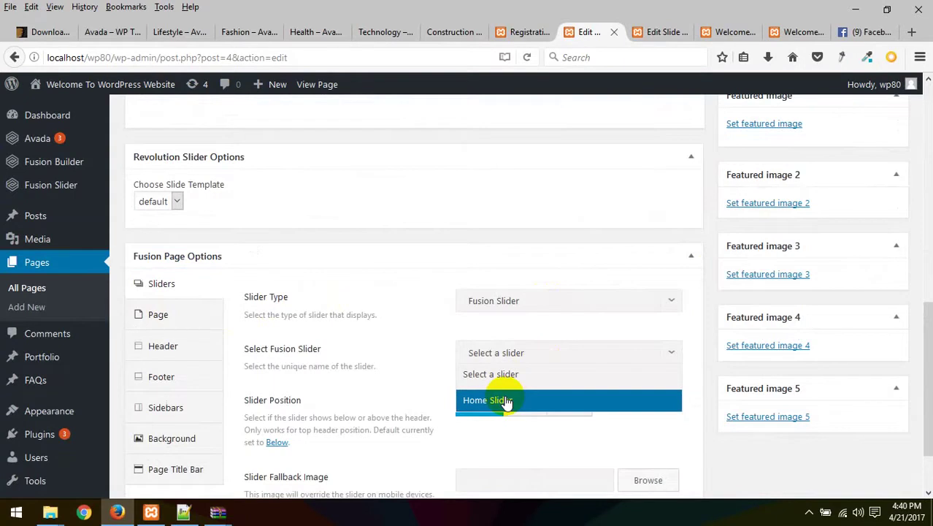
click(507, 400)
Try the Slider Revolution and LayerSlider types to view their slider choices, and set the type back to Fusion Slider
scroll(167, 271, up, 5)
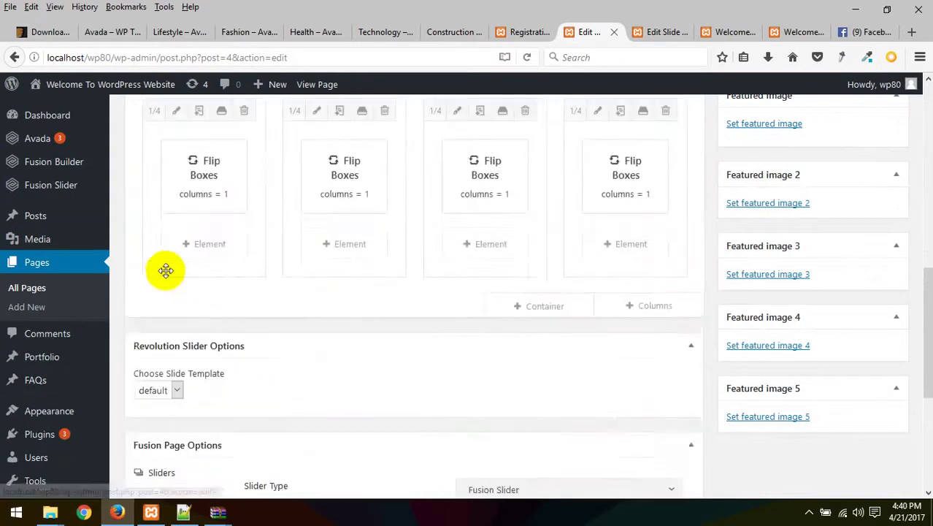
scroll(496, 318, down, 4)
click(496, 334)
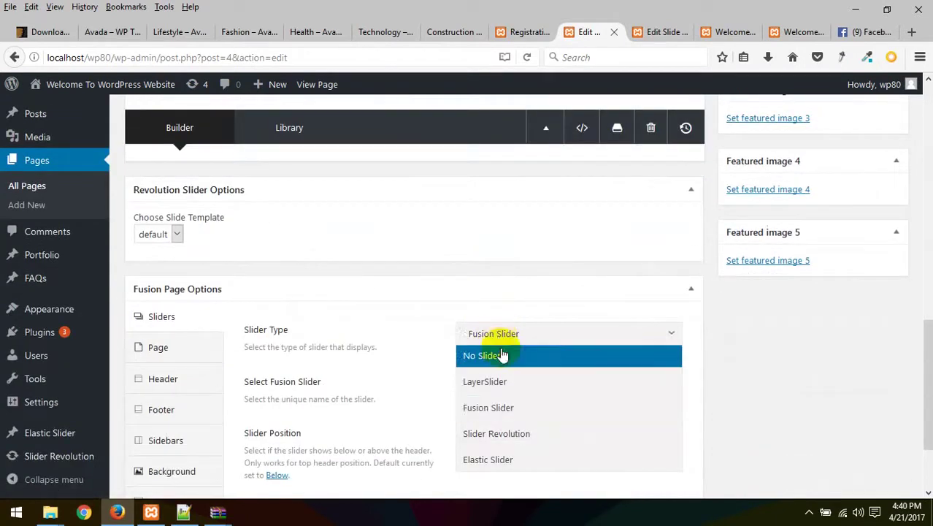
click(526, 434)
click(552, 385)
scroll(518, 424, down, 3)
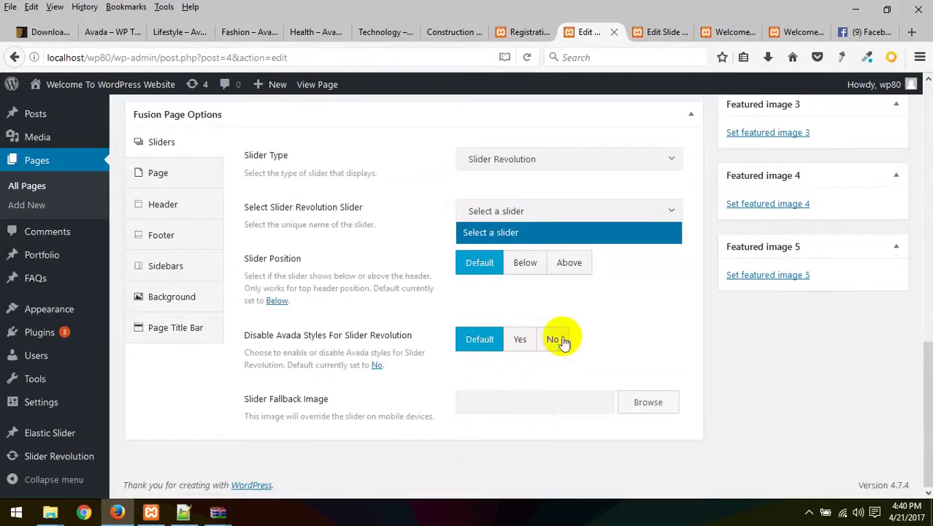
click(573, 169)
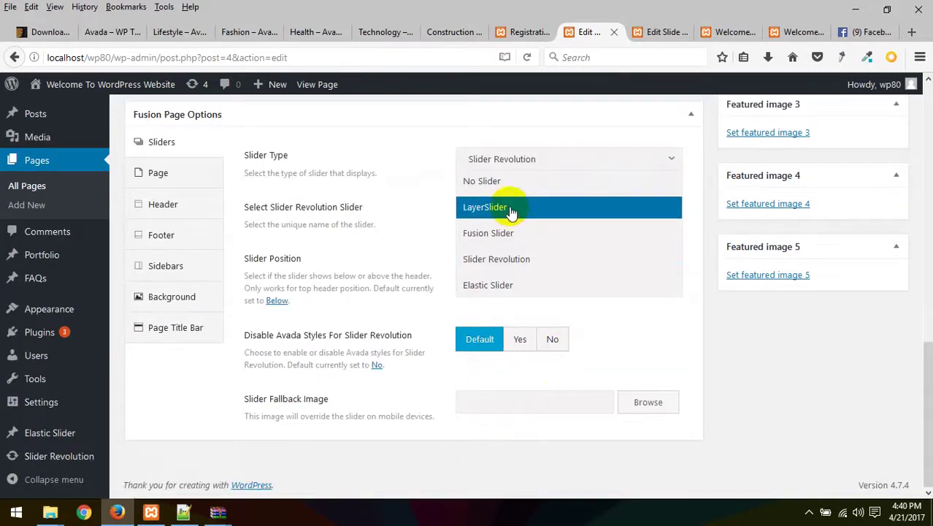
click(528, 208)
click(546, 274)
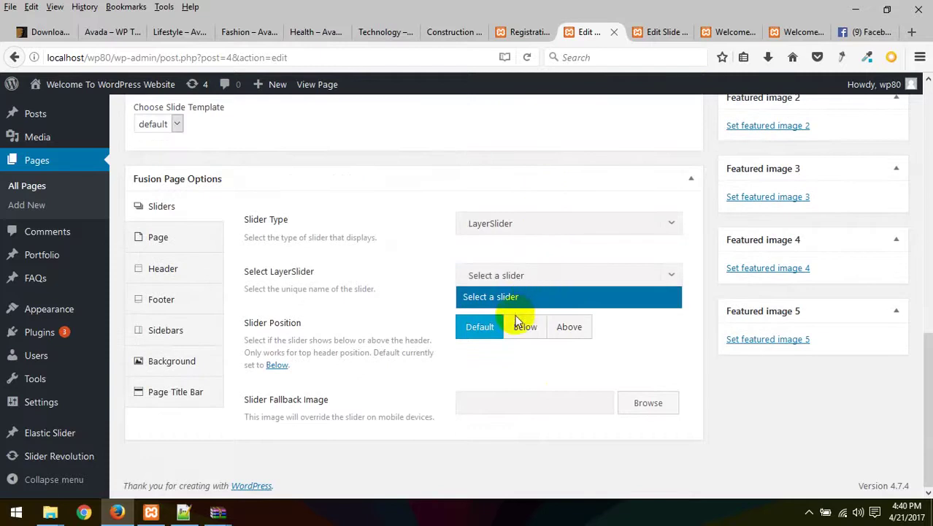
click(554, 222)
click(529, 297)
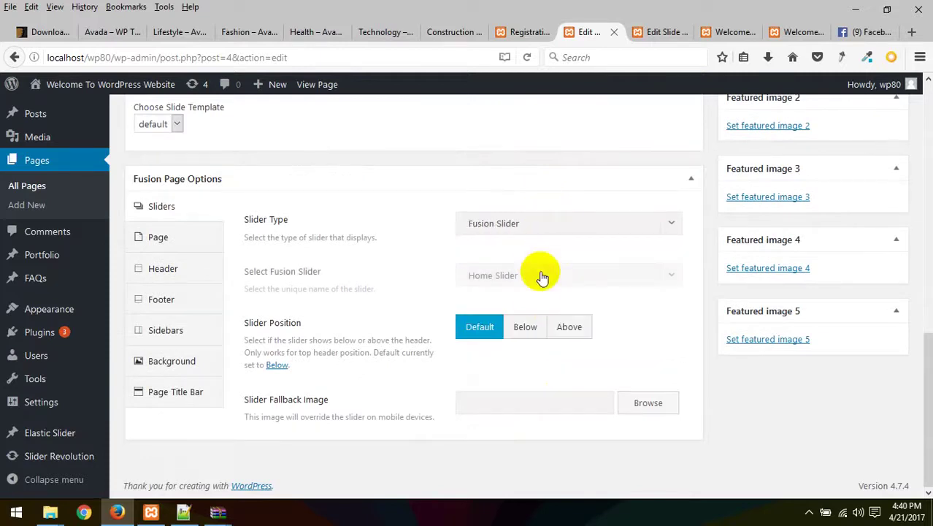
Update the Home page and switch to the site's front page
scroll(572, 291, up, 15)
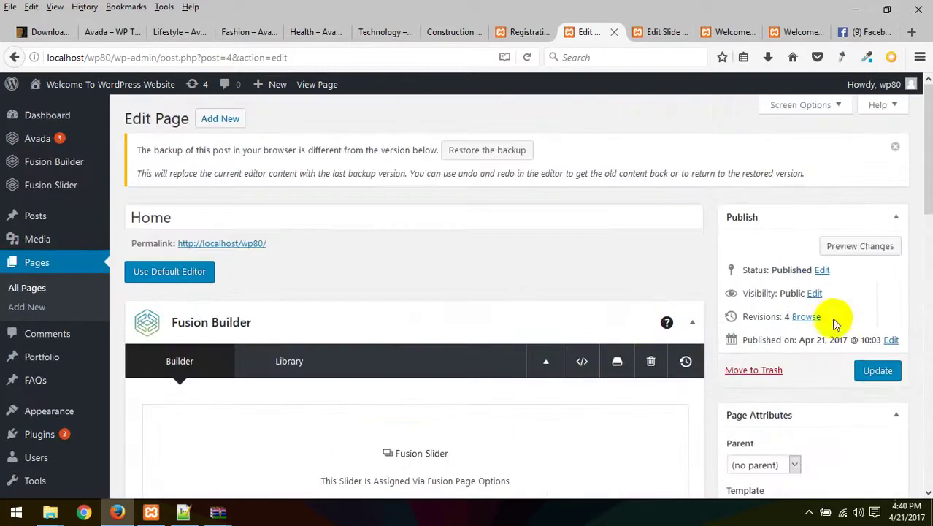
click(878, 370)
click(660, 31)
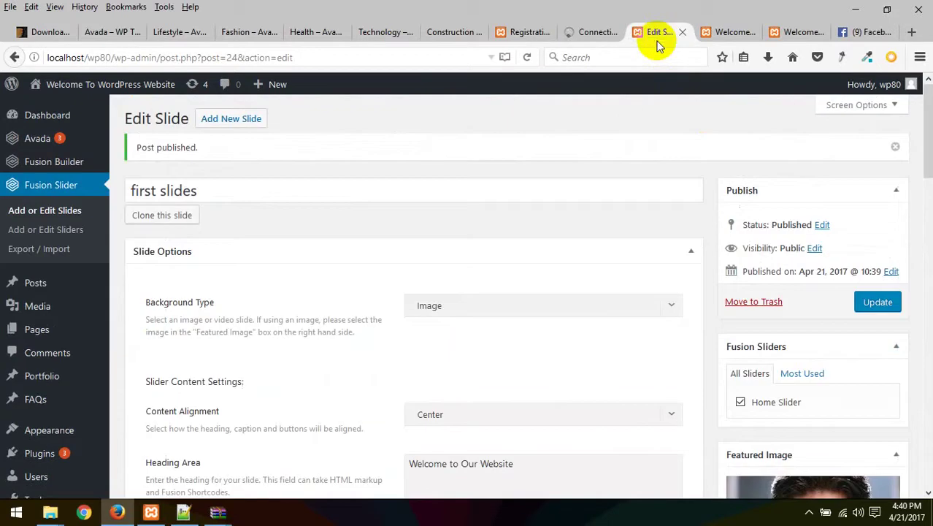
click(755, 32)
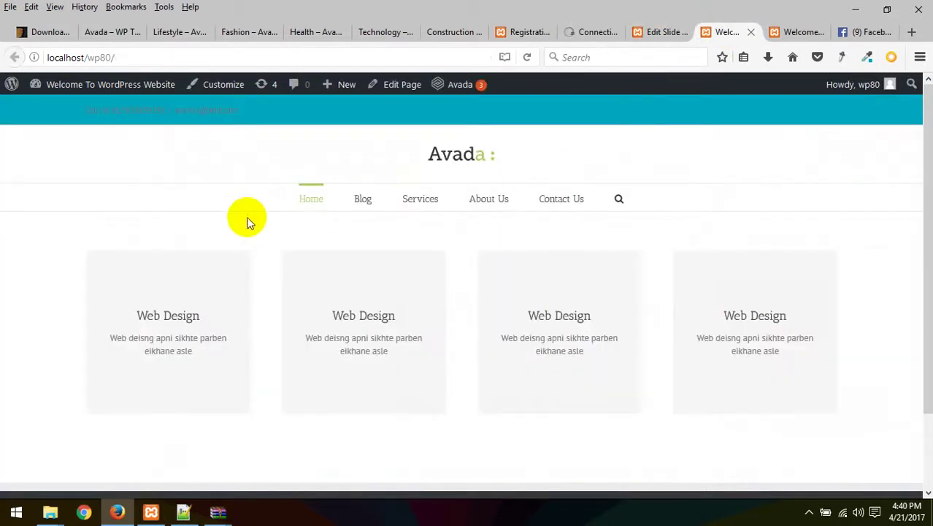
Reload the site's homepage and examine the slider's heading, caption and two buttons
right_click(382, 168)
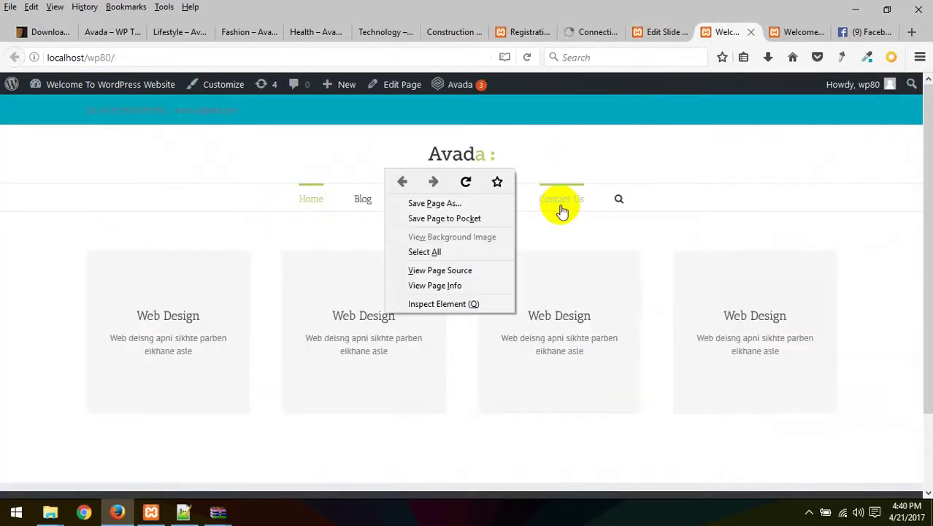
click(463, 182)
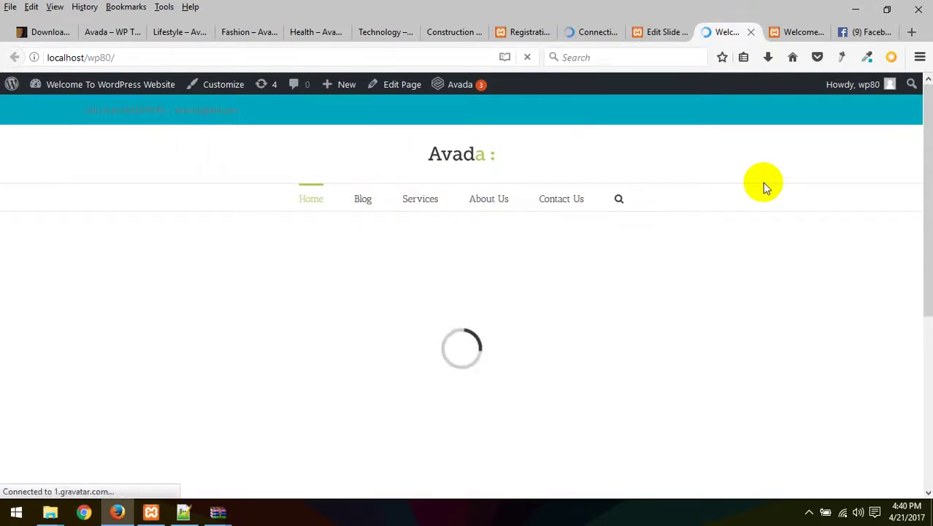
scroll(884, 246, down, 2)
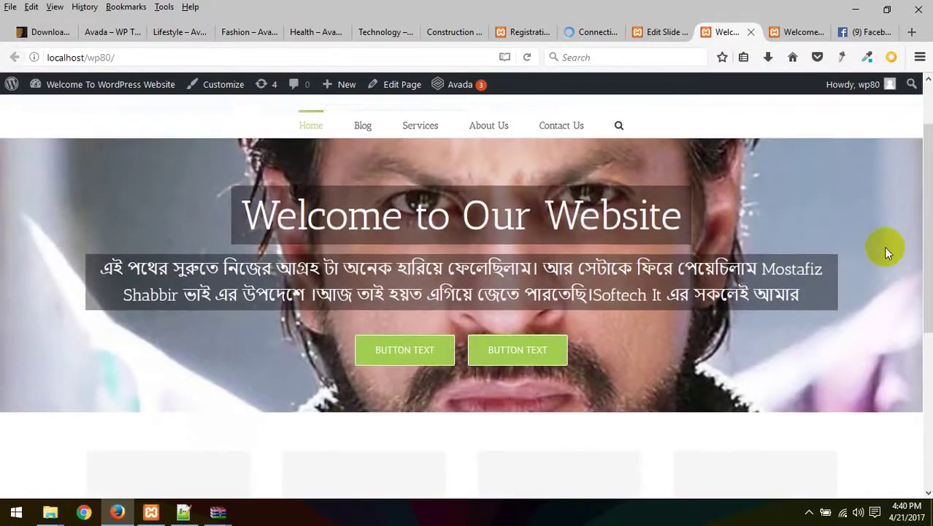
scroll(825, 262, up, 2)
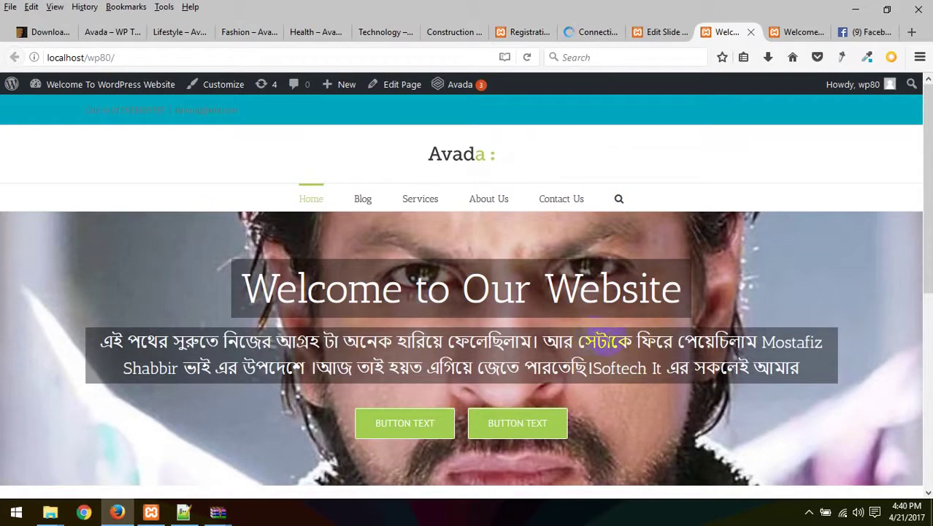
drag(714, 341, 223, 341)
click(437, 334)
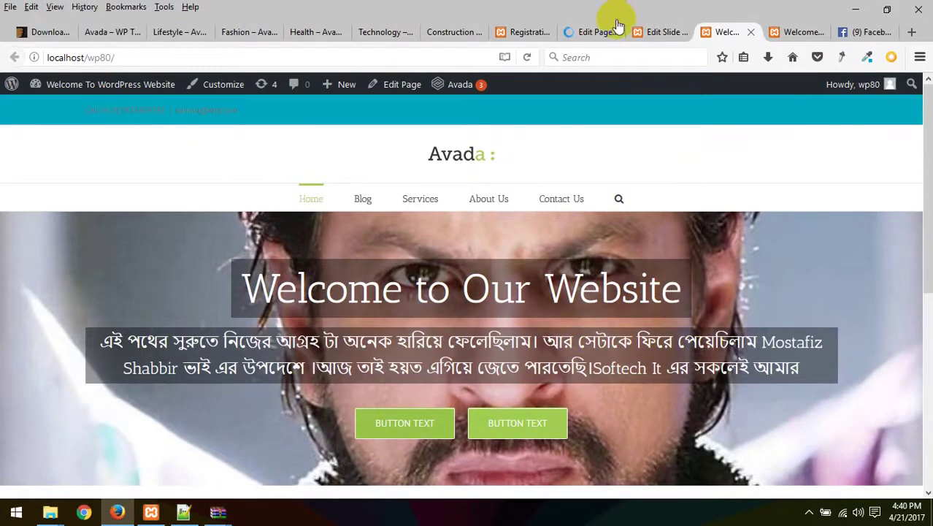
Examine the link, color, size, type and text parameters in the first slide's Button #1 shortcode and compare them with the homepage buttons
click(655, 33)
scroll(375, 244, down, 10)
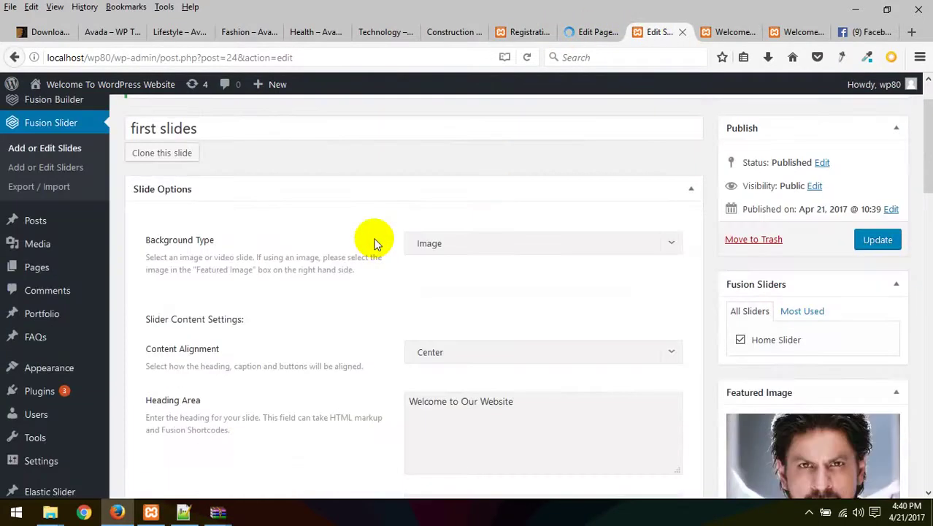
scroll(431, 295, down, 10)
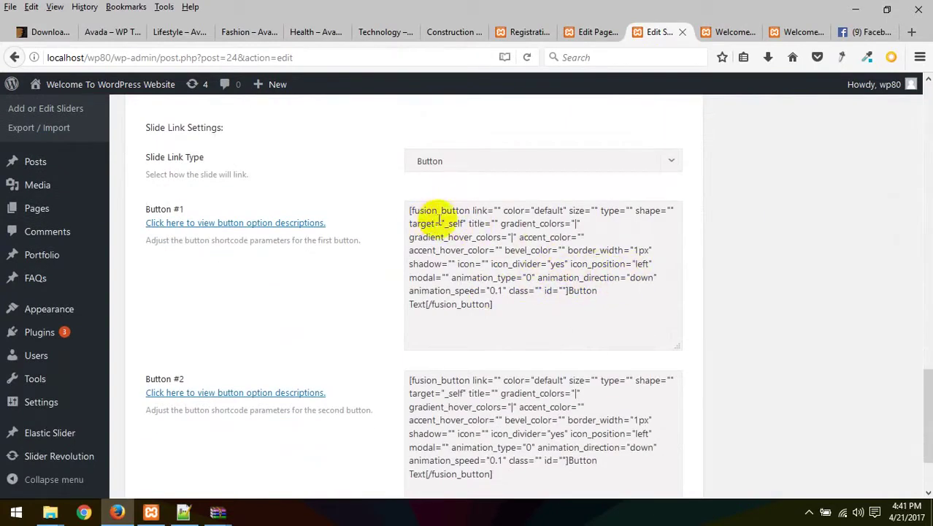
click(500, 211)
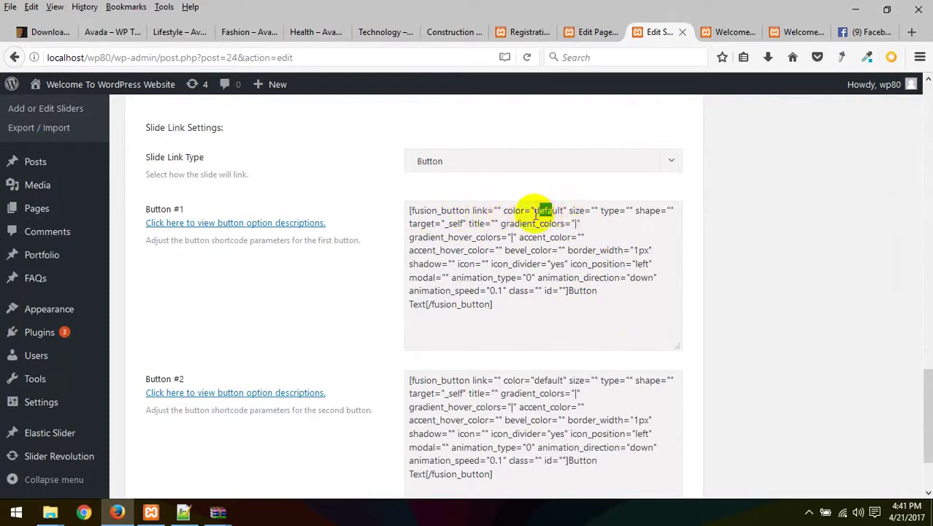
click(552, 211)
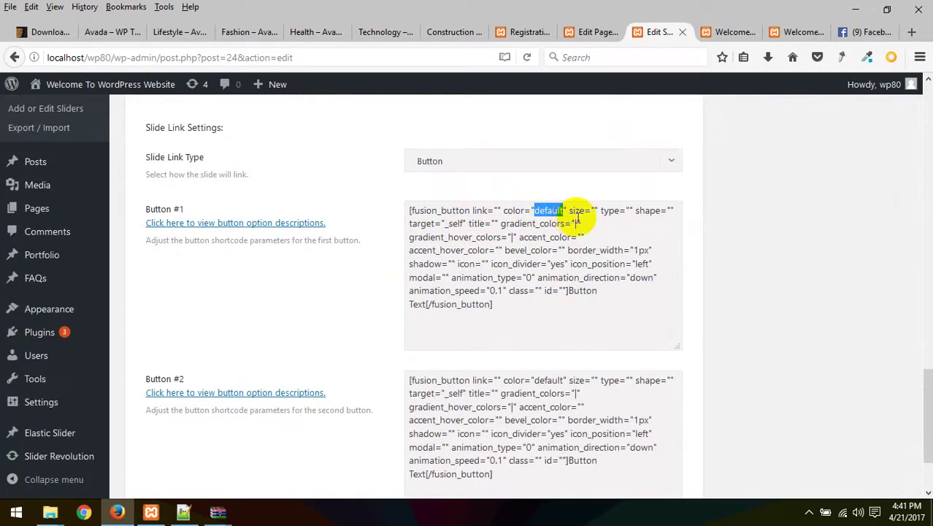
double_click(576, 211)
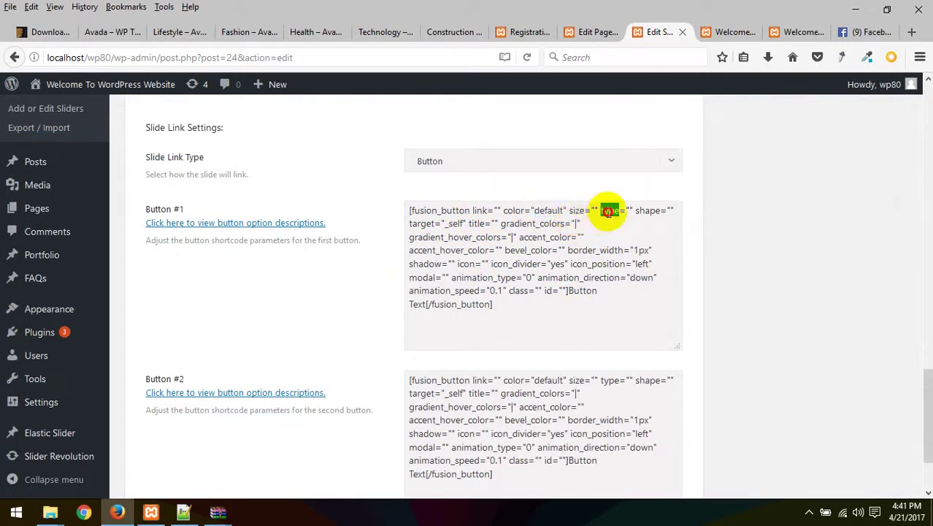
click(635, 211)
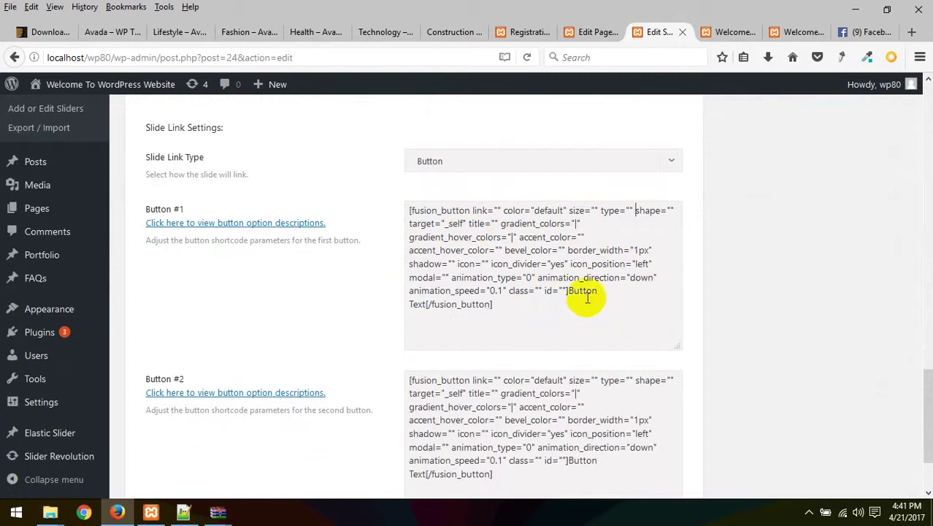
click(737, 32)
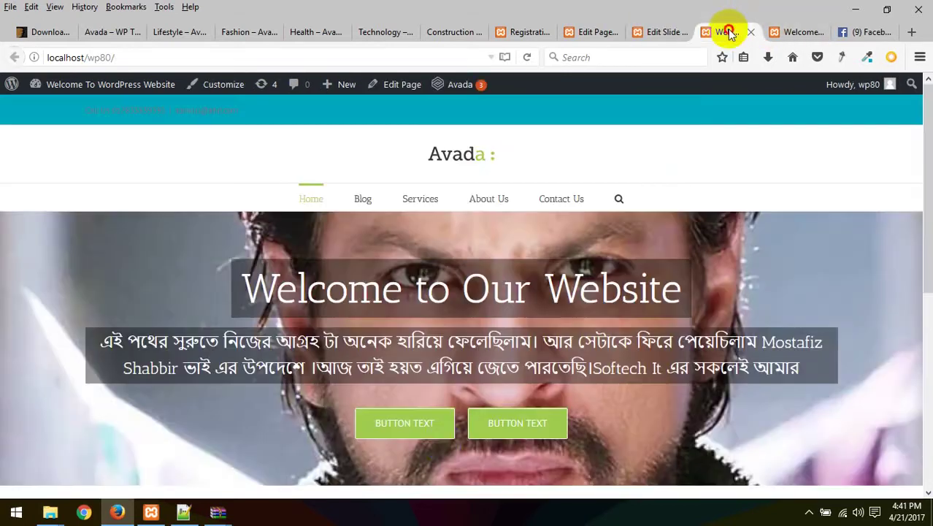
click(660, 32)
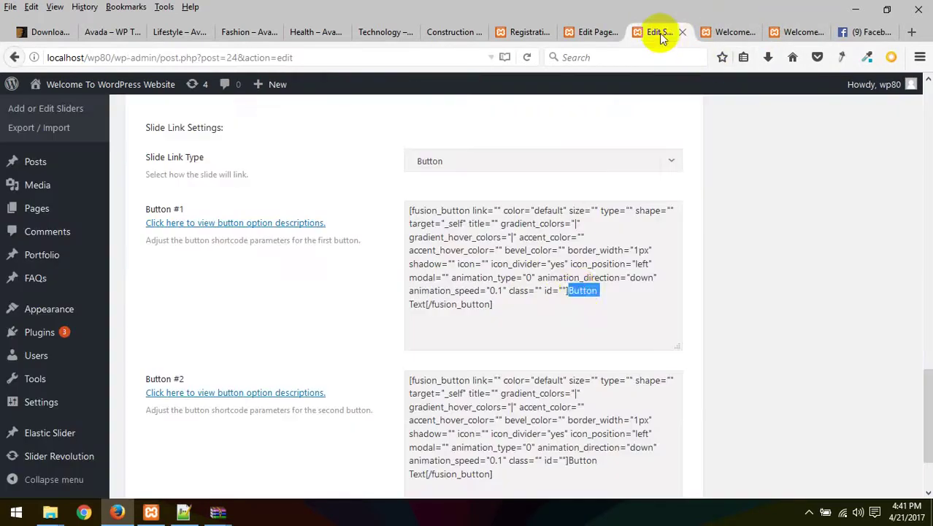
Replace the Button #1 label in the first slide's shortcode with "Contact Us"
click(580, 290)
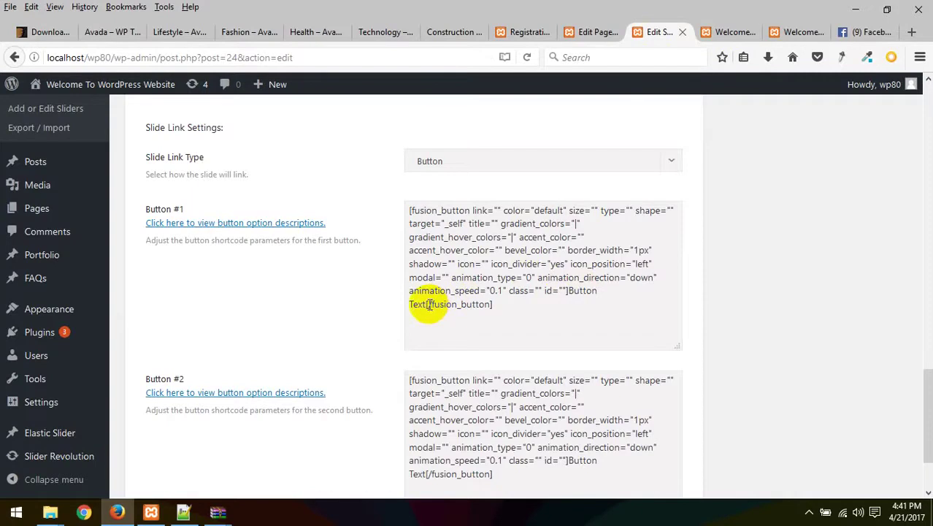
double_click(423, 304)
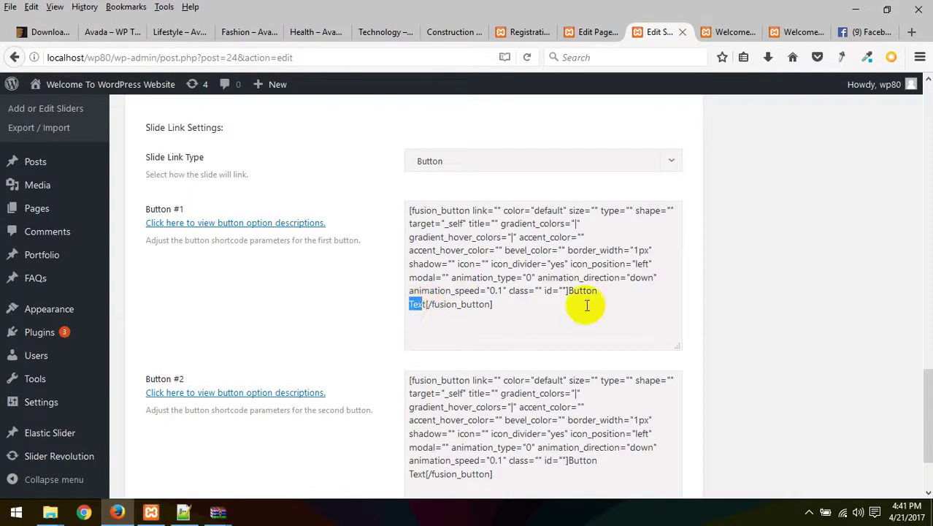
drag(581, 292, 417, 300)
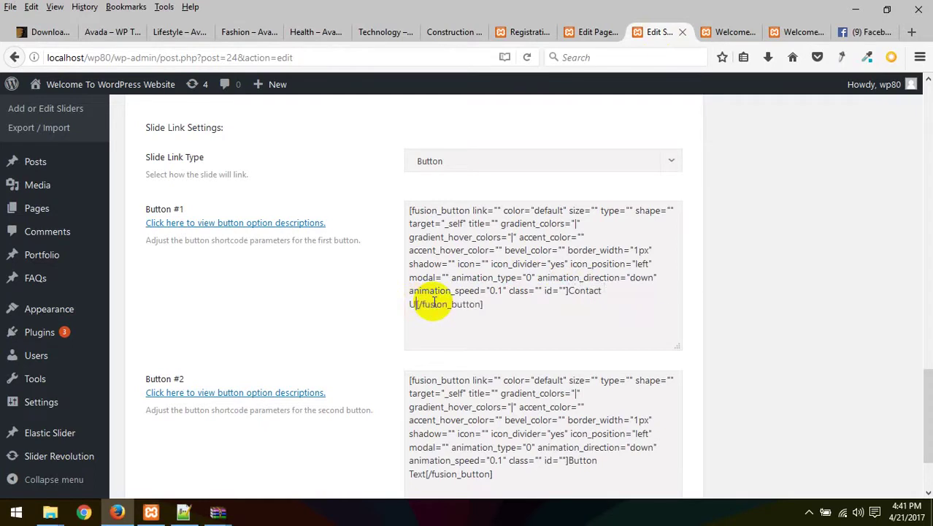
Delete the whole Button #2 shortcode and update the first slide
scroll(433, 302, down, 3)
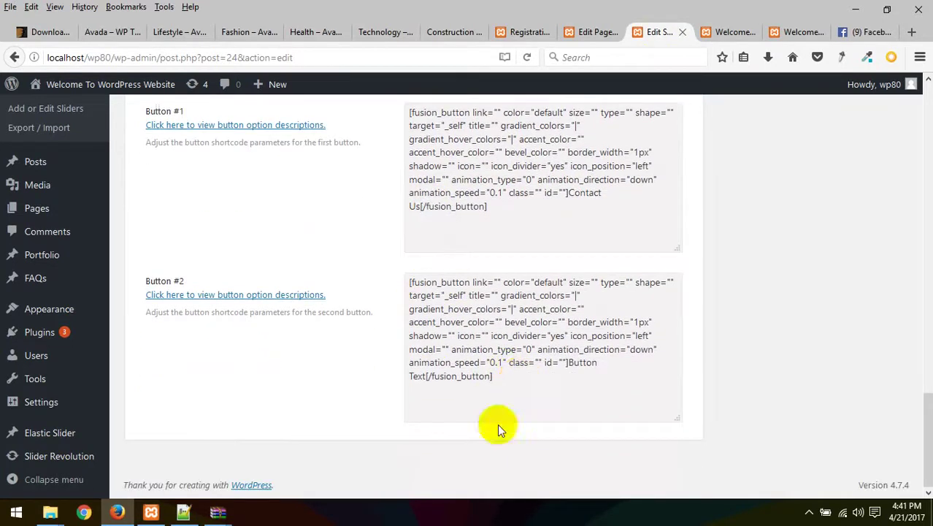
drag(499, 419, 237, 233)
key(BackSpace)
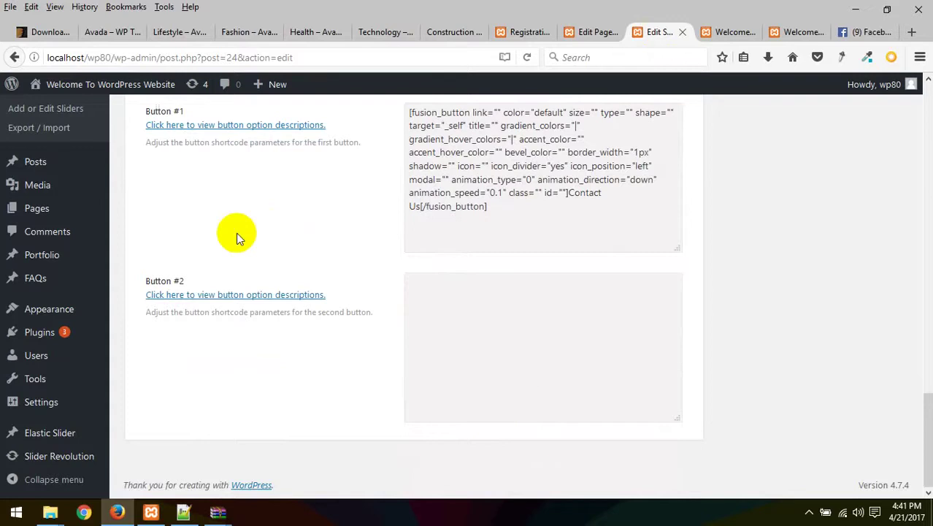
scroll(604, 301, up, 15)
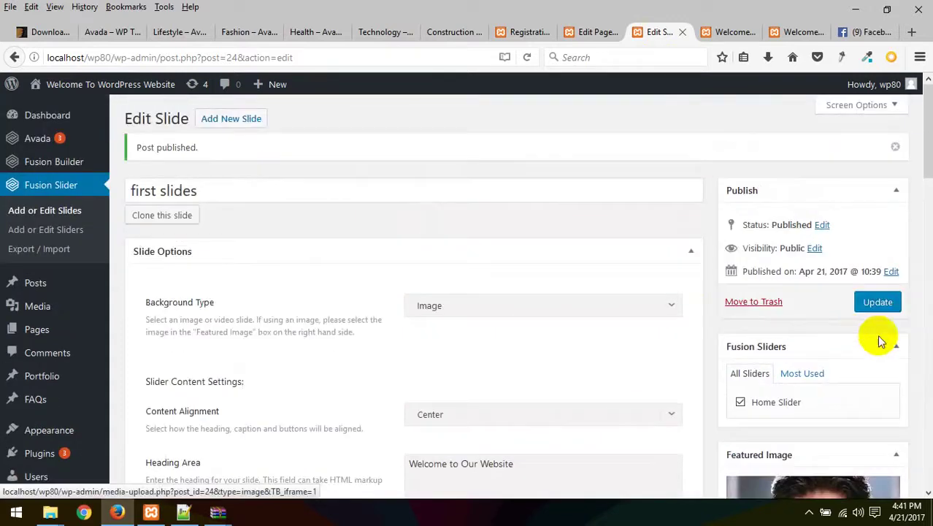
click(880, 303)
Reload the homepage and check the button shown on the updated slide
click(730, 31)
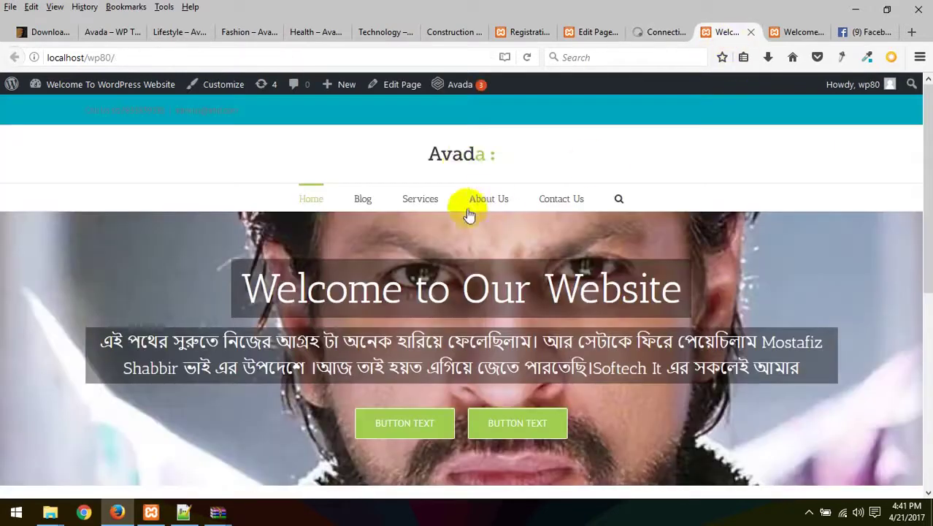
right_click(589, 142)
click(656, 155)
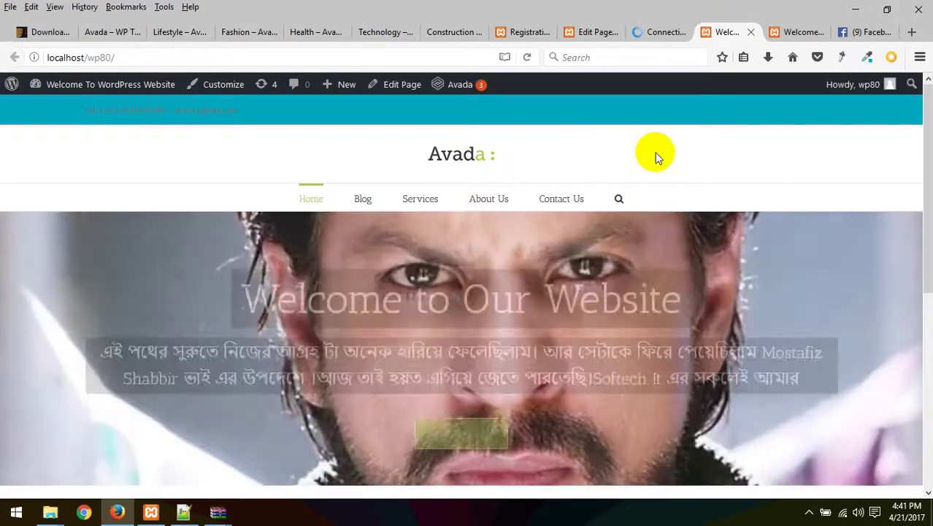
scroll(816, 372, down, 1)
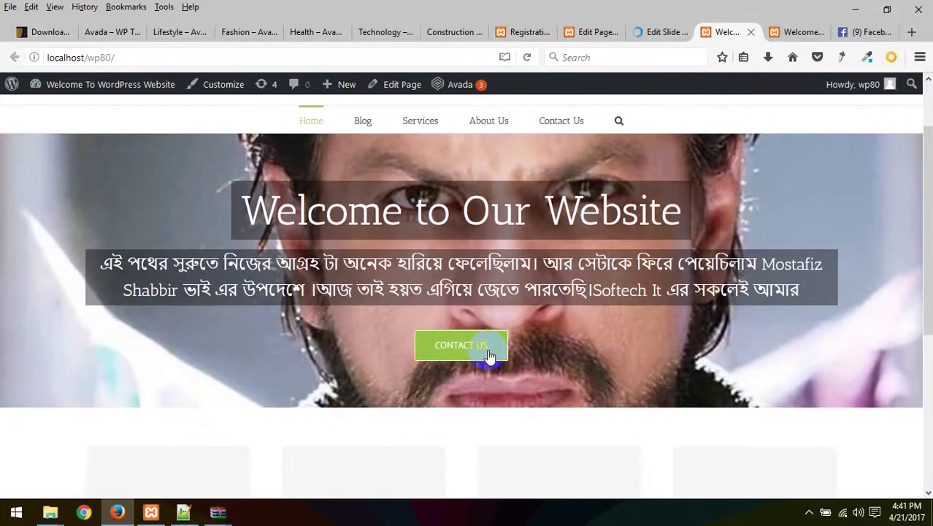
scroll(799, 157, up, 2)
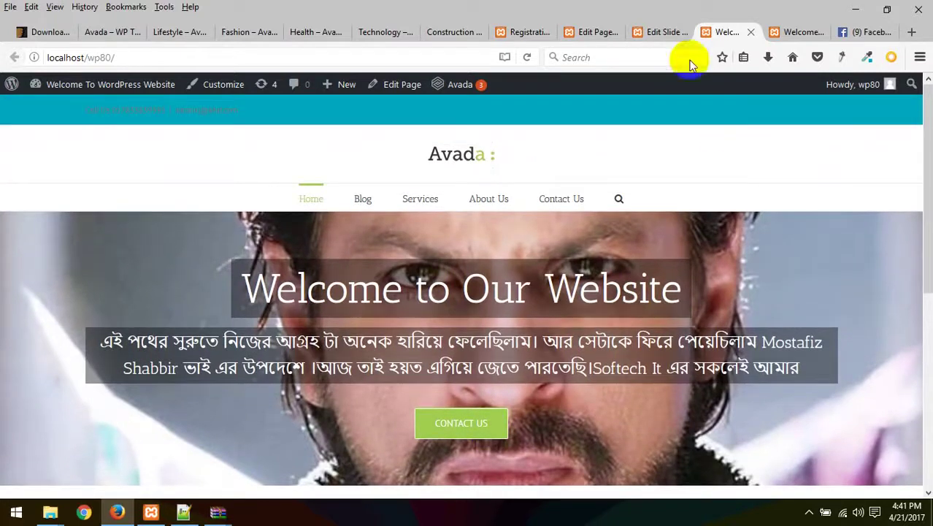
Add a new Fusion Slider slide titled "second slides"
click(659, 32)
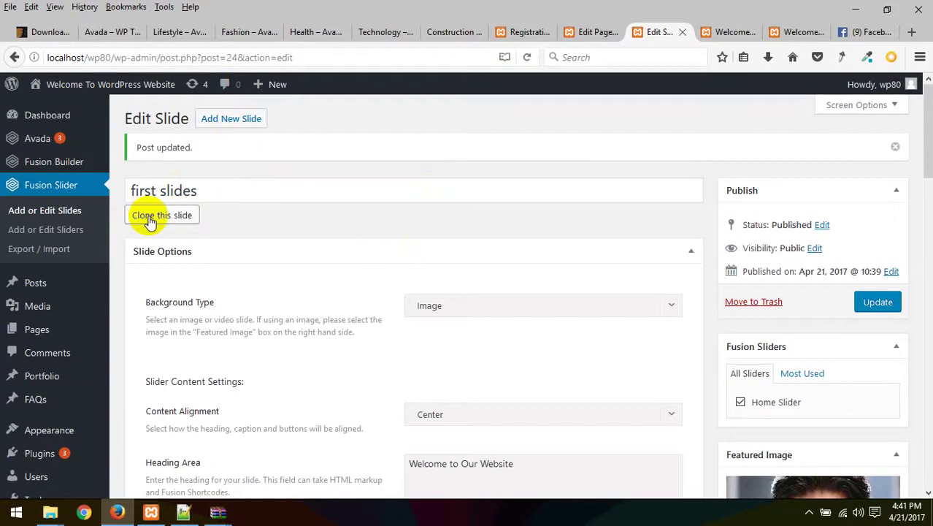
click(232, 118)
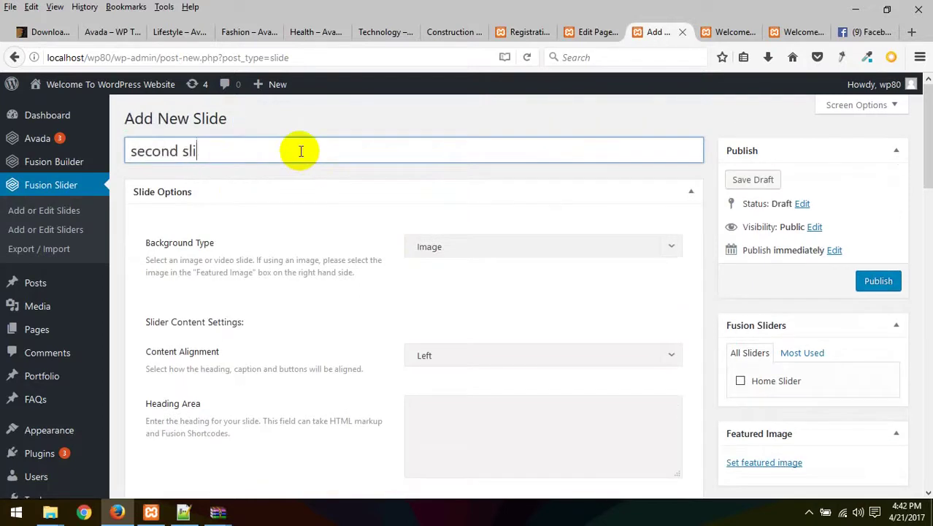
text(second slides)
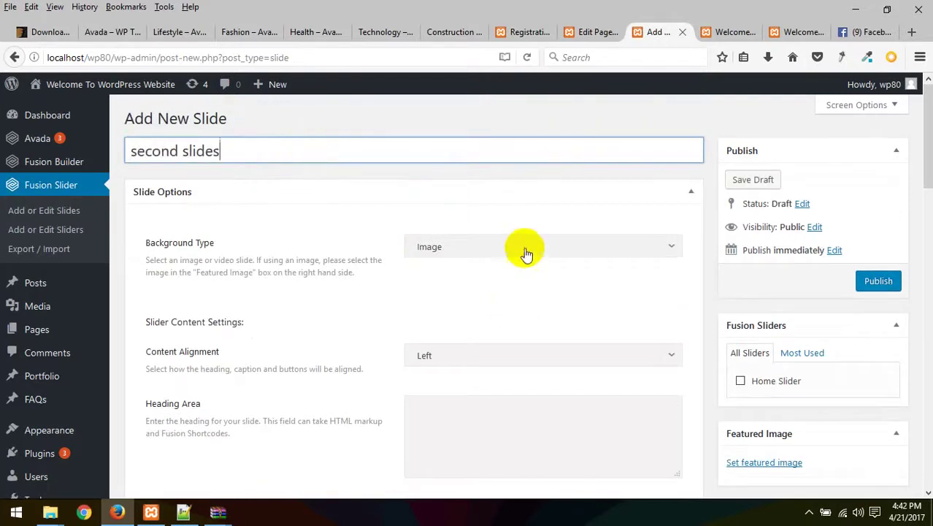
Set the new slide's background type to Youtube and start editing its Youtube Video ID
click(525, 250)
click(454, 324)
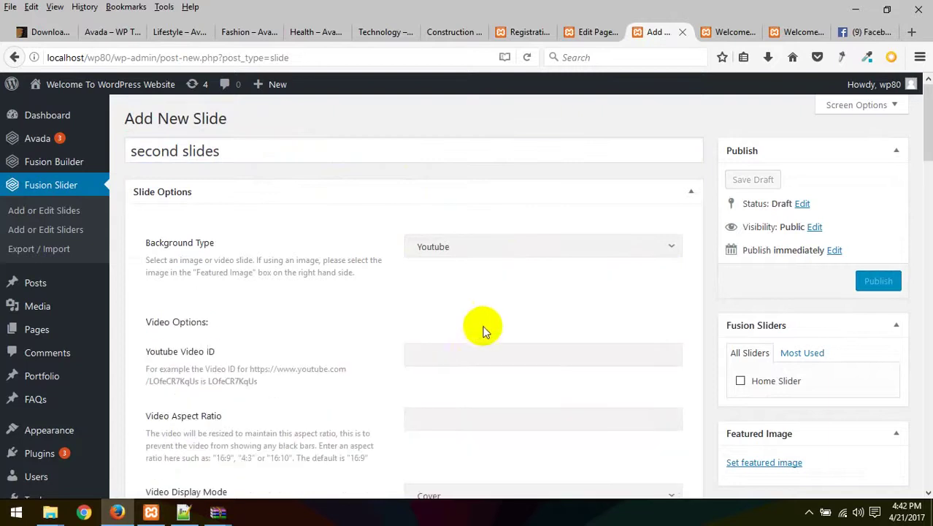
click(447, 358)
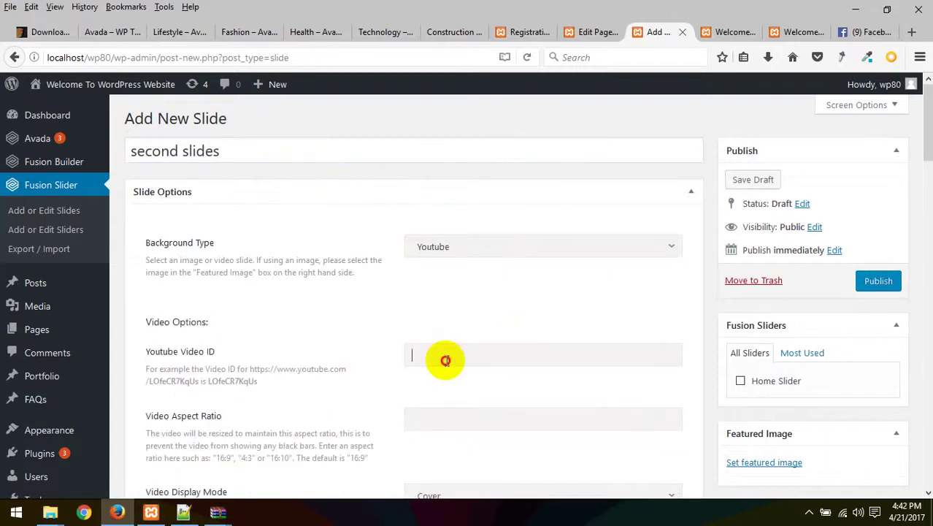
Open youtube.com in a new browser tab
click(910, 32)
text(f)
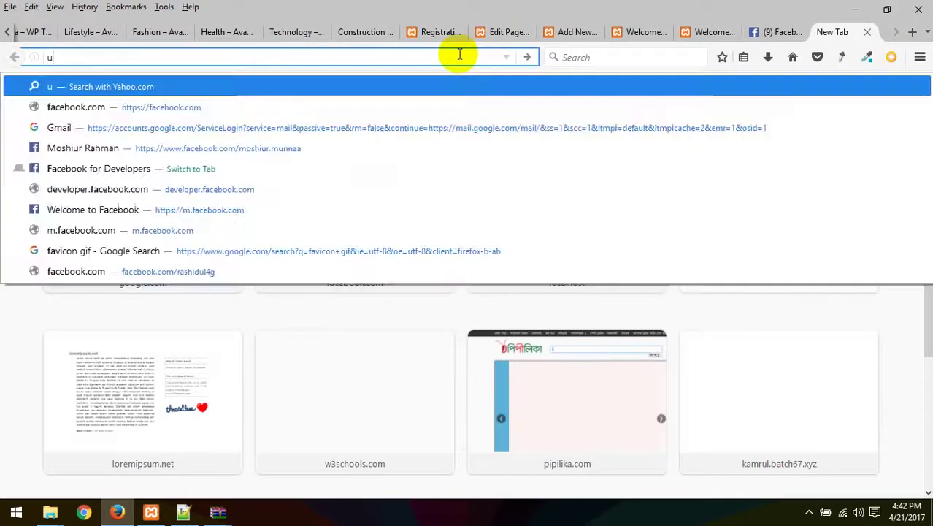
key(BackSpace)
text(w)
key(BackSpace)
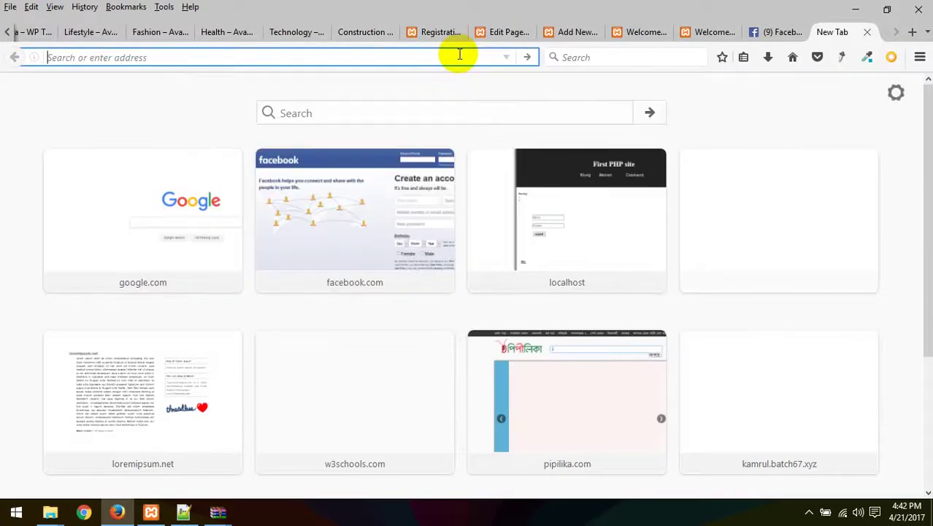
text(a)
key(BackSpace)
text(youtube.com/)
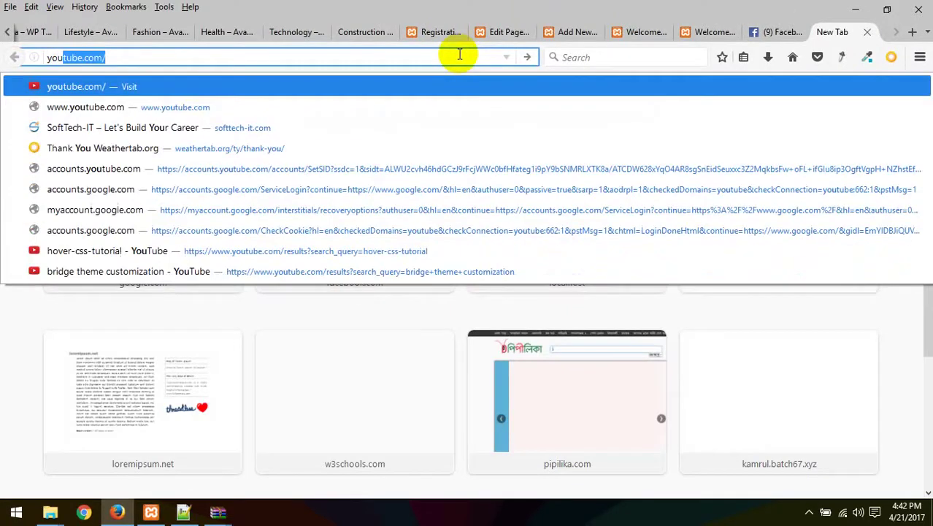
key(Return)
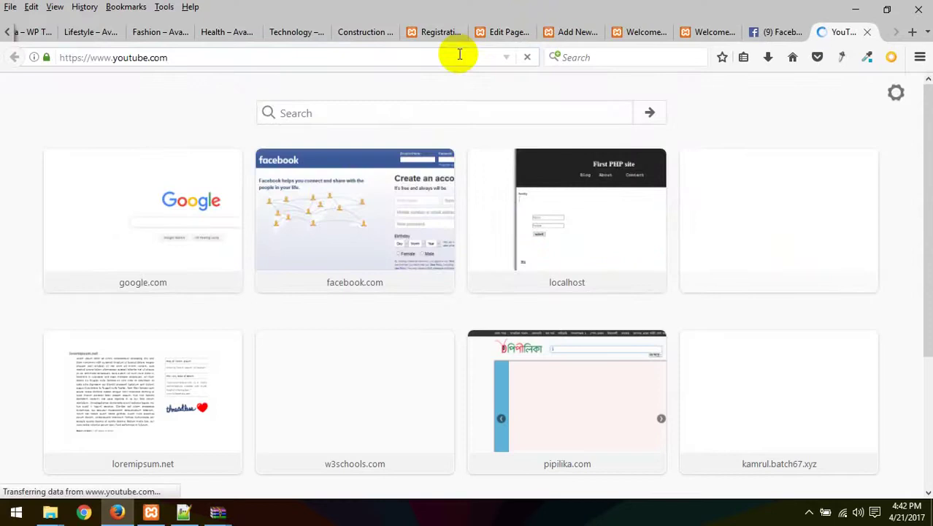
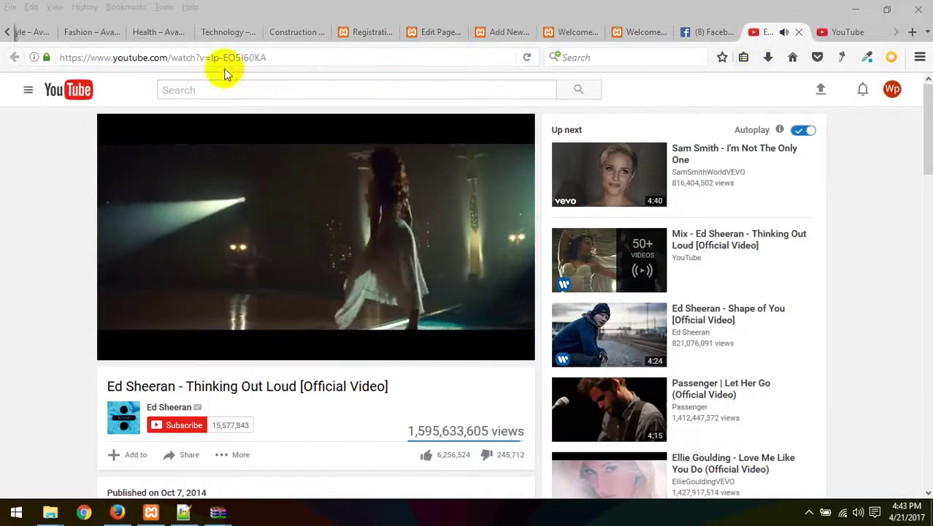
Copy the video ID from the Thinking Out Loud video's URL and enter lp-EO5I60KA as the slide's Youtube Video ID
drag(281, 57, 207, 57)
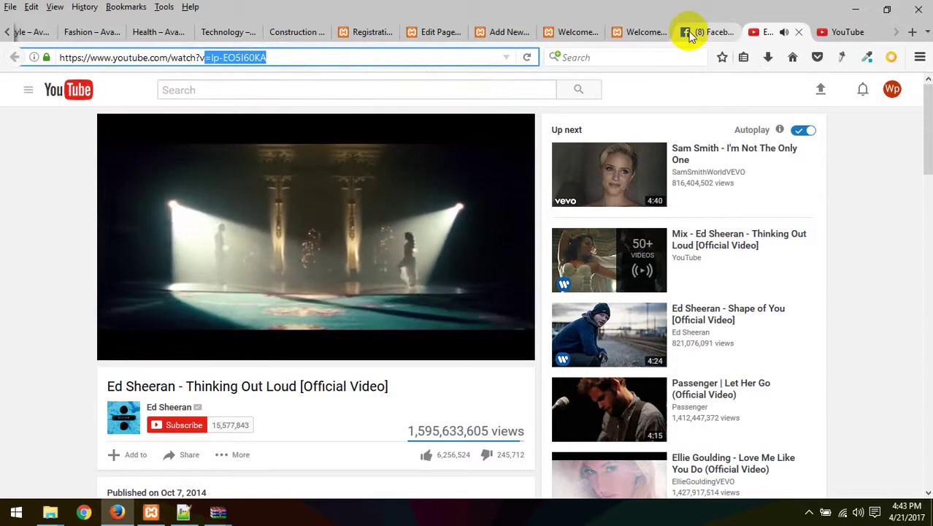
click(211, 57)
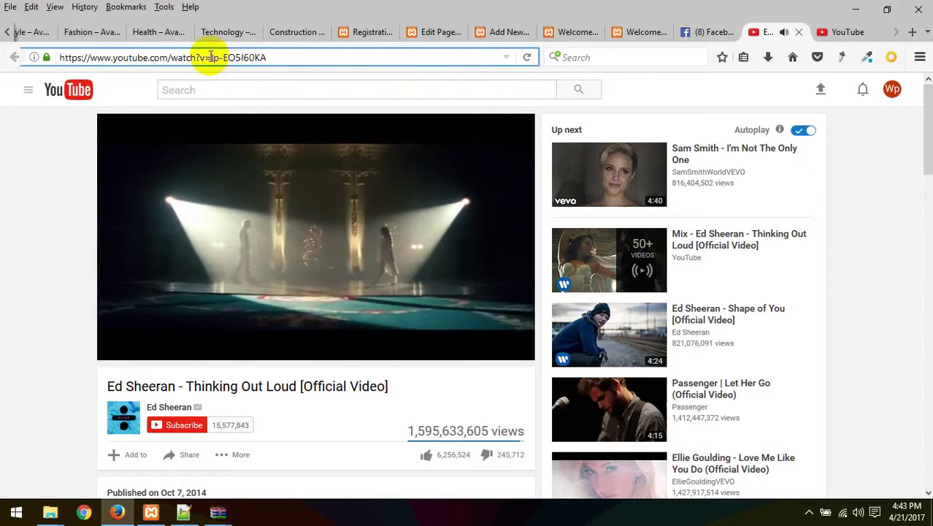
drag(210, 57, 357, 55)
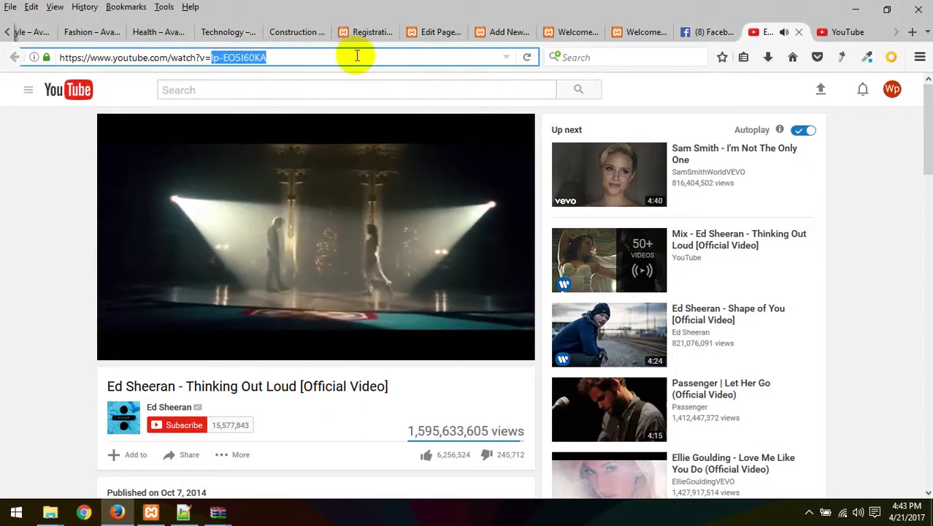
click(646, 32)
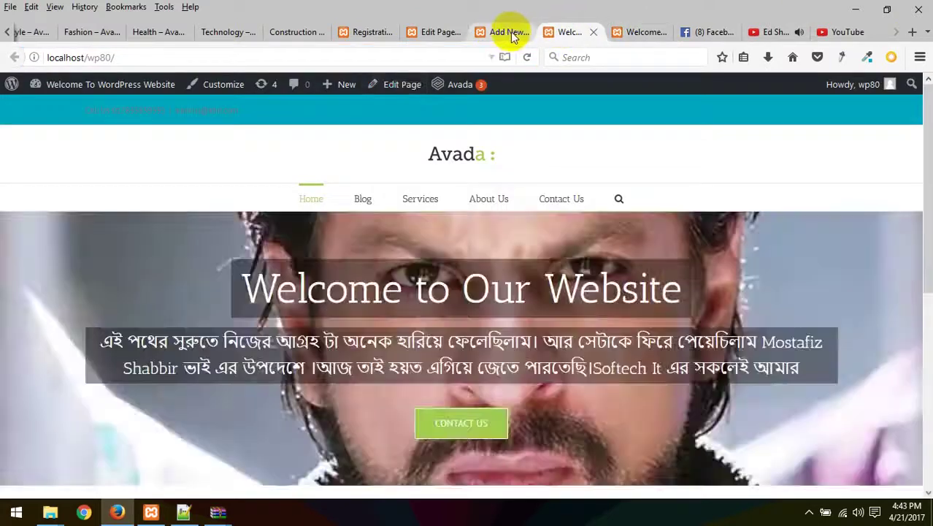
click(510, 31)
click(439, 354)
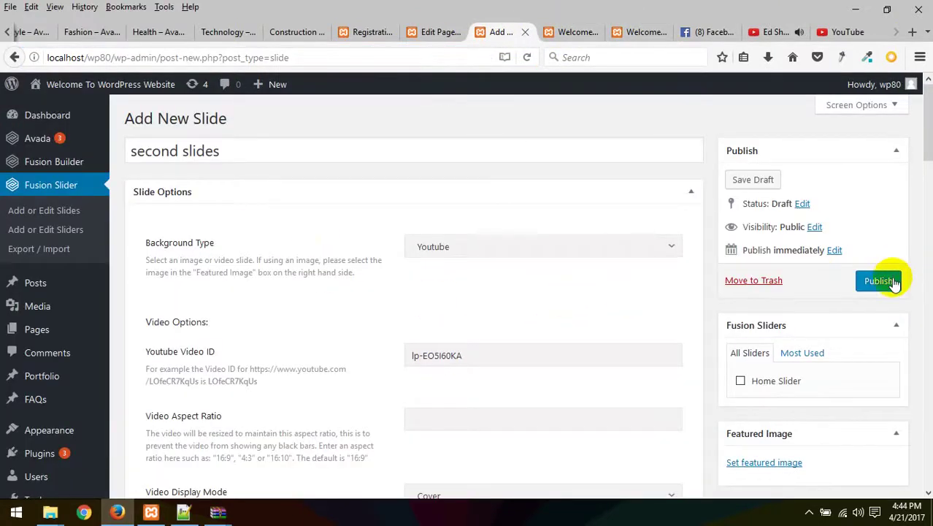
Review the slide's video options and publish the "second slides" slide
scroll(660, 333, down, 5)
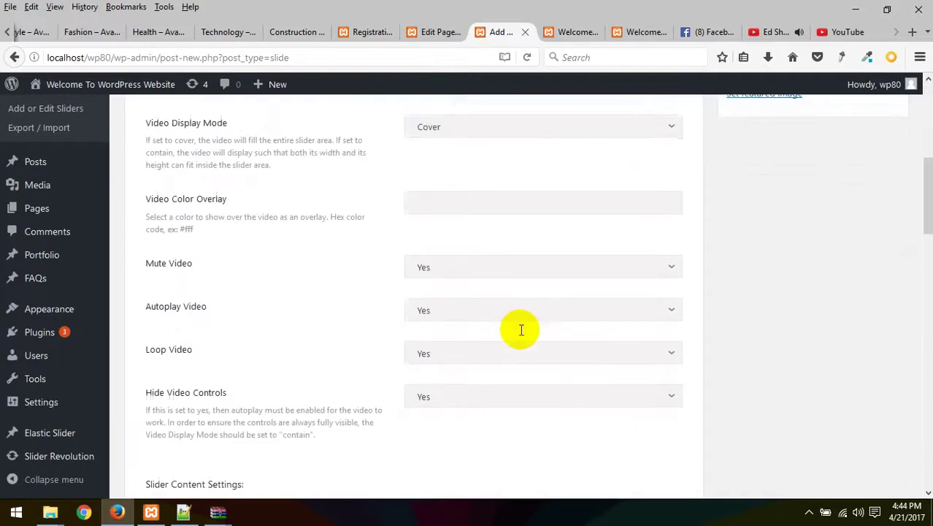
scroll(576, 321, down, 4)
scroll(706, 347, up, 8)
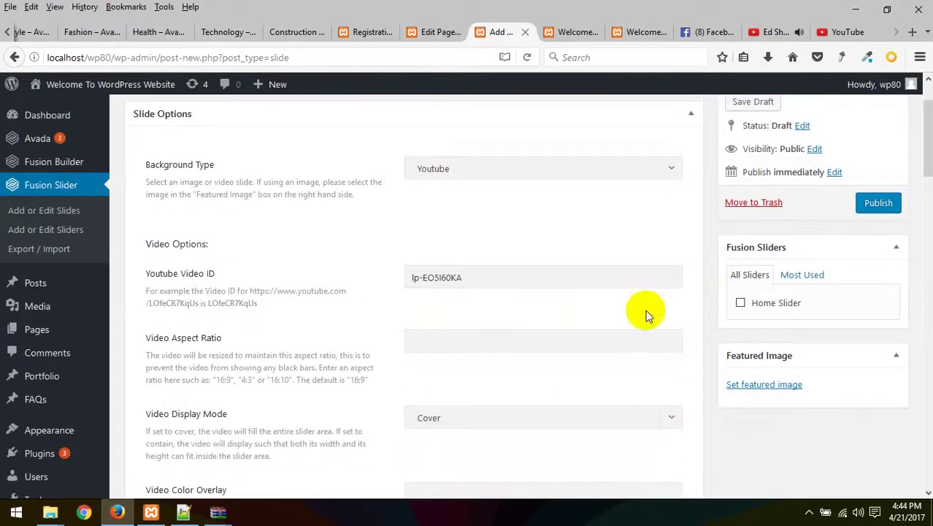
click(559, 29)
right_click(544, 137)
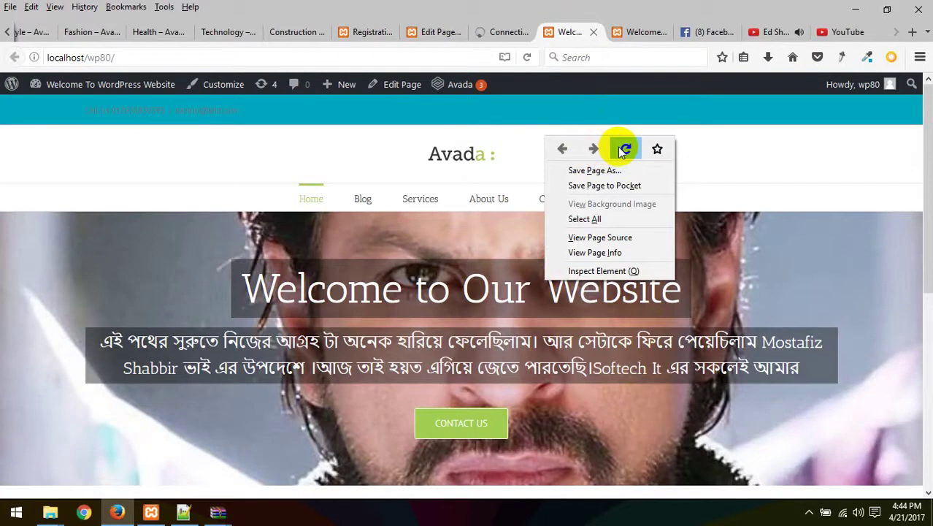
click(502, 35)
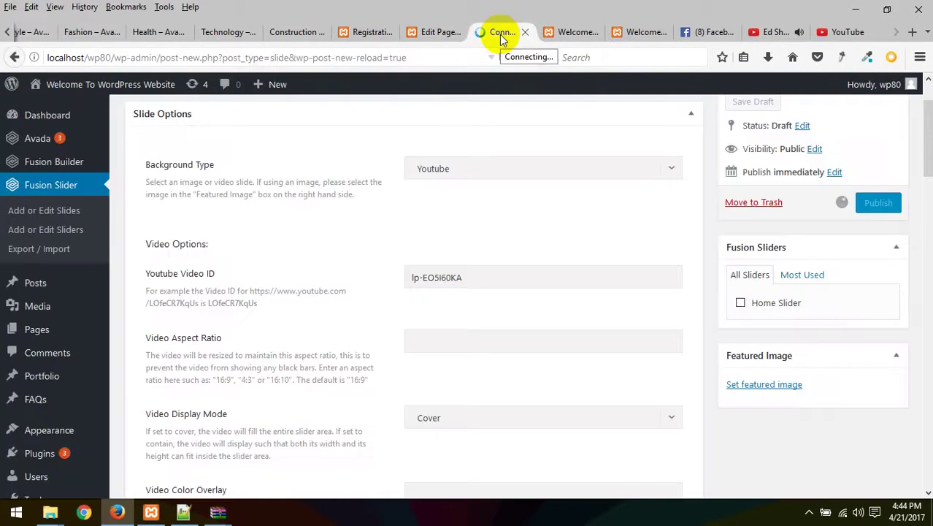
Assign the "second slides" slide to the Home Slider and update it
scroll(784, 364, down, 2)
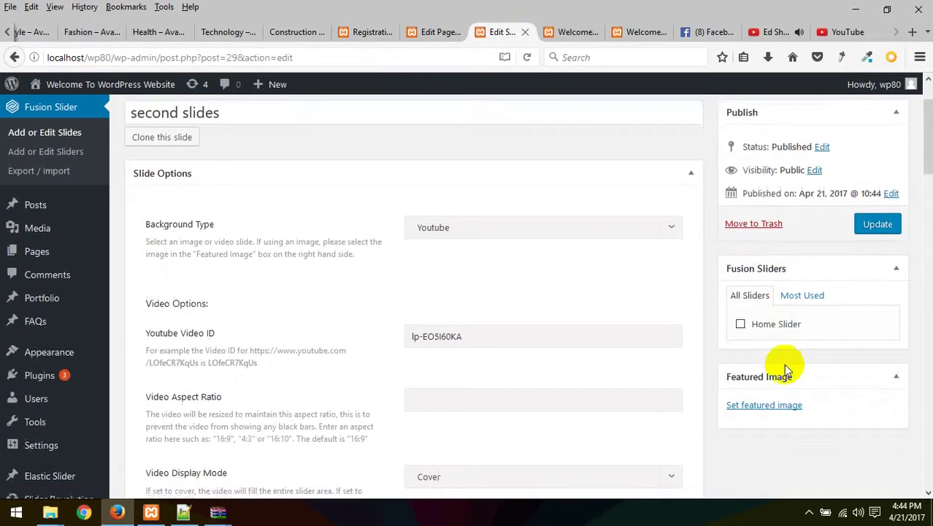
click(787, 324)
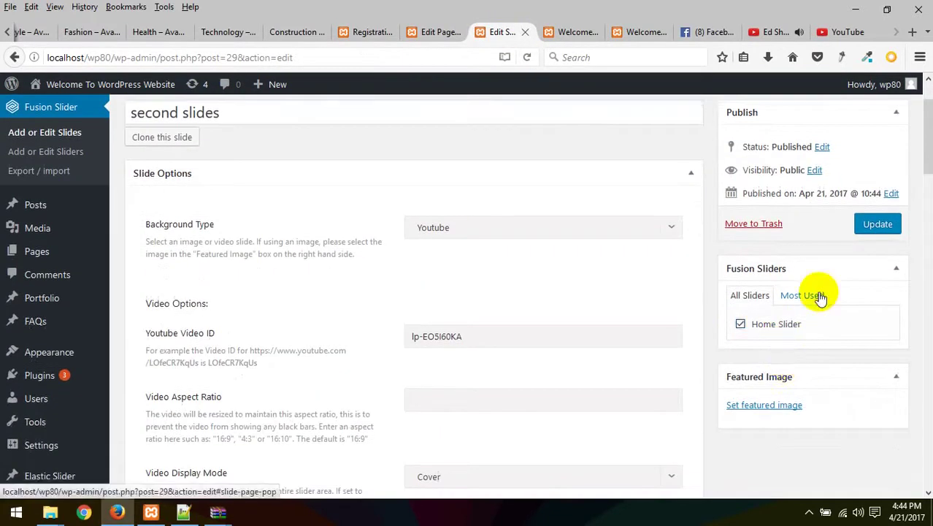
click(875, 224)
Pause the Thinking Out Loud video that is playing on YouTube
click(577, 34)
right_click(561, 167)
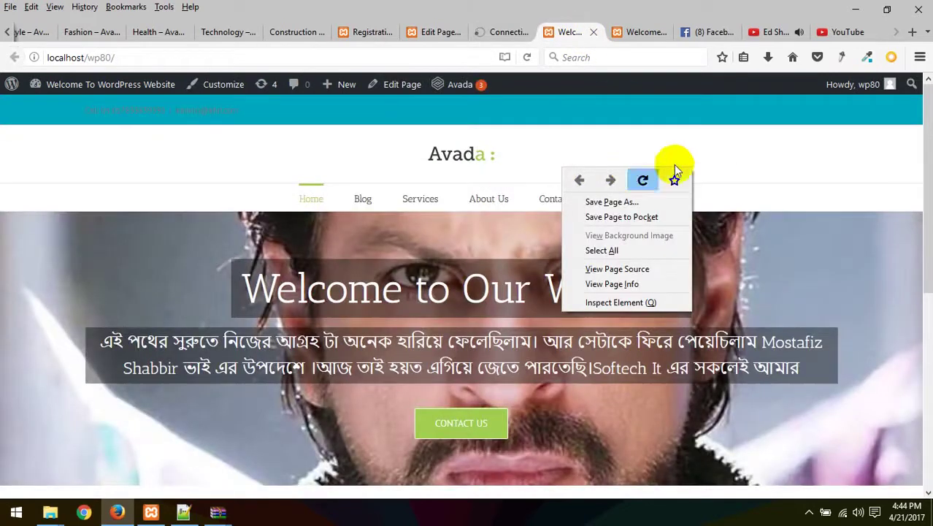
click(771, 31)
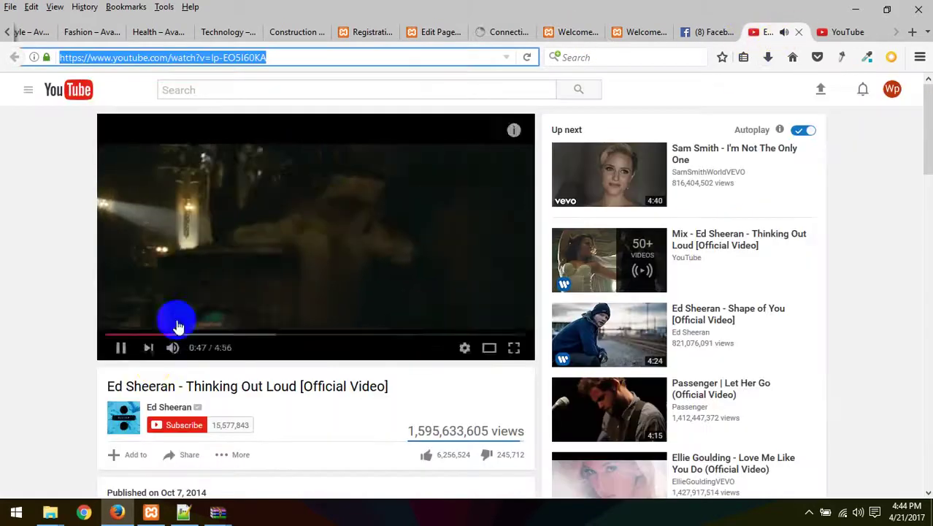
click(121, 348)
Reload the homepage and flip through the slider to check the new video slide and the image slide
click(502, 32)
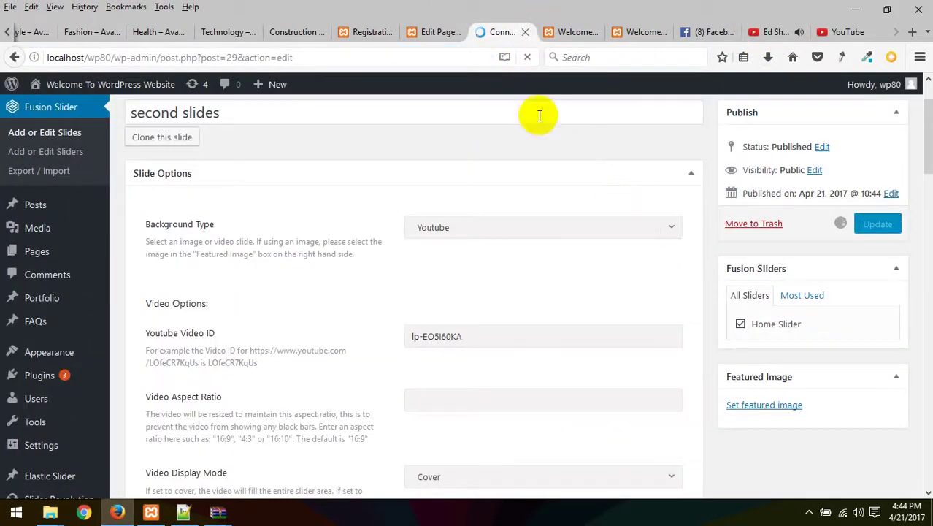
click(567, 32)
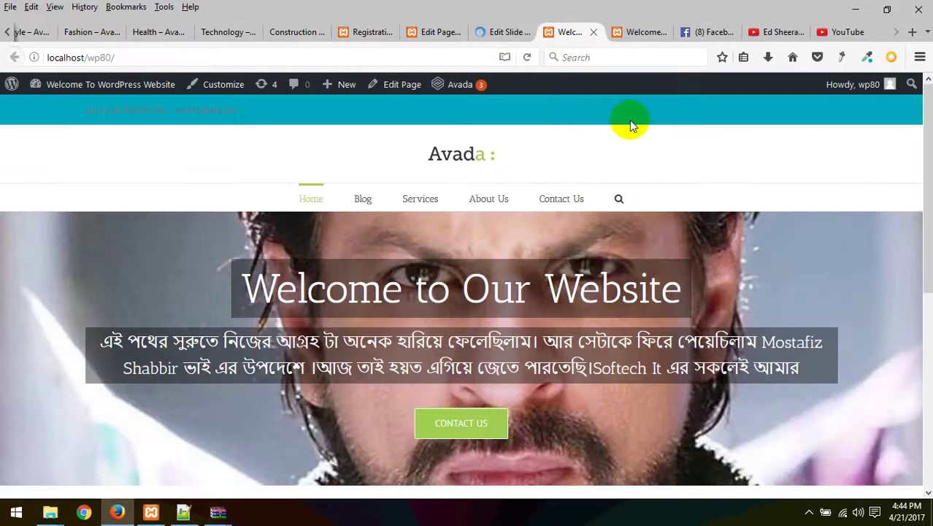
right_click(703, 141)
click(777, 152)
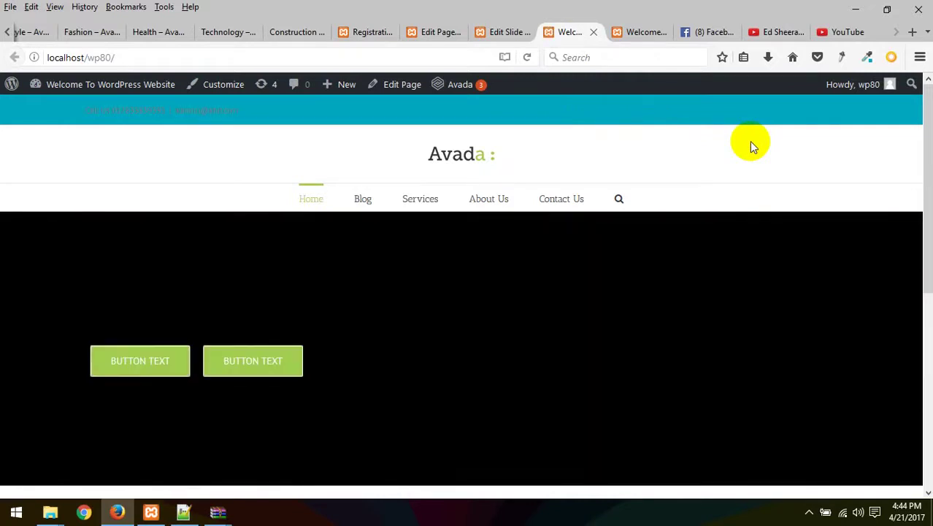
scroll(922, 156, down, 2)
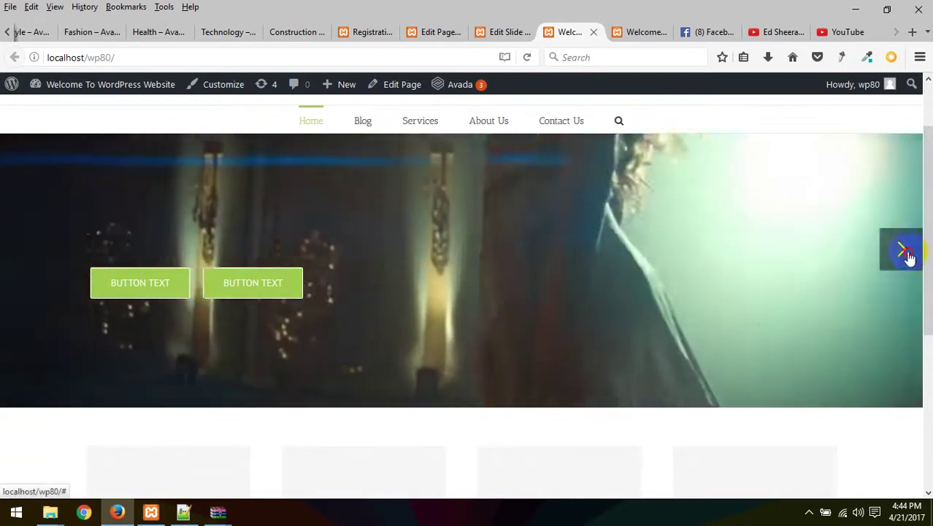
click(908, 254)
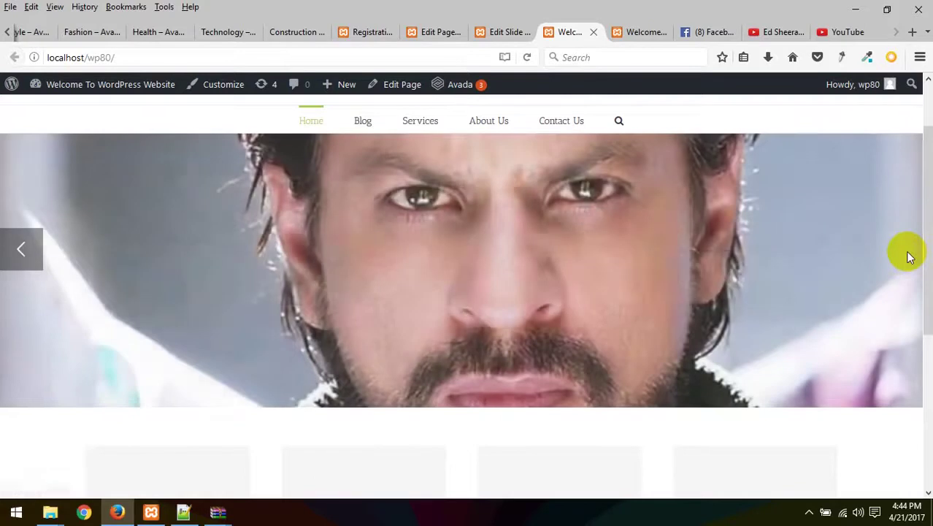
click(4, 261)
Examine the Home page's Fusion Slider block and the slider settings in its Fusion Page Options
click(485, 31)
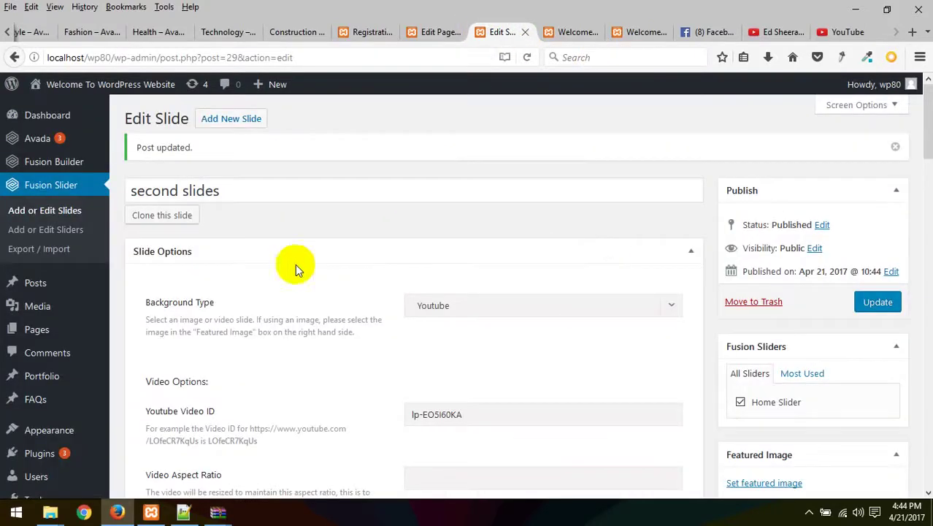
click(430, 32)
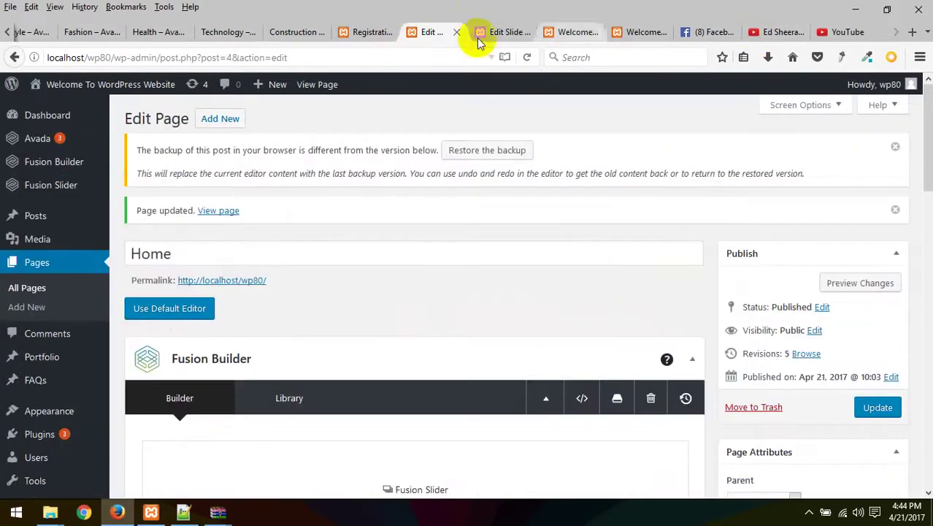
scroll(457, 347, down, 10)
click(363, 32)
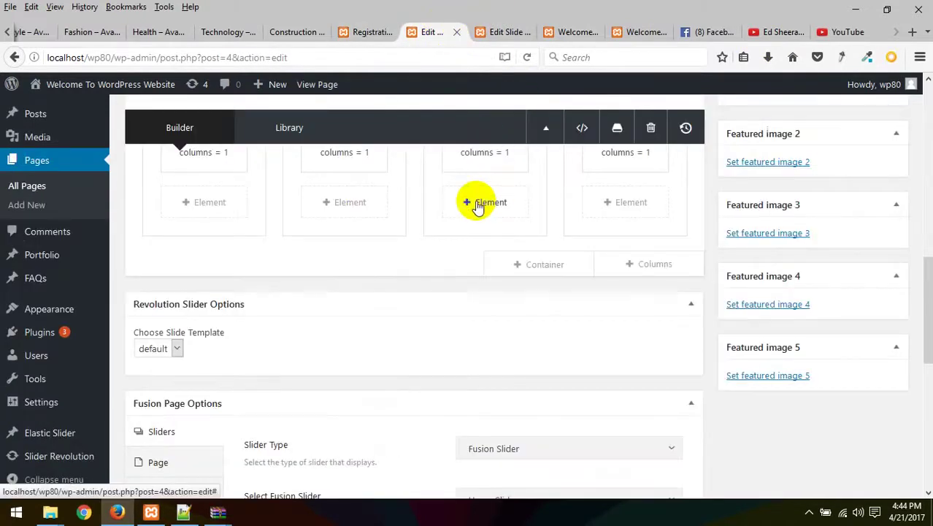
scroll(478, 208, down, 5)
scroll(525, 265, up, 3)
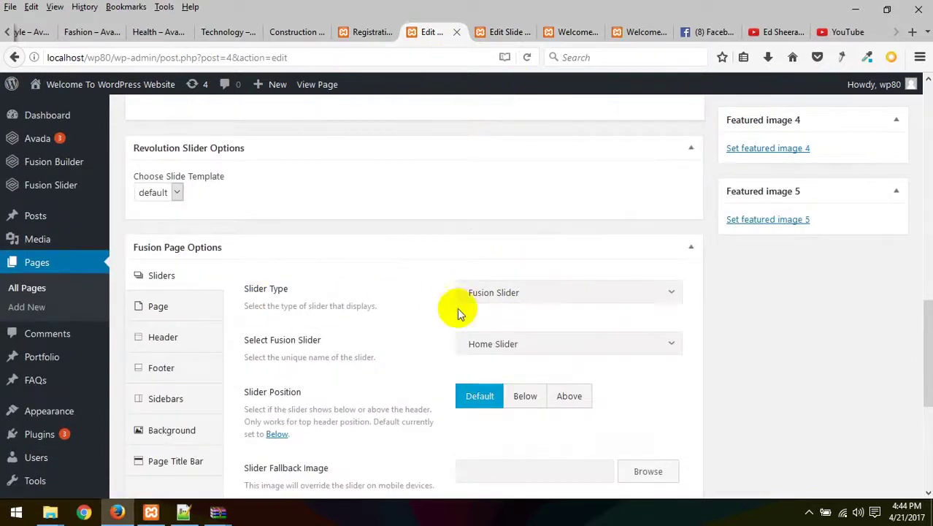
scroll(453, 309, up, 5)
scroll(431, 190, up, 3)
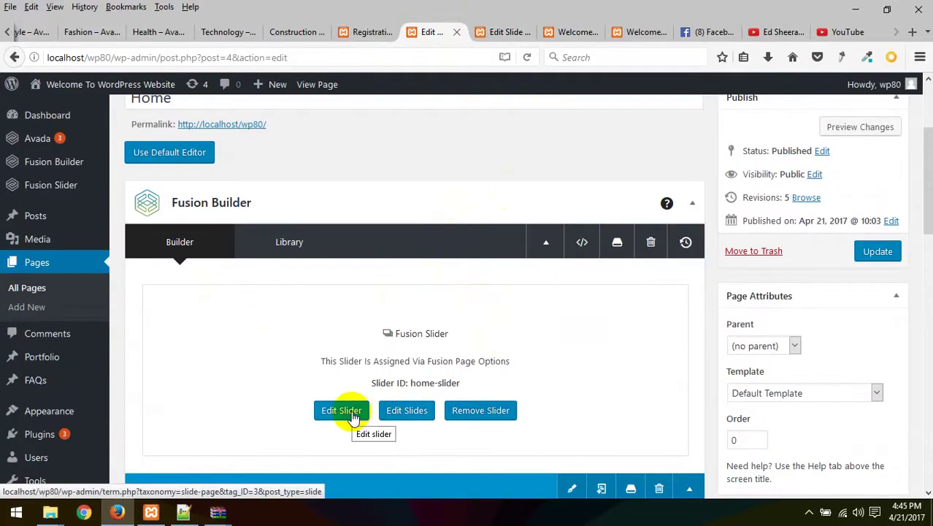
scroll(353, 417, down, 6)
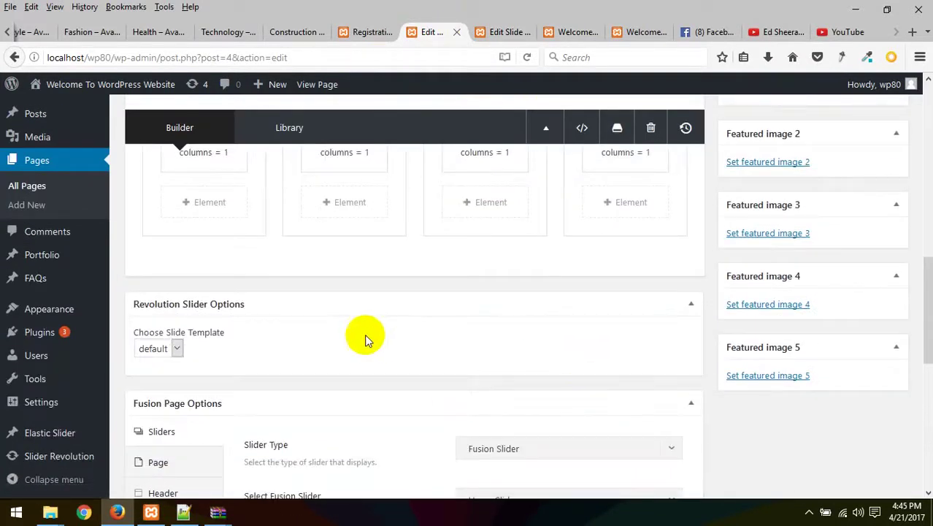
mouse_move(371, 280)
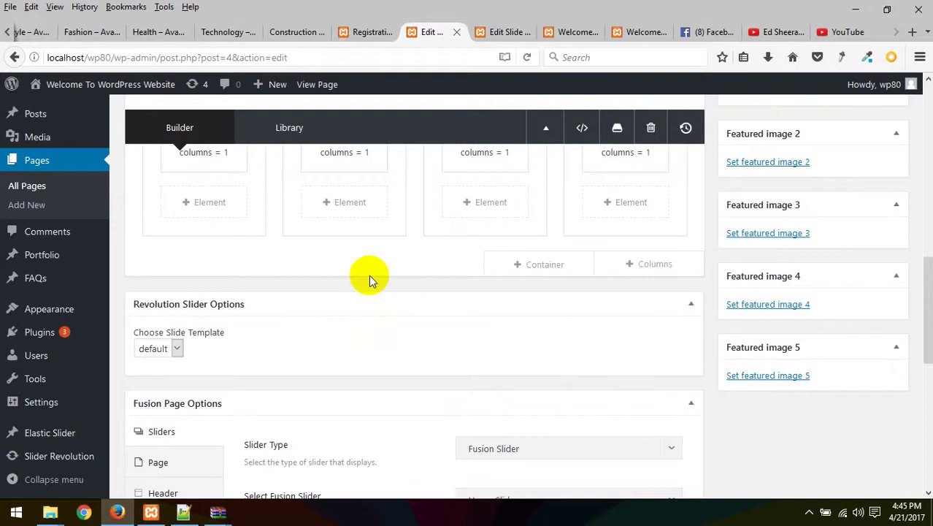
scroll(368, 275, up, 10)
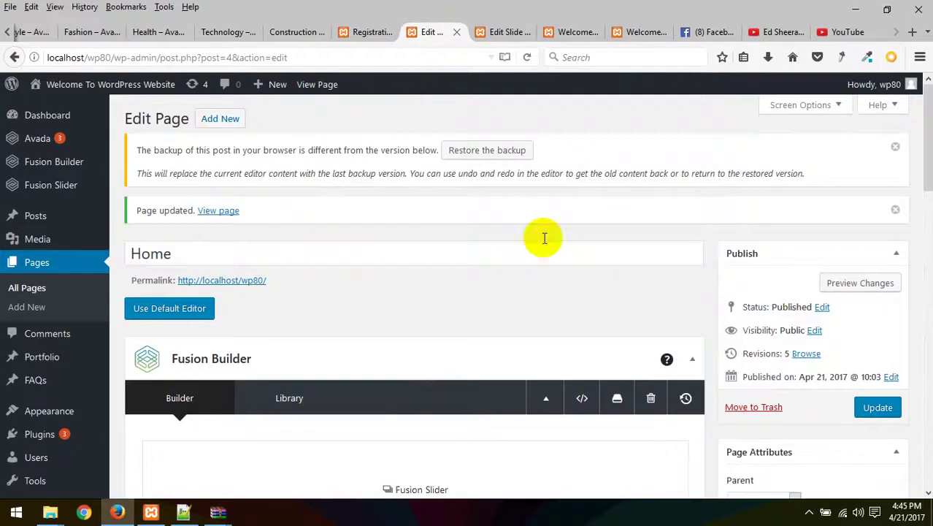
scroll(542, 236, down, 5)
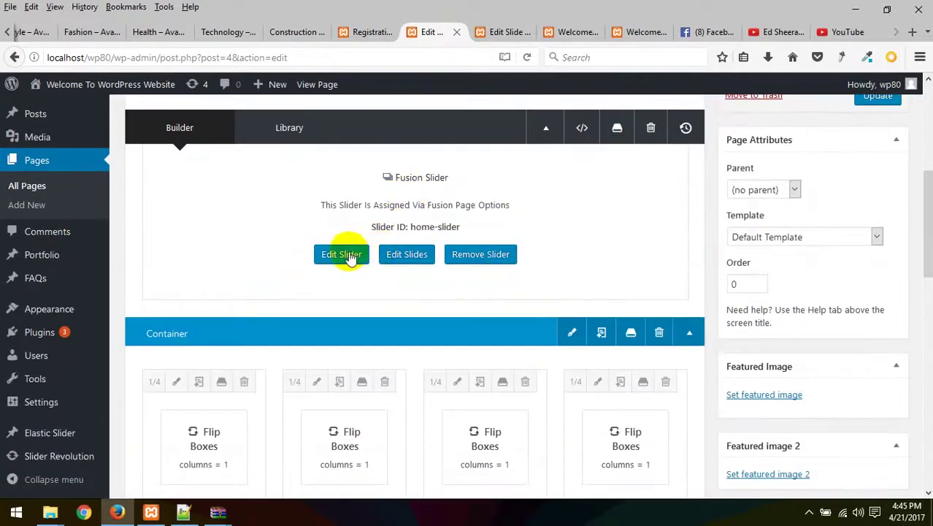
scroll(511, 256, up, 3)
mouse_move(388, 325)
mouse_down()
mouse_move(365, 410)
mouse_move(385, 328)
mouse_up()
Insert a new container with a single 1/1 column below the flip boxes on the Home page
scroll(384, 325, down, 4)
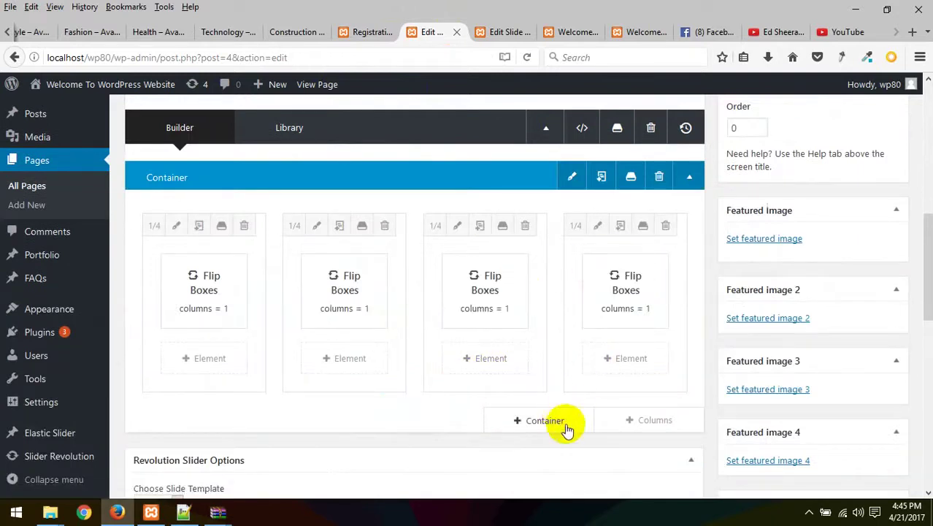
click(544, 420)
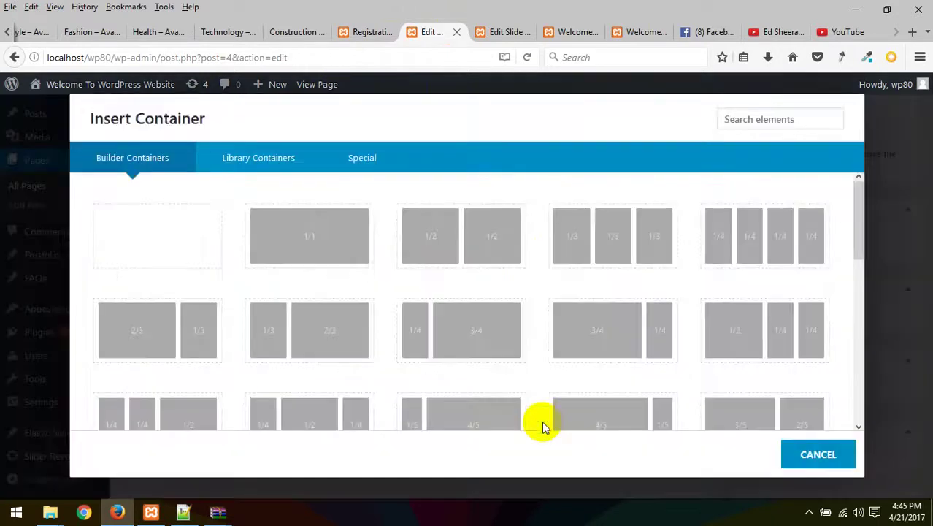
click(308, 267)
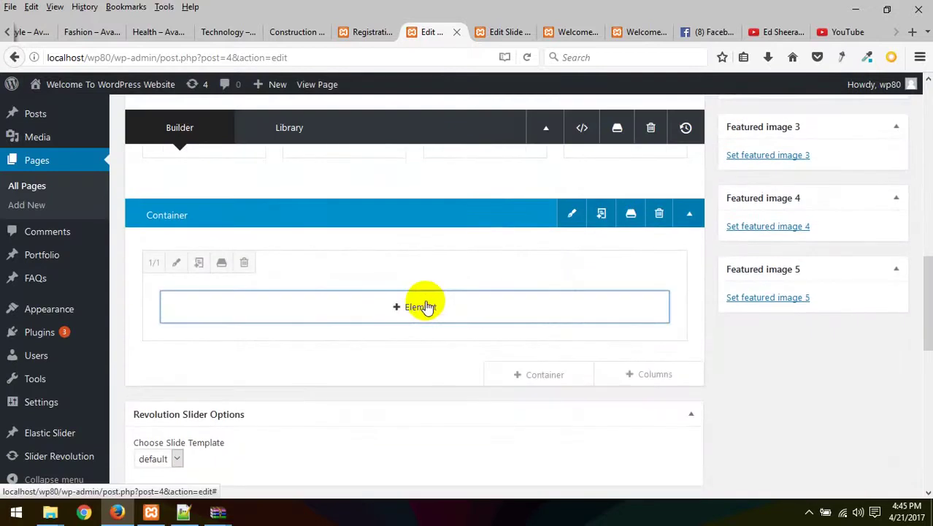
click(438, 307)
scroll(385, 277, down, 2)
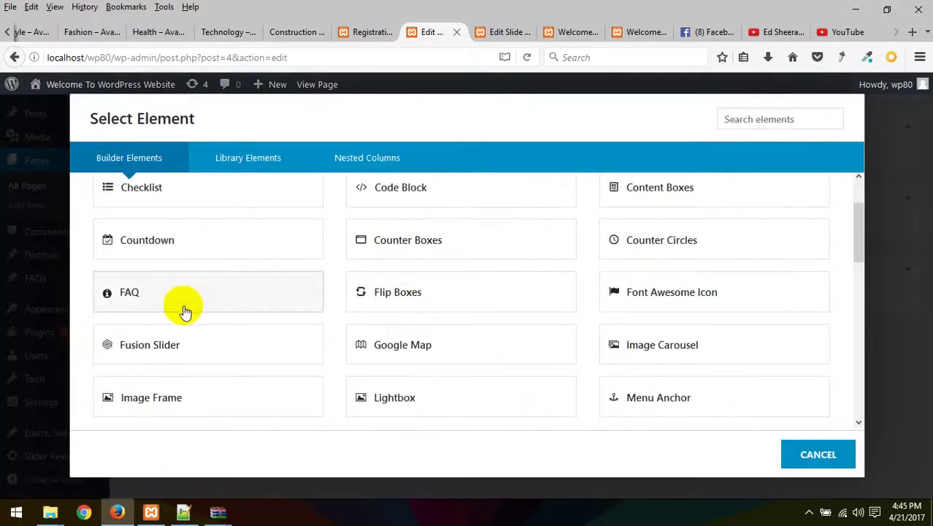
scroll(328, 318, down, 3)
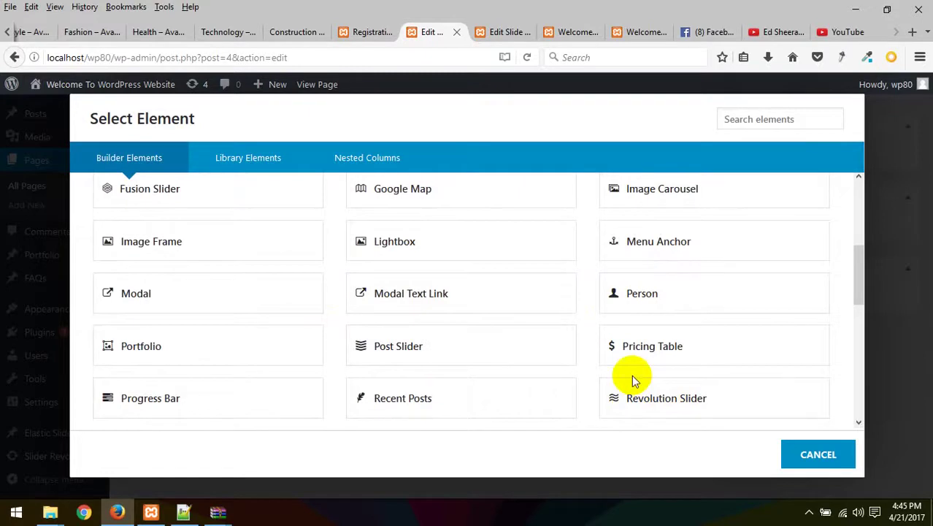
scroll(632, 376, up, 2)
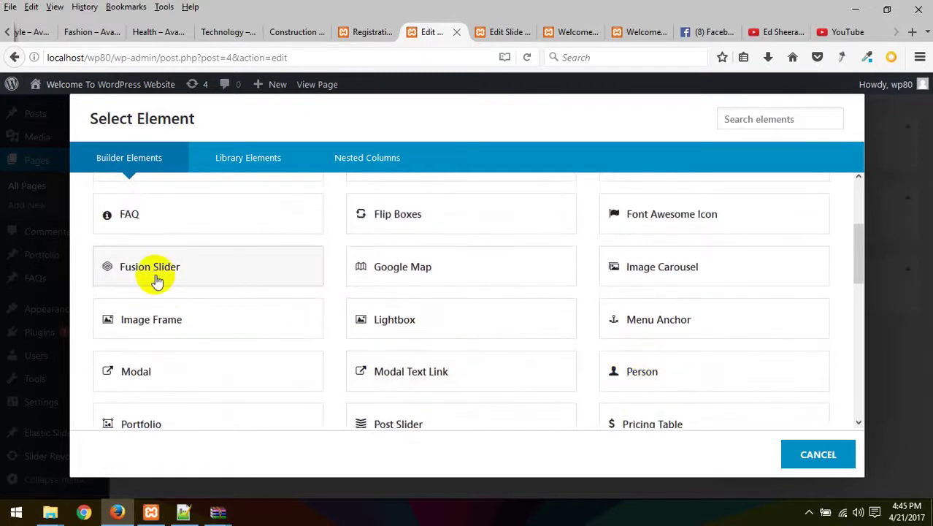
click(155, 279)
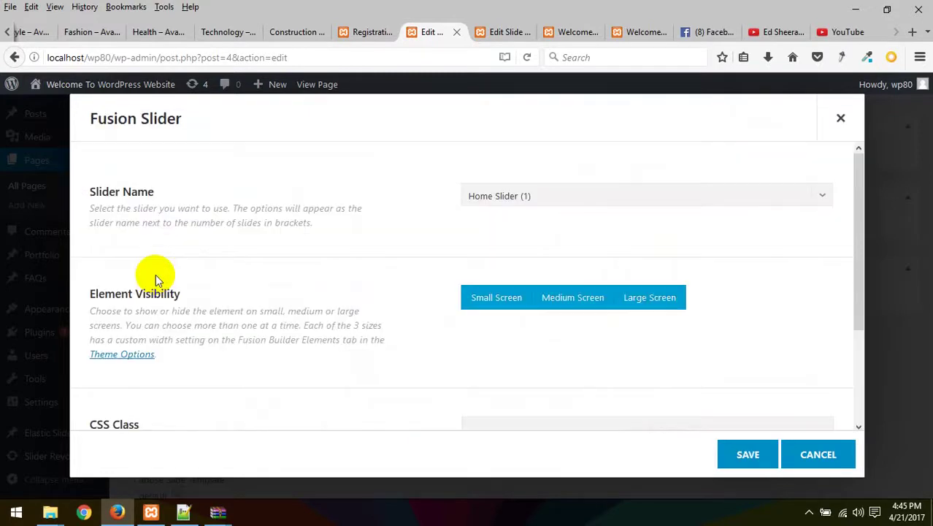
click(843, 119)
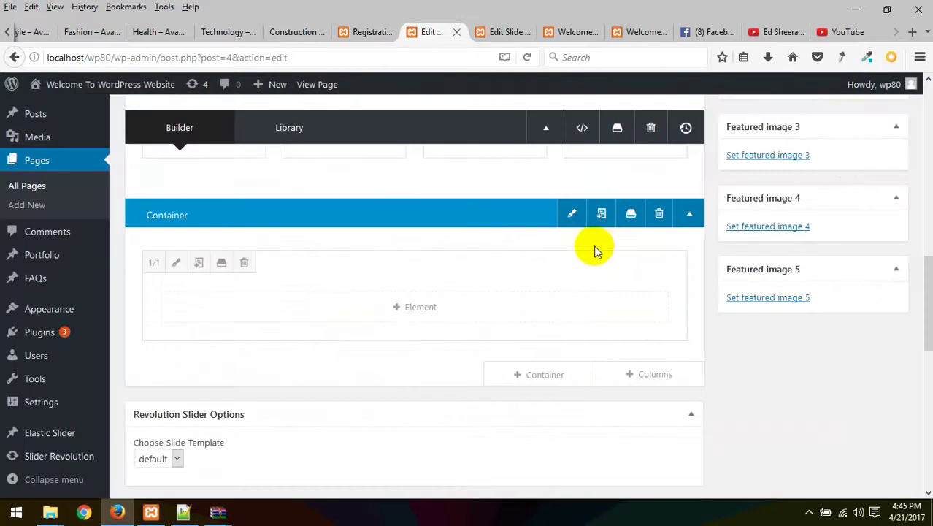
Close the Avada Registration, Edit Page and Edit Slide browser tabs
scroll(520, 273, up, 3)
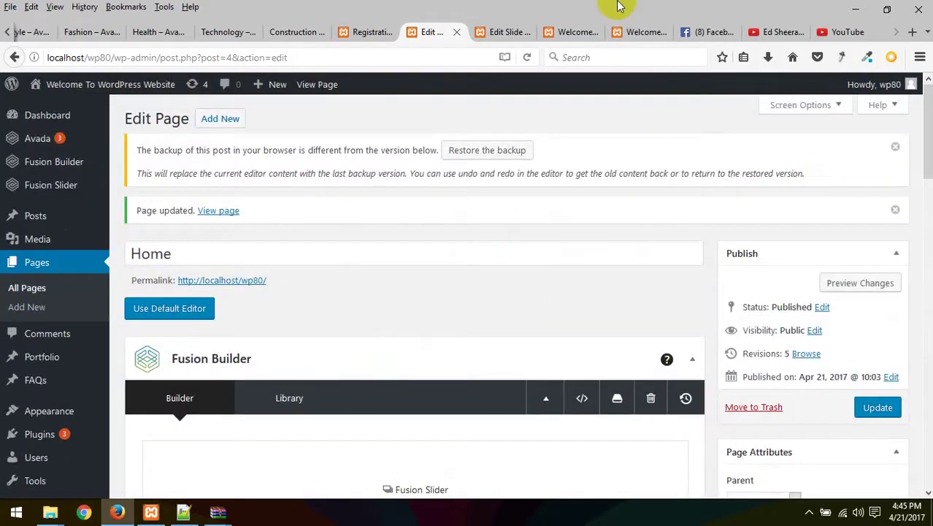
click(374, 35)
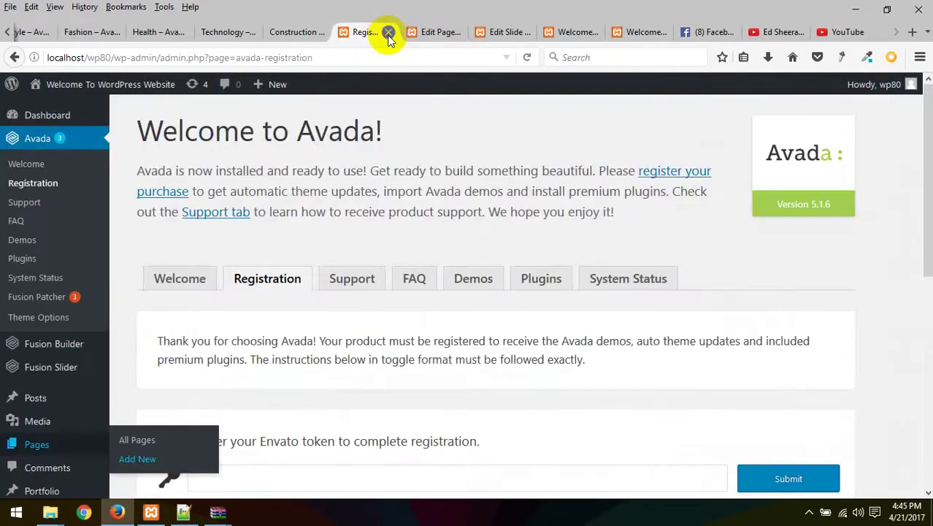
click(388, 32)
click(388, 32)
click(388, 33)
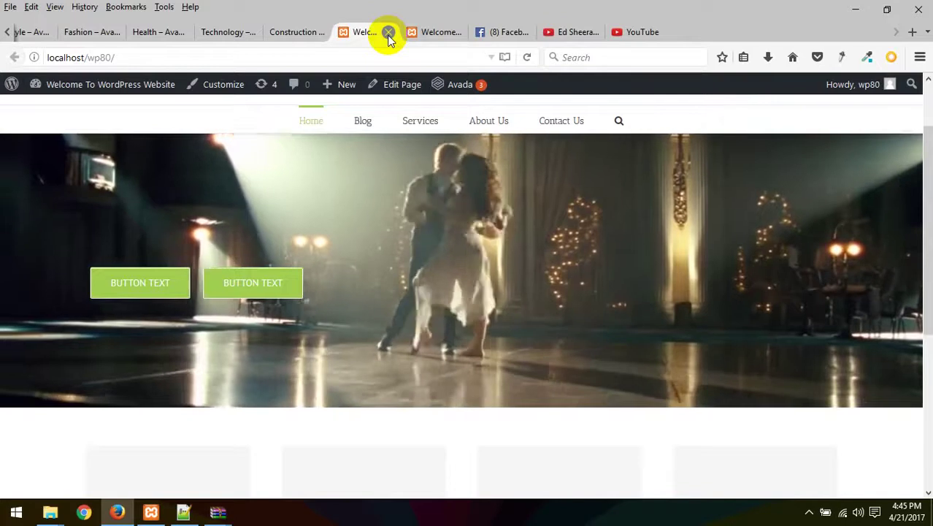
Return from the Avada Construction demo to the local homepage and open the WordPress dashboard from it
click(293, 34)
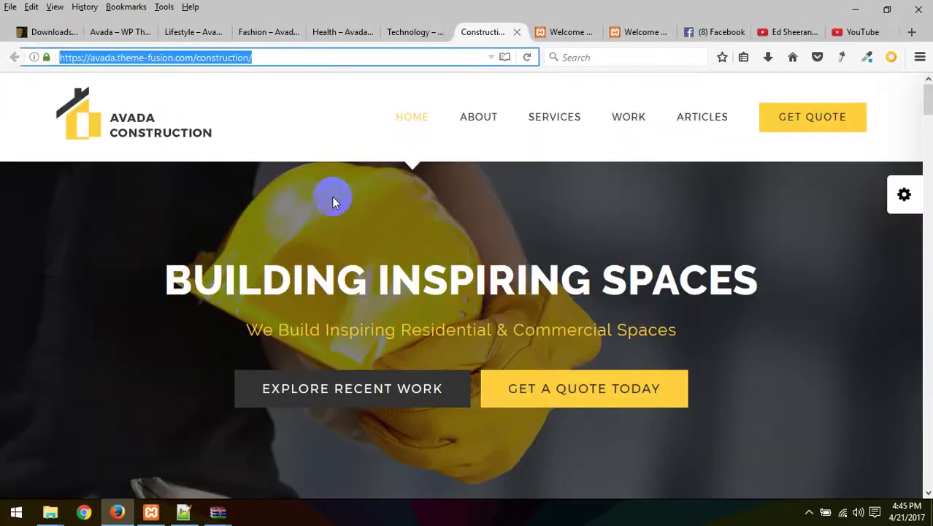
click(415, 32)
click(566, 32)
scroll(416, 205, up, 2)
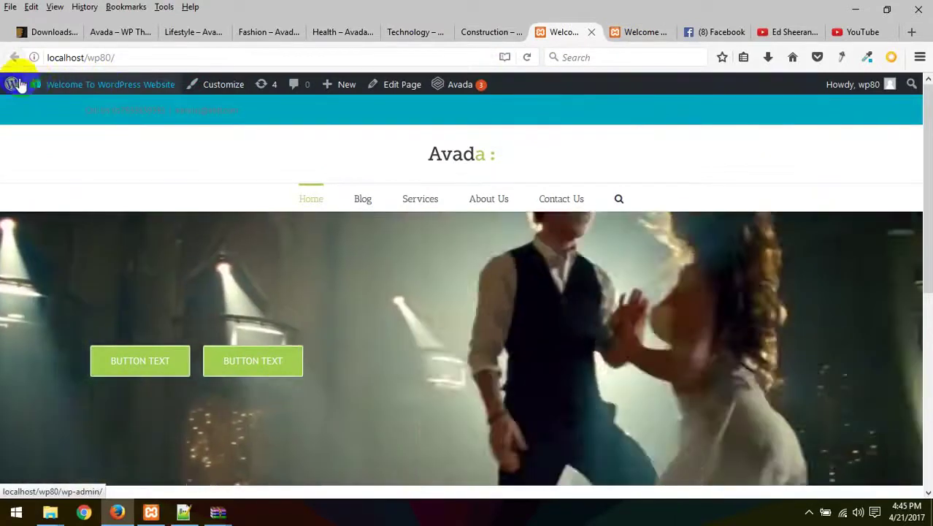
mouse_move(12, 84)
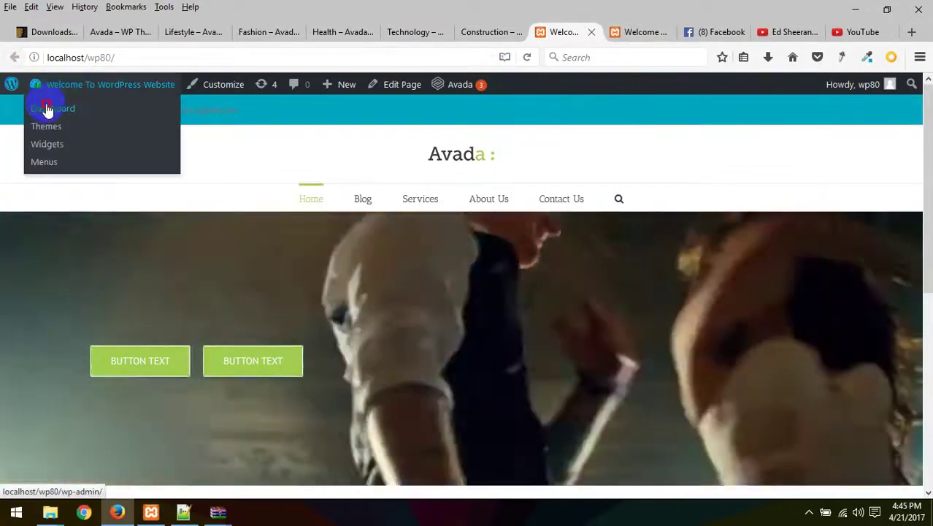
click(42, 92)
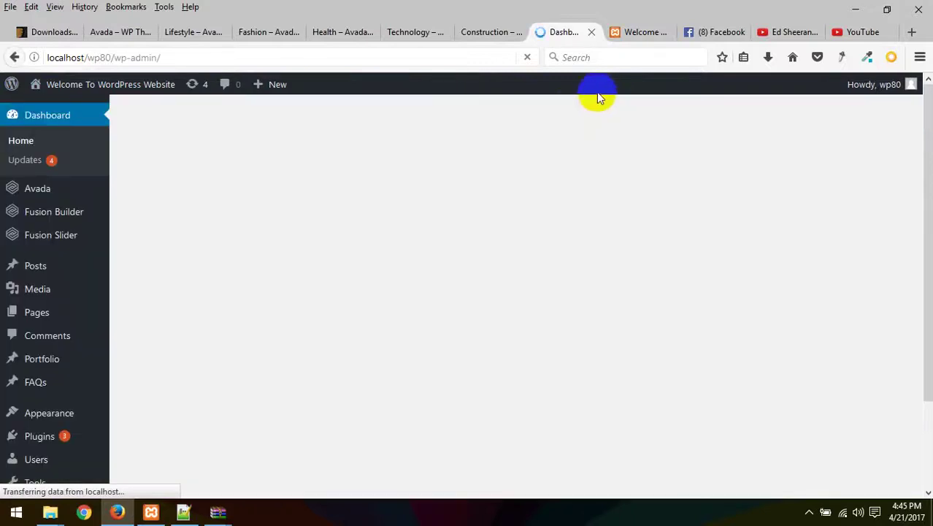
Close both YouTube browser tabs and the open Facebook chat window
click(785, 32)
click(815, 32)
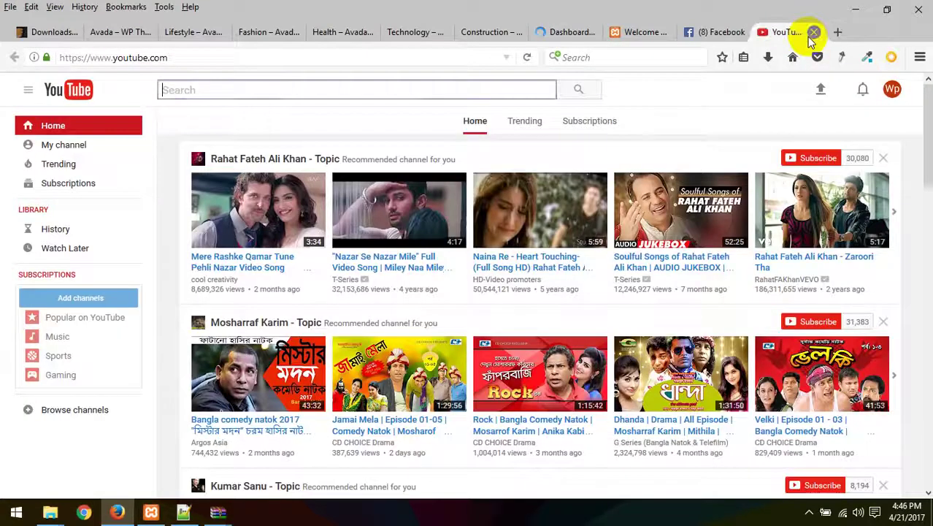
click(812, 32)
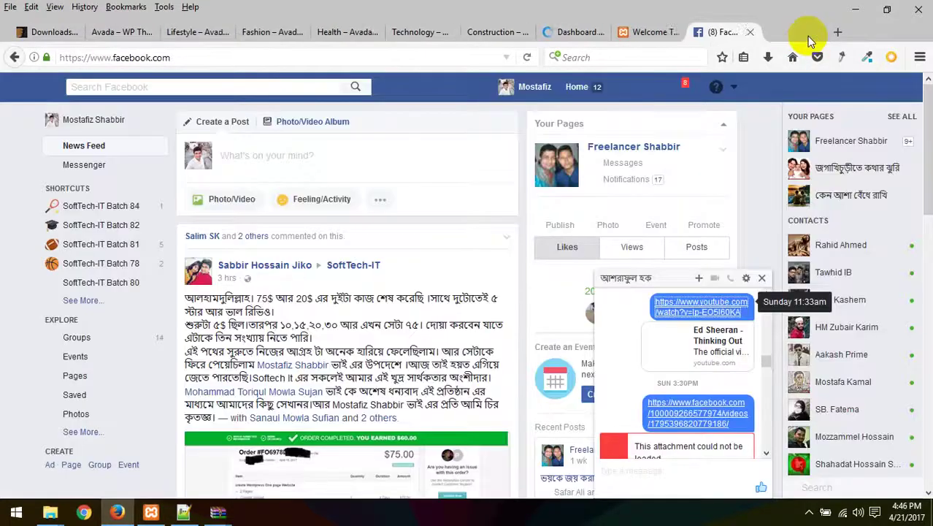
click(762, 278)
click(750, 31)
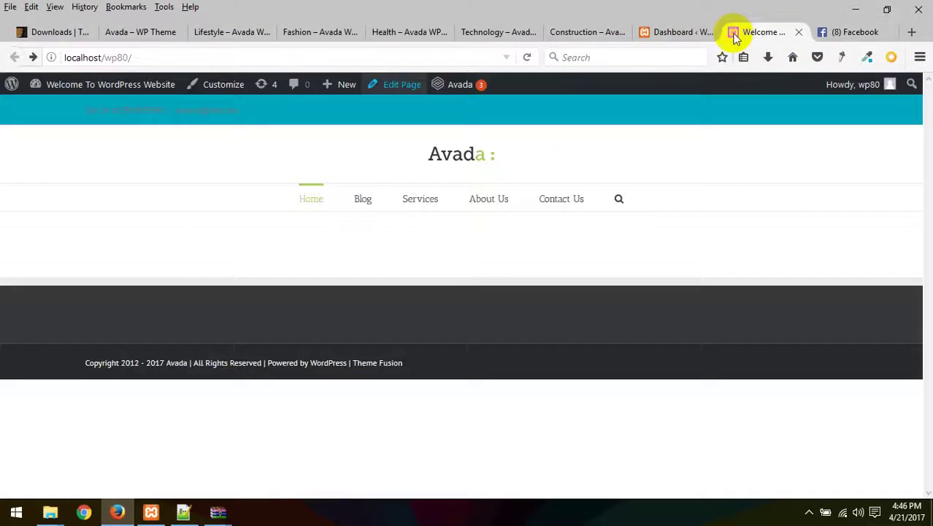
Open the installed plugins list from the WordPress dashboard and look through it
click(699, 33)
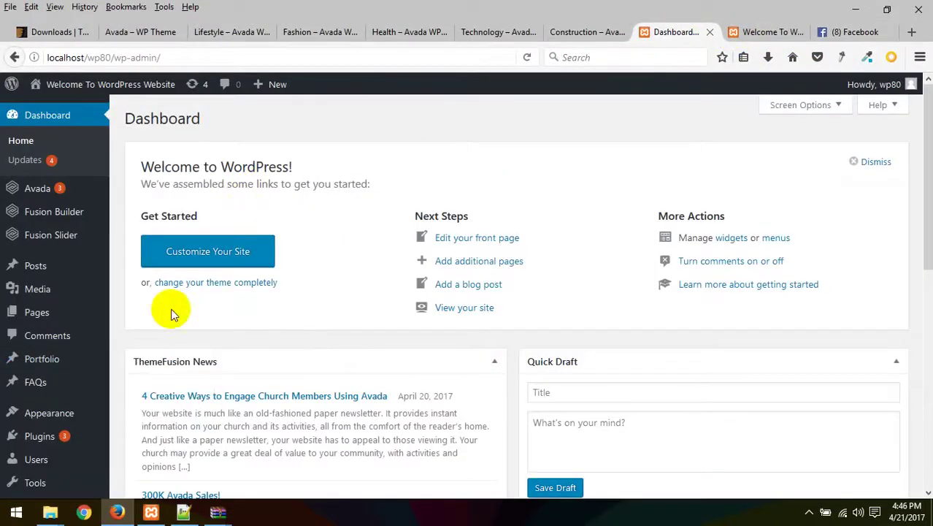
scroll(144, 310, down, 5)
scroll(140, 306, up, 5)
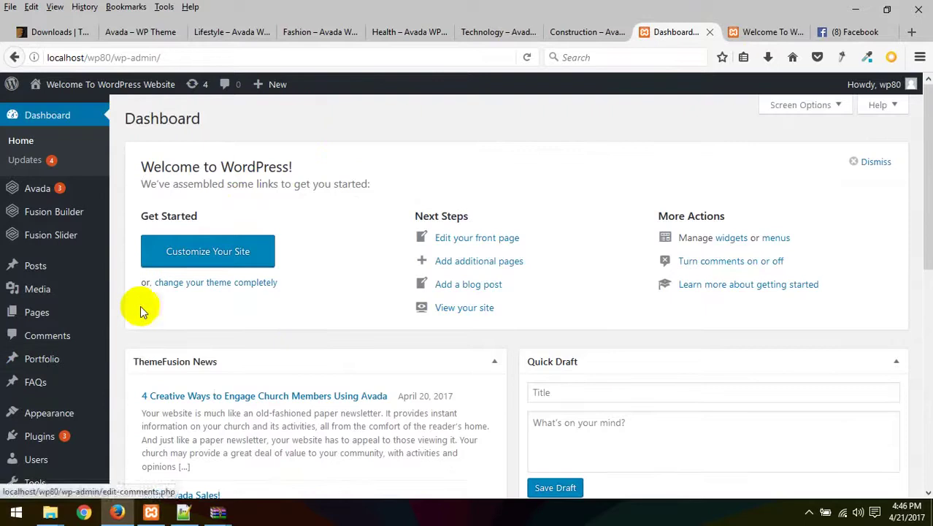
click(38, 265)
scroll(51, 281, down, 3)
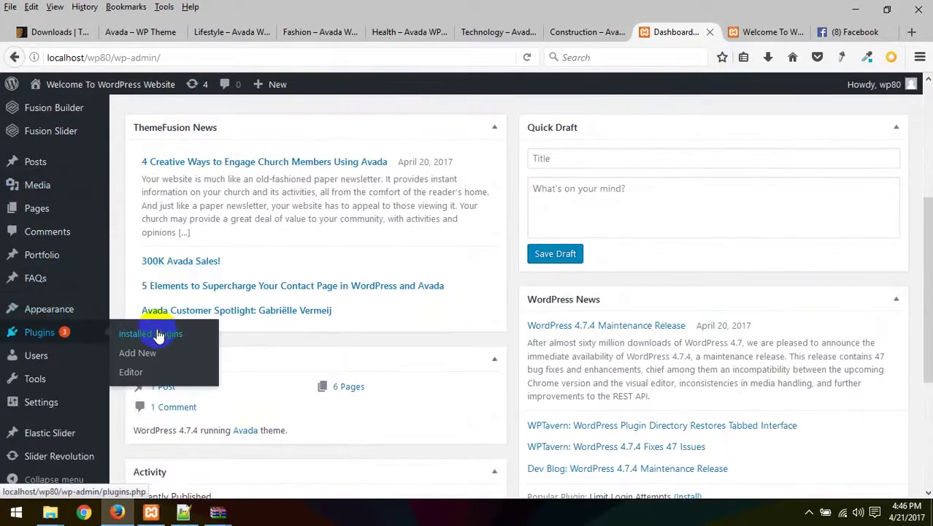
click(155, 333)
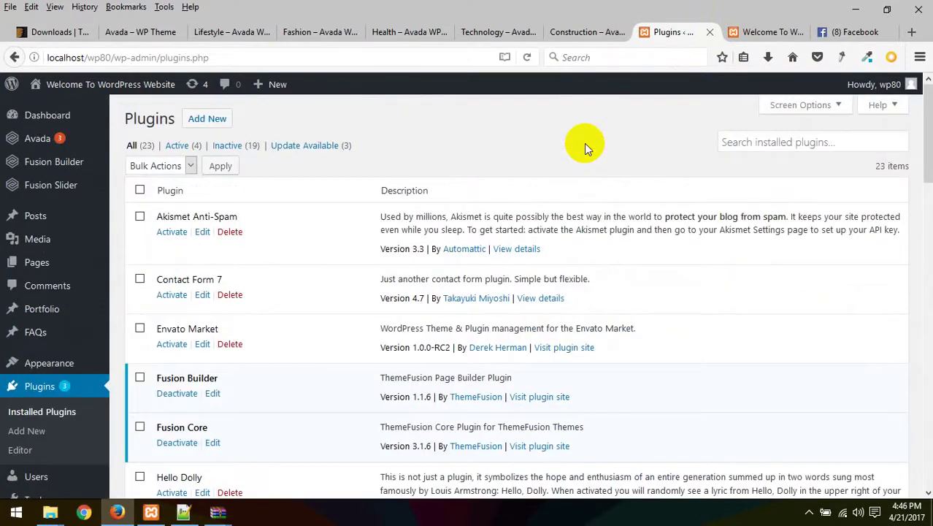
scroll(291, 400, down, 5)
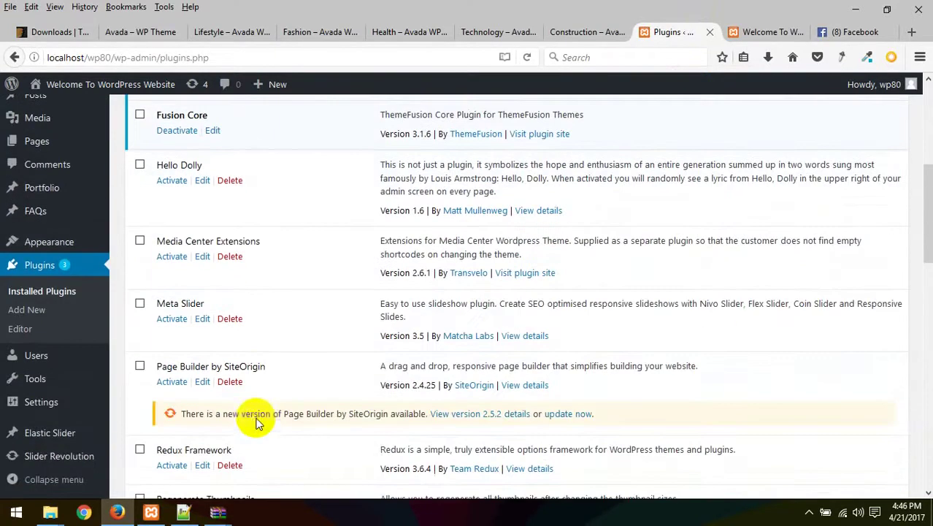
scroll(219, 379, down, 6)
scroll(194, 420, up, 11)
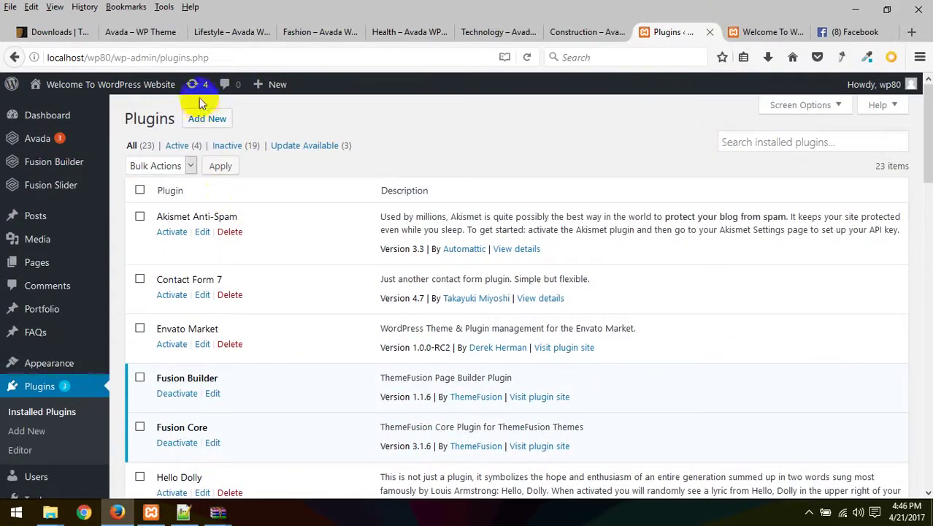
Search for new plugins with "wp all in migration", and install and activate All-in-One WP Migration
click(208, 121)
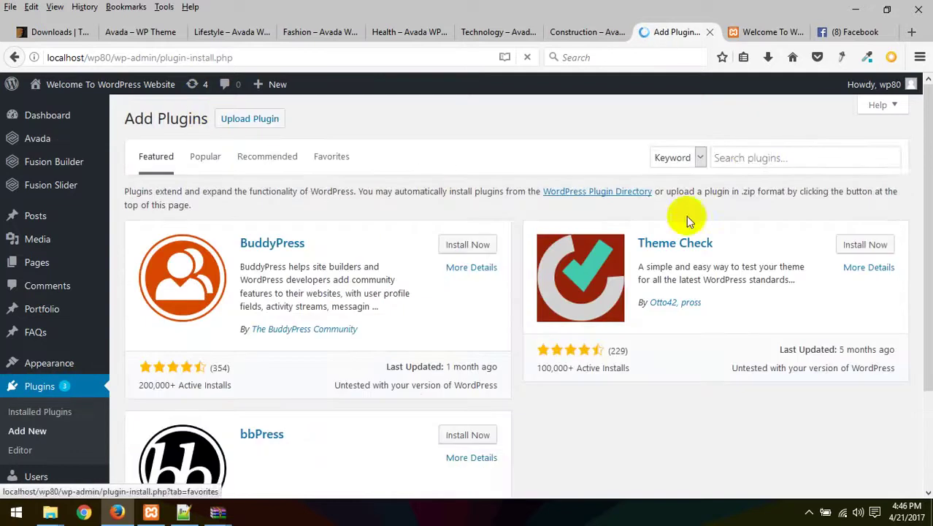
click(752, 155)
text(w)
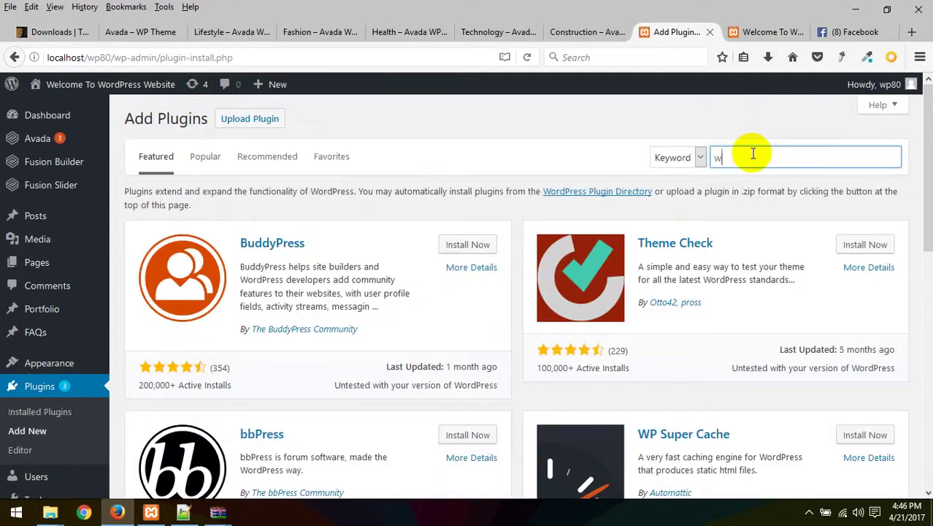
text(p all in migration)
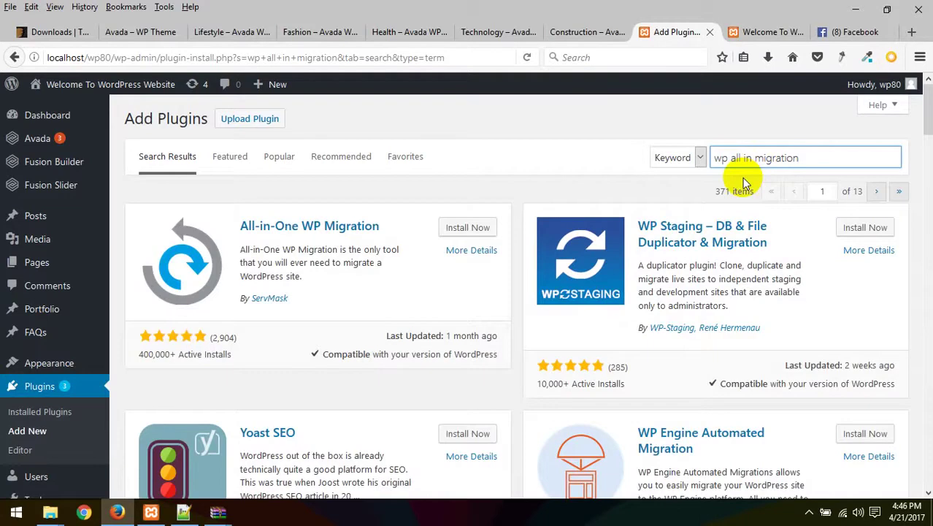
click(468, 227)
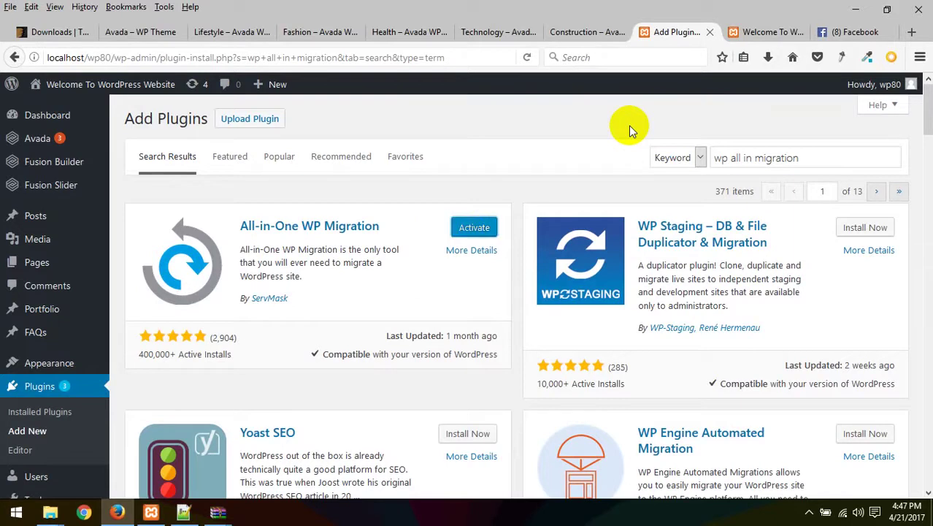
click(467, 231)
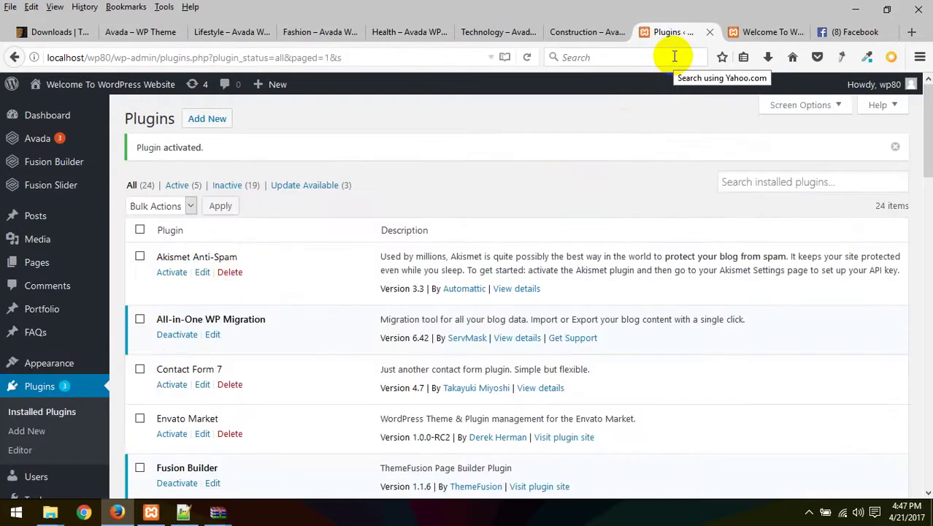
Open the site export page of All-in-One WP Migration and try out its find-and-replace entries, adding an extra one
scroll(227, 277, down, 10)
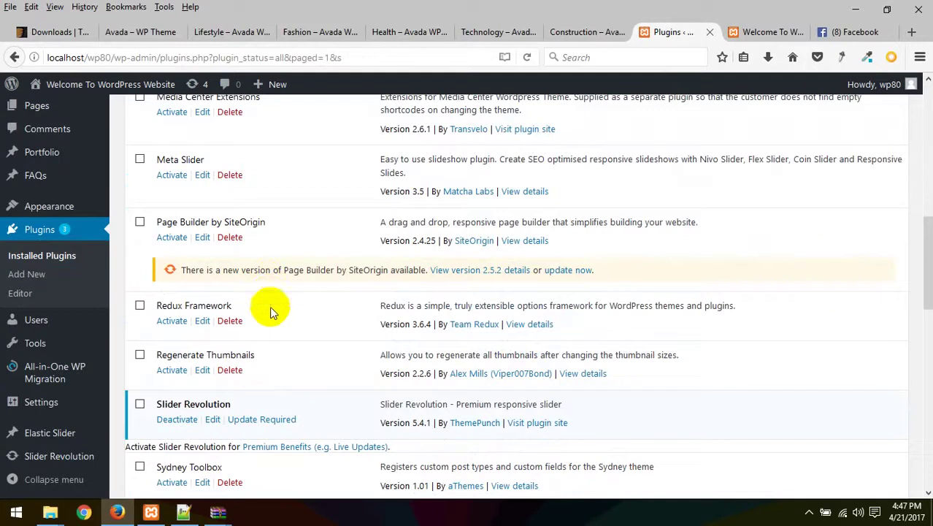
click(37, 381)
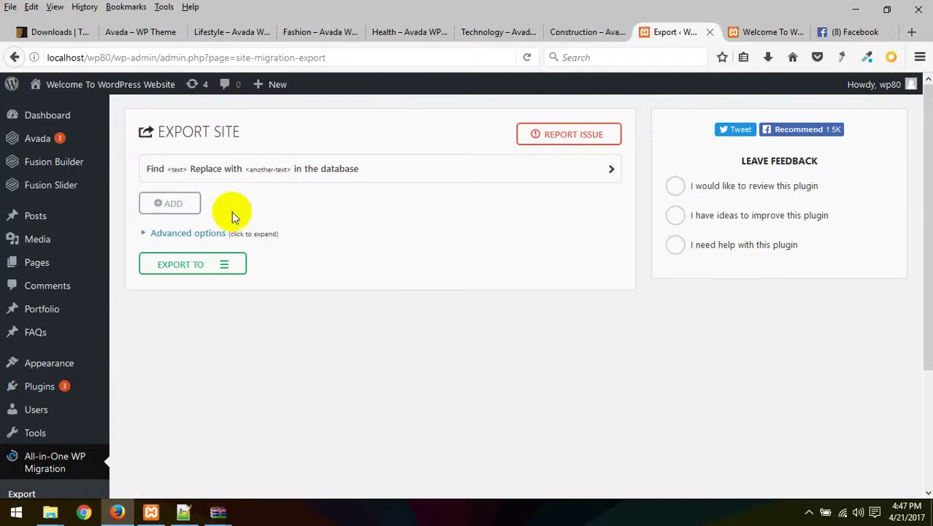
click(173, 207)
click(303, 229)
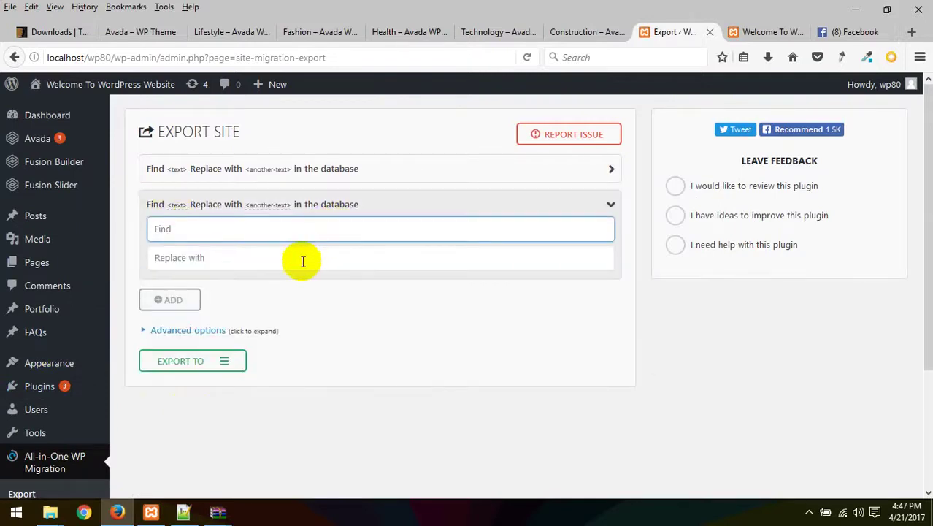
click(303, 259)
click(568, 170)
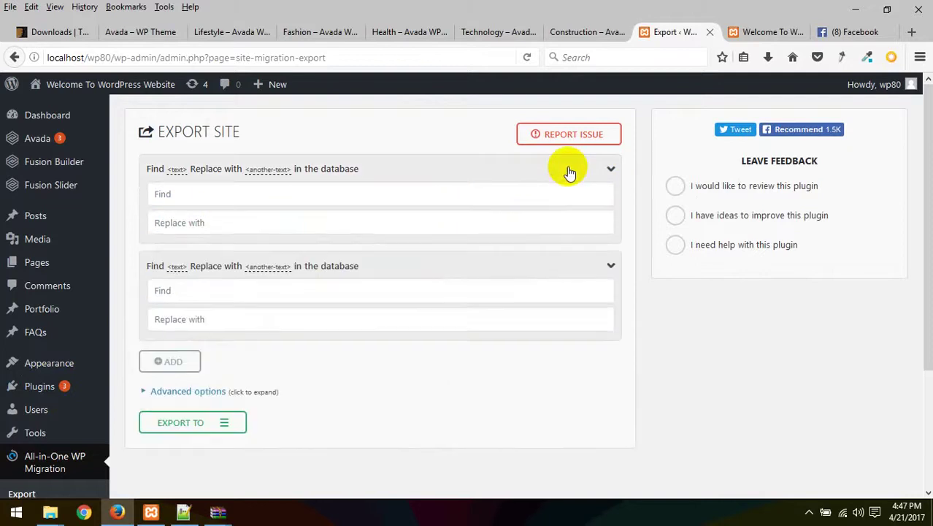
click(568, 169)
click(562, 146)
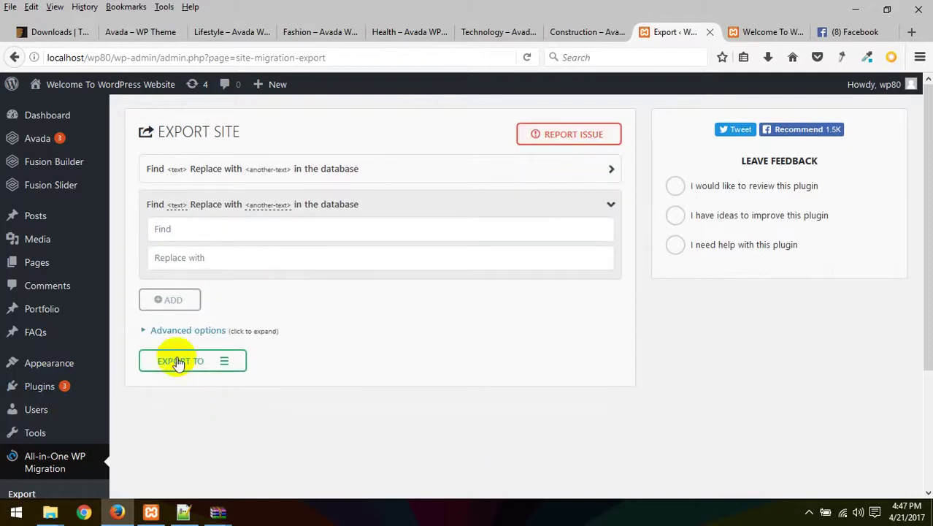
Open the site import page of All-in-One WP Migration and show the available import sources
scroll(84, 415, down, 2)
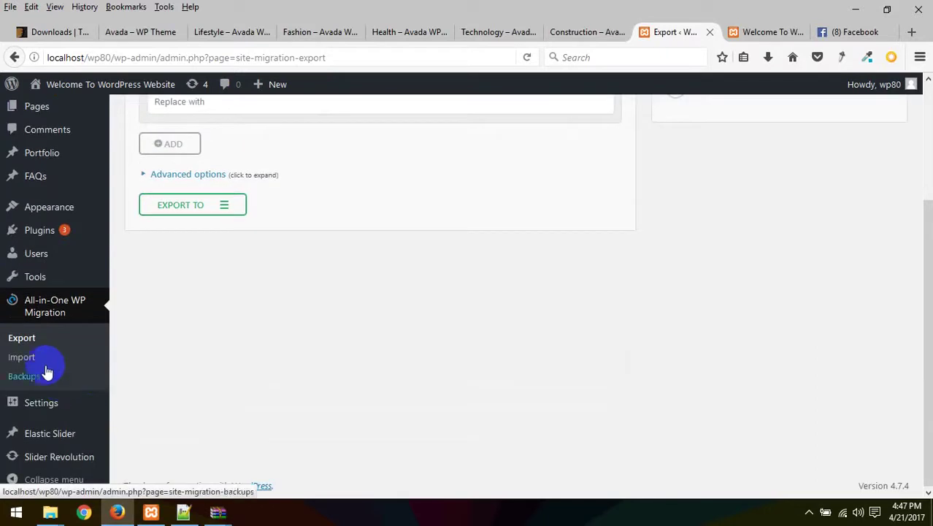
click(35, 361)
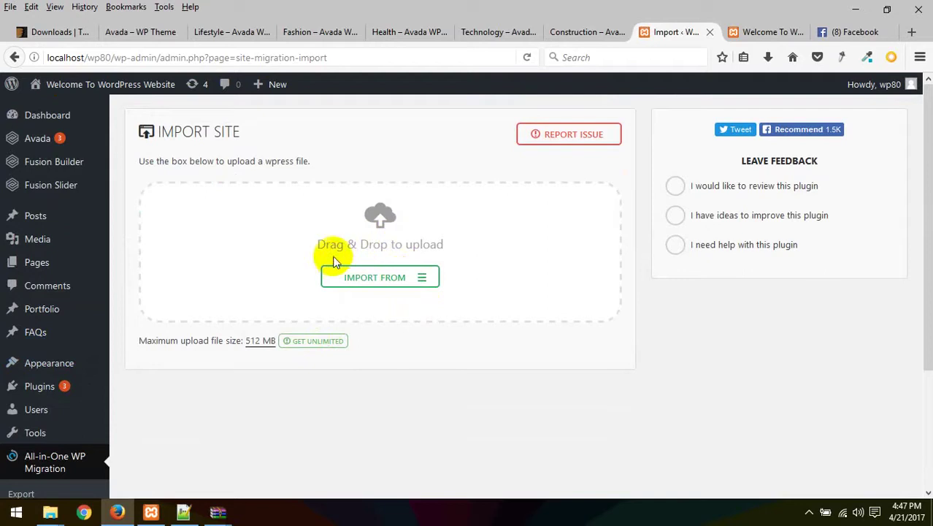
click(378, 282)
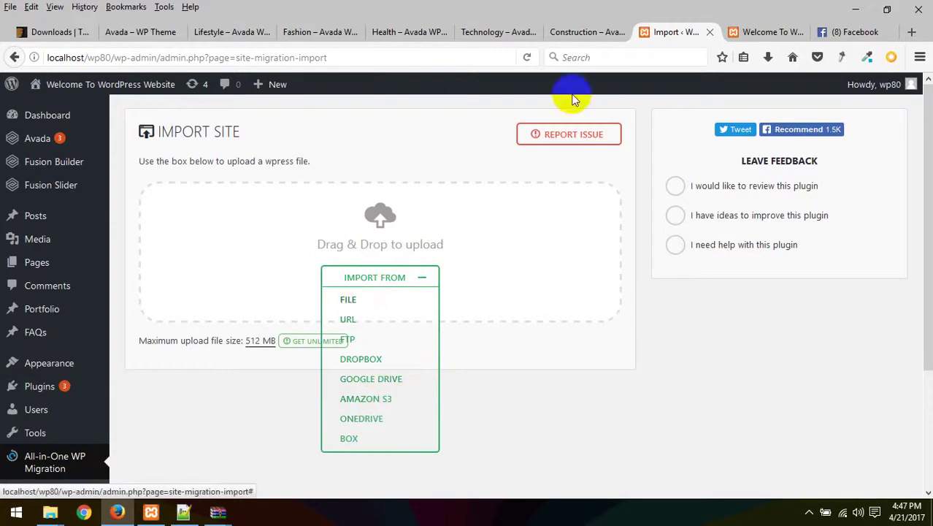
Switch to the Avada theme archive in WinRAR and browse the Avada_Full_Package and Extras folders back up to the archive's root
click(747, 36)
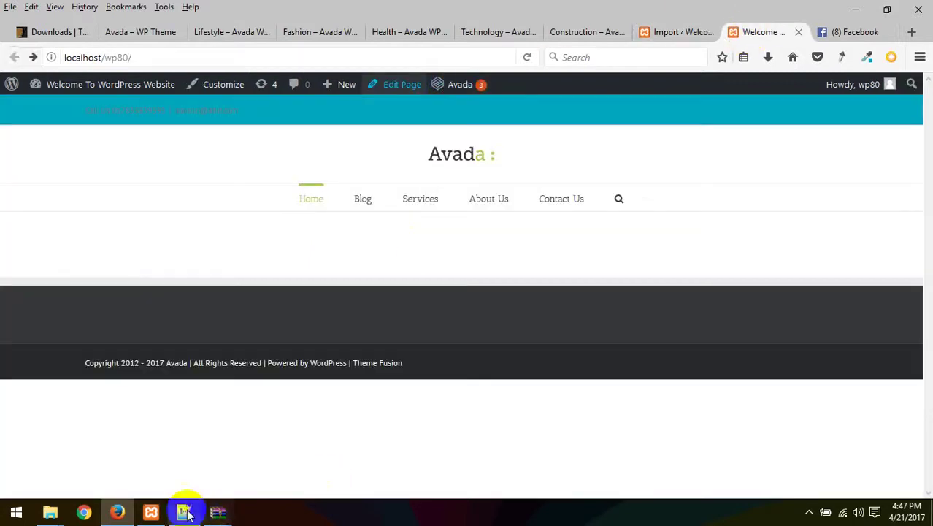
click(219, 511)
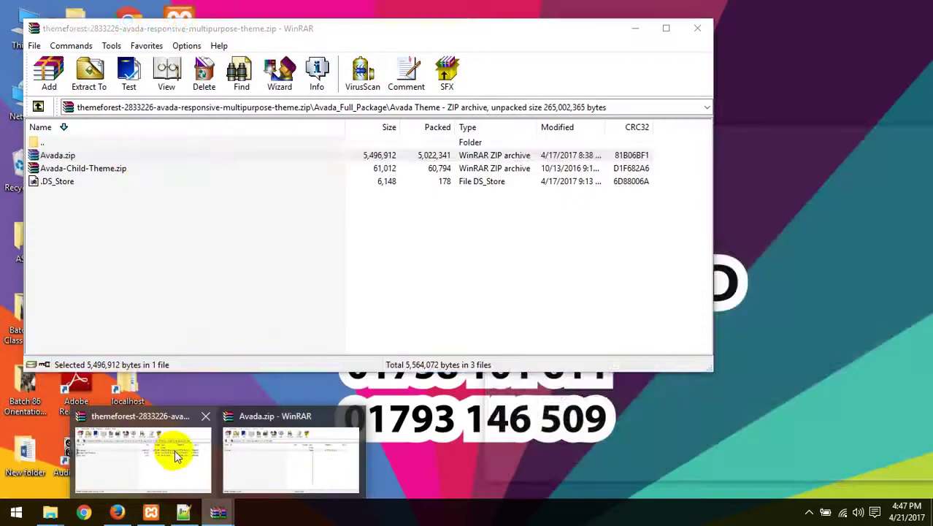
click(179, 449)
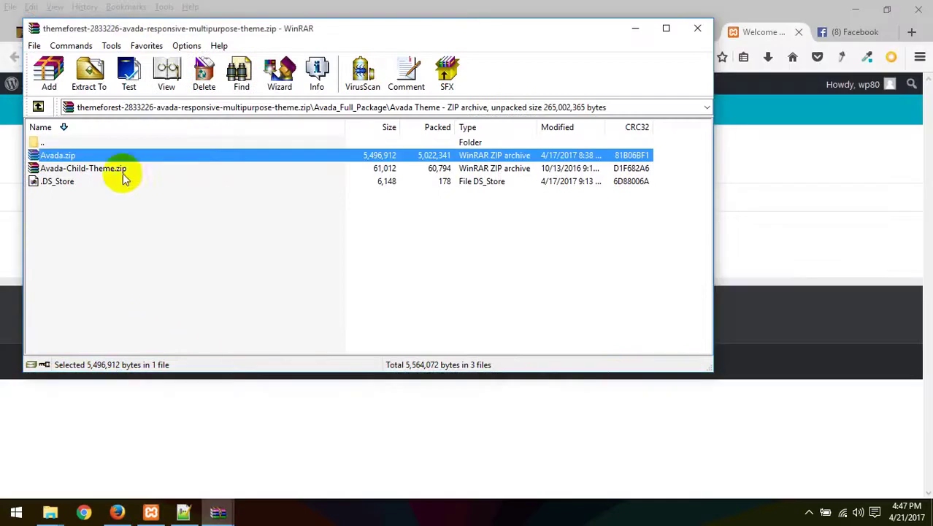
double_click(40, 141)
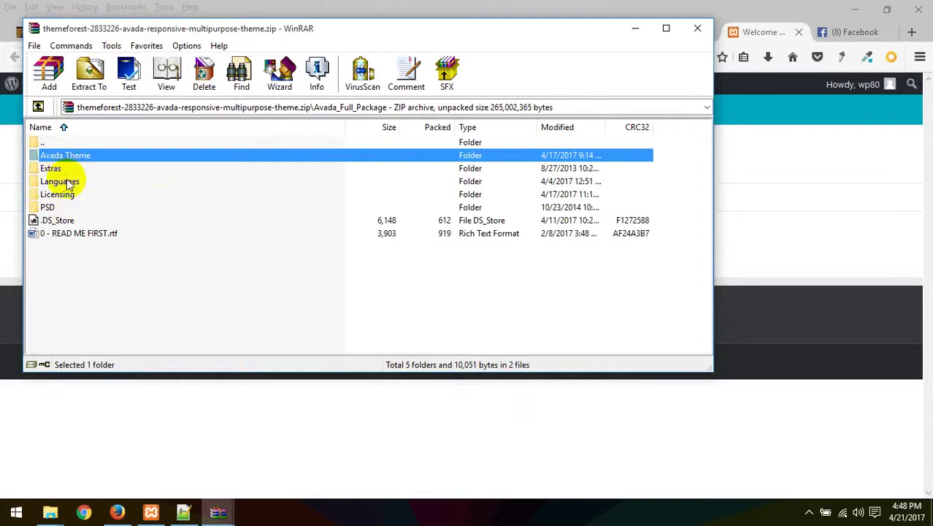
double_click(45, 168)
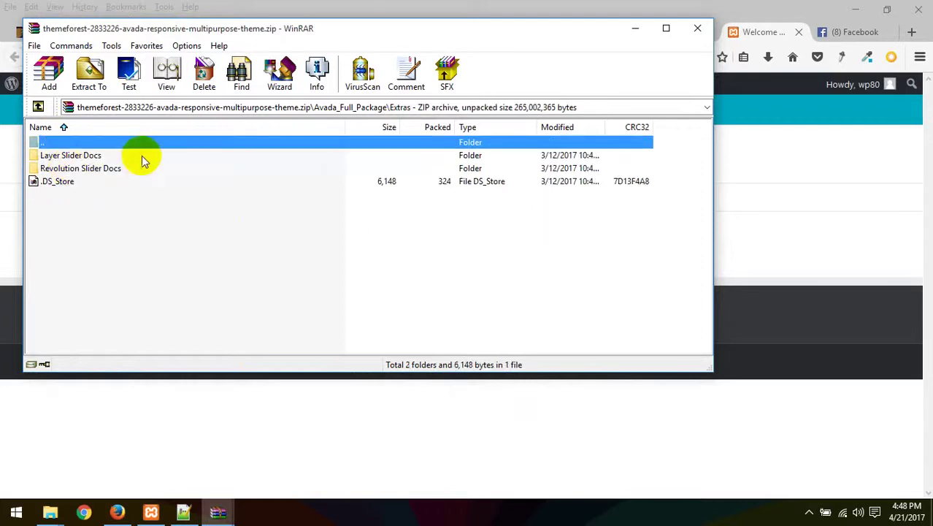
double_click(47, 142)
double_click(48, 143)
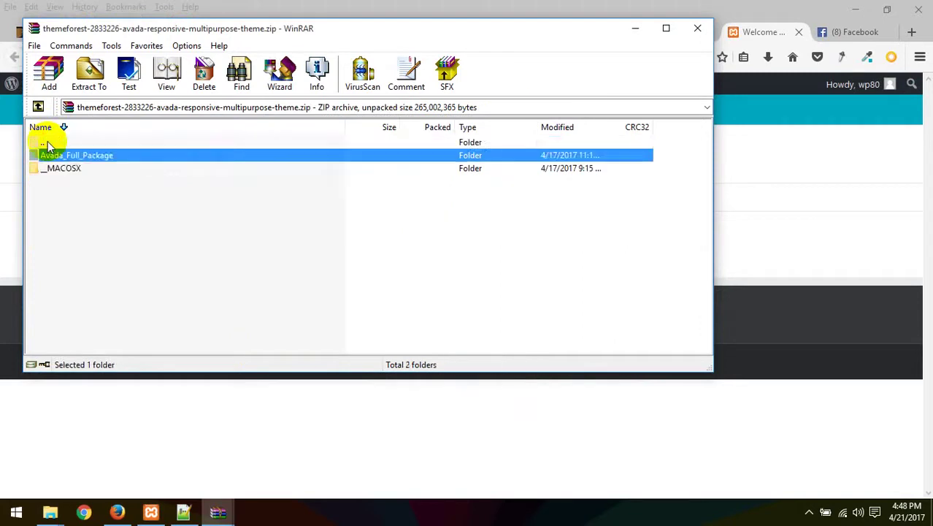
Browse the archive's __MACOSX folder, looking into the Extras and Languages folders of its Avada_Full_Package
double_click(72, 168)
double_click(89, 159)
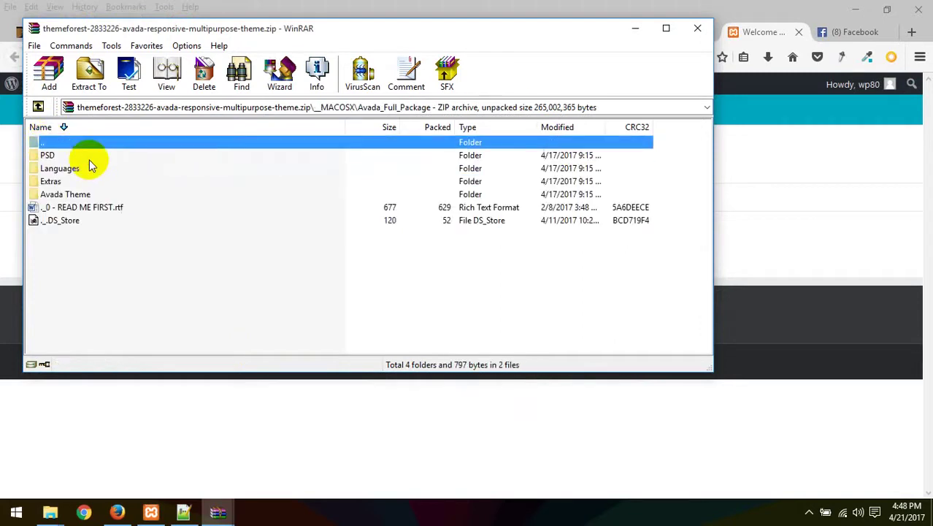
double_click(57, 181)
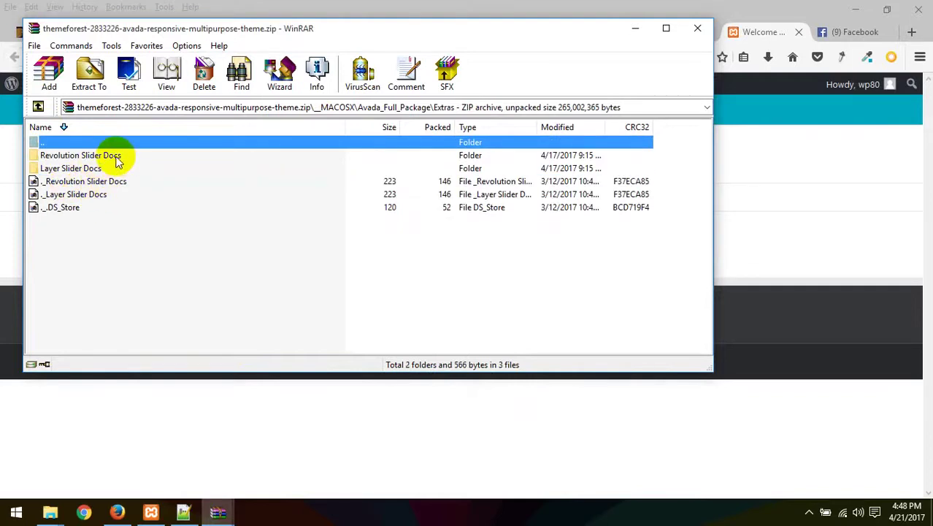
click(38, 107)
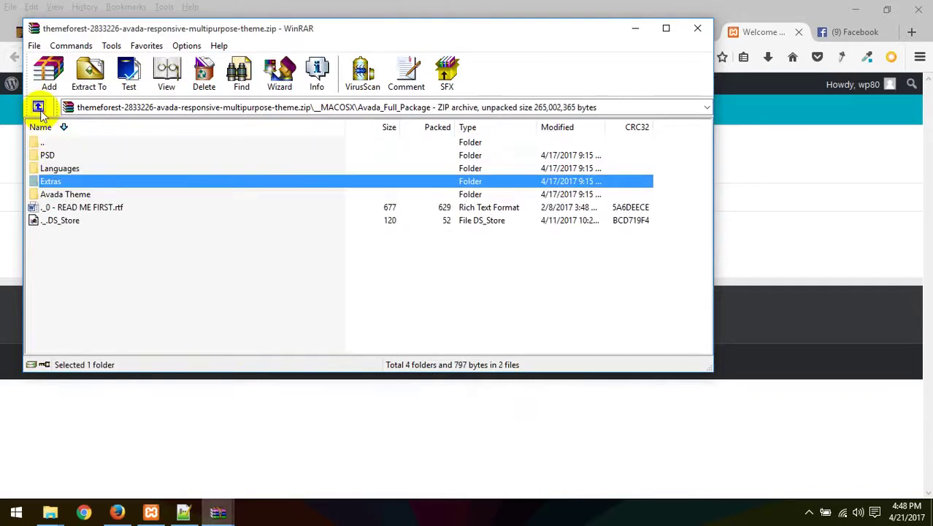
double_click(59, 168)
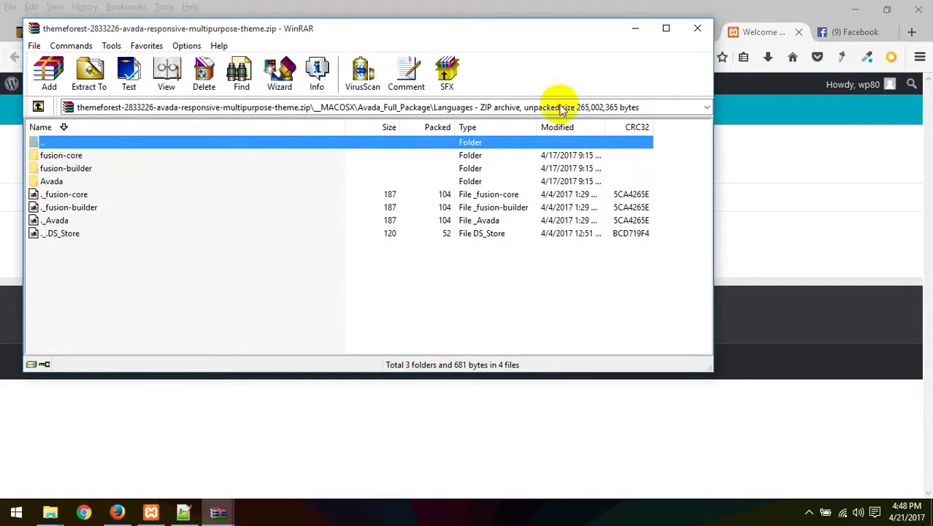
Switch to File Explorer, open the Class 23 folder in WordPress Batch 80, and extract the Avada theme archive there
mouse_move(64, 517)
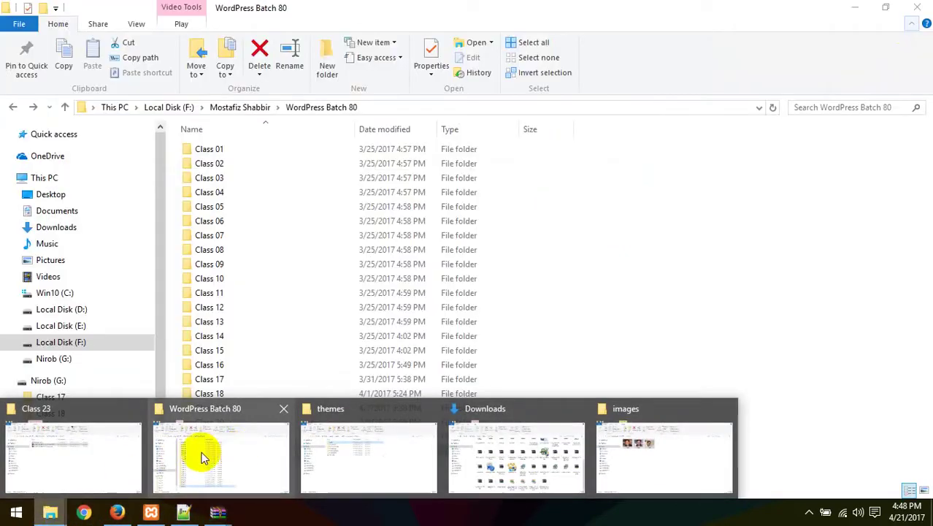
click(205, 459)
double_click(230, 470)
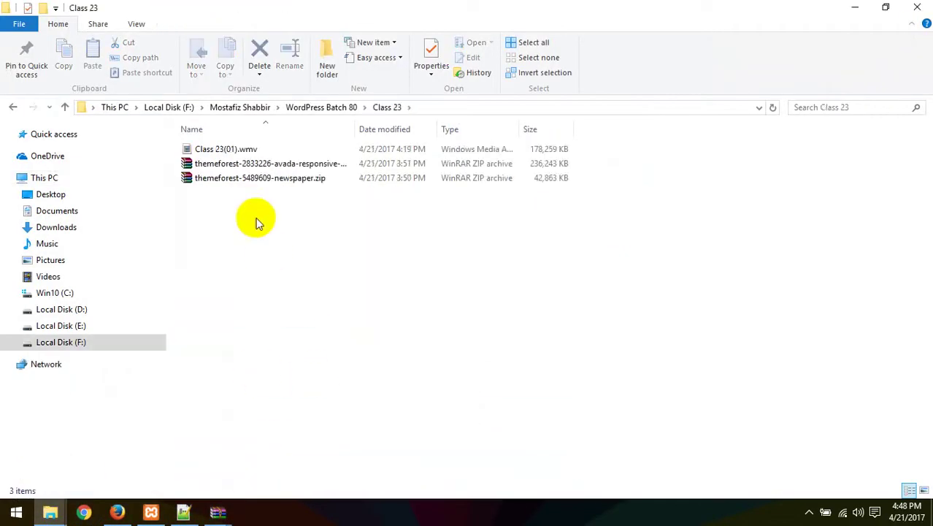
right_click(228, 163)
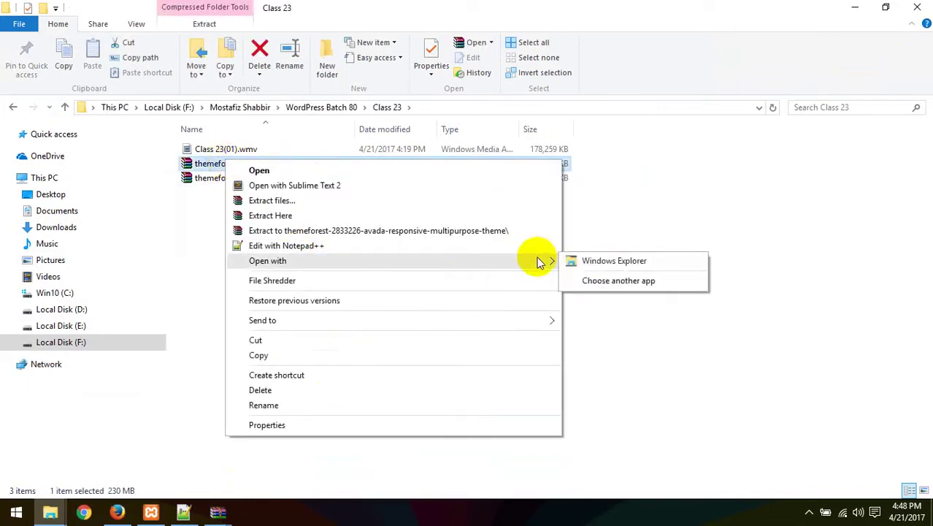
mouse_move(488, 320)
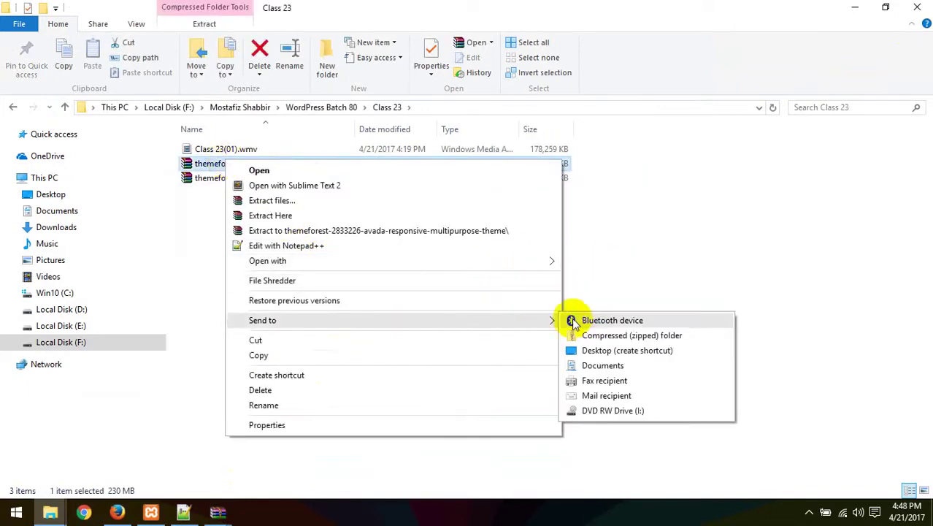
click(308, 217)
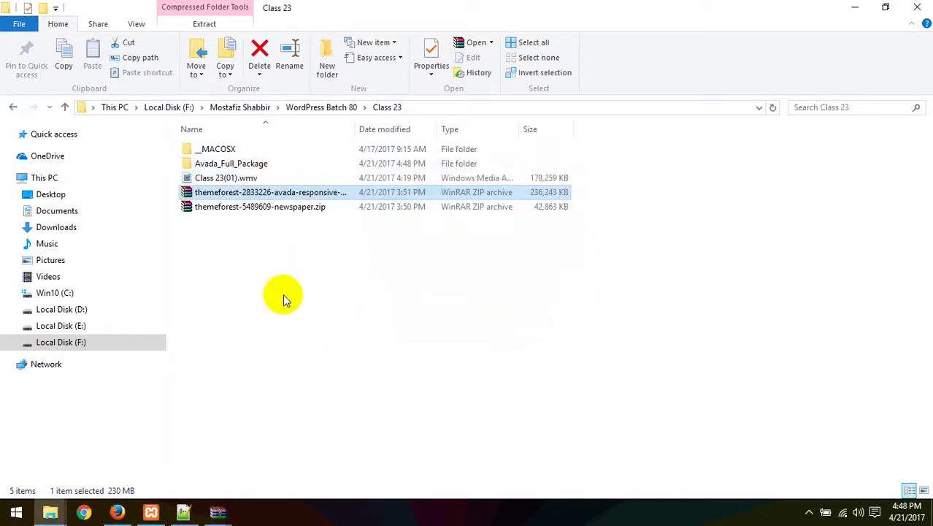
Look through the Avada Theme and Extras folders of the extracted Avada_Full_Package for demo content
double_click(245, 162)
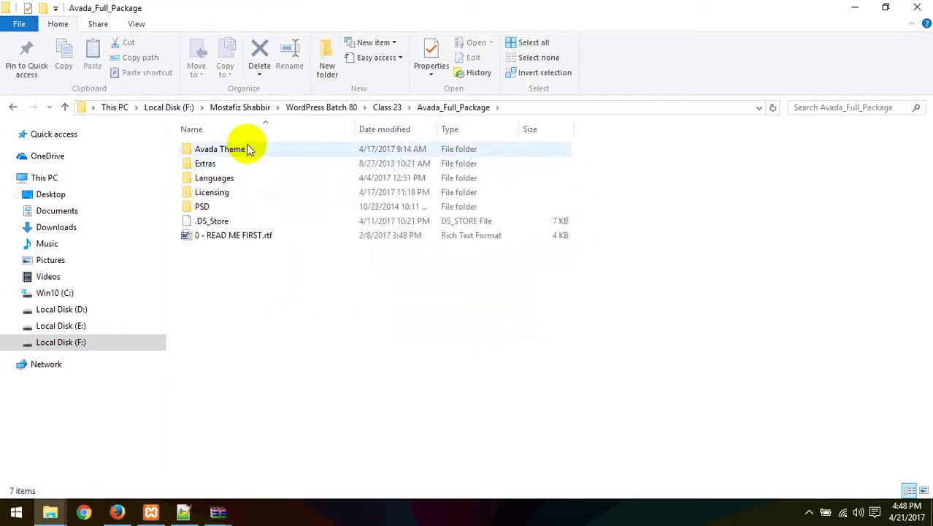
click(248, 149)
double_click(248, 149)
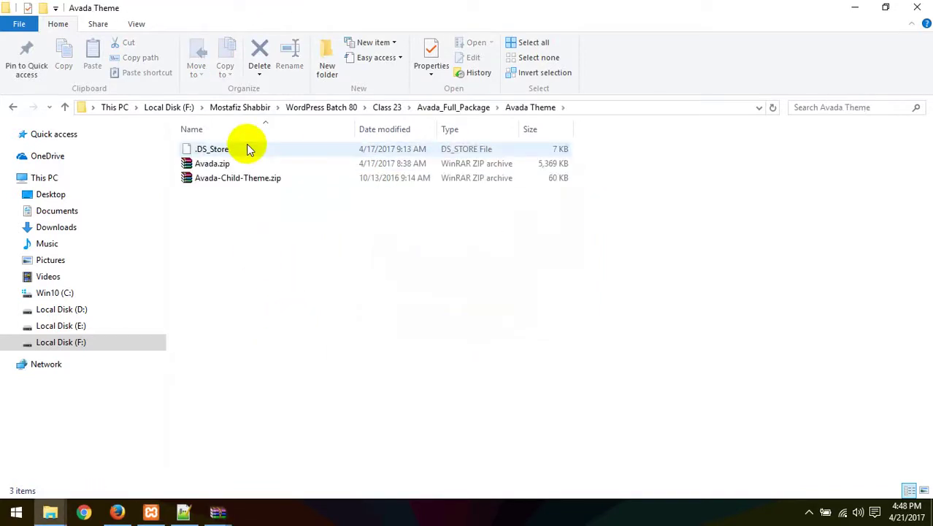
click(13, 107)
double_click(207, 163)
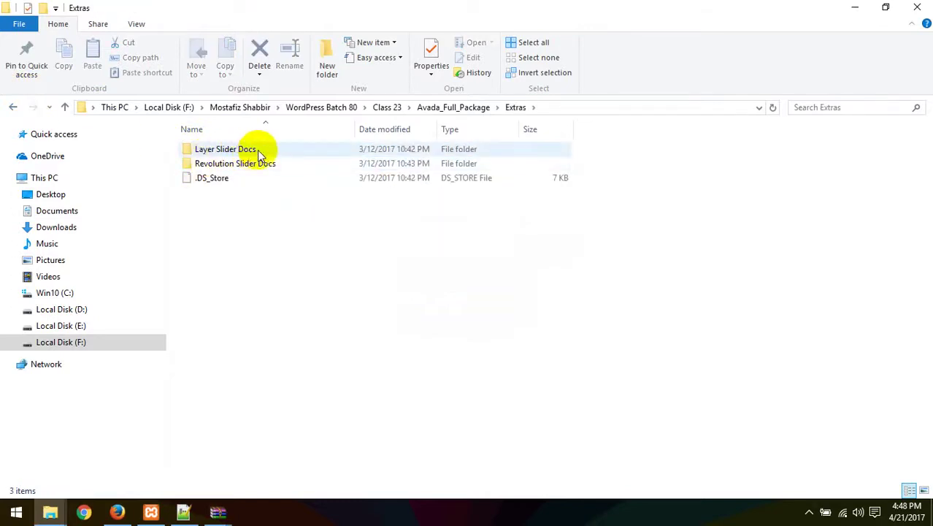
click(13, 107)
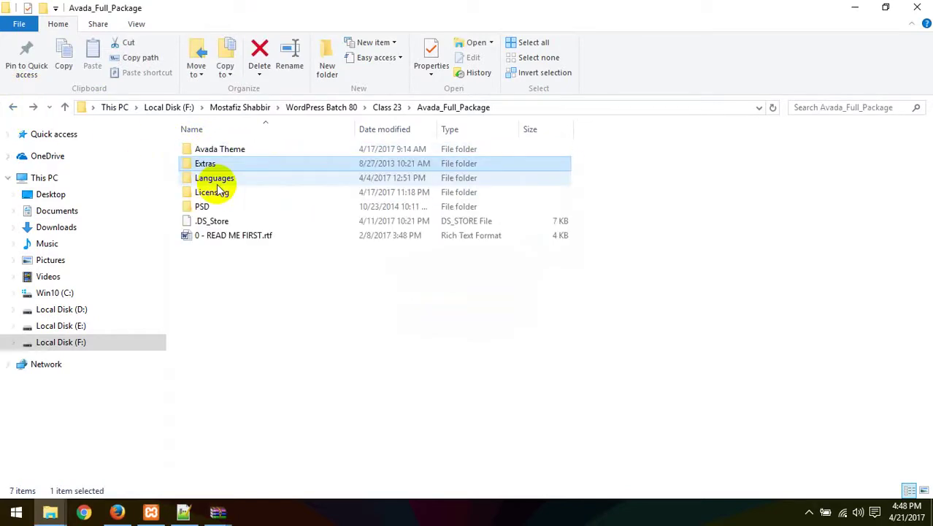
Examine the package's Languages, Licensing and PSD folders, and return to Avada_Full_Package
click(216, 182)
double_click(216, 183)
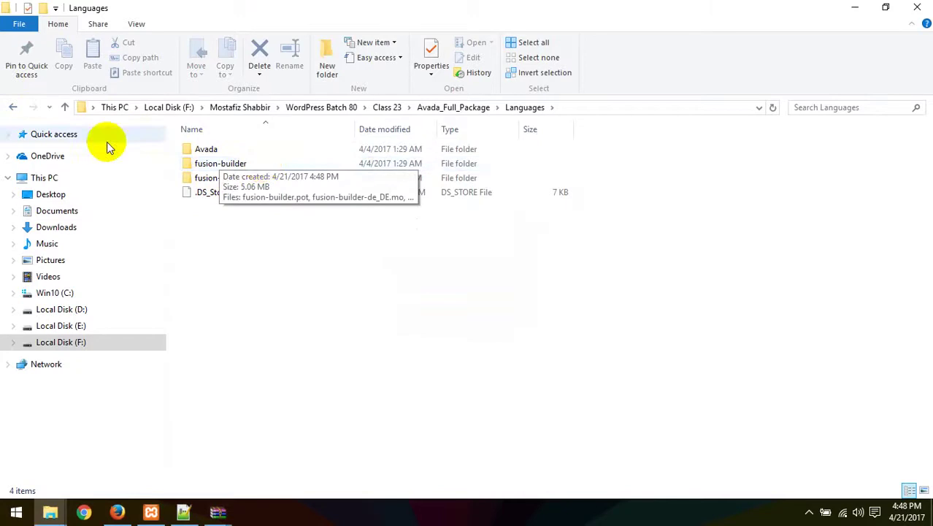
click(13, 107)
double_click(226, 192)
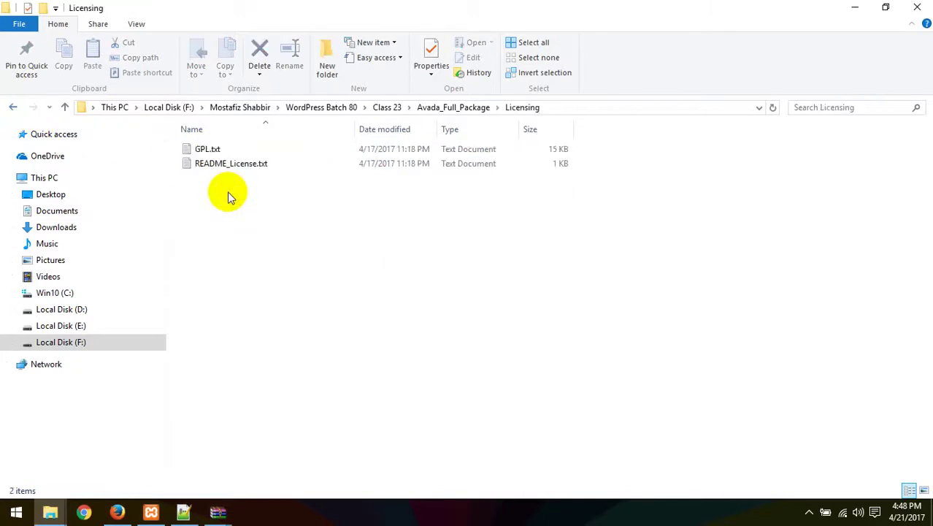
click(14, 108)
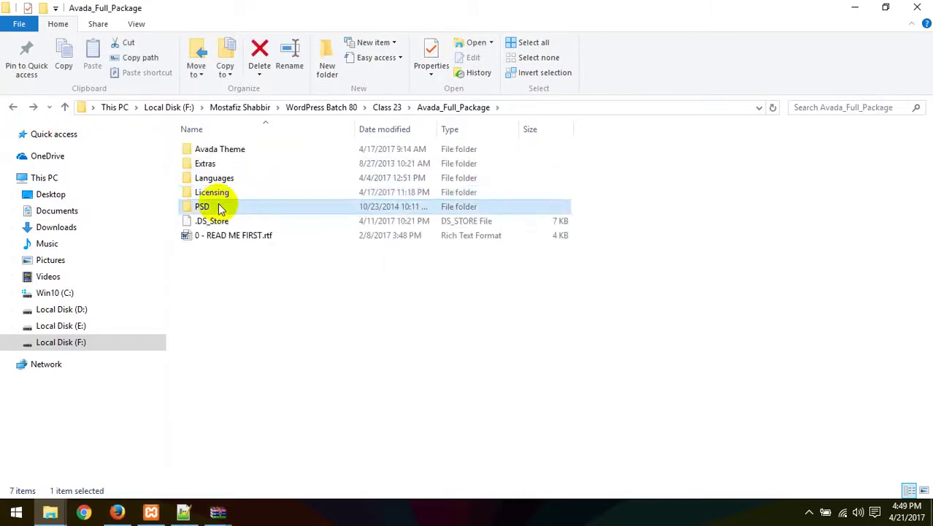
double_click(215, 205)
click(13, 107)
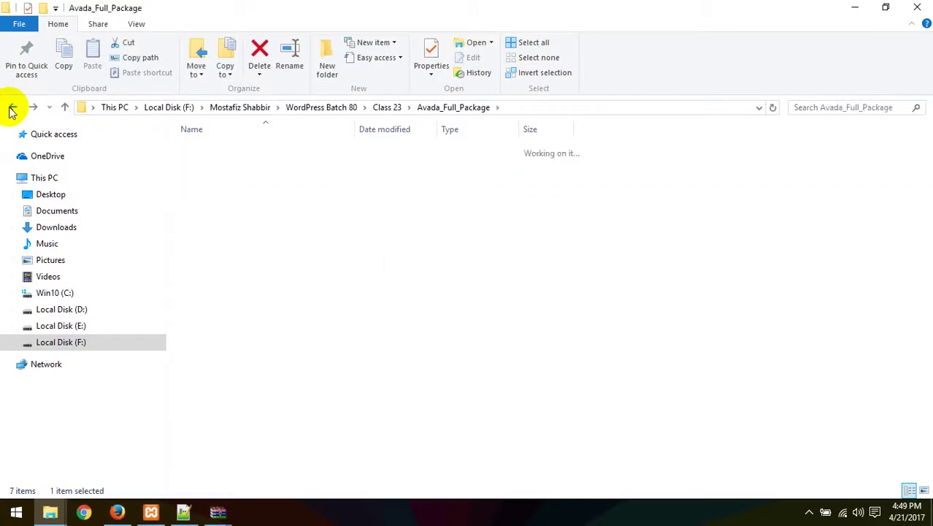
click(12, 107)
double_click(261, 165)
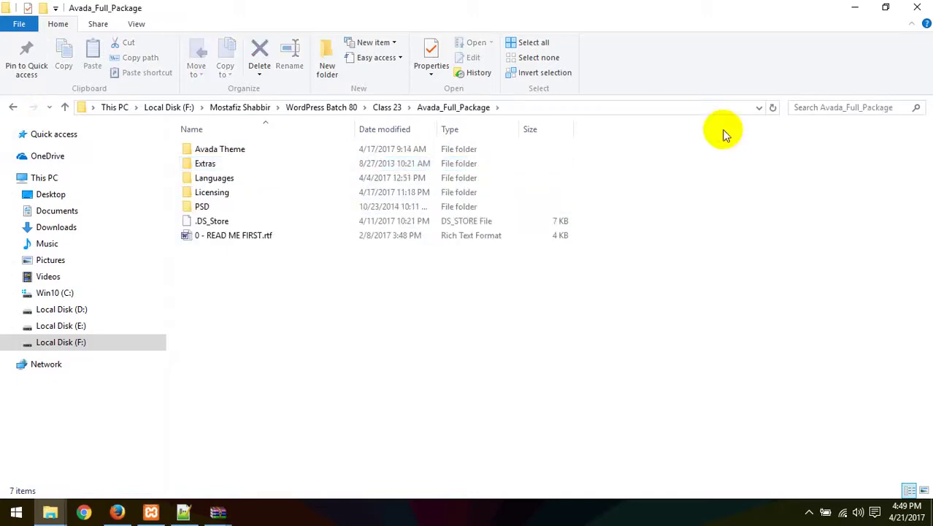
Search Avada_Full_Package for ".xml" and for "xml", and clear the search
click(855, 108)
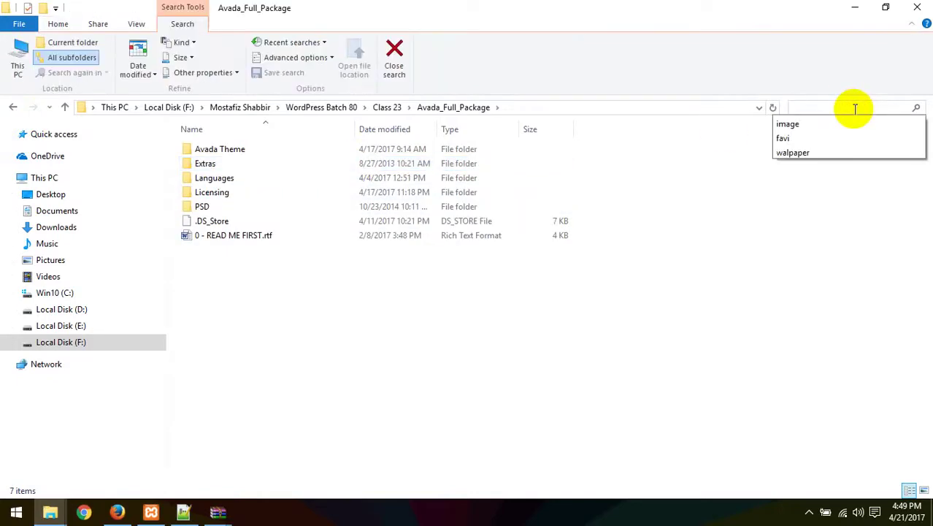
text(.xml)
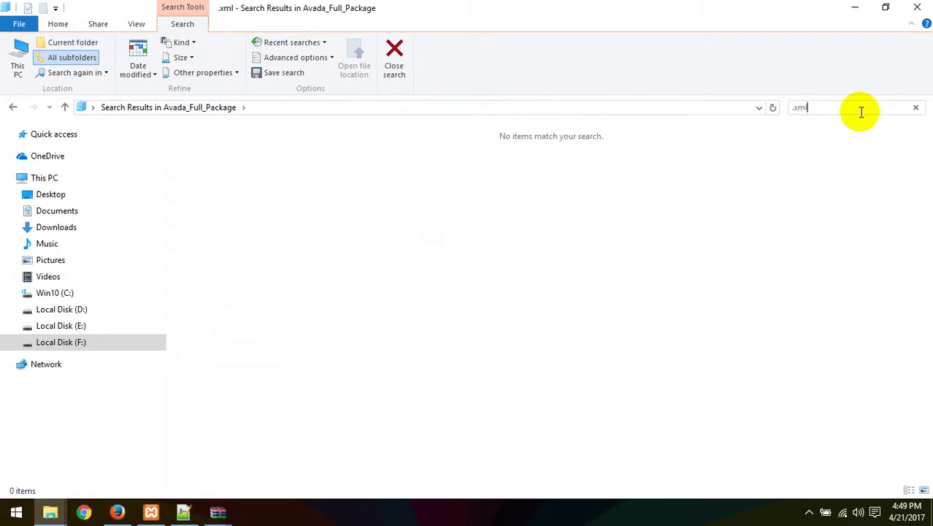
key(BackSpace)
text(xm)
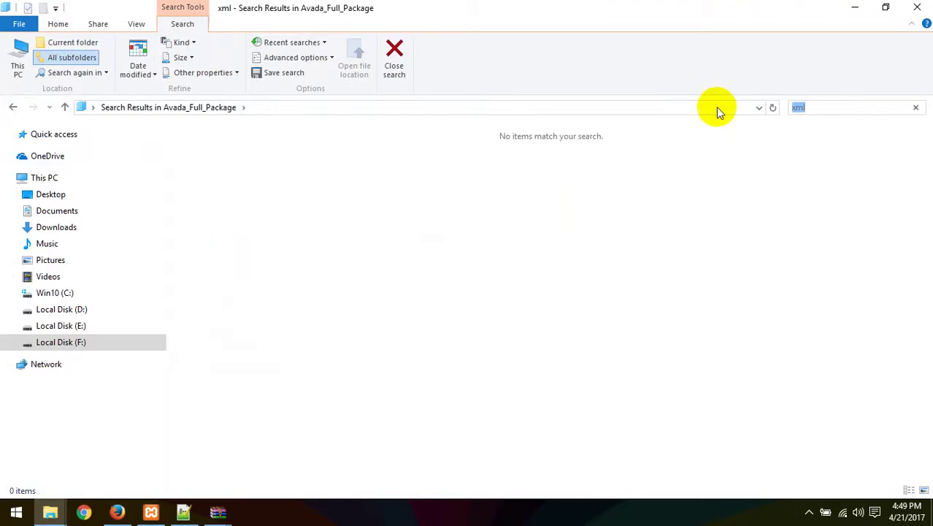
key(BackSpace)
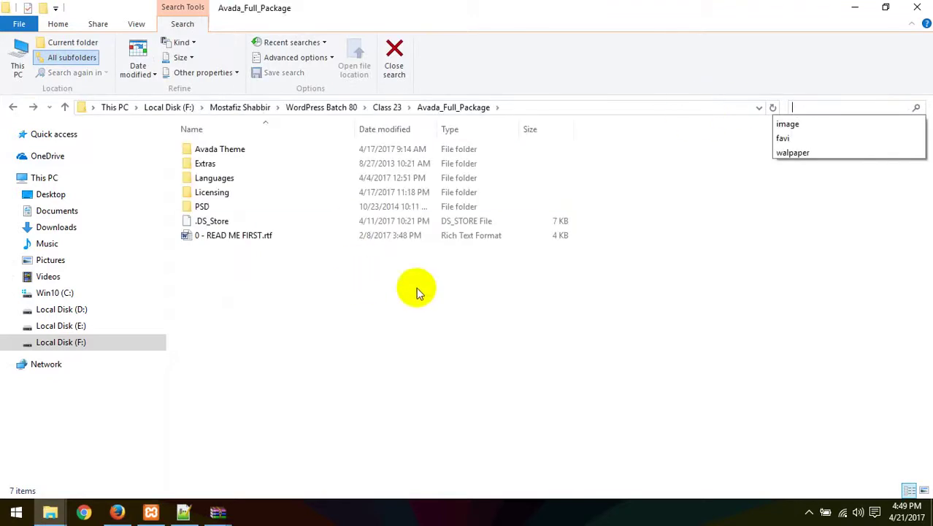
click(364, 336)
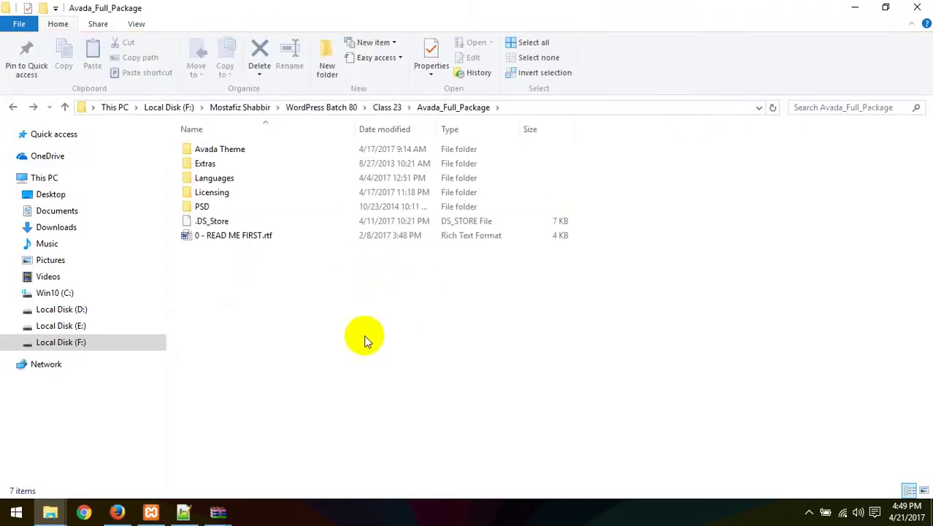
Switch to Firefox and review the migration plugin's import sources and the website's homepage
click(127, 516)
click(679, 37)
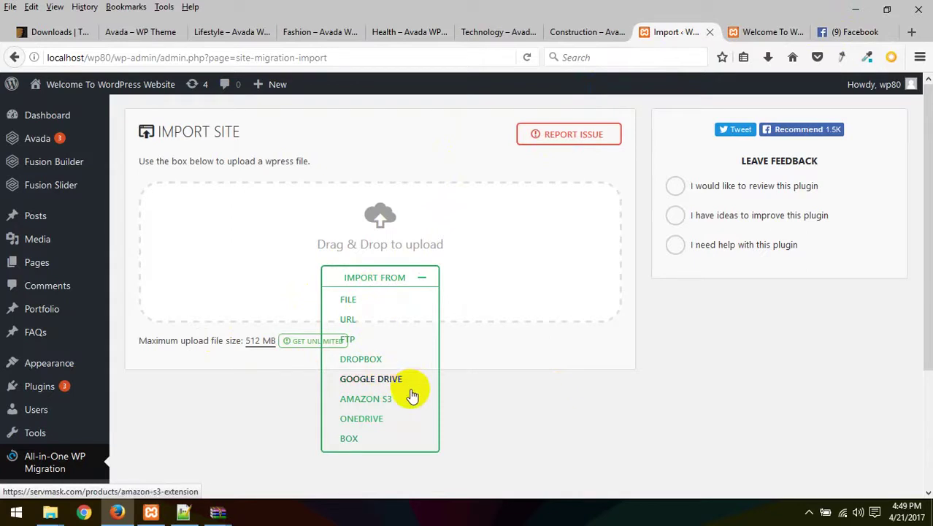
click(772, 32)
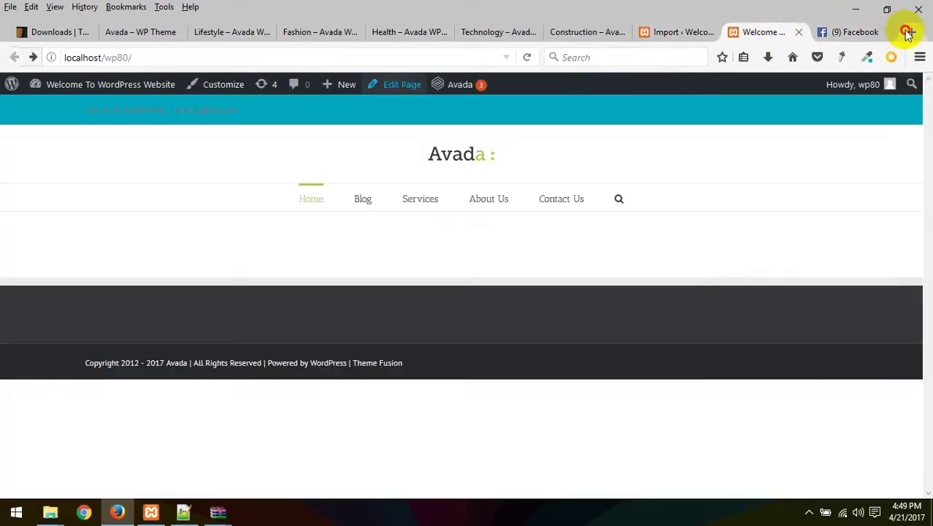
Search the web for "avada theme demo file" in a new browser tab
click(911, 32)
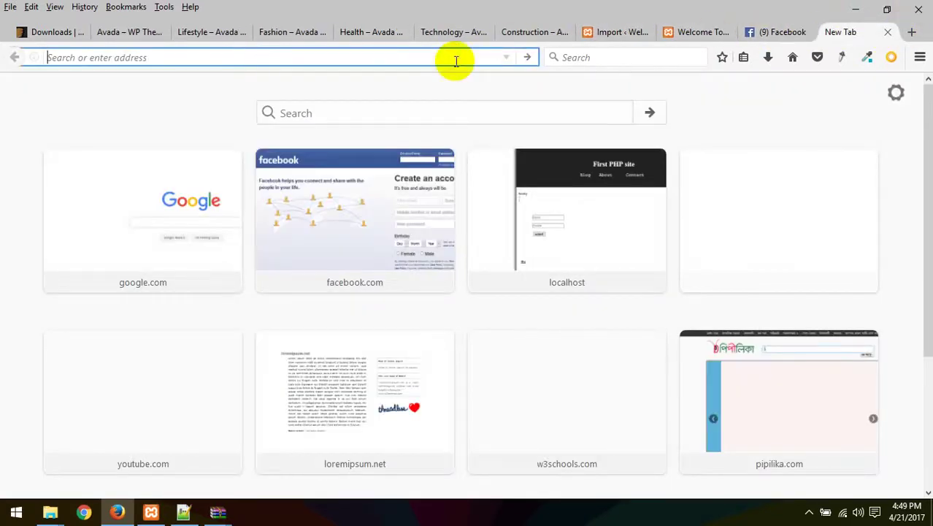
text(avad)
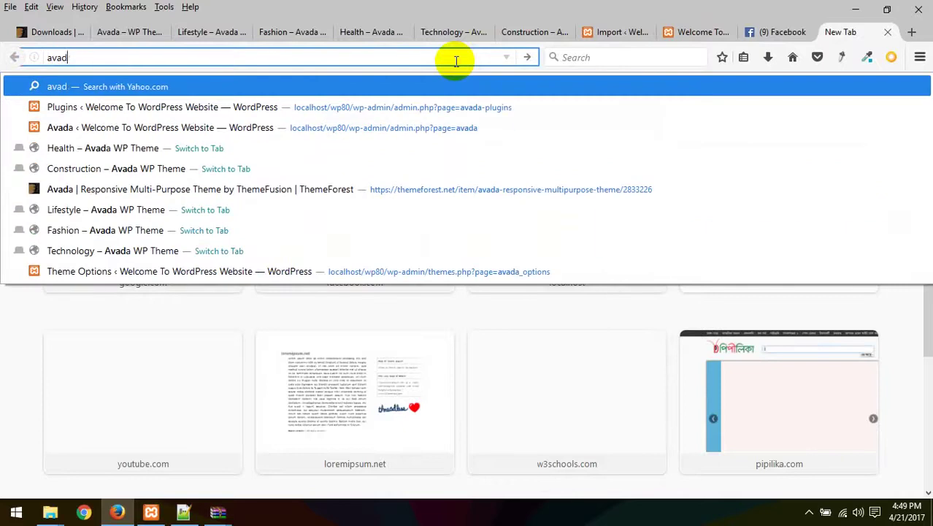
text(a theme)
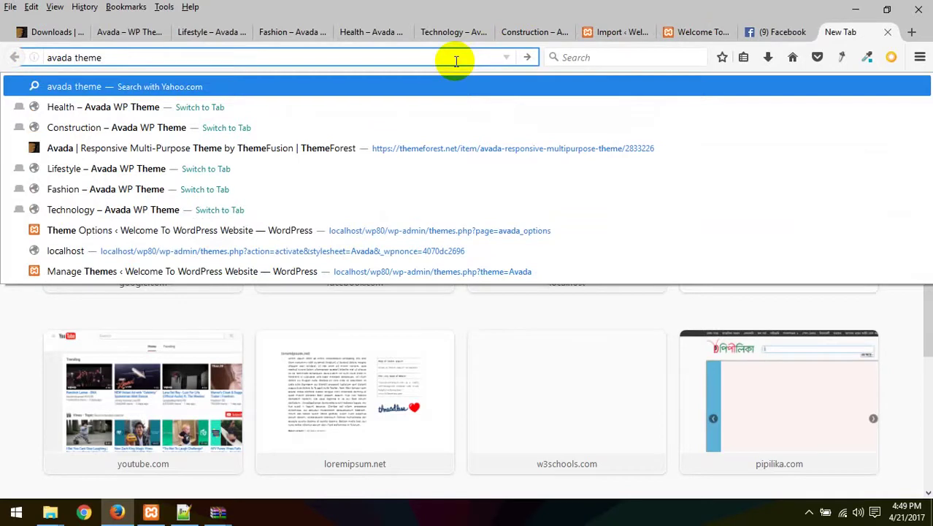
text(demo file)
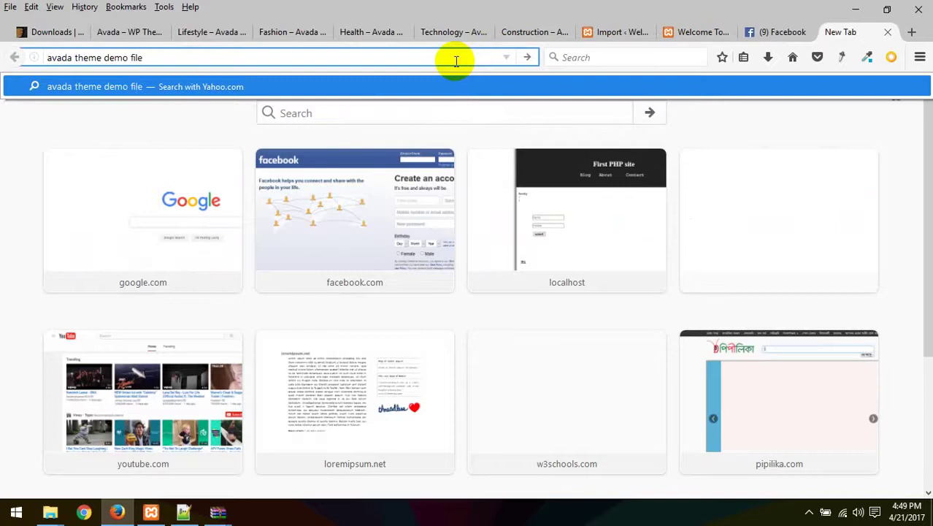
key(Return)
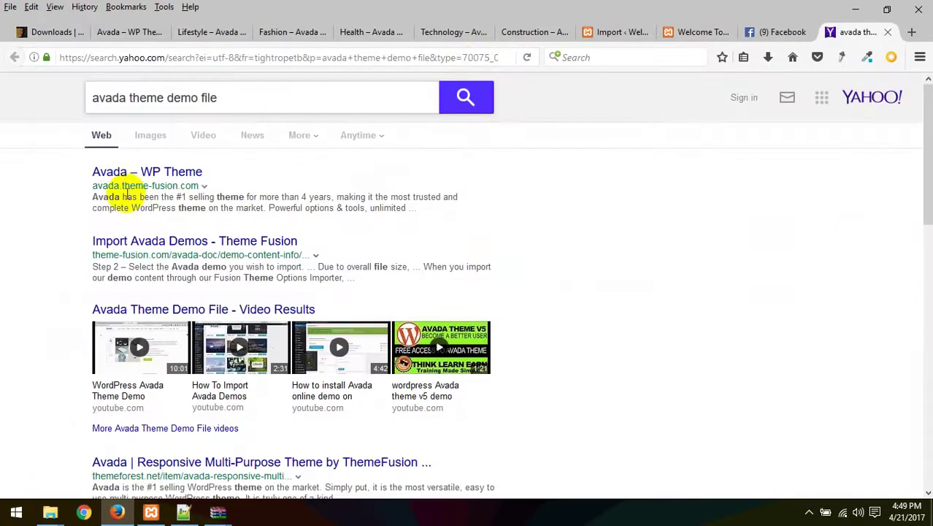
Go to google.com and search there for "avada theme demo file"
click(205, 58)
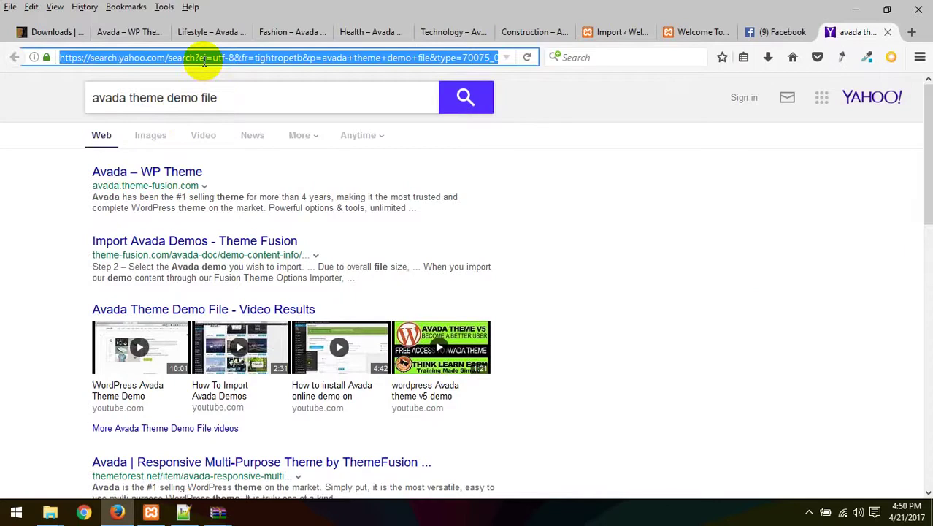
text(google.com/)
key(Return)
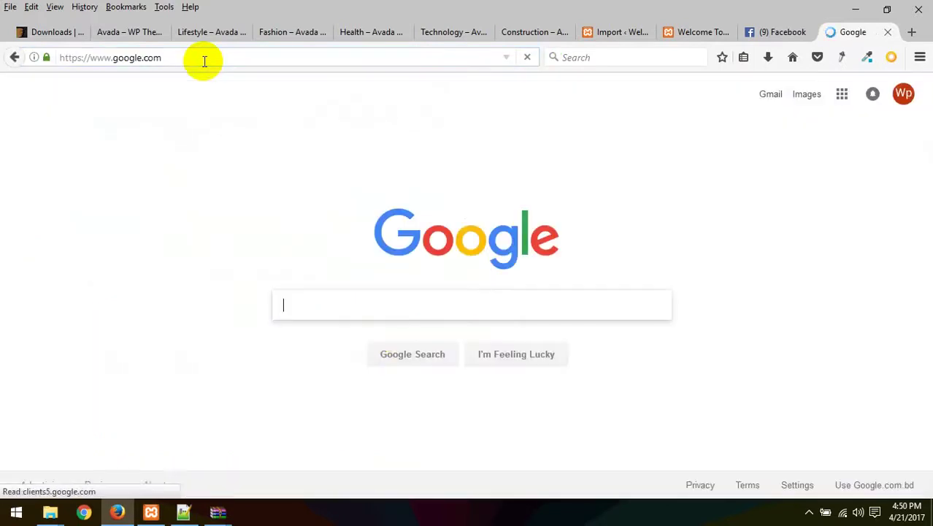
click(387, 308)
text(avada th)
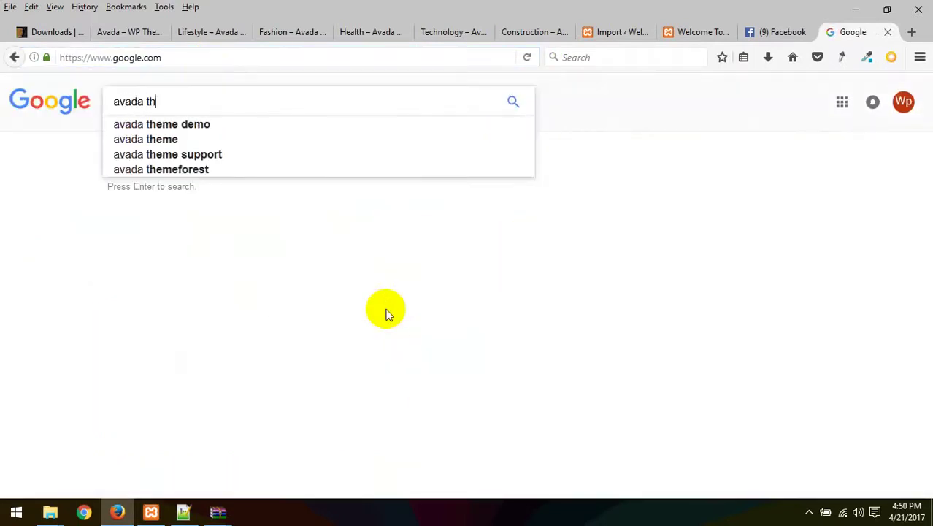
text(eme deve)
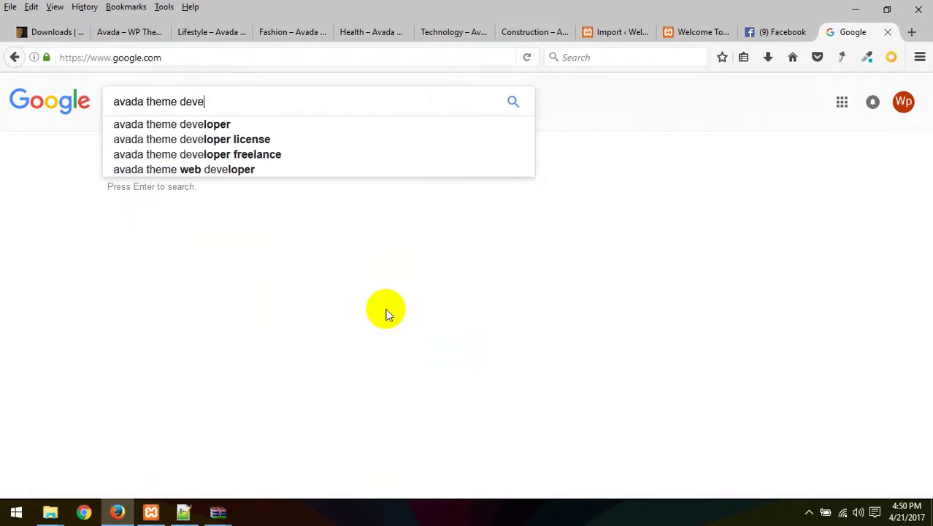
key(BackSpace)
key(BackSpace)
text(mo file)
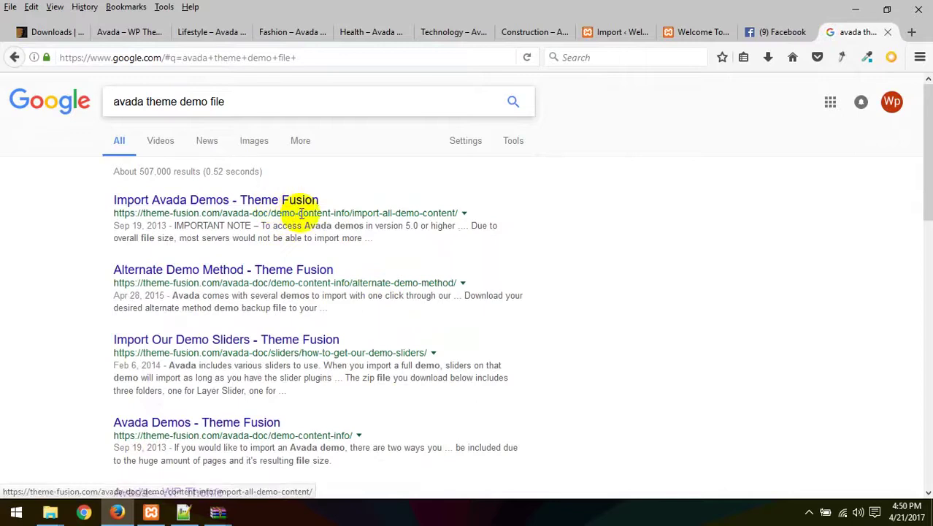
Open the "Import Avada Demos - Theme Fusion" search result in a new tab and switch to it
right_click(298, 201)
click(314, 208)
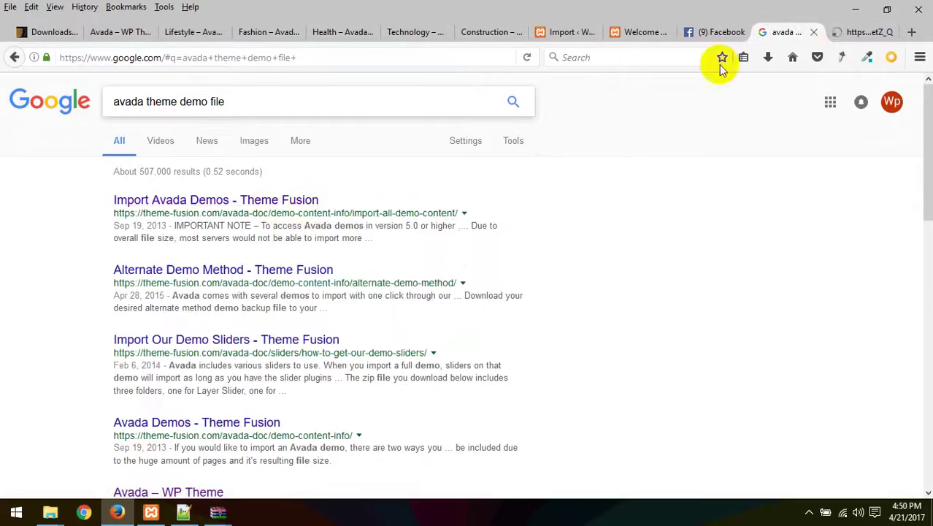
click(839, 32)
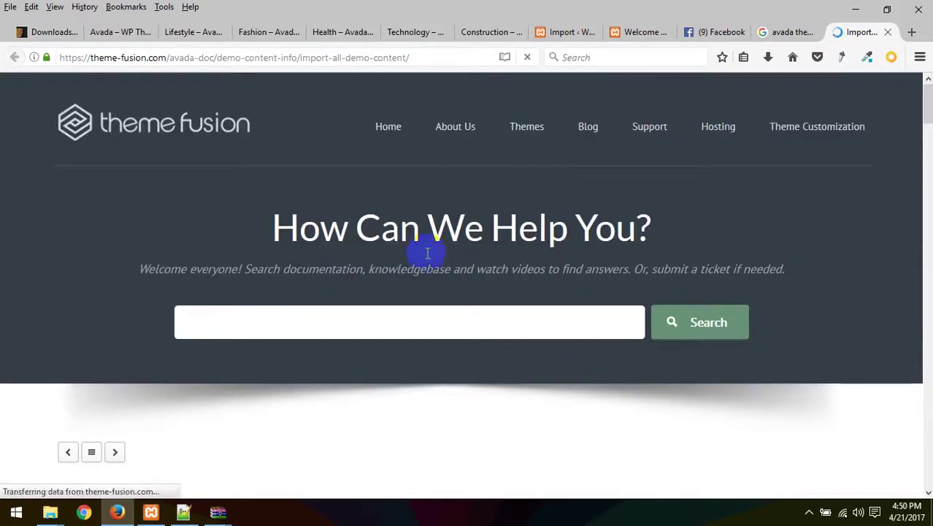
Skim the whole Import Avada Demos article, from its introduction through the import instructions and troubleshooting entries
scroll(400, 303, down, 5)
scroll(398, 303, down, 10)
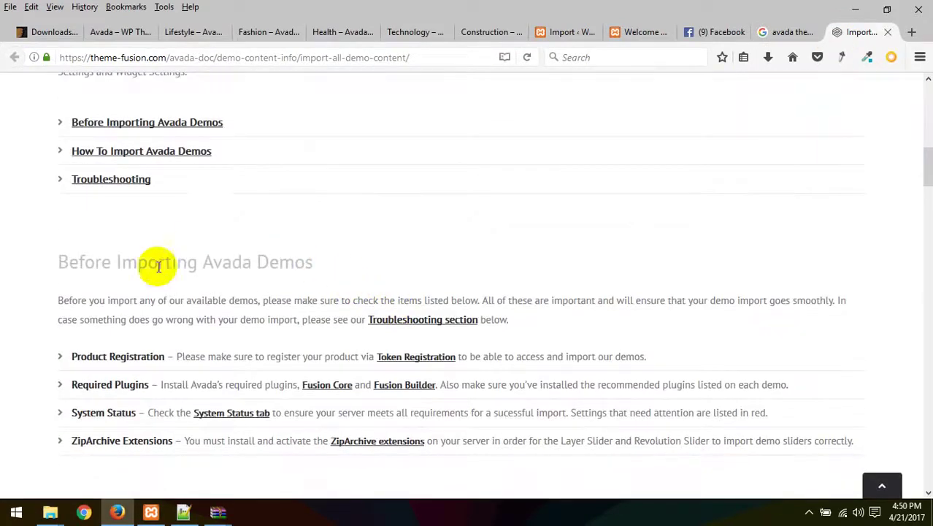
scroll(271, 351, down, 5)
scroll(267, 358, down, 6)
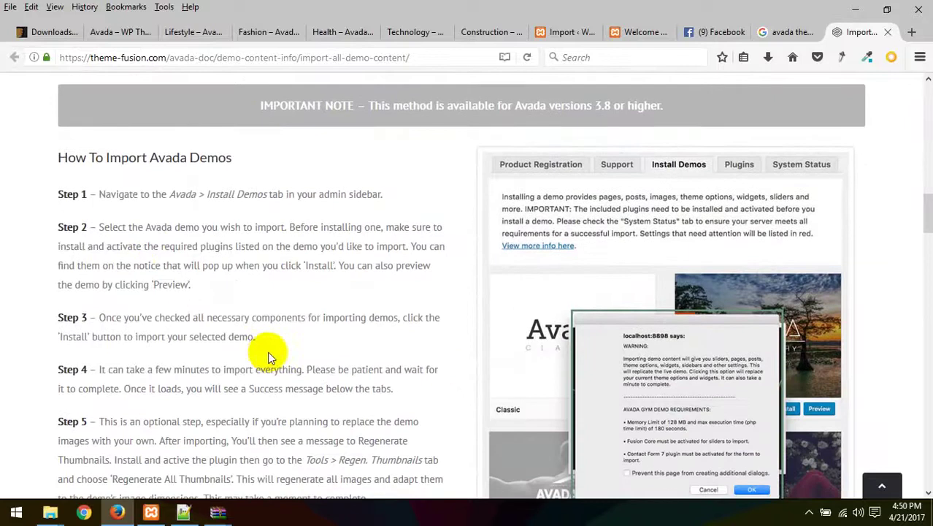
scroll(143, 235, down, 3)
scroll(271, 250, down, 15)
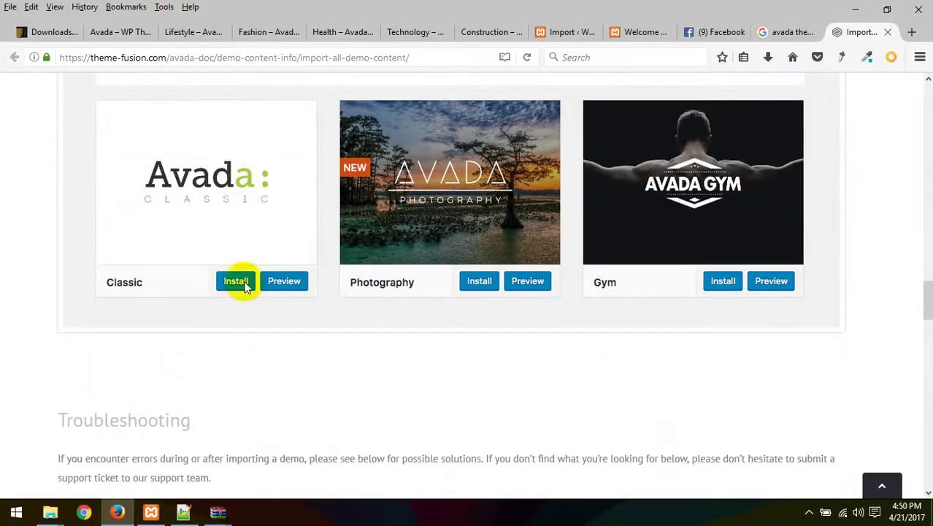
scroll(368, 292, down, 5)
scroll(367, 292, down, 8)
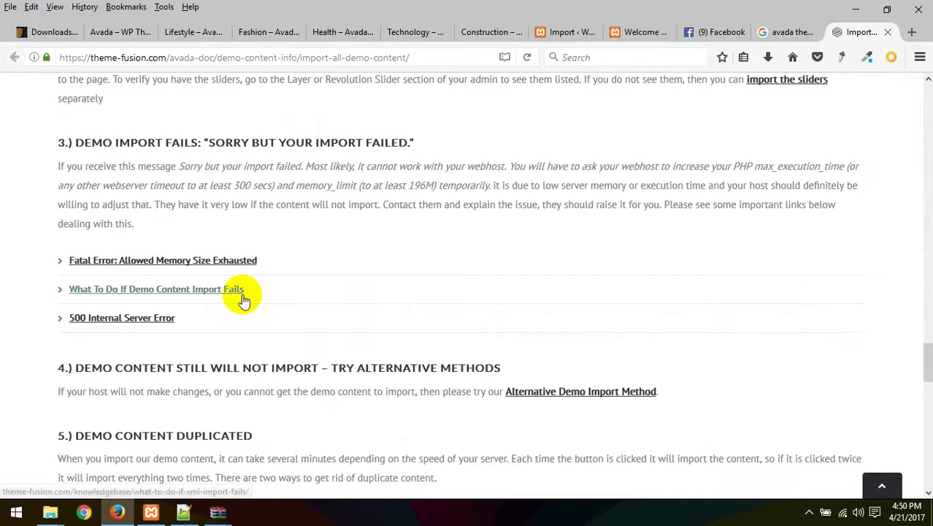
scroll(370, 269, down, 8)
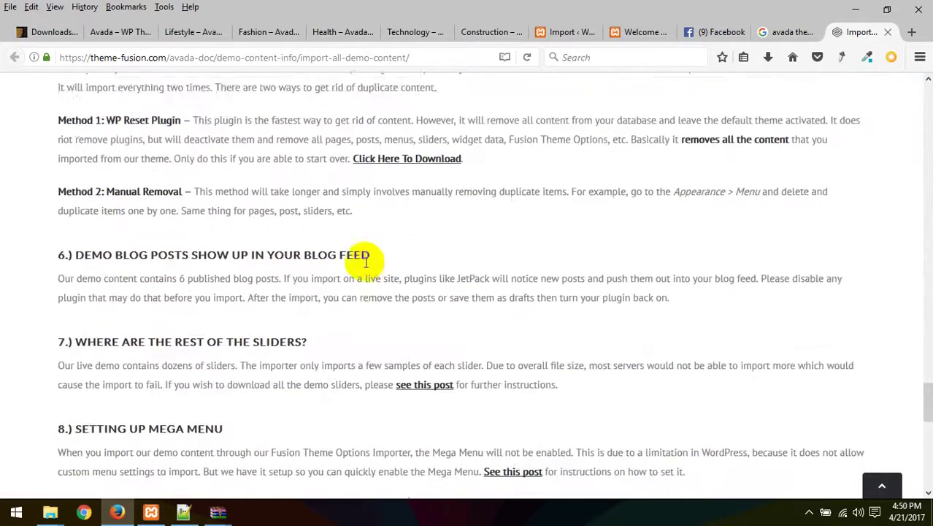
scroll(343, 263, down, 15)
scroll(421, 251, down, 3)
scroll(423, 251, up, 20)
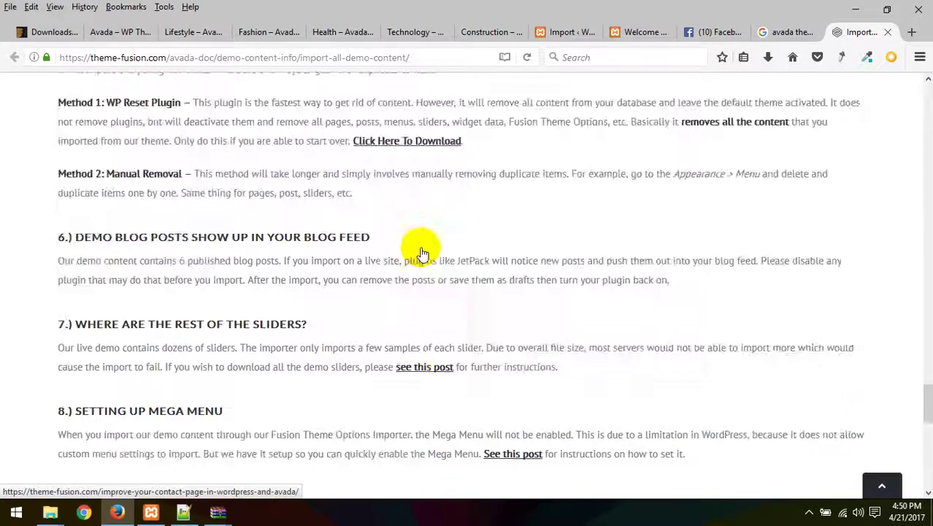
scroll(421, 251, up, 11)
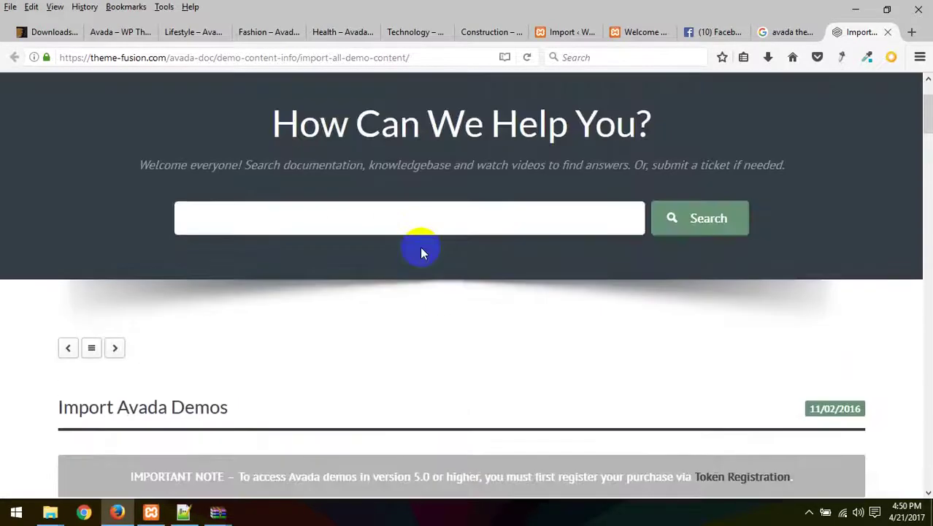
Read the article's requirements before importing Avada demos and its numbered import steps
scroll(431, 250, down, 6)
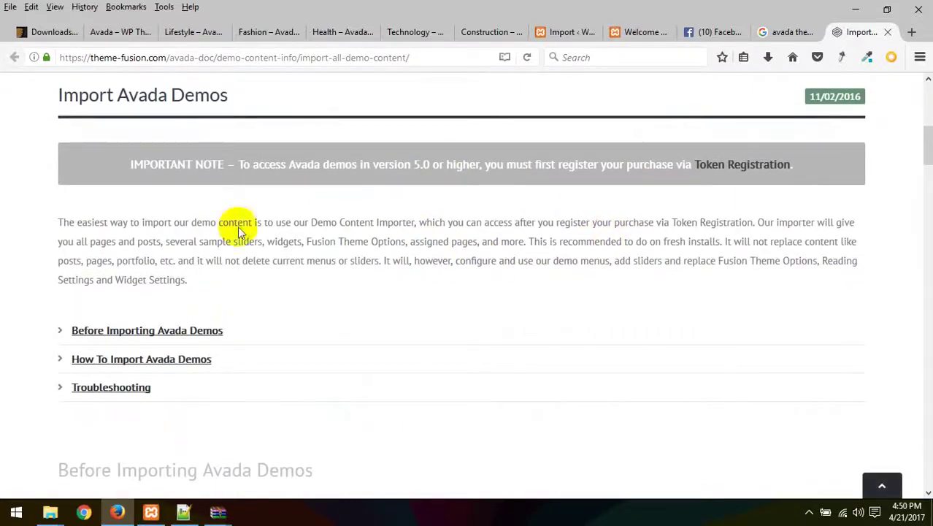
scroll(193, 381, down, 5)
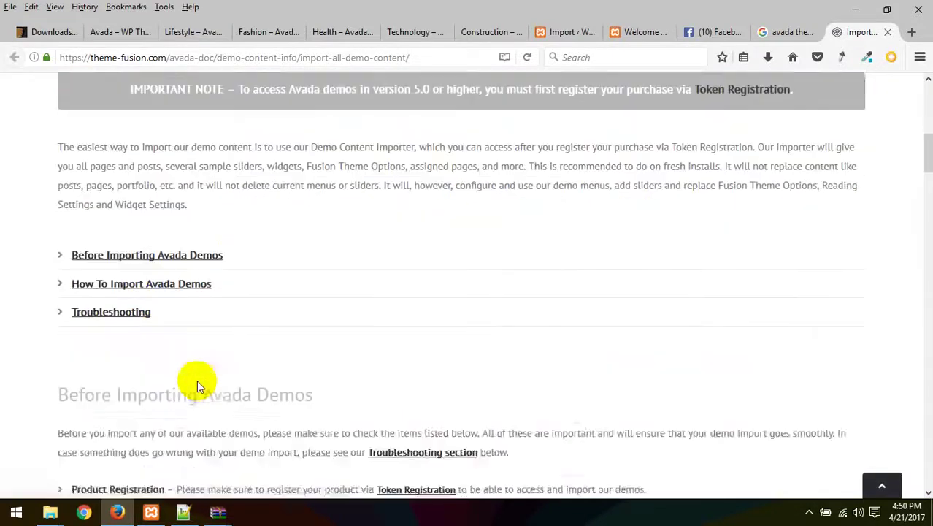
scroll(331, 377, down, 2)
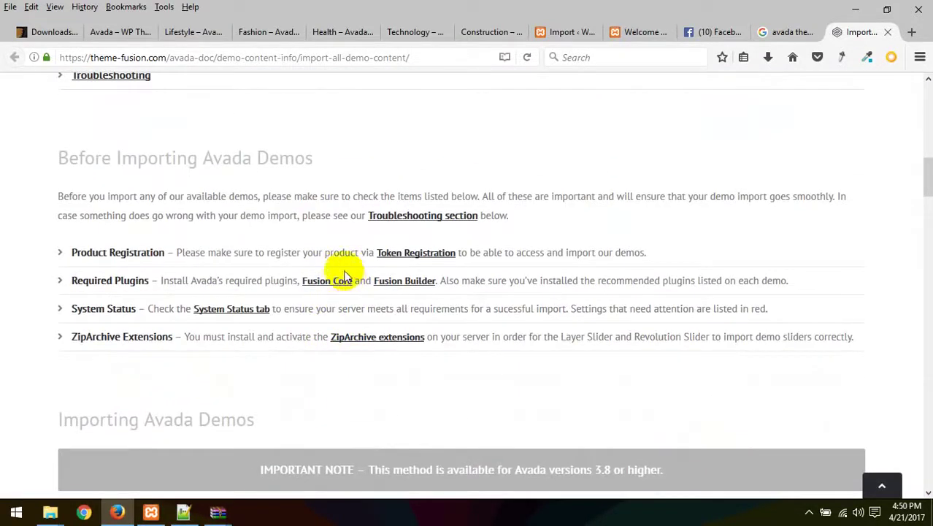
scroll(306, 328, down, 4)
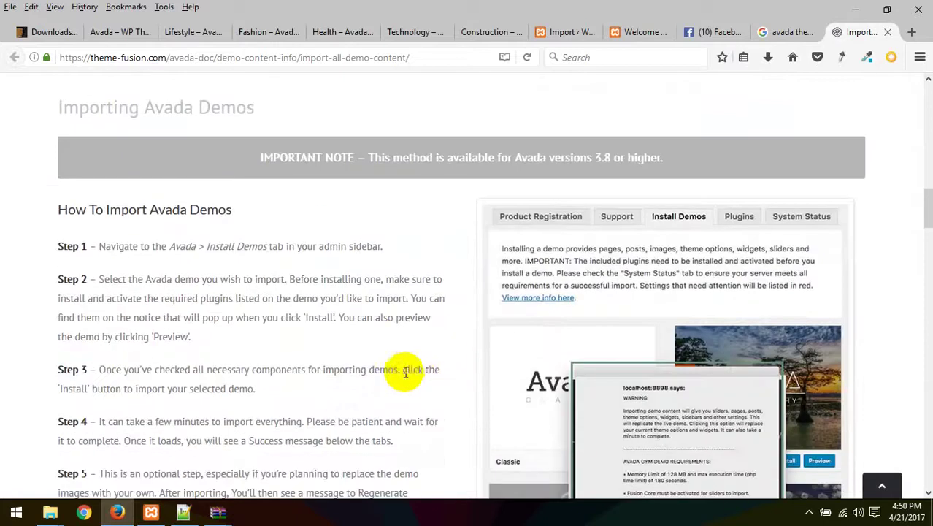
scroll(542, 328, down, 3)
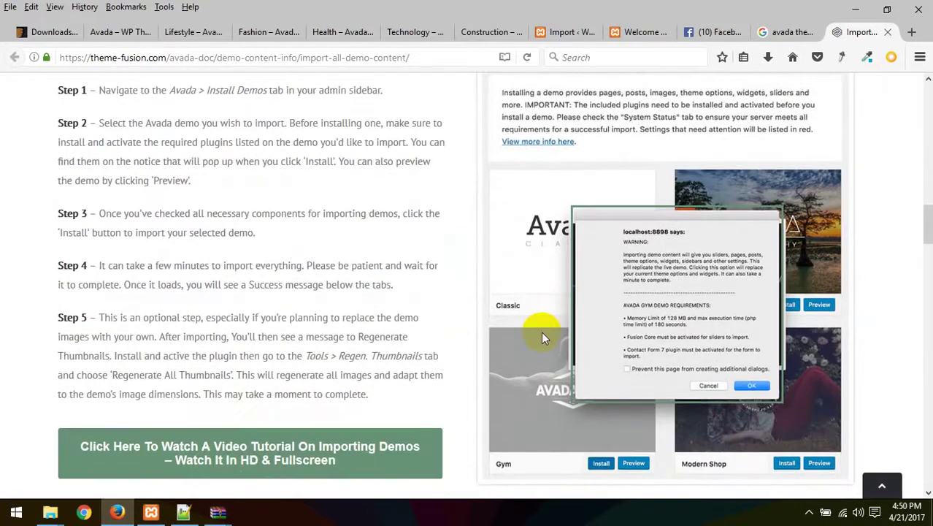
scroll(427, 330, down, 4)
scroll(412, 346, down, 1)
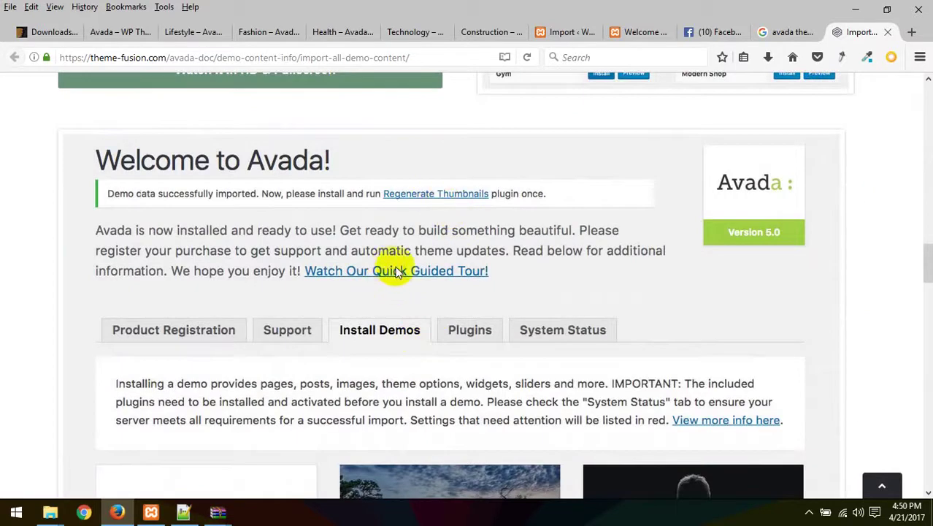
Examine the article's Install Demos illustration with the Classic, Photography and Gym demos, and the start of its troubleshooting section
scroll(495, 313, down, 1)
scroll(478, 278, down, 3)
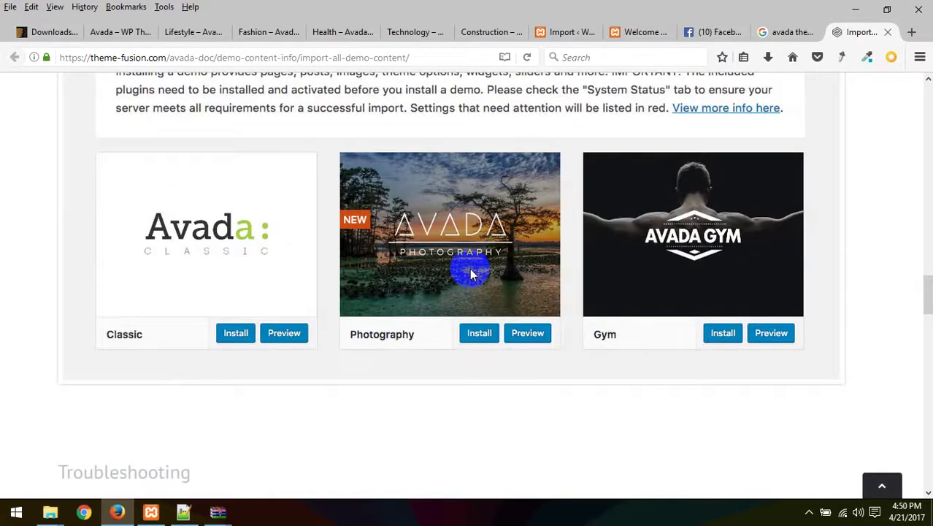
scroll(471, 271, up, 3)
scroll(470, 272, down, 2)
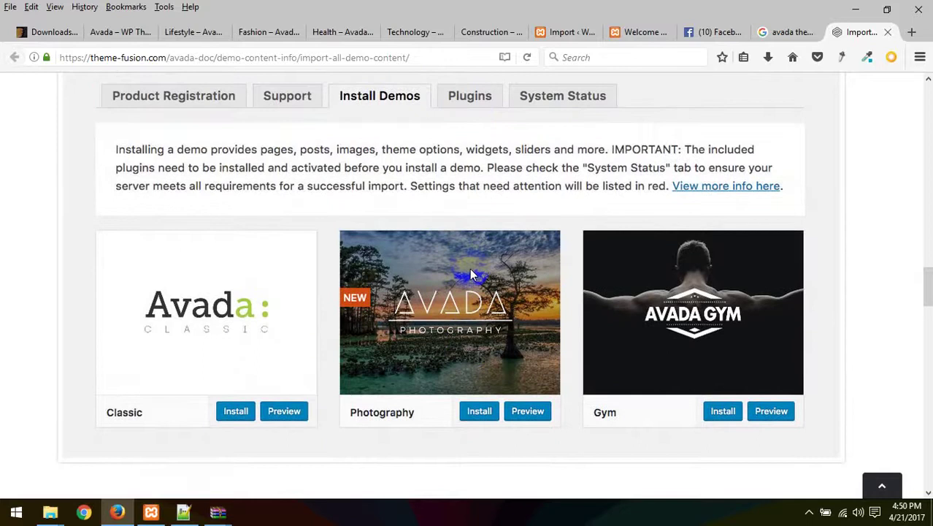
scroll(471, 272, up, 2)
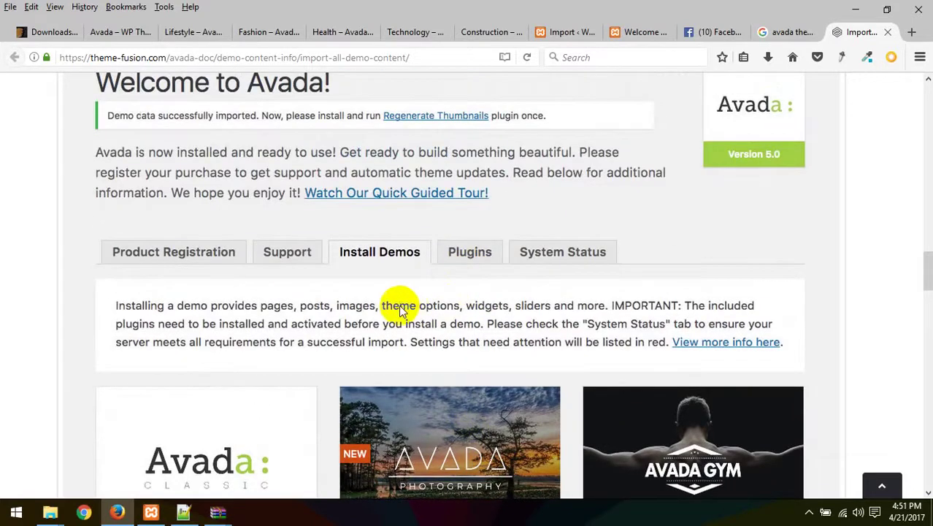
scroll(386, 291, down, 5)
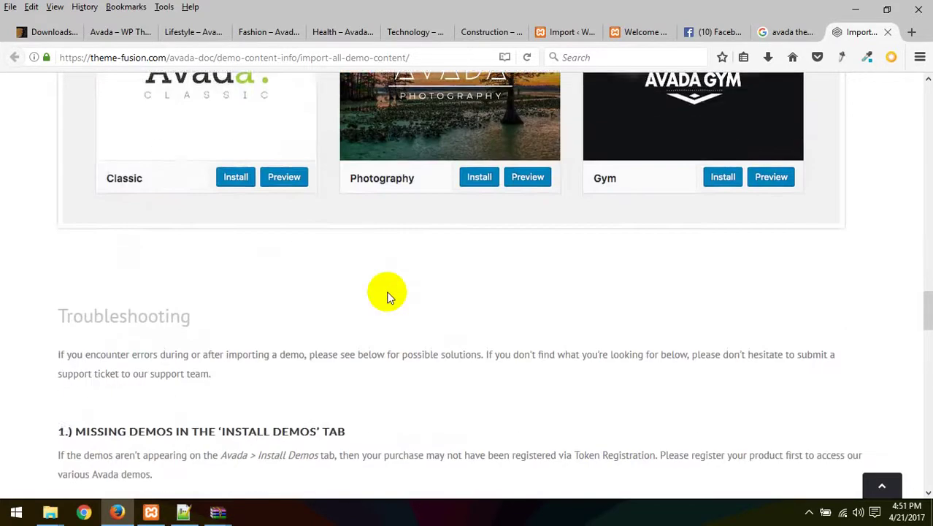
scroll(387, 294, down, 3)
scroll(527, 266, up, 15)
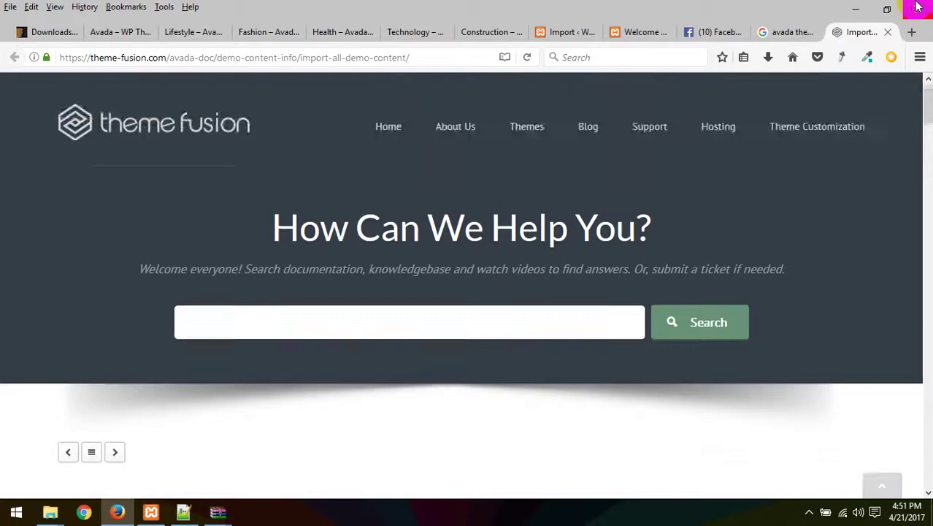
Return to the Google results and open "Alternate Demo Method - Theme Fusion" in a new tab, switching to it
click(791, 32)
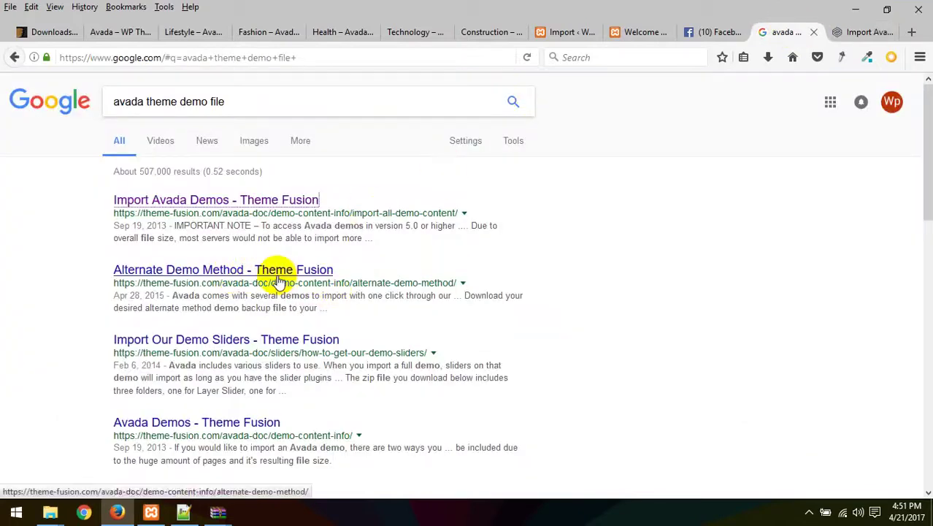
right_click(307, 282)
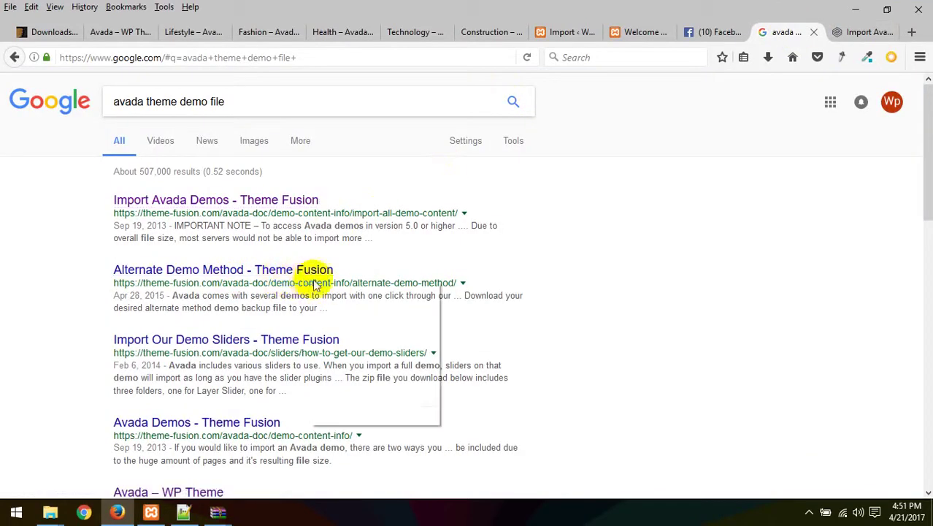
right_click(230, 343)
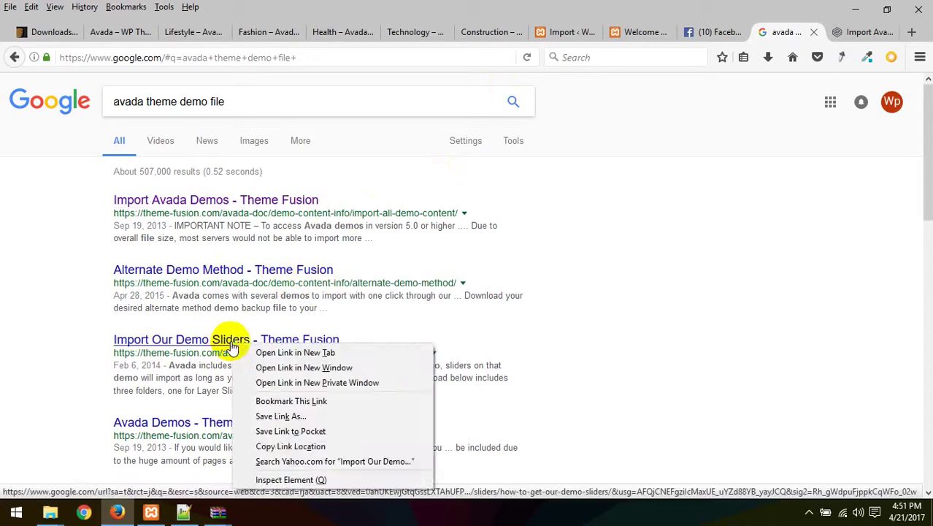
click(600, 253)
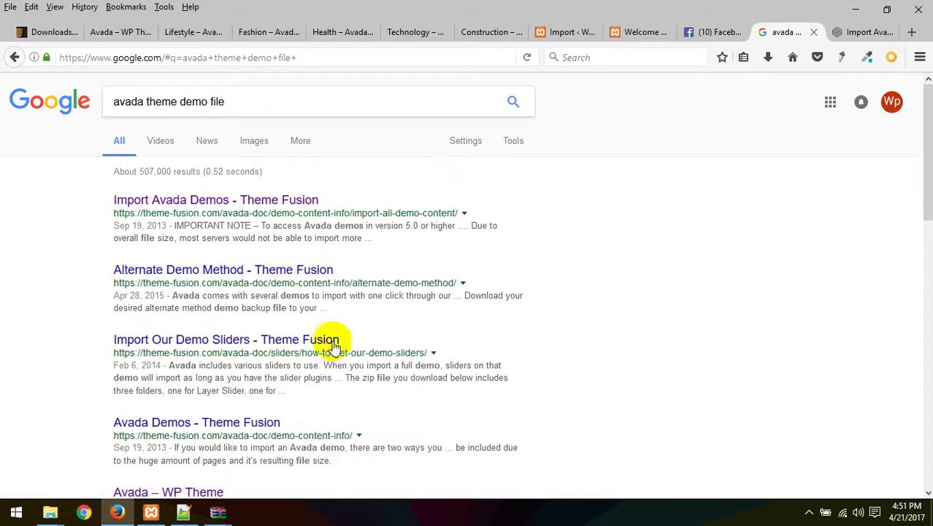
right_click(279, 274)
click(310, 281)
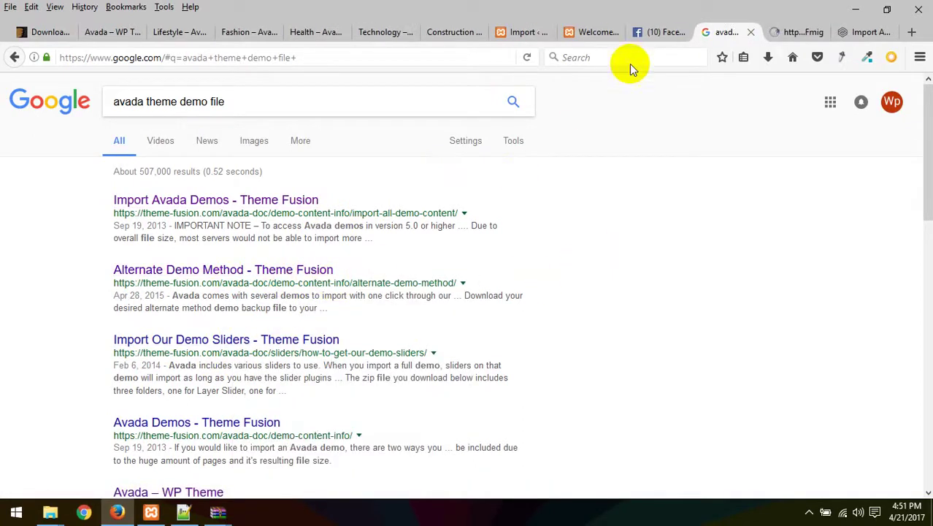
click(793, 31)
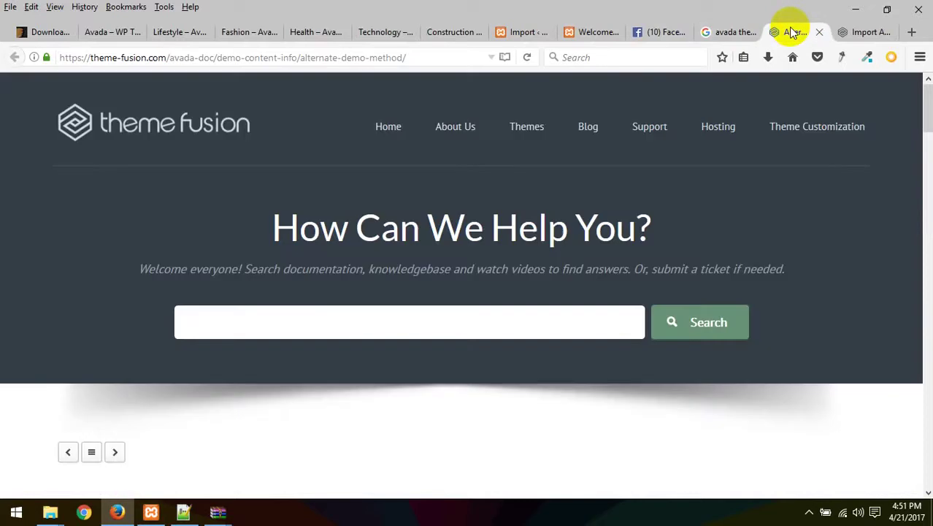
Read the Alternate Demo Method article's steps for importing a demo backup file with All-in-One WP Migration
scroll(299, 257, down, 3)
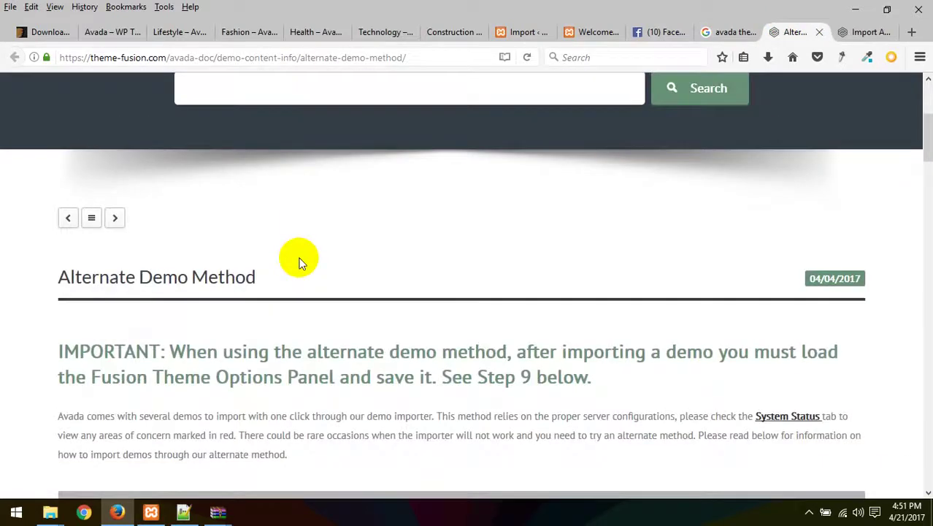
scroll(300, 261, down, 3)
scroll(350, 281, down, 3)
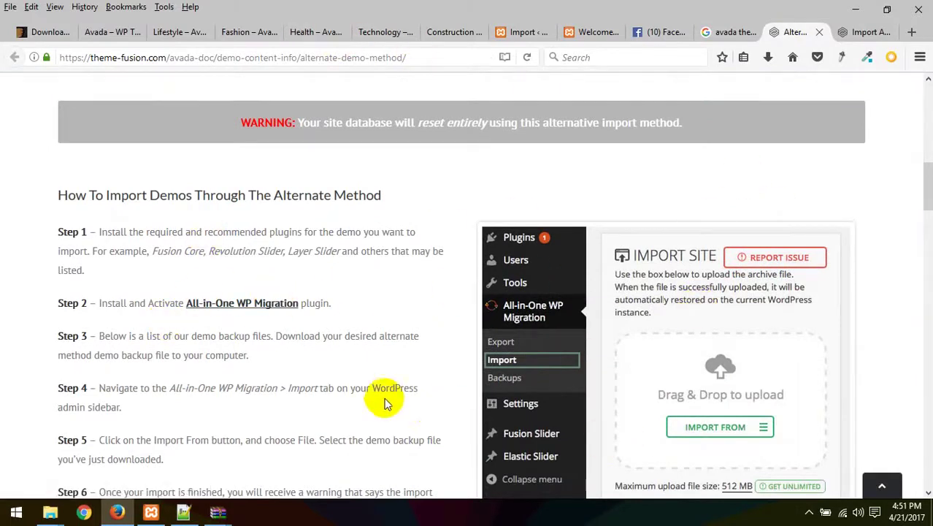
scroll(386, 400, down, 4)
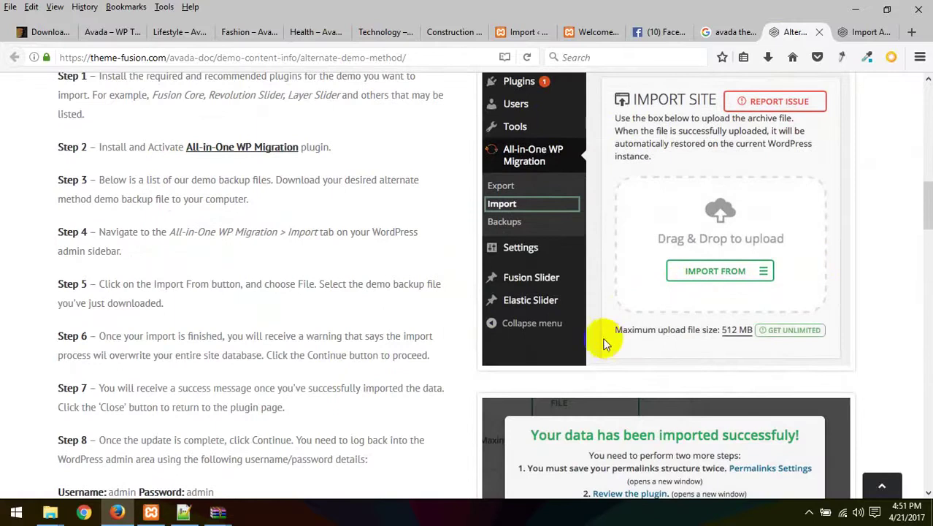
scroll(604, 344, down, 4)
scroll(697, 350, up, 3)
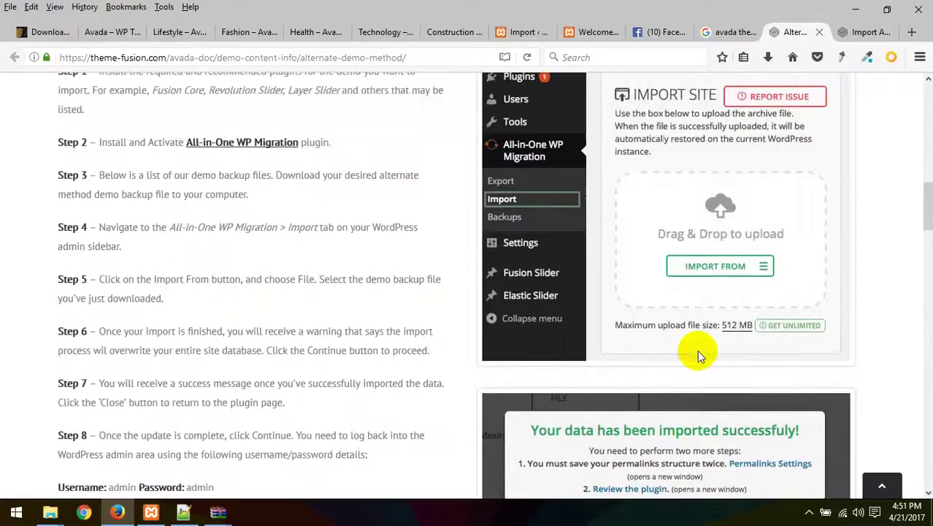
scroll(681, 354, down, 1)
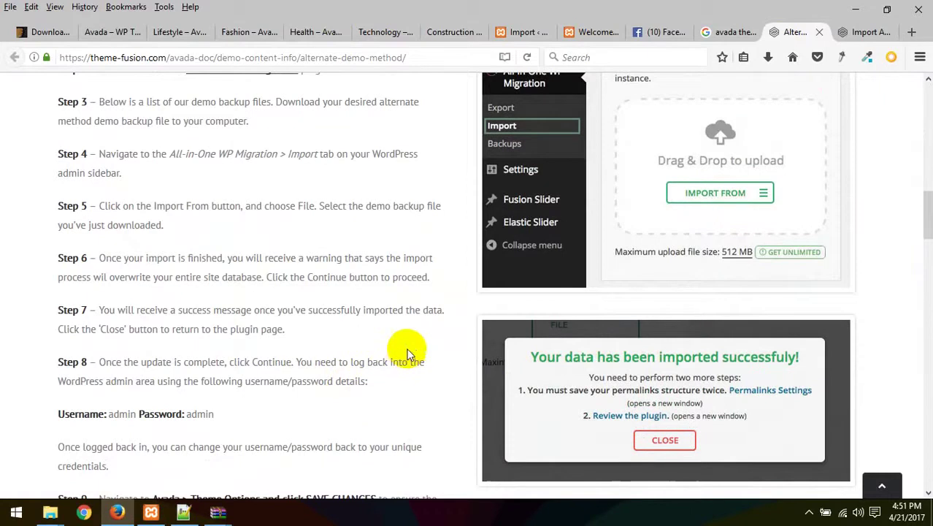
scroll(386, 341, up, 2)
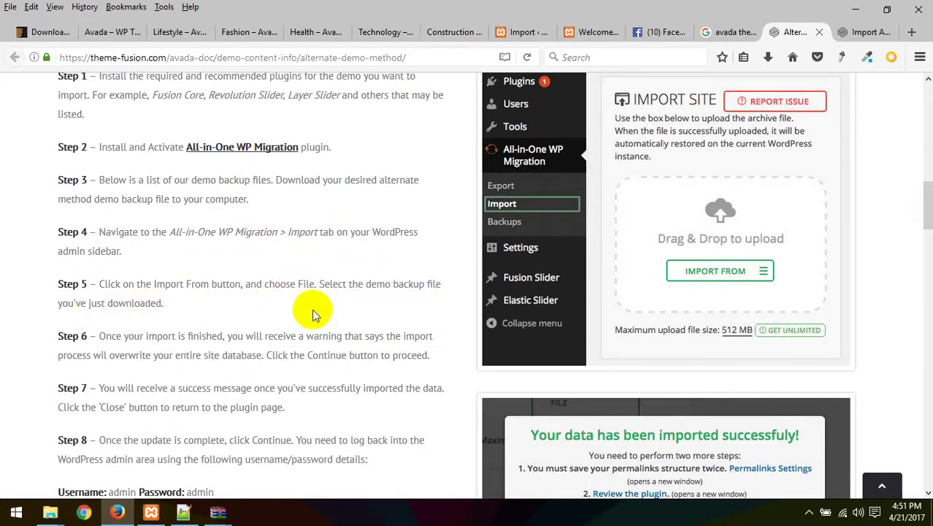
scroll(314, 313, down, 2)
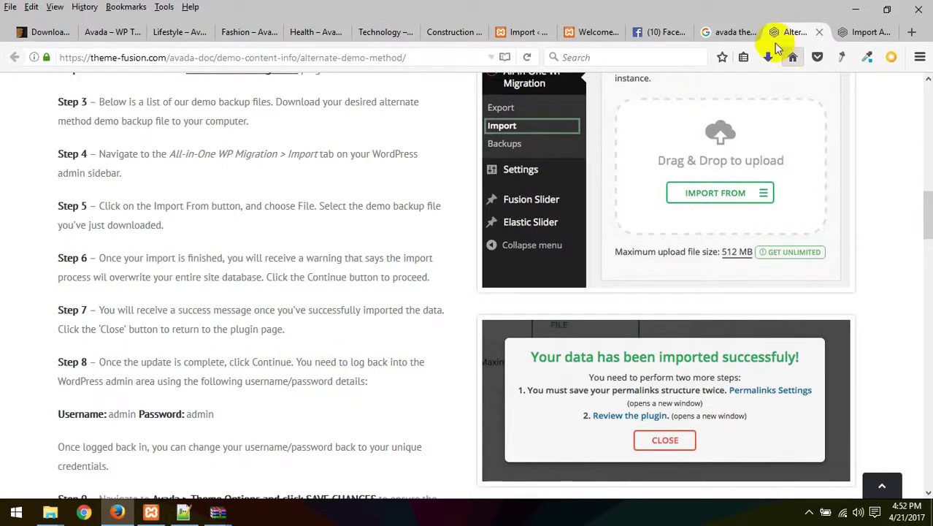
Go back to the site's All-in-One WP Migration import page and choose OneDrive as the import source
click(609, 34)
click(533, 35)
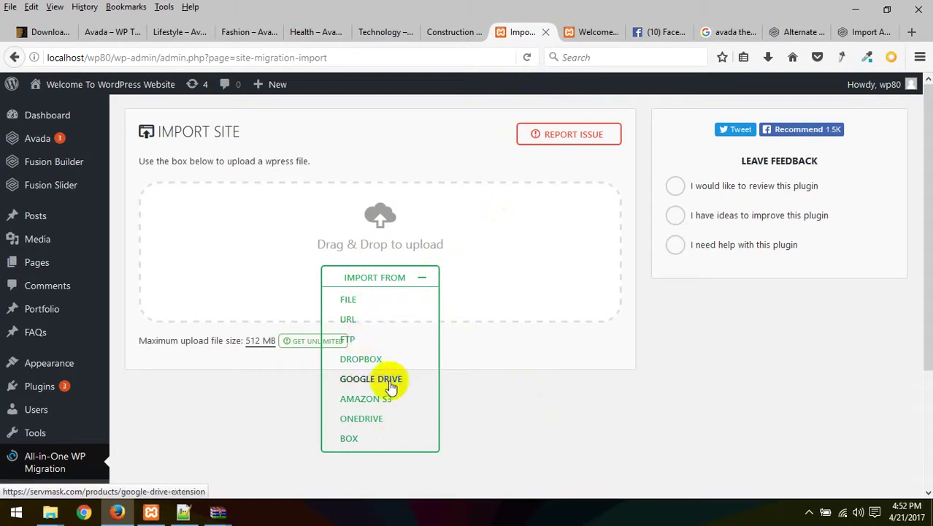
click(365, 423)
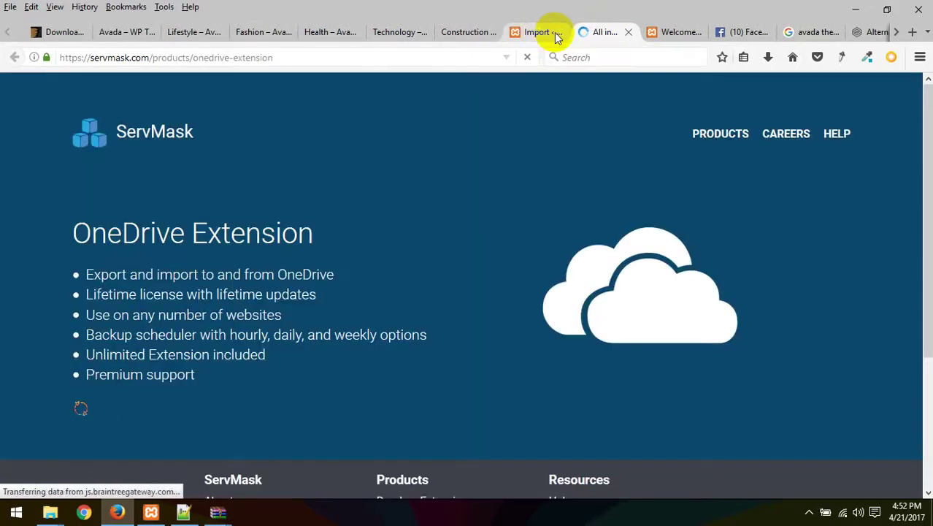
Return to the site's import page, choose Box as the import source, and close the opened ServMask extension pages
click(517, 32)
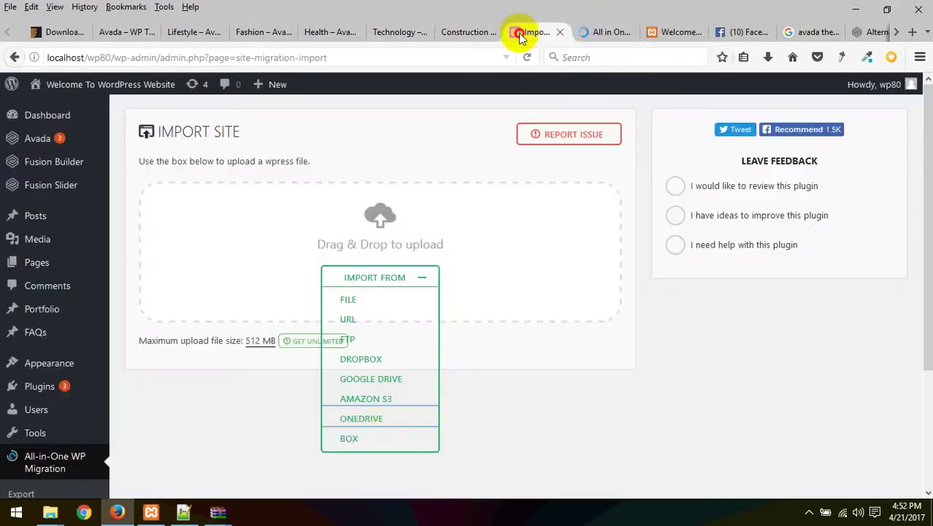
click(367, 440)
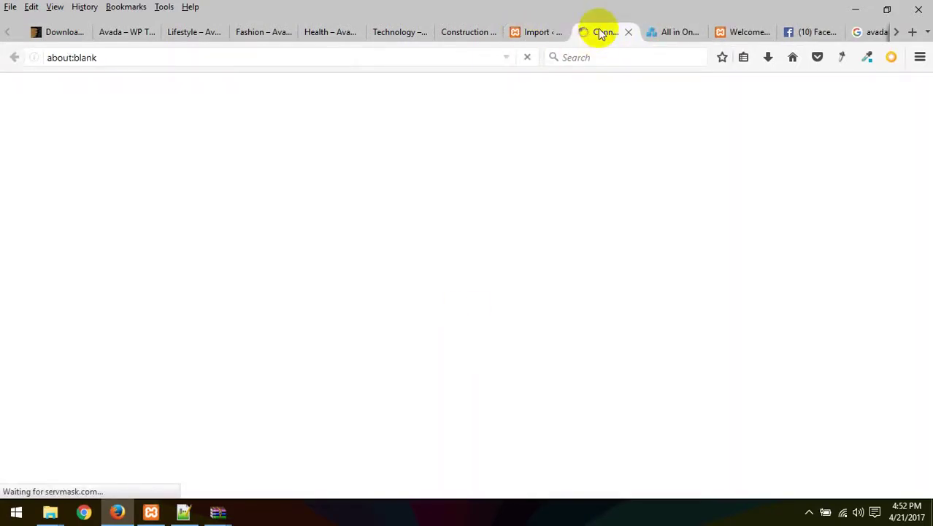
click(682, 33)
click(698, 33)
click(615, 32)
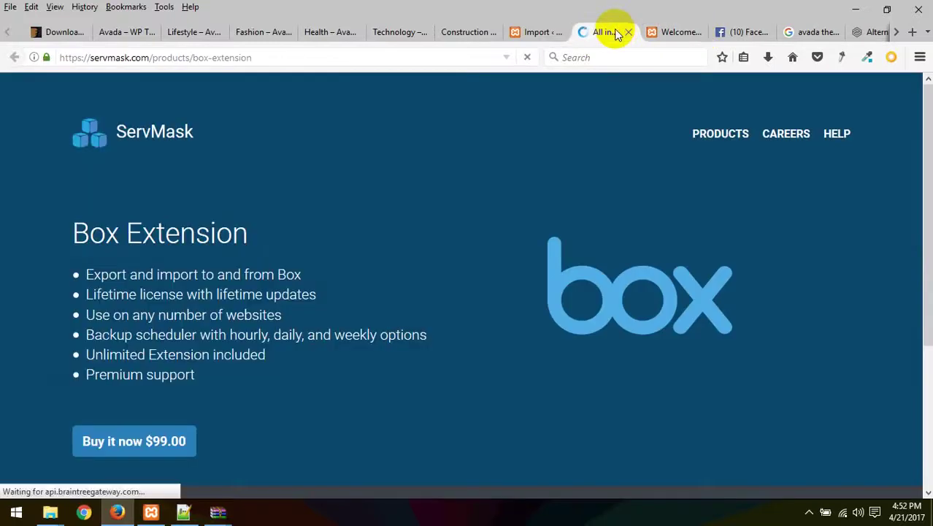
click(628, 32)
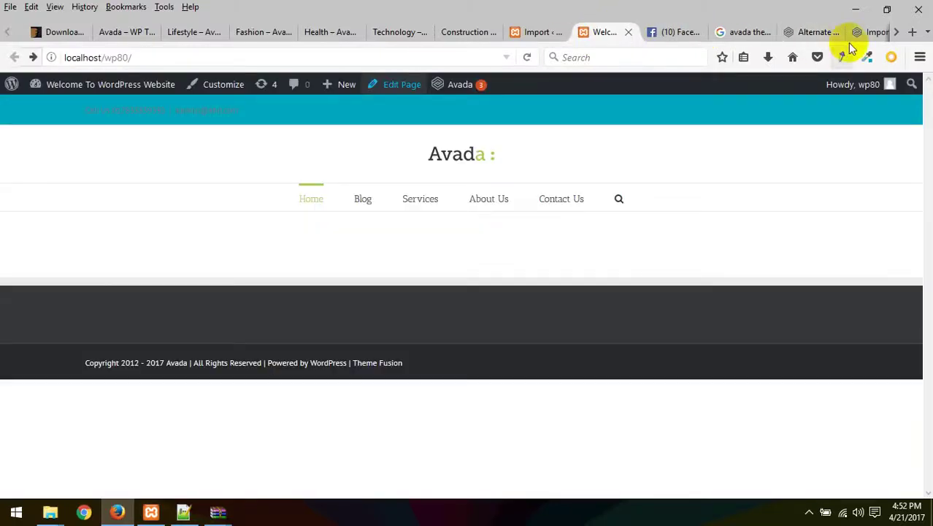
Check Step 5 of the Alternate Demo Method article, open the import page's File source, and dismiss the file chooser
click(812, 32)
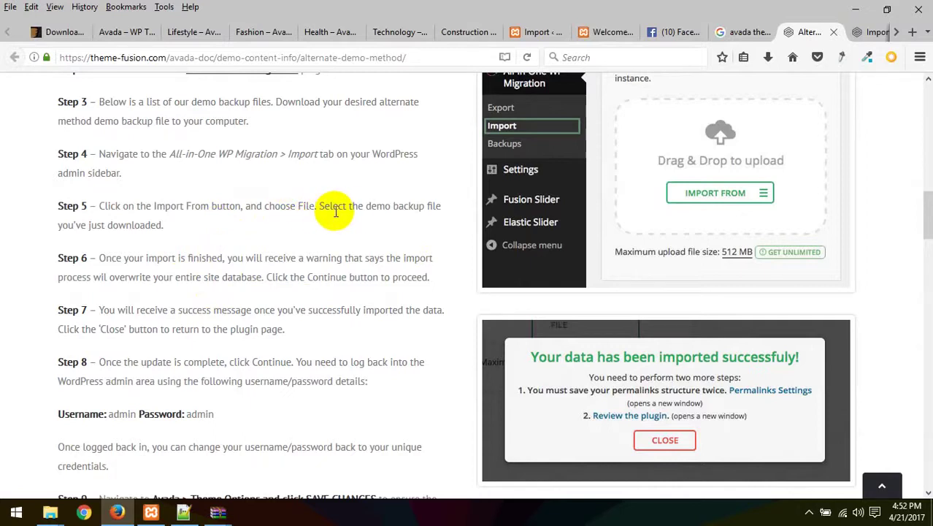
click(544, 33)
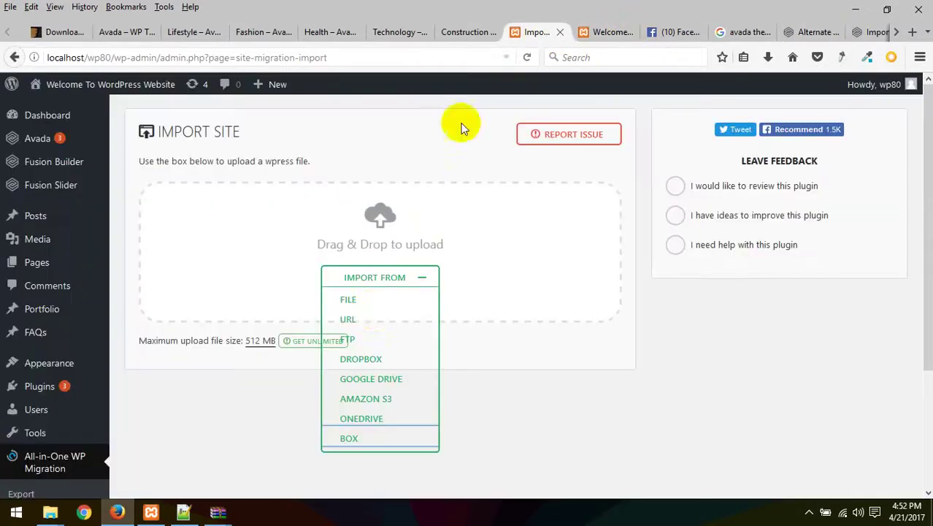
click(359, 301)
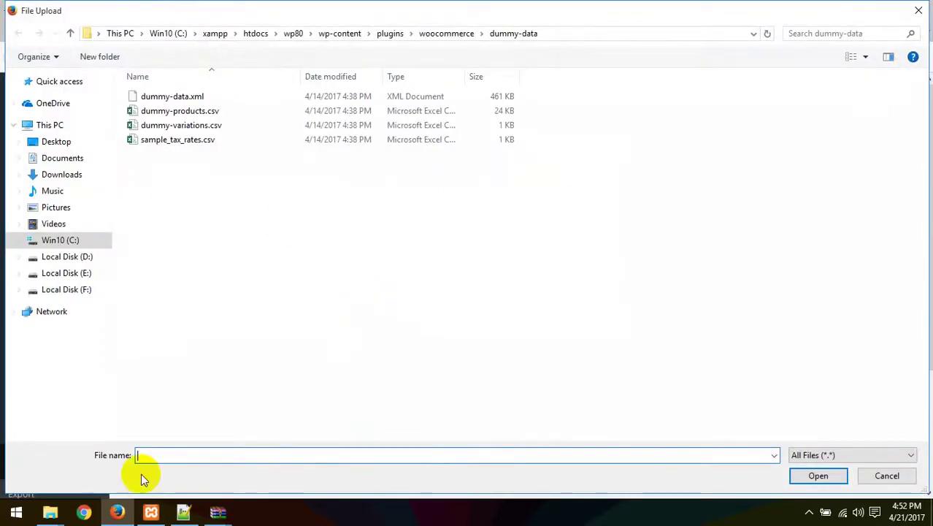
click(121, 510)
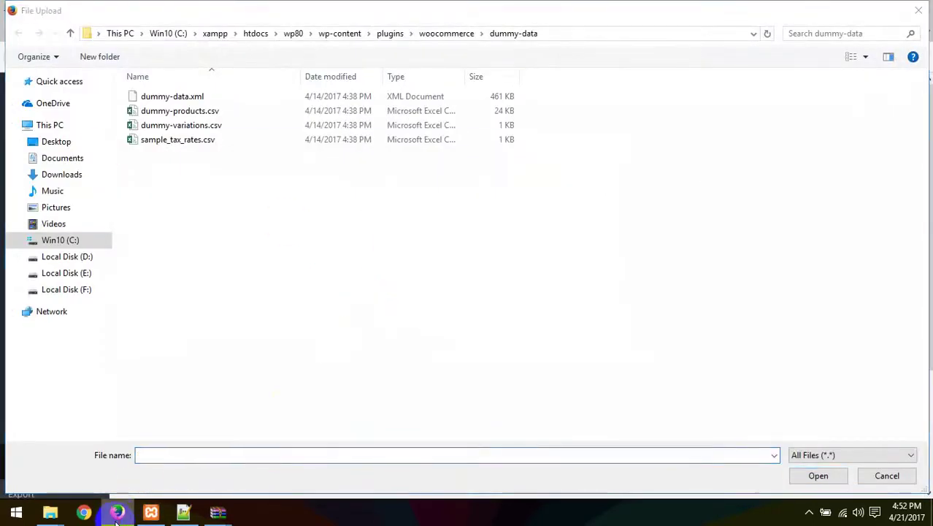
click(919, 10)
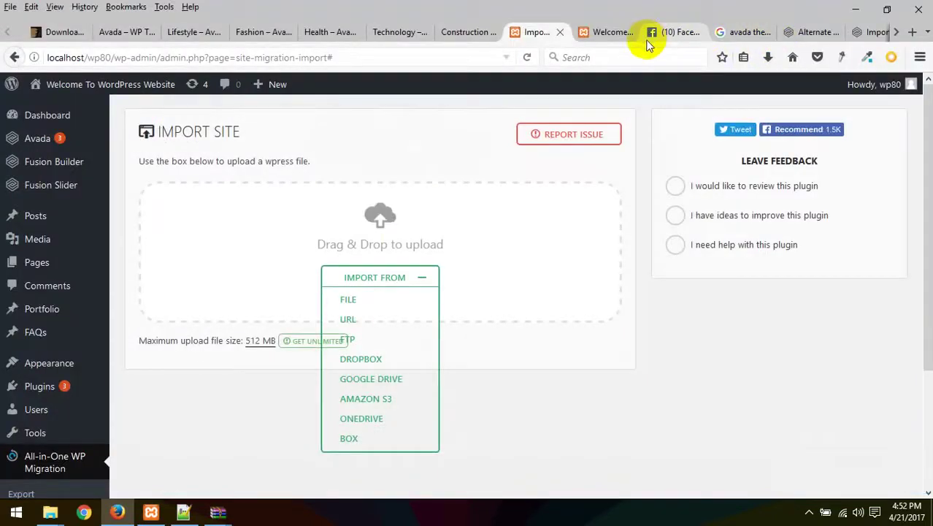
Read the remaining steps of the Alternate Demo Method article and look through its list of demo backup files
click(795, 31)
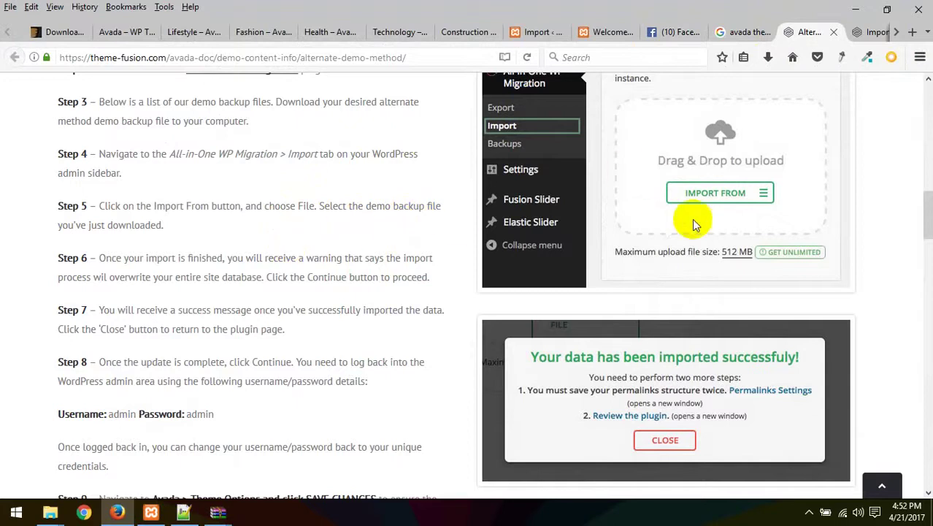
scroll(454, 252, up, 4)
scroll(326, 287, down, 6)
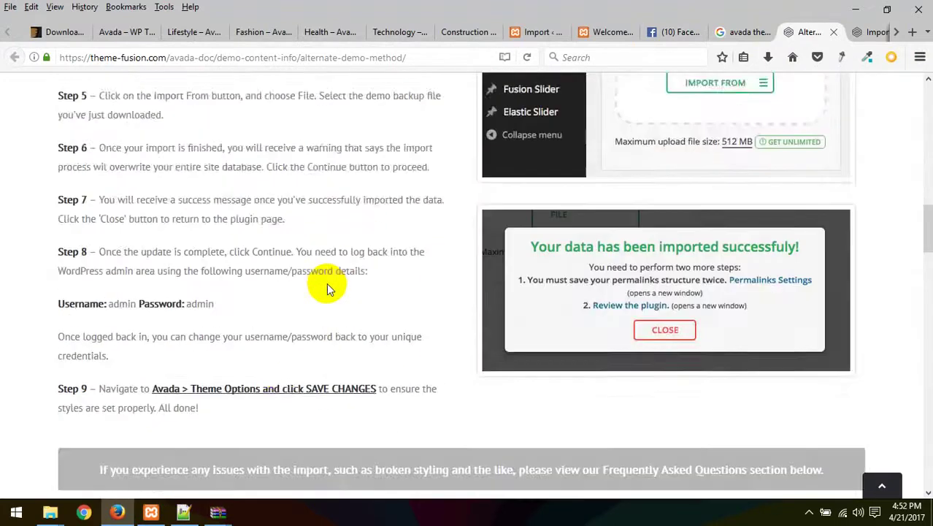
scroll(327, 285, down, 1)
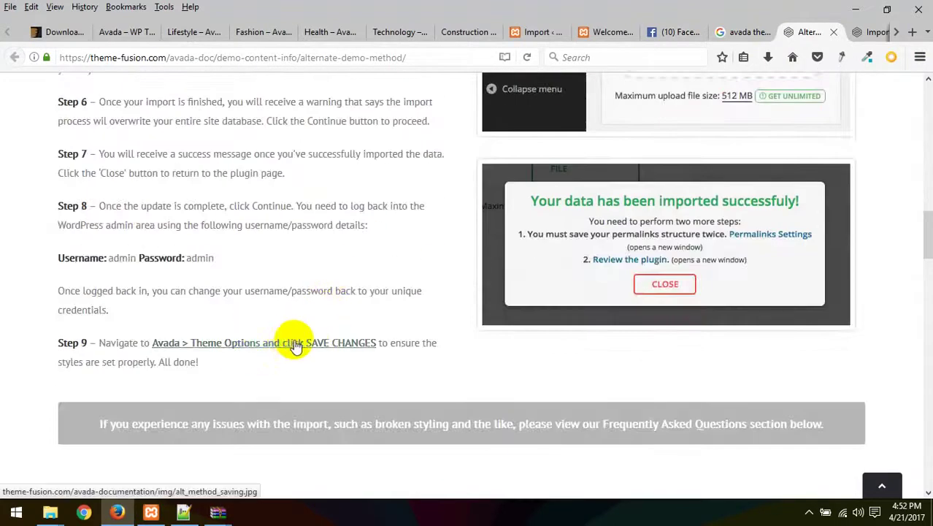
scroll(314, 365, down, 5)
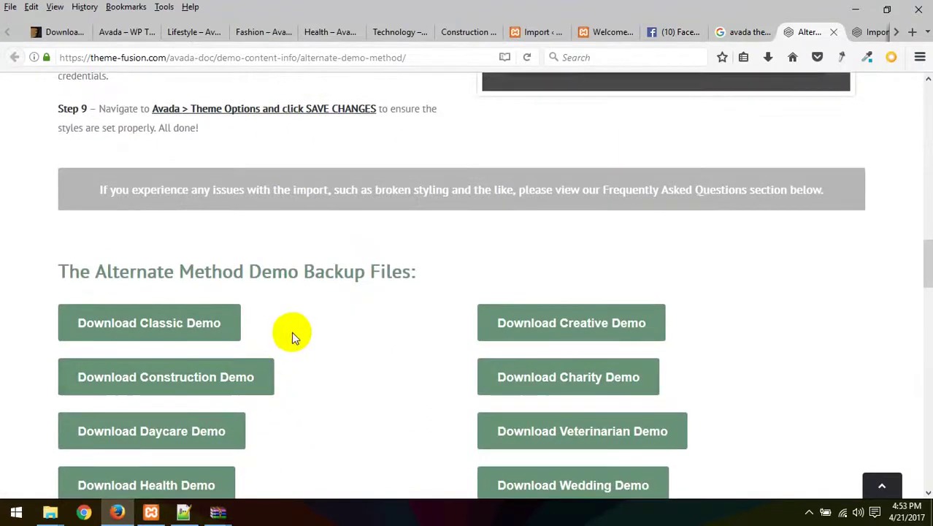
scroll(291, 331, down, 2)
scroll(401, 238, down, 3)
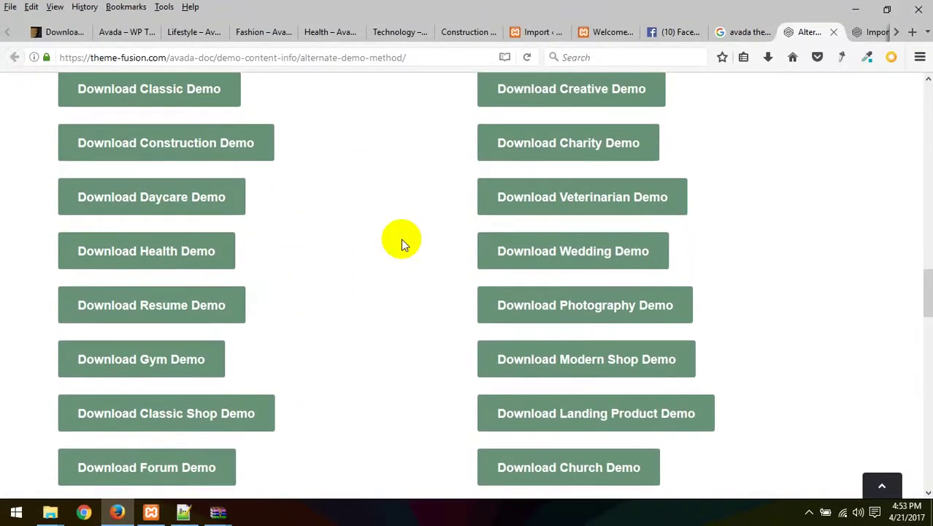
scroll(421, 255, down, 3)
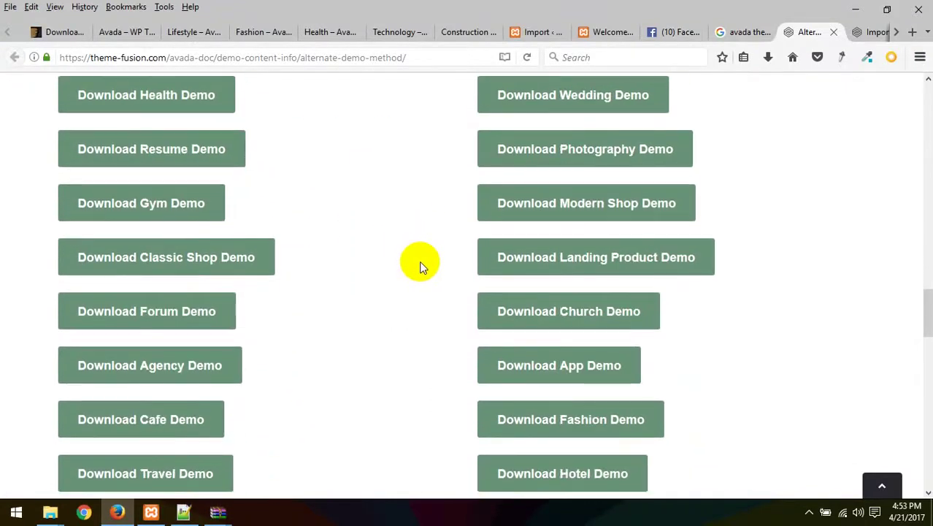
Look through the open Avada demo pages and copy the word "health" from the Health demo's web address
click(120, 32)
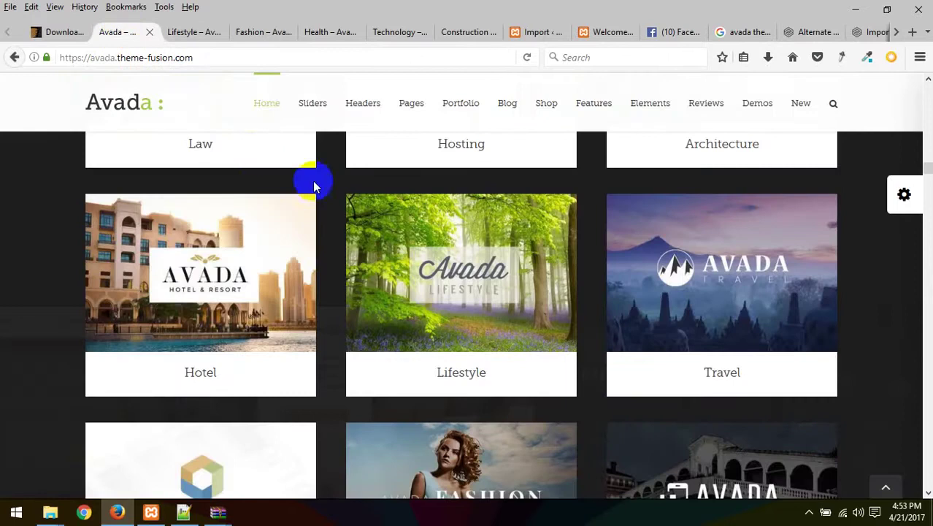
click(183, 32)
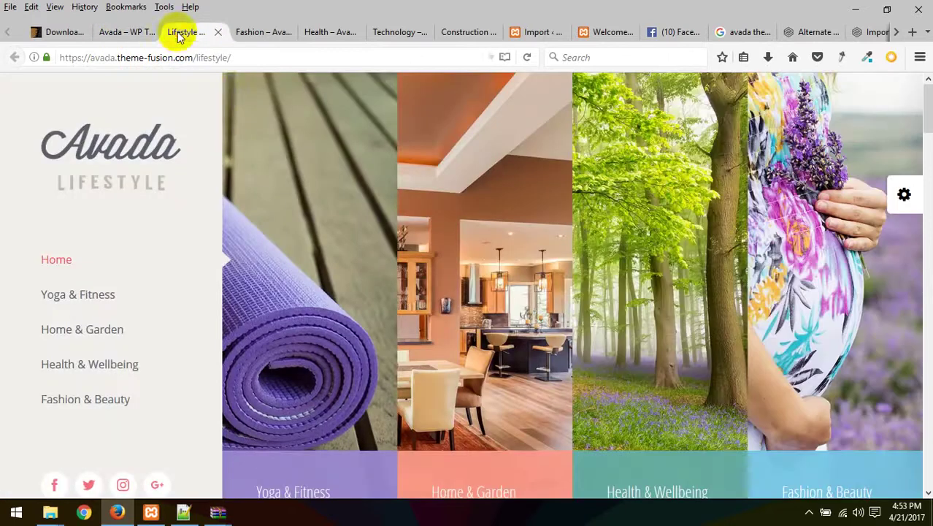
click(252, 29)
click(328, 31)
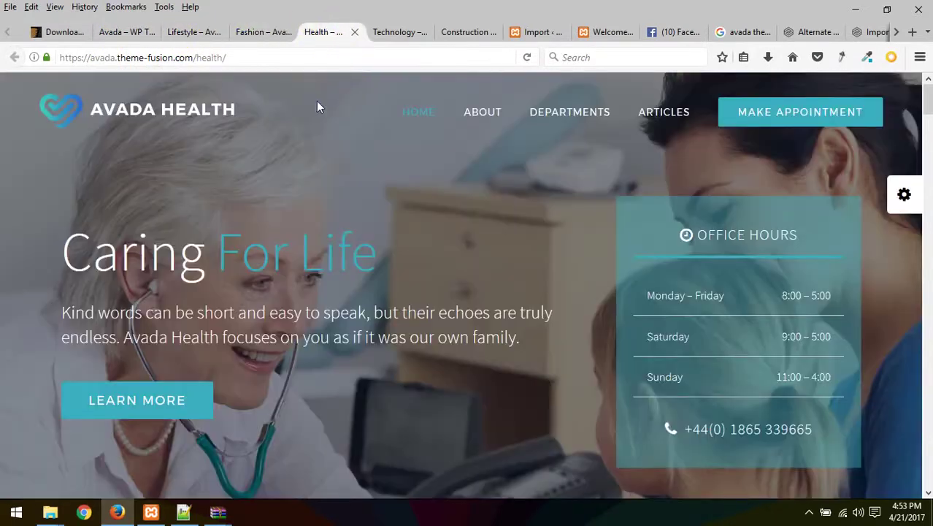
double_click(212, 57)
key(ctrl+c)
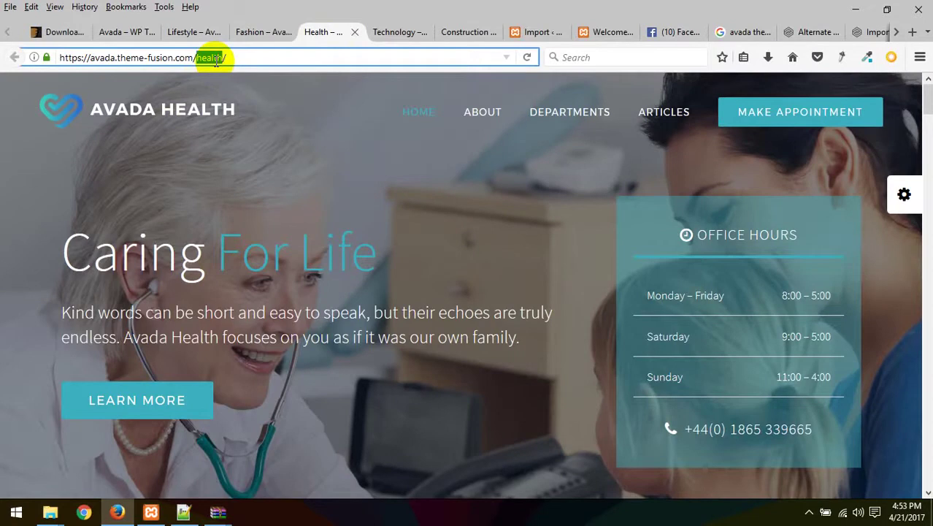
Find "health" in the Alternate Demo Method article and save the Health demo backup file avada_health_demo.wpress
click(807, 34)
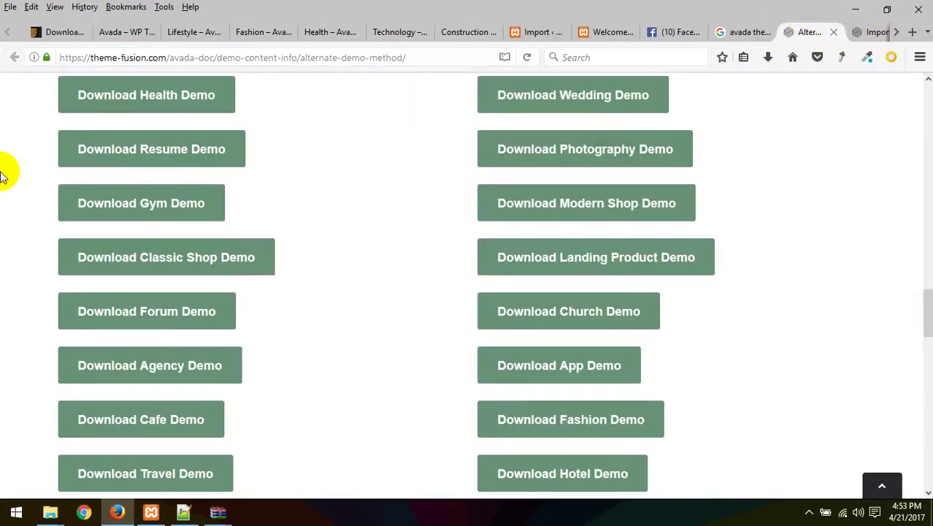
key(ctrl+f)
key(ctrl+v)
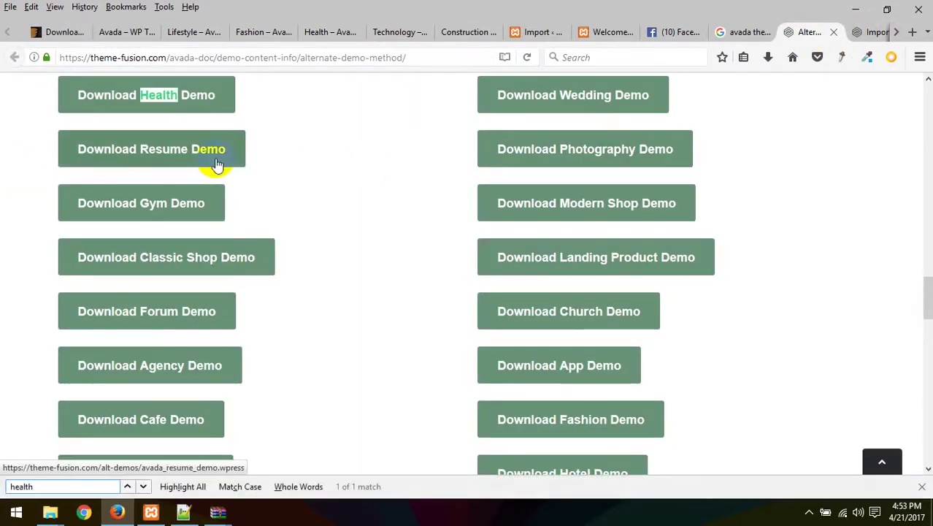
scroll(181, 157, up, 4)
click(138, 255)
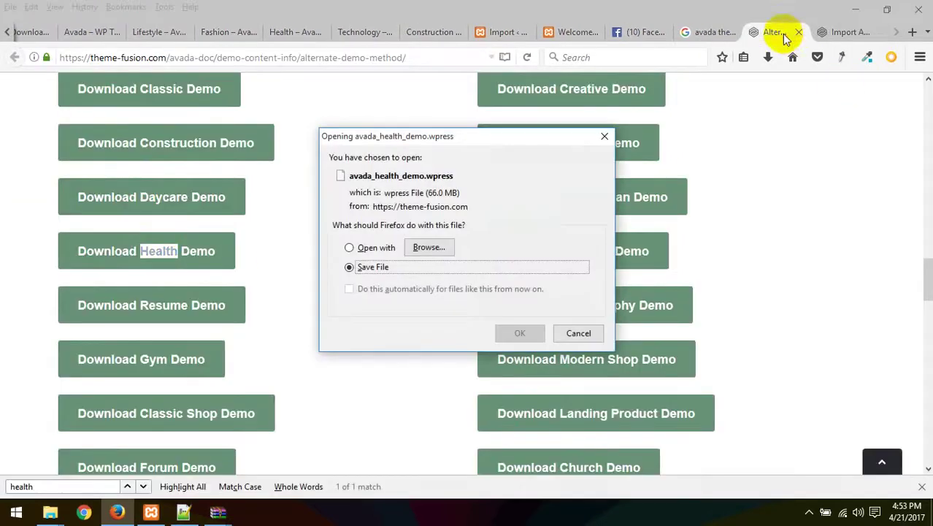
click(525, 333)
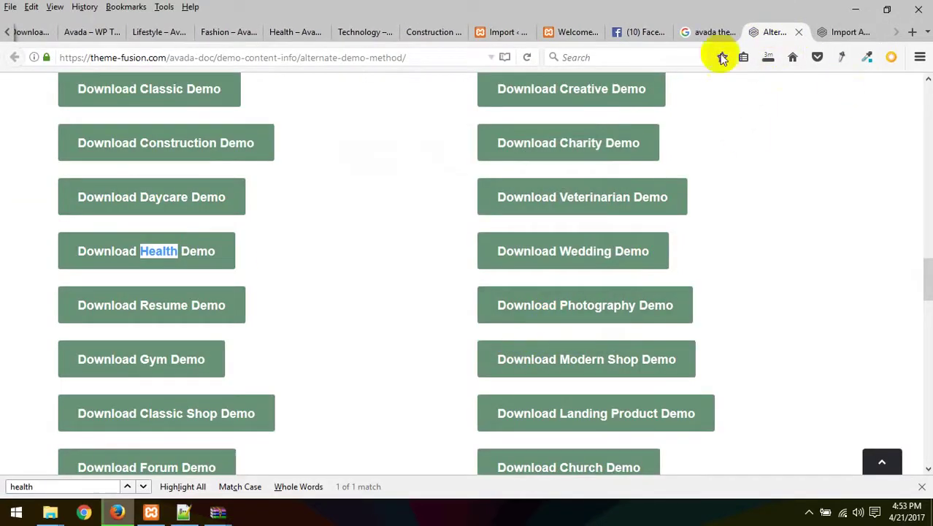
Copy the Alternate Demo Method article's web address, send it to a contact in a Facebook chat, and close the chat
click(410, 65)
key(ctrl+c)
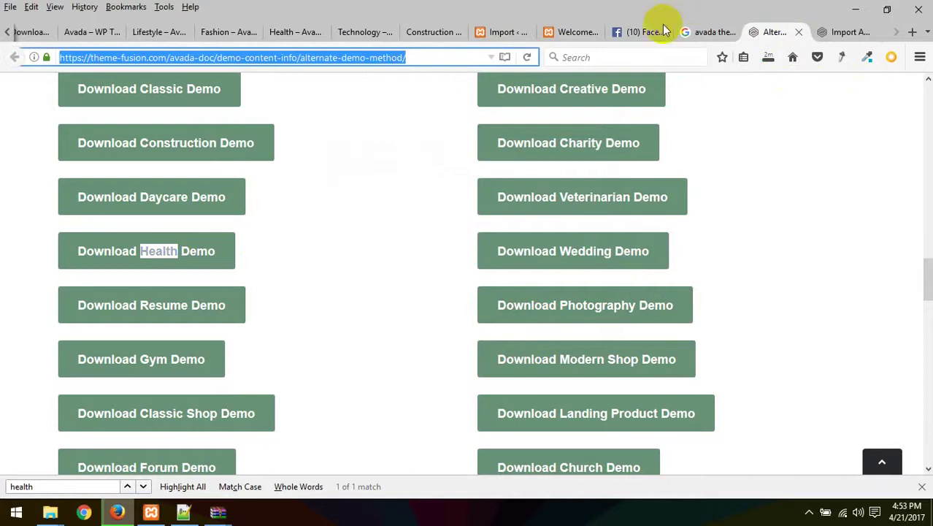
click(630, 32)
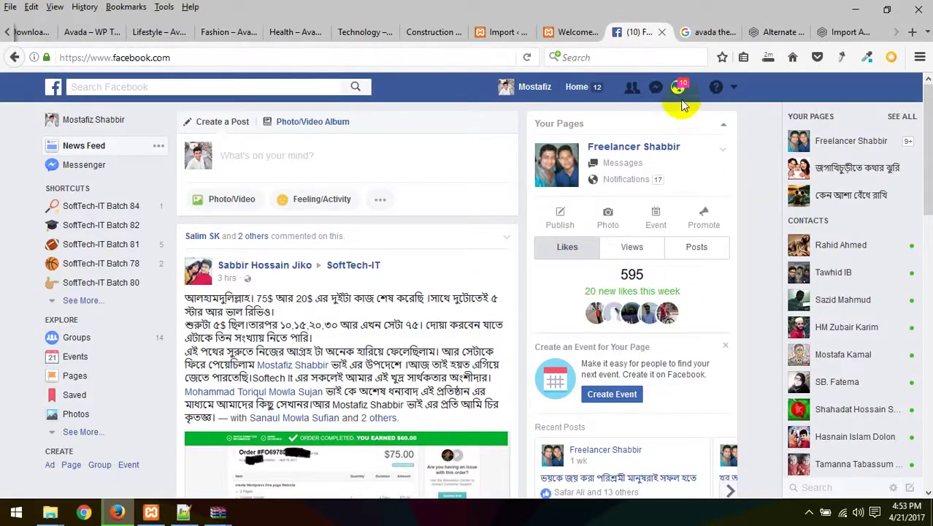
click(656, 87)
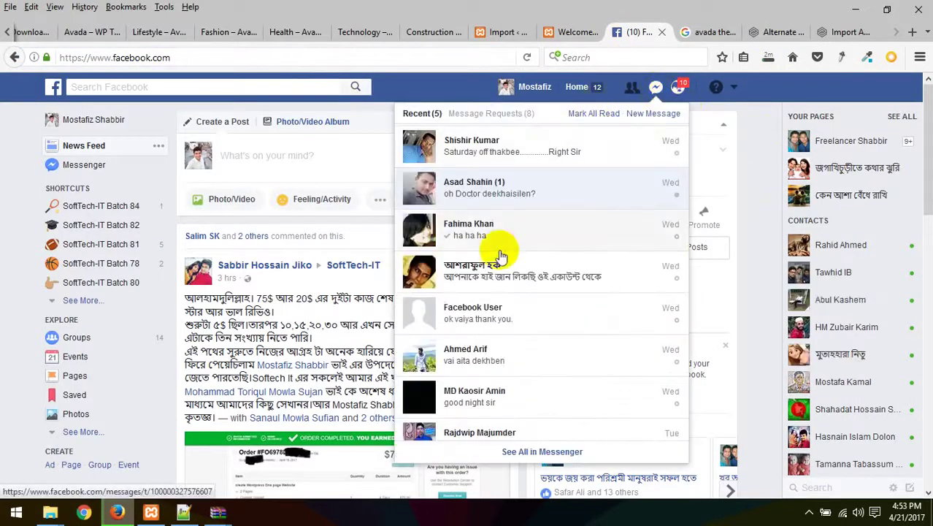
click(592, 283)
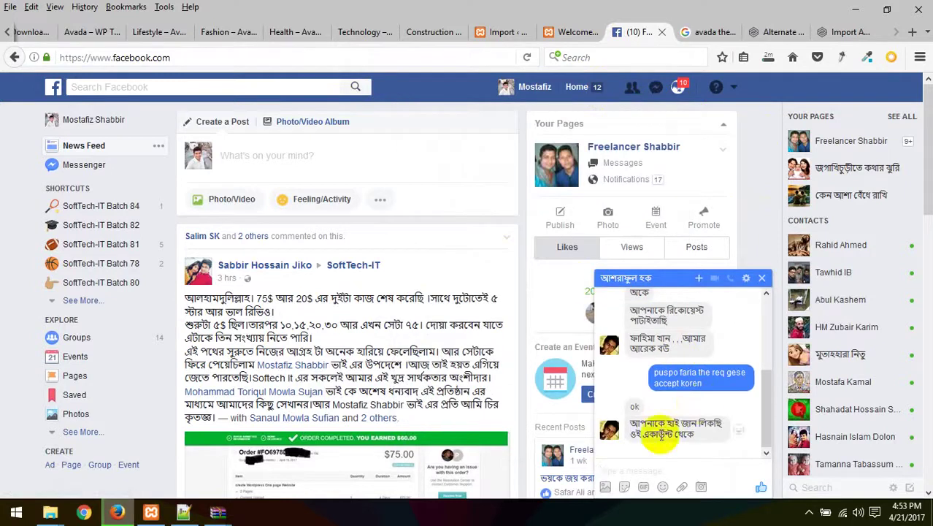
key(ctrl+v)
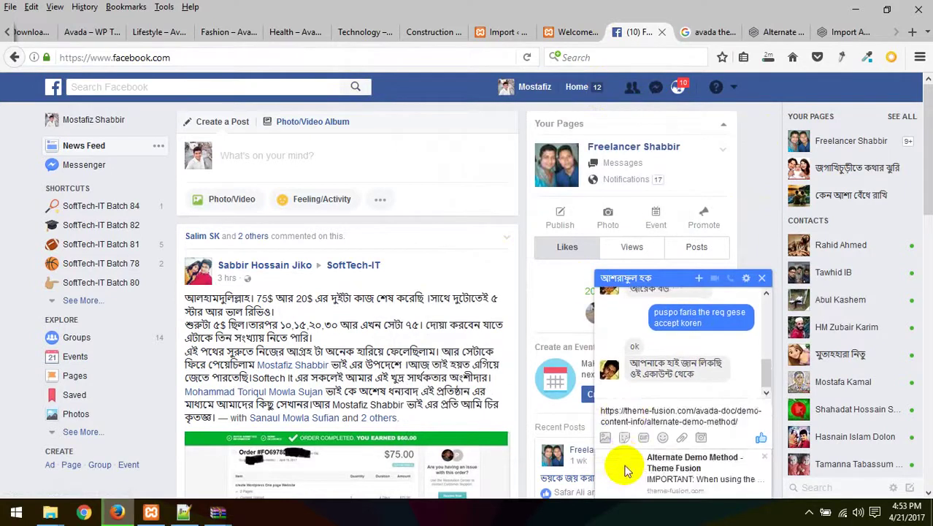
key(Return)
click(761, 278)
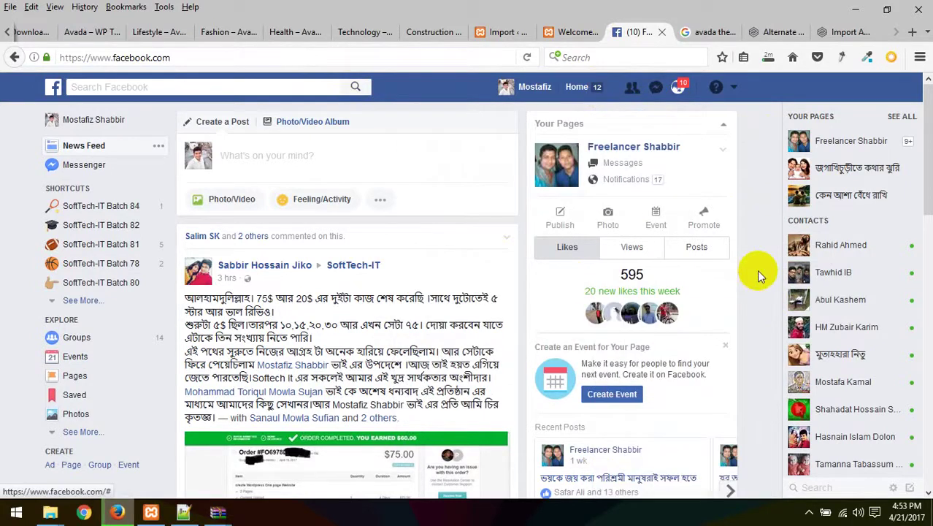
Return to the Alternate Demo Method article and check the download progress of avada_health_demo.wpress
click(772, 31)
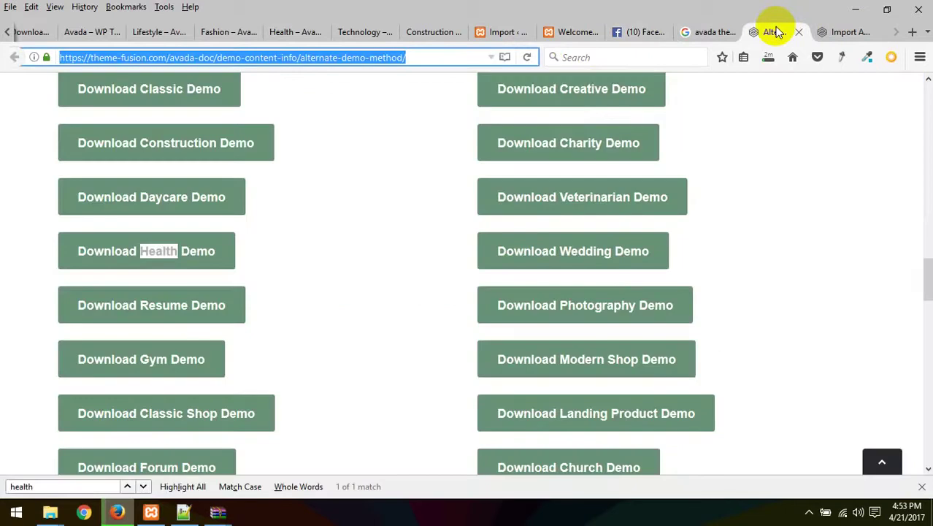
click(767, 58)
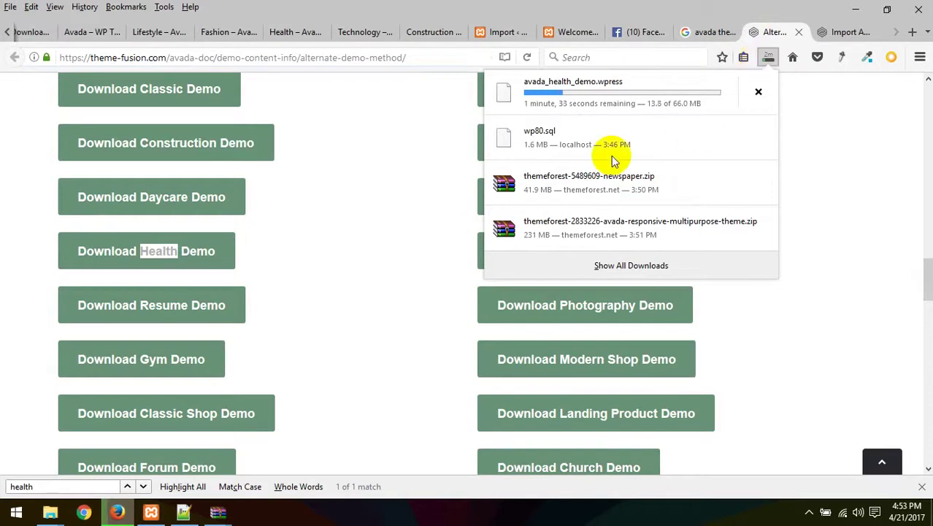
click(4, 223)
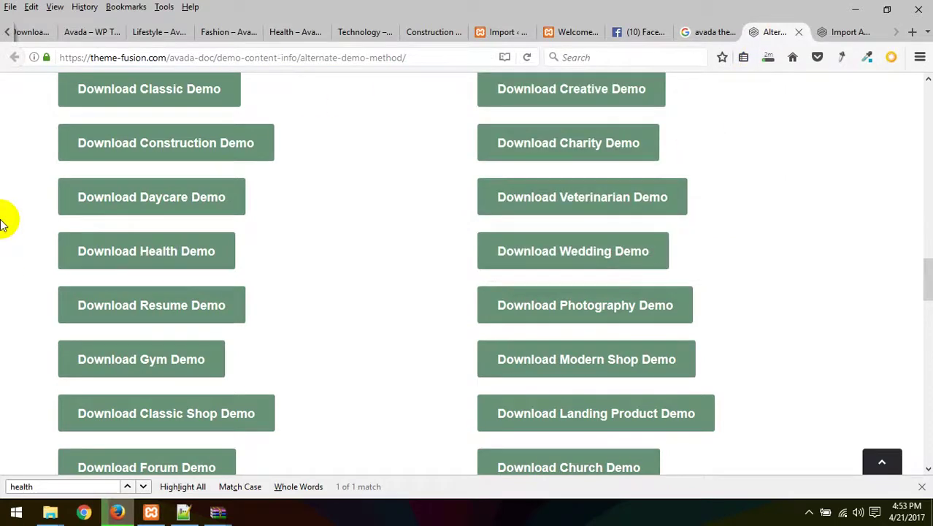
Revisit the article's import steps and the site's import page, and go to the beginning of the Alternate Demo Method article
scroll(679, 210, up, 10)
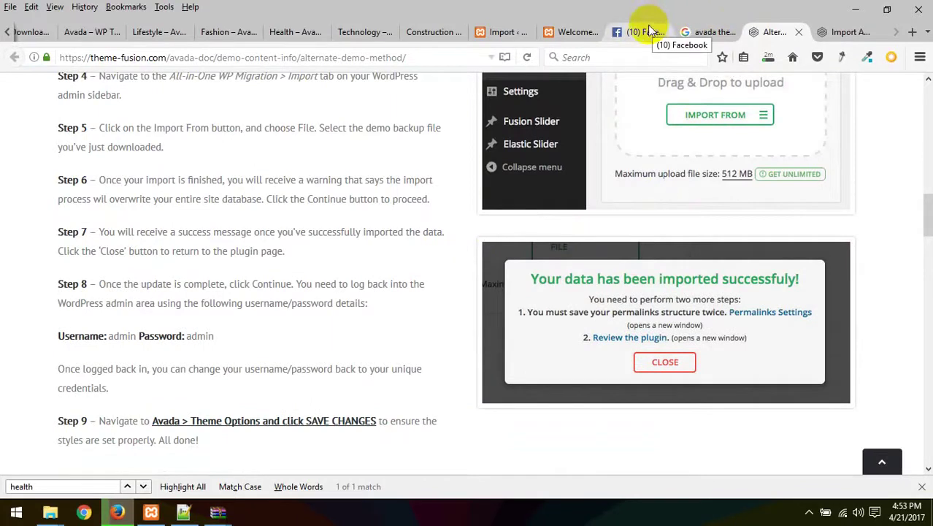
click(498, 34)
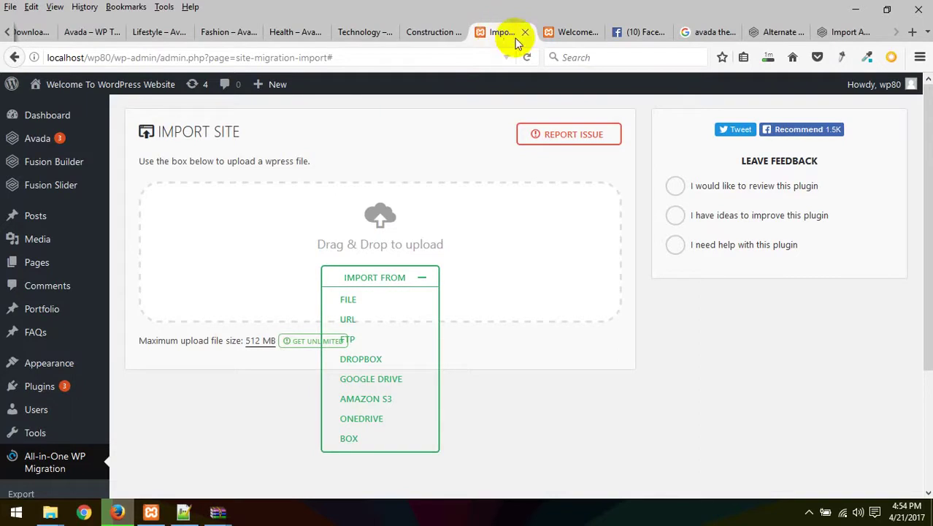
click(769, 32)
scroll(133, 91, up, 12)
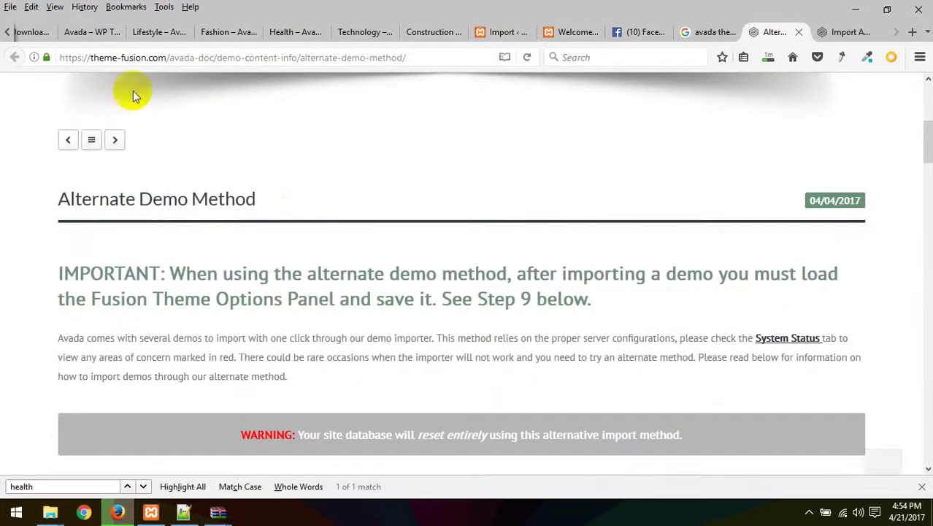
Go to the import instructions in the Alternate Demo Method article and check the download progress of avada_health_demo.wpress
scroll(262, 237, down, 5)
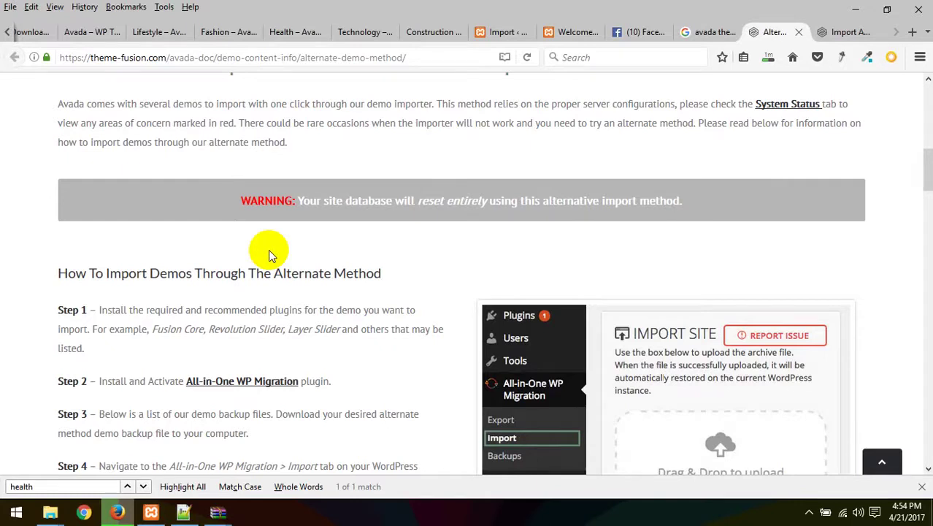
click(768, 57)
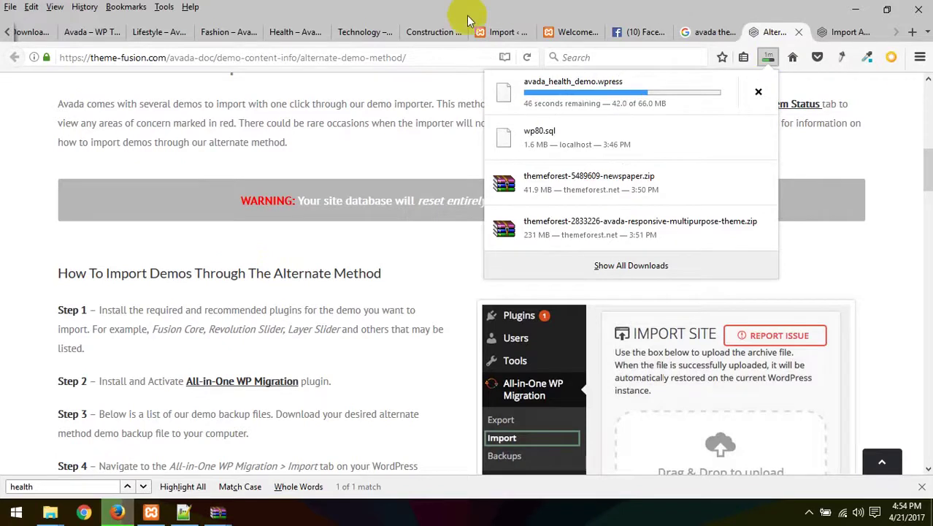
Close the Technology, Health, Fashion and Lifestyle demo pages, keeping the Construction demo and the main Avada page open
click(416, 33)
click(360, 33)
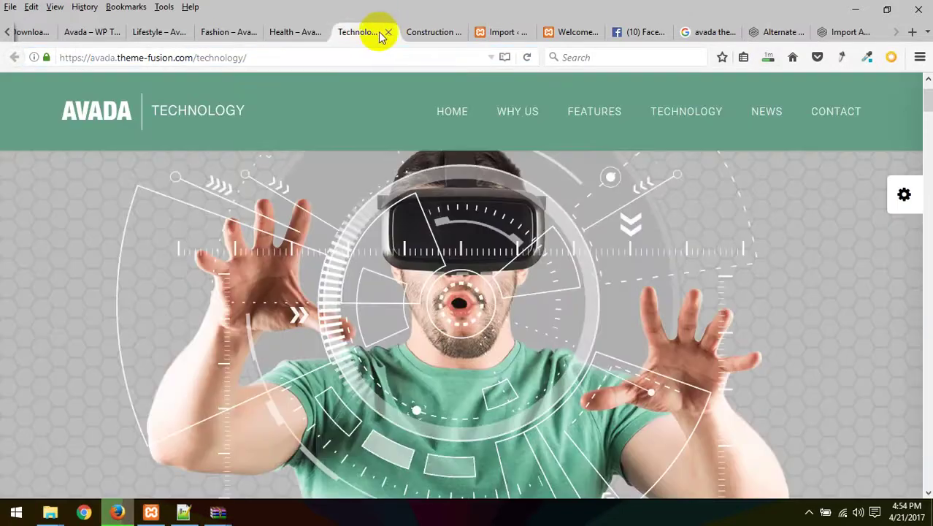
click(388, 32)
click(307, 32)
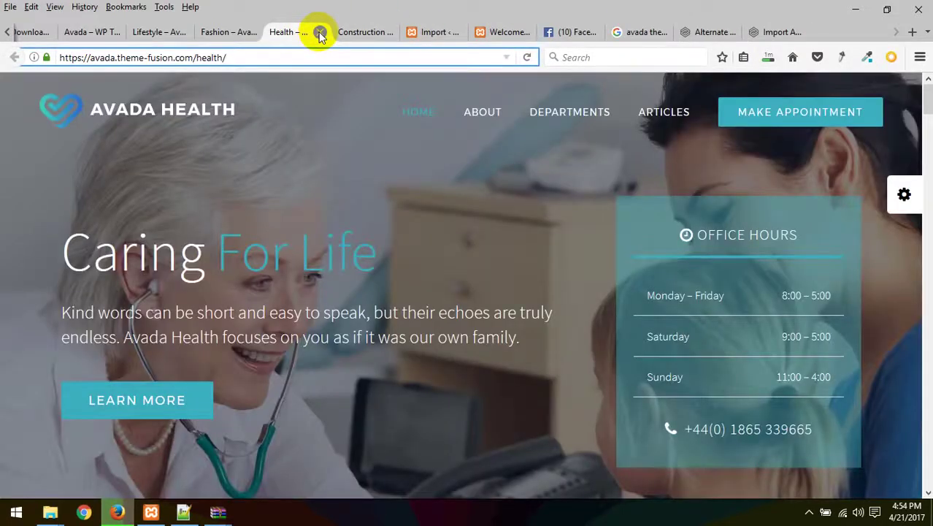
click(319, 32)
click(222, 32)
click(251, 33)
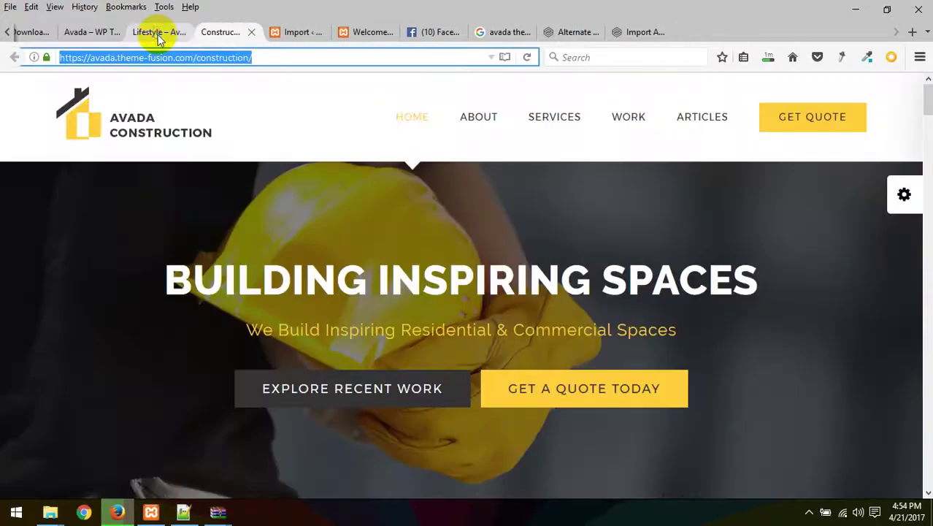
click(154, 33)
click(183, 32)
click(93, 32)
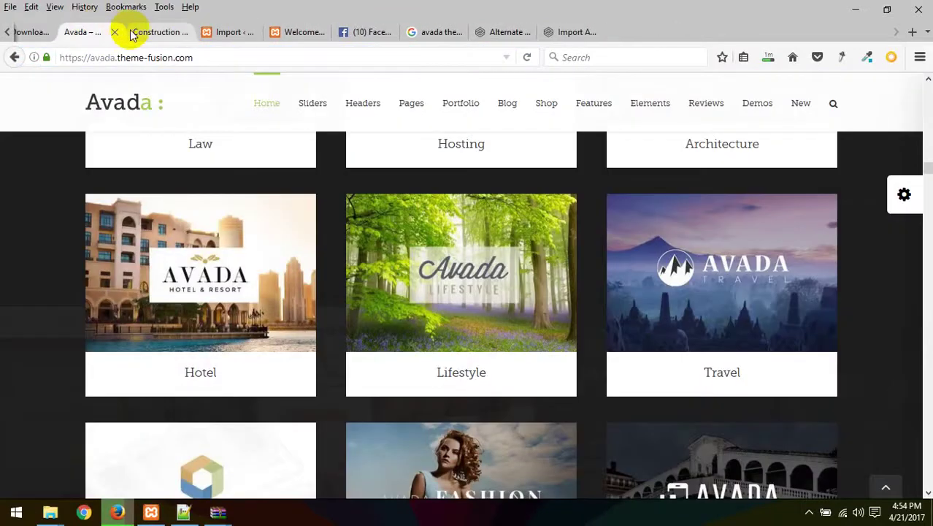
Sign out of the ThemeForest account from the downloads page and close that page
click(28, 34)
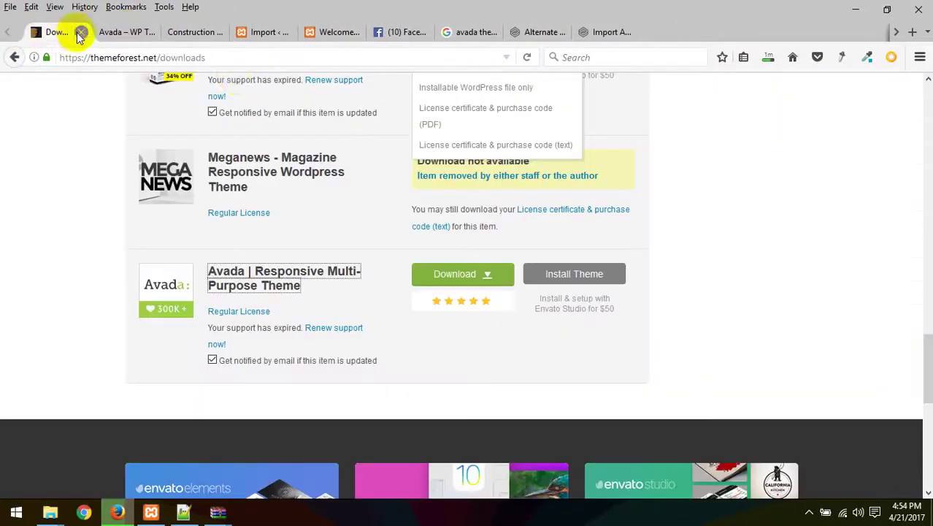
scroll(471, 203, up, 15)
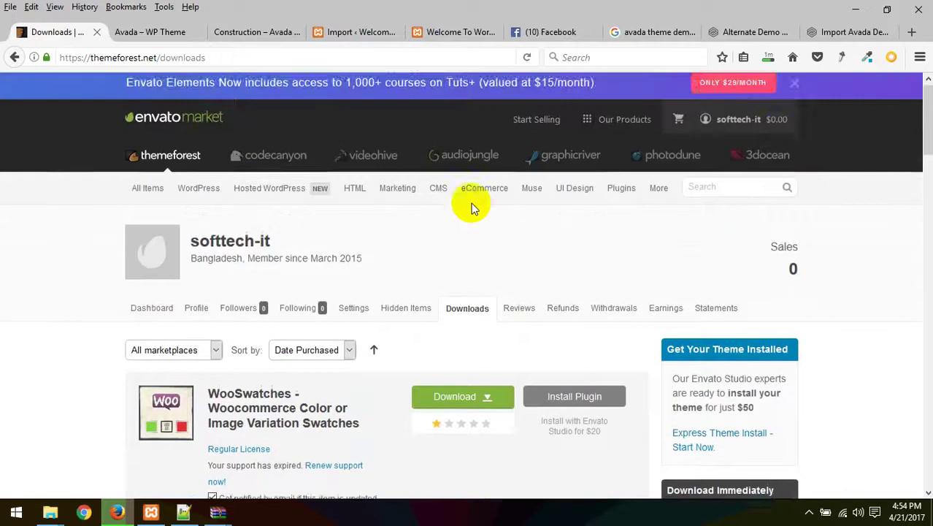
mouse_move(779, 145)
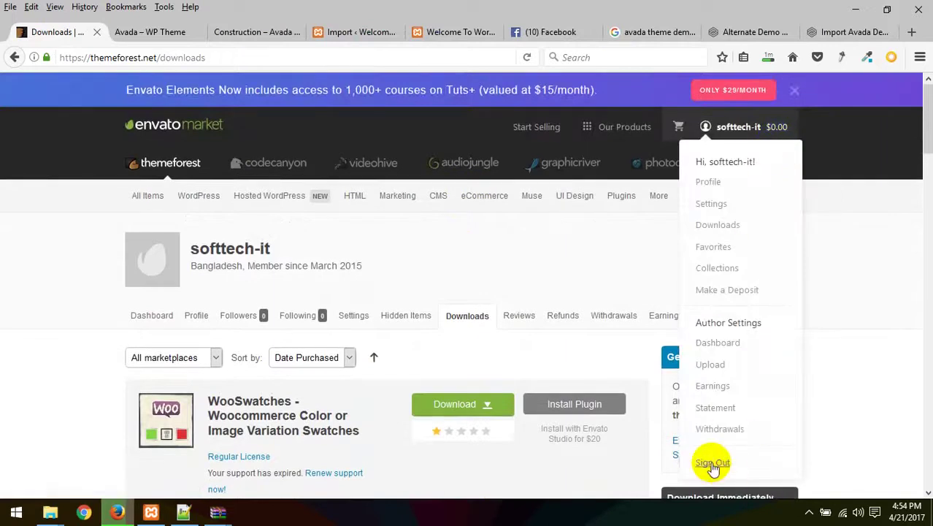
click(714, 407)
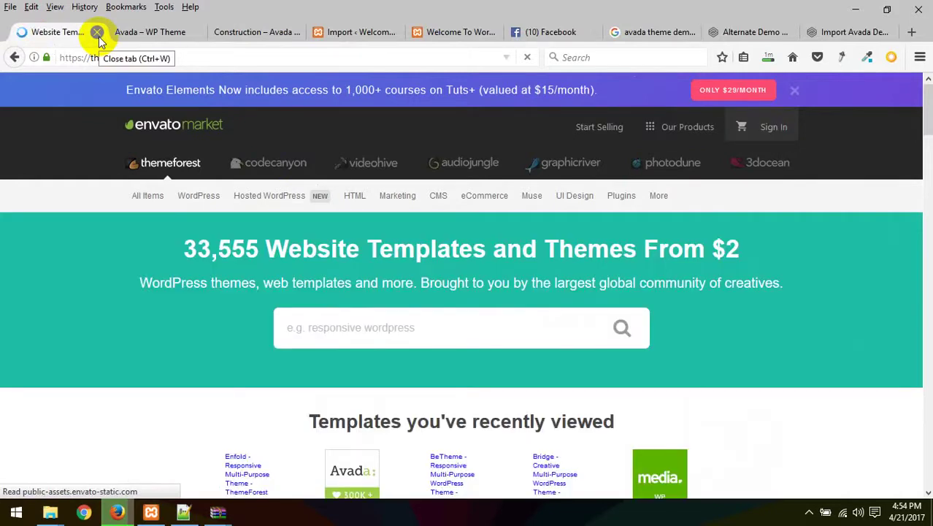
click(97, 32)
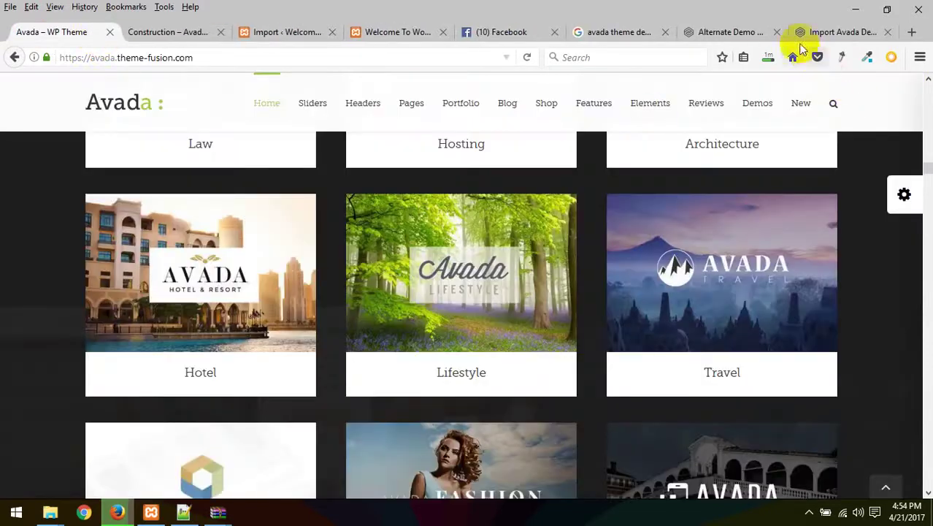
Check the avada_health_demo.wpress download and switch to the Class 23 folder in File Explorer
click(768, 58)
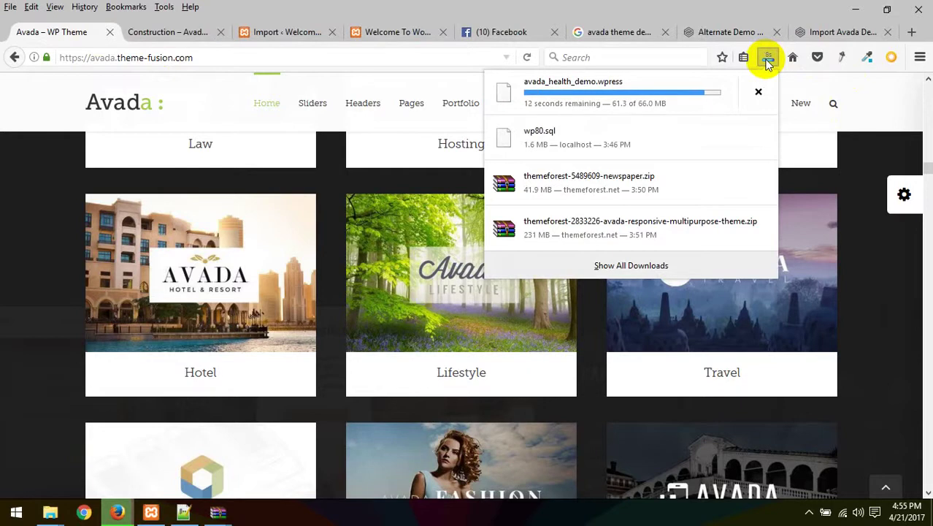
click(758, 91)
mouse_move(51, 511)
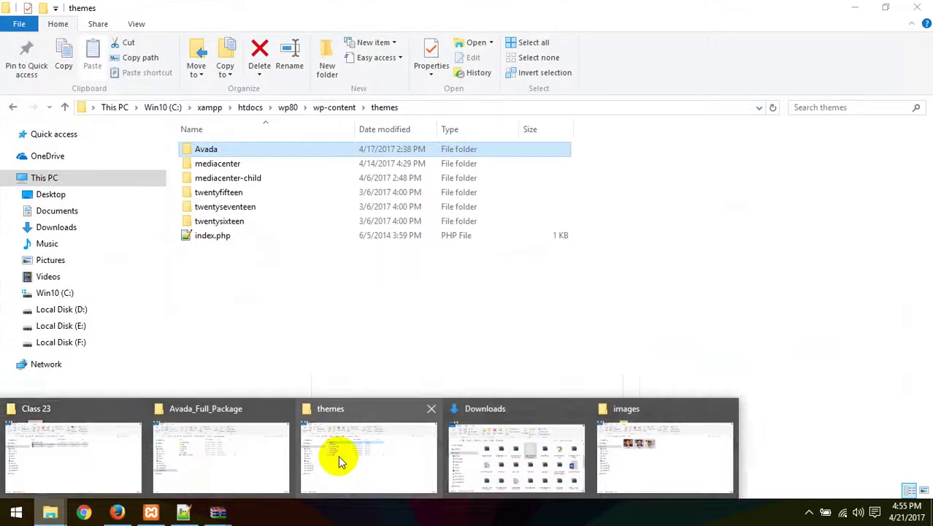
click(338, 460)
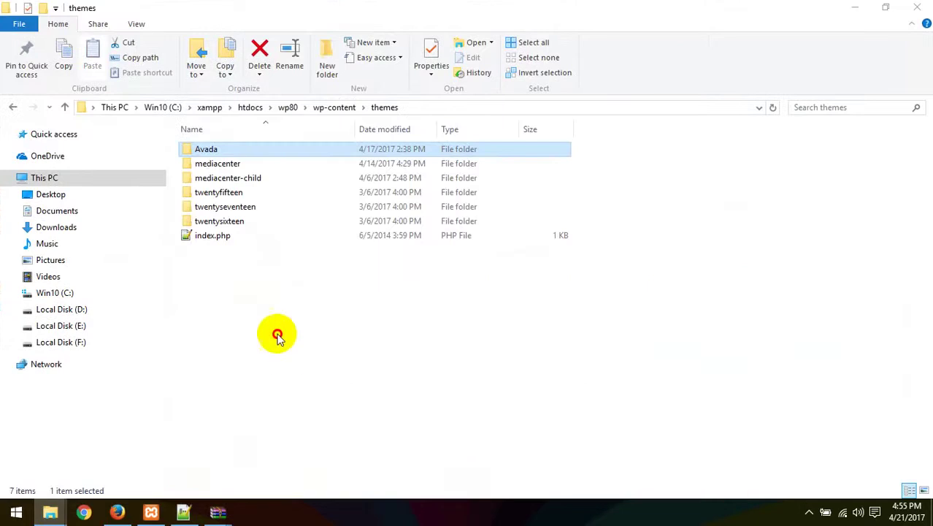
click(277, 333)
mouse_move(51, 512)
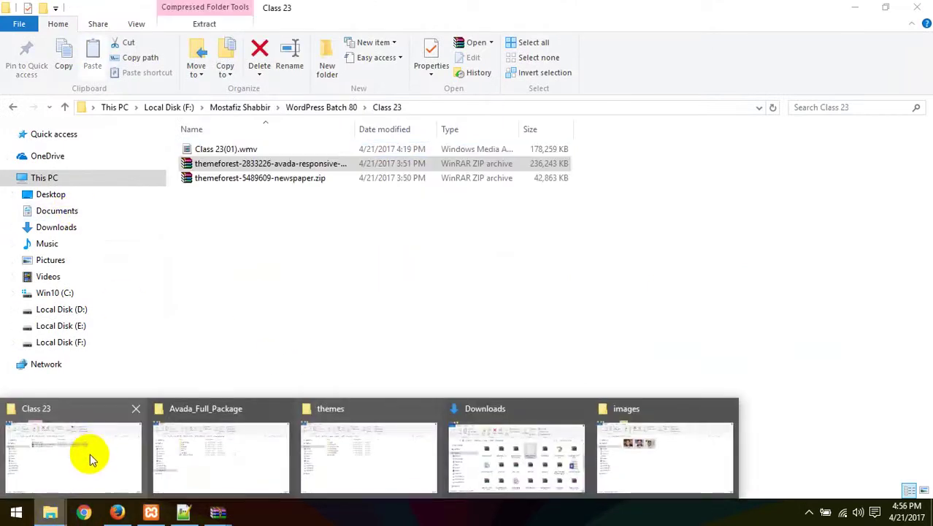
click(90, 453)
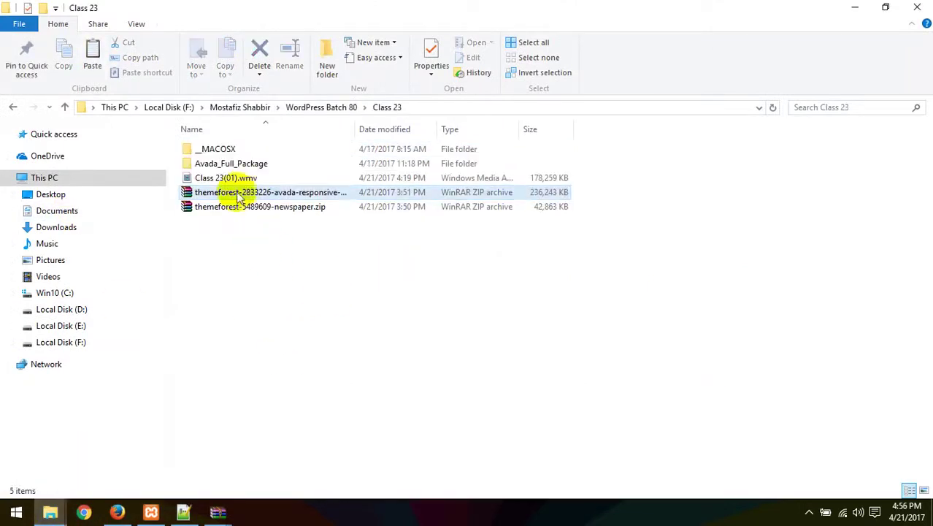
Delete the __MACOSX and Avada_Full_Package folders from Class 23 and paste avada_health_demo.wpress there
click(244, 162)
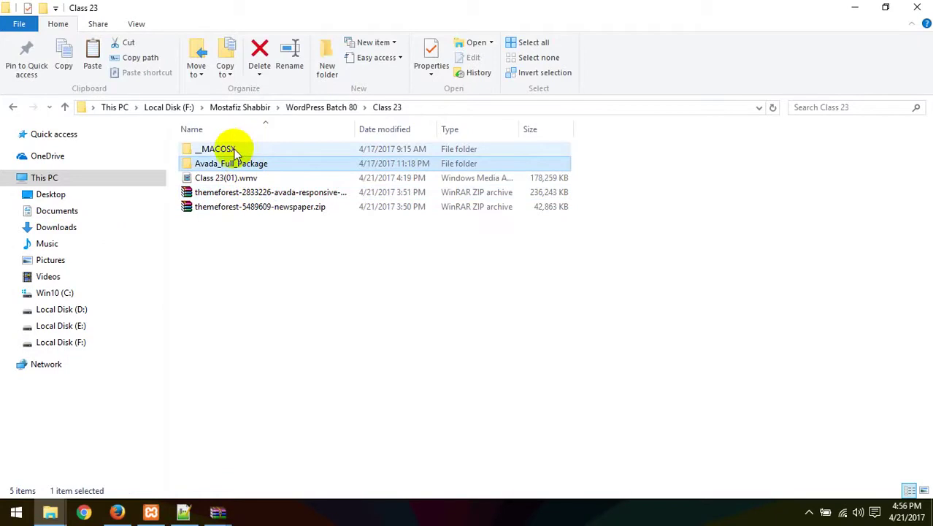
ctrl+click(234, 152)
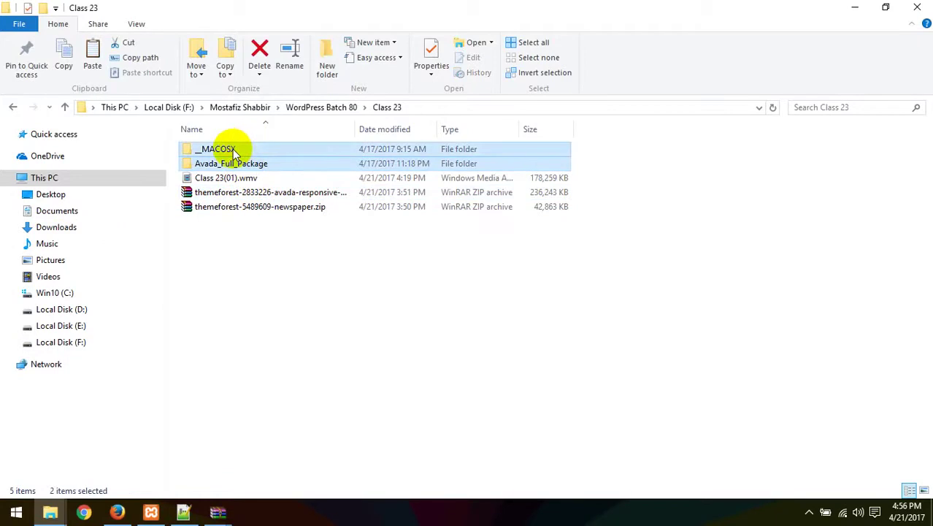
right_click(235, 152)
click(287, 388)
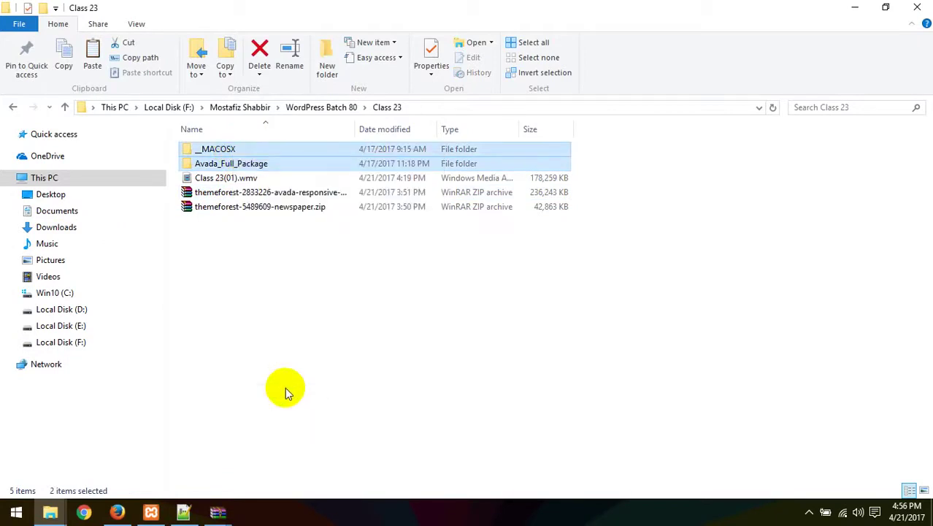
key(ctrl+v)
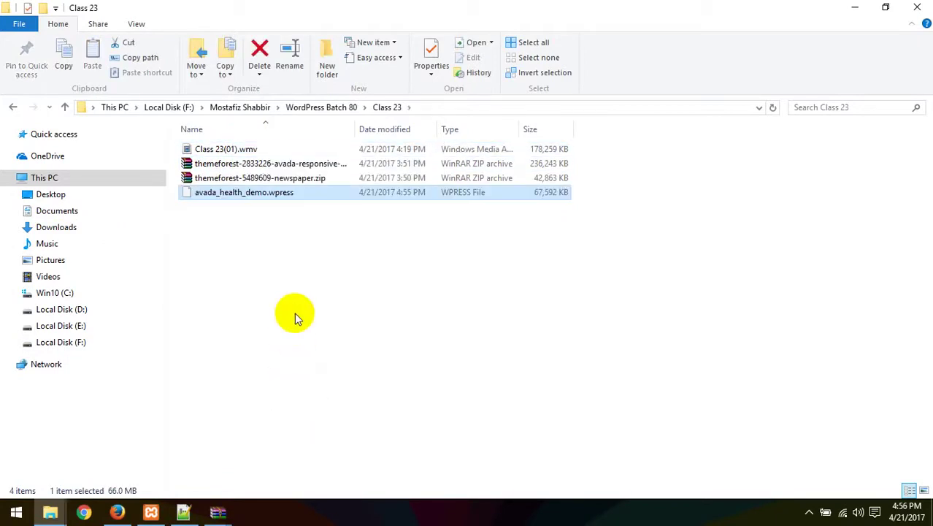
Switch to Firefox and import avada_health_demo.wpress from the Class 23 folder with All-in-One WP Migration, agreeing to overwrite the site's data
click(117, 511)
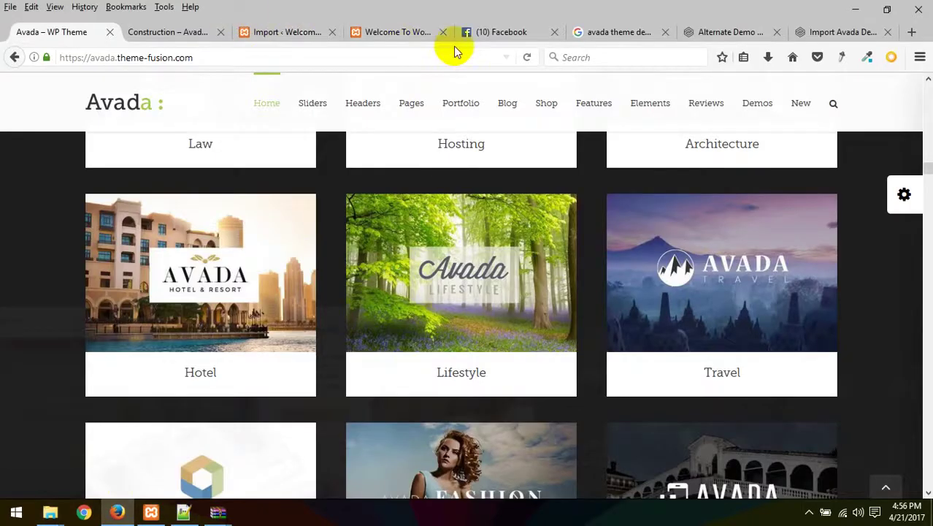
click(397, 30)
click(286, 32)
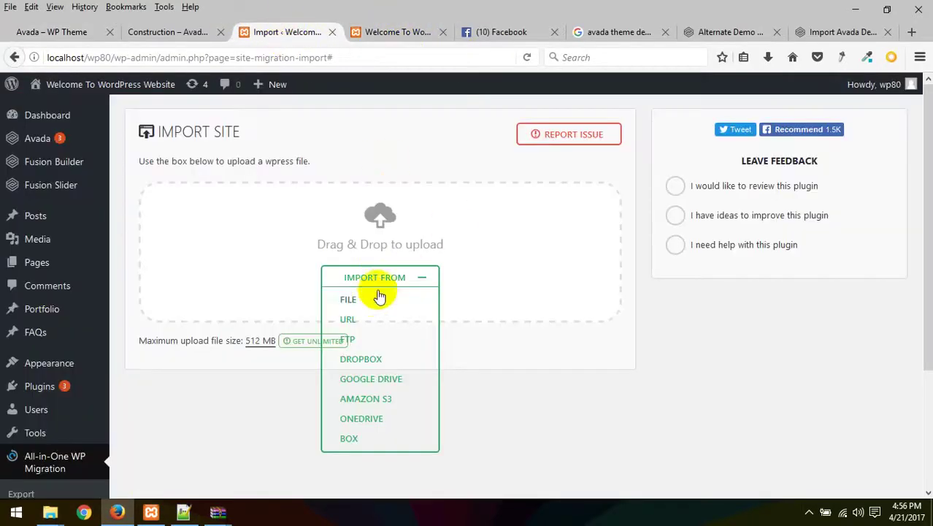
click(357, 300)
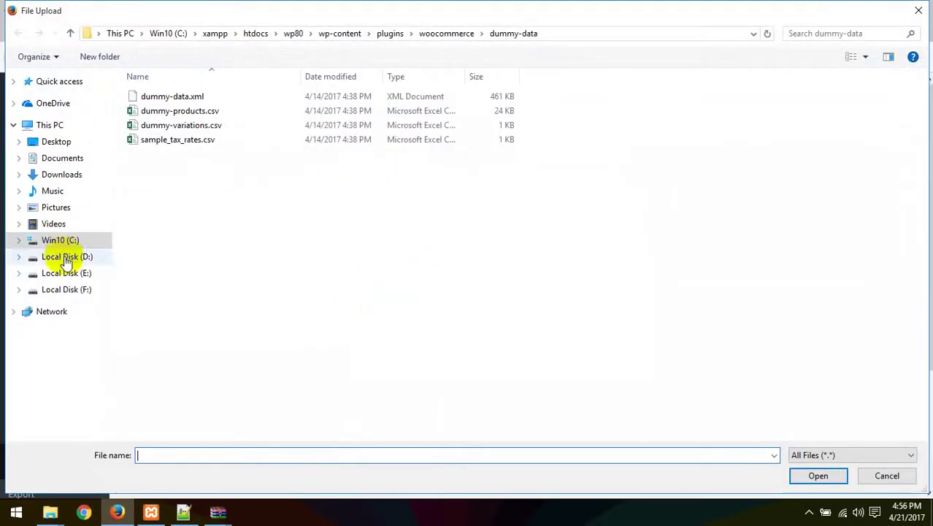
click(69, 291)
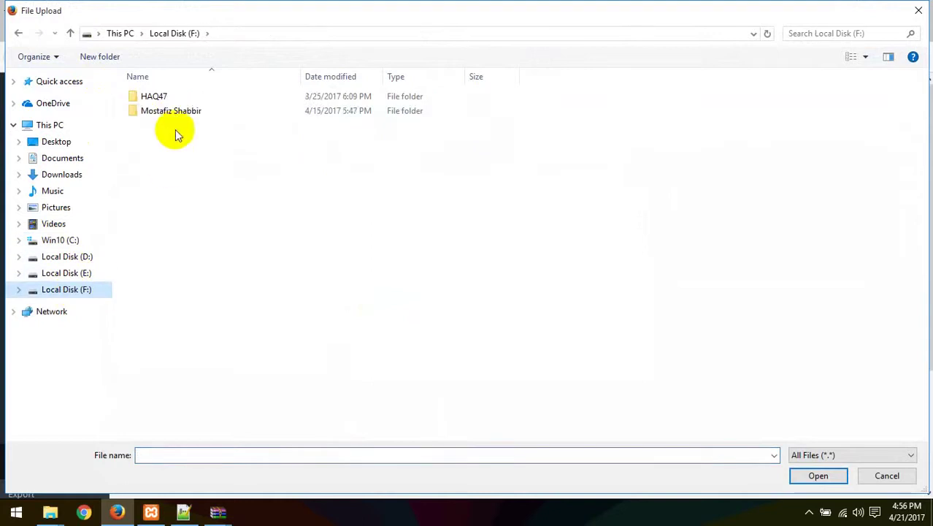
double_click(168, 110)
double_click(177, 110)
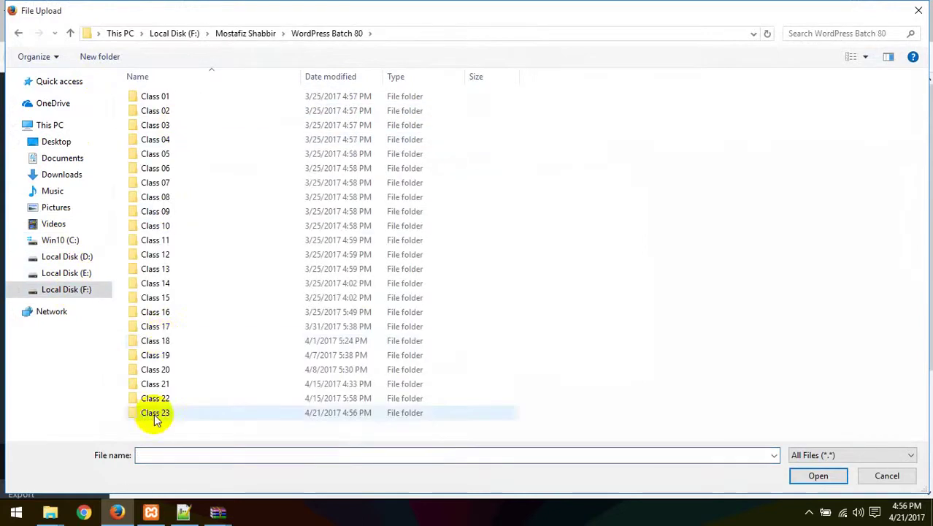
double_click(155, 412)
click(182, 97)
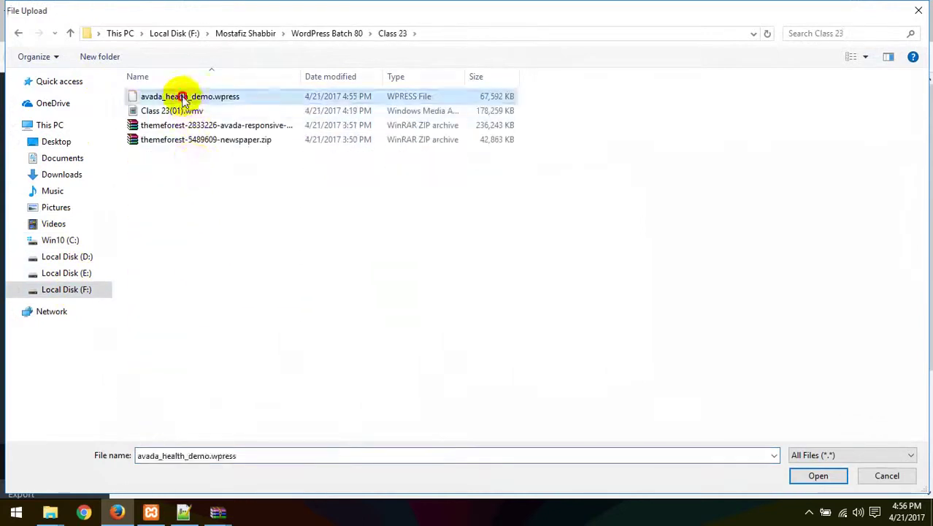
double_click(182, 97)
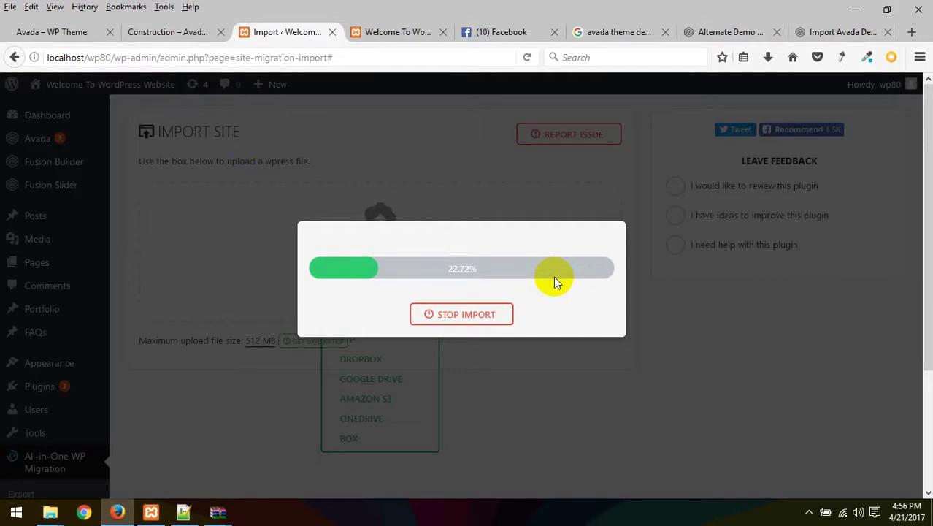
click(470, 323)
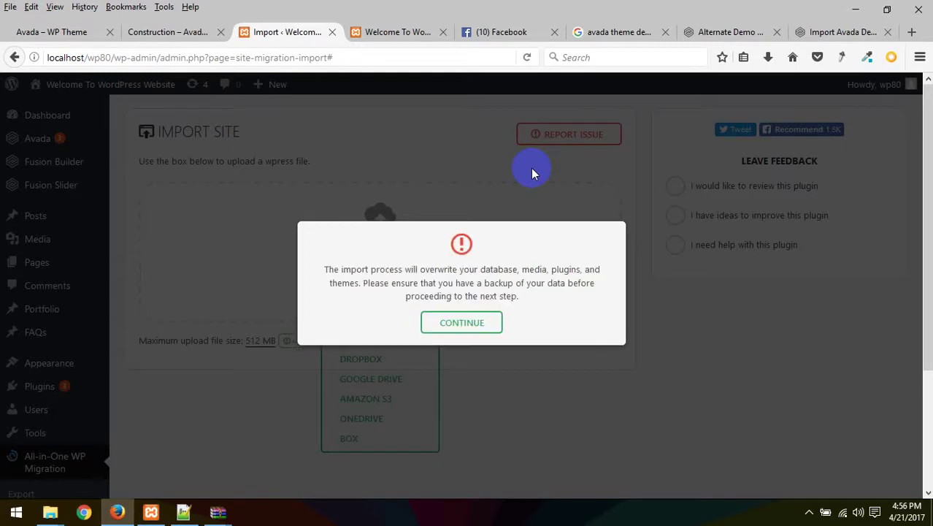
click(473, 326)
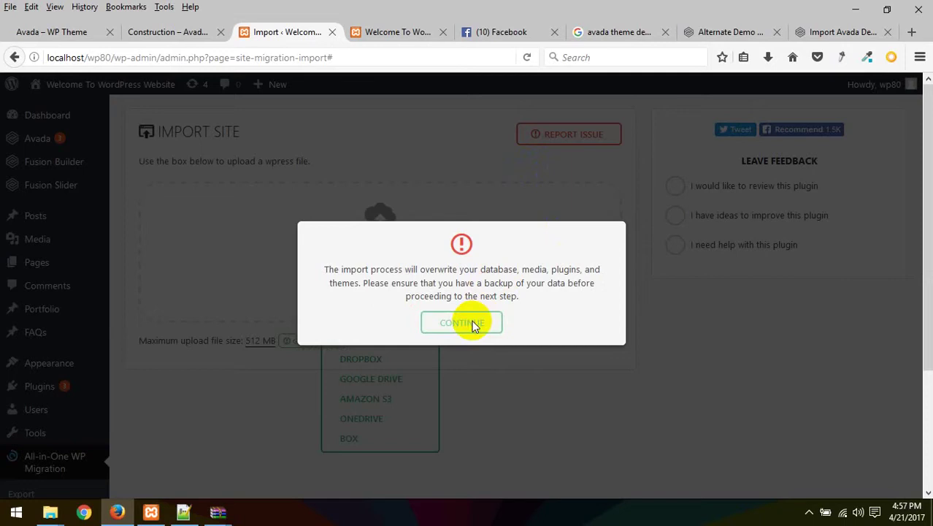